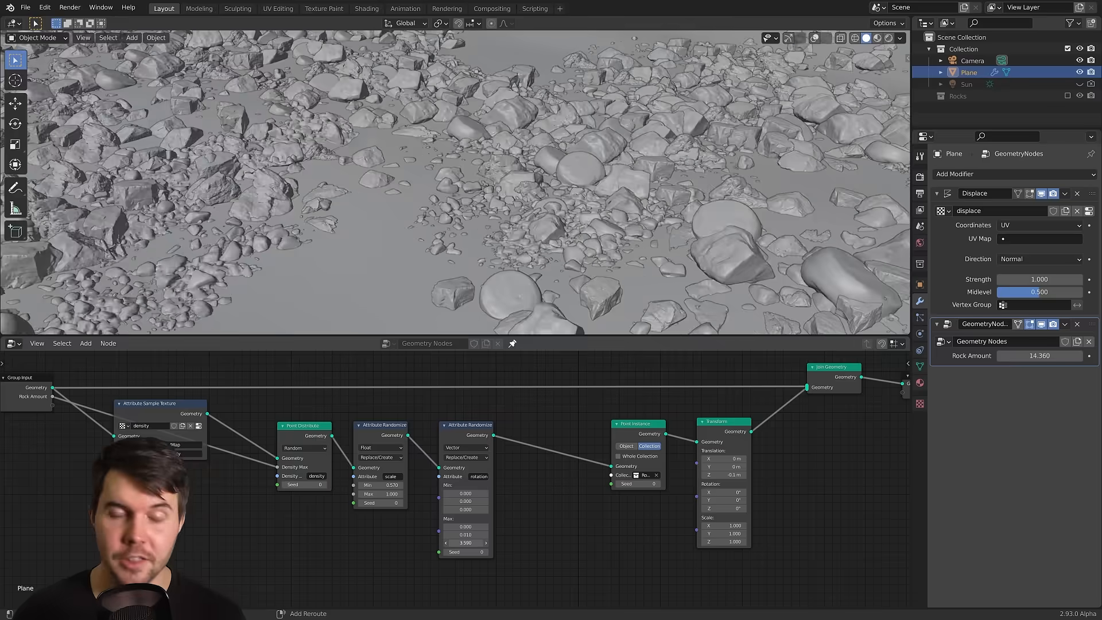
Adjust the maximum Z rotation in the vector Attribute Randomize node and the Rock Amount in the plane's Geometry Nodes modifier.
{"action": "left_click_drag", "start_coordinate": [465, 542], "coordinate": [487, 543]}
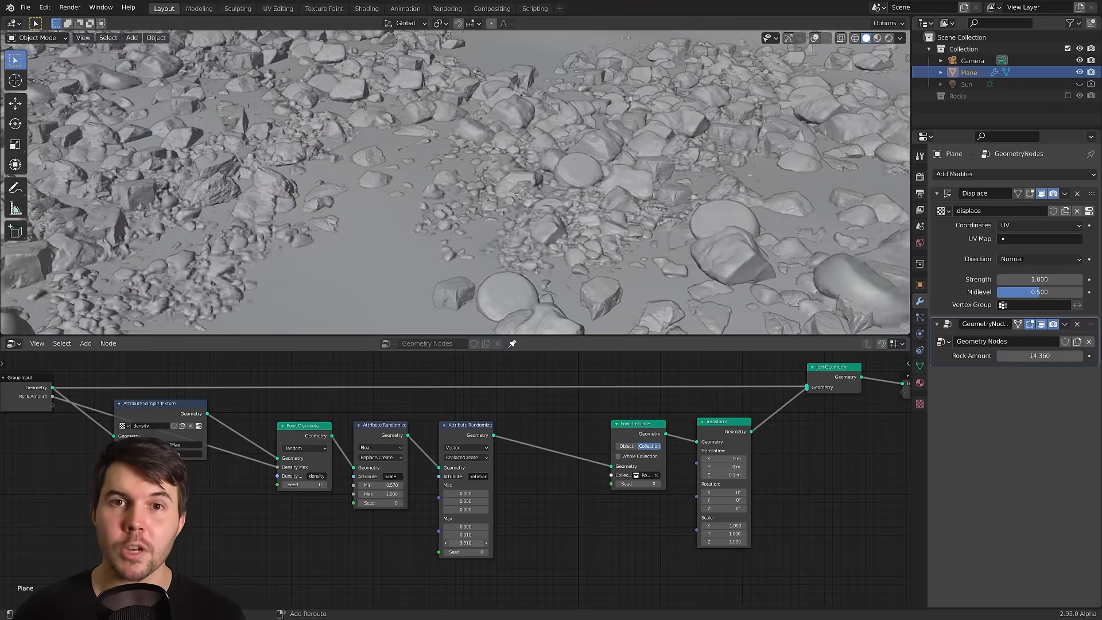
{"action": "scroll", "coordinate": [802, 132], "scroll_direction": "down", "scroll_amount": 8}
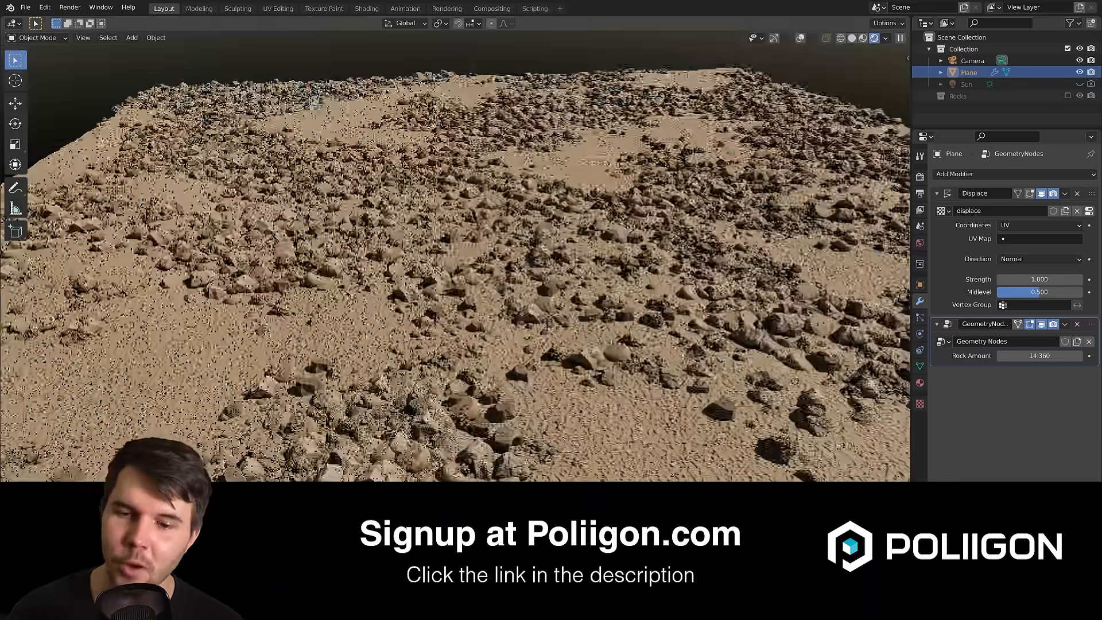
{"action": "middle_click_drag", "start_coordinate": [682, 355], "coordinate": [614, 324]}
{"action": "scroll", "coordinate": [587, 327], "scroll_direction": "up", "scroll_amount": 3}
{"action": "scroll", "coordinate": [587, 327], "scroll_direction": "down", "scroll_amount": 6}
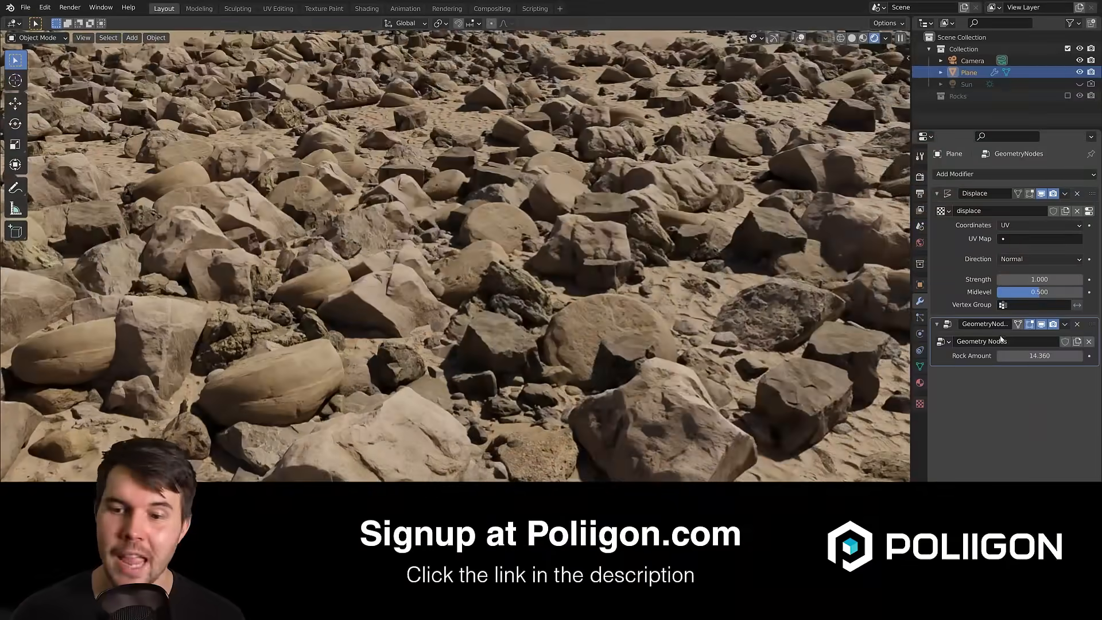
{"action": "left_click_drag", "start_coordinate": [1024, 356], "coordinate": [1079, 356]}
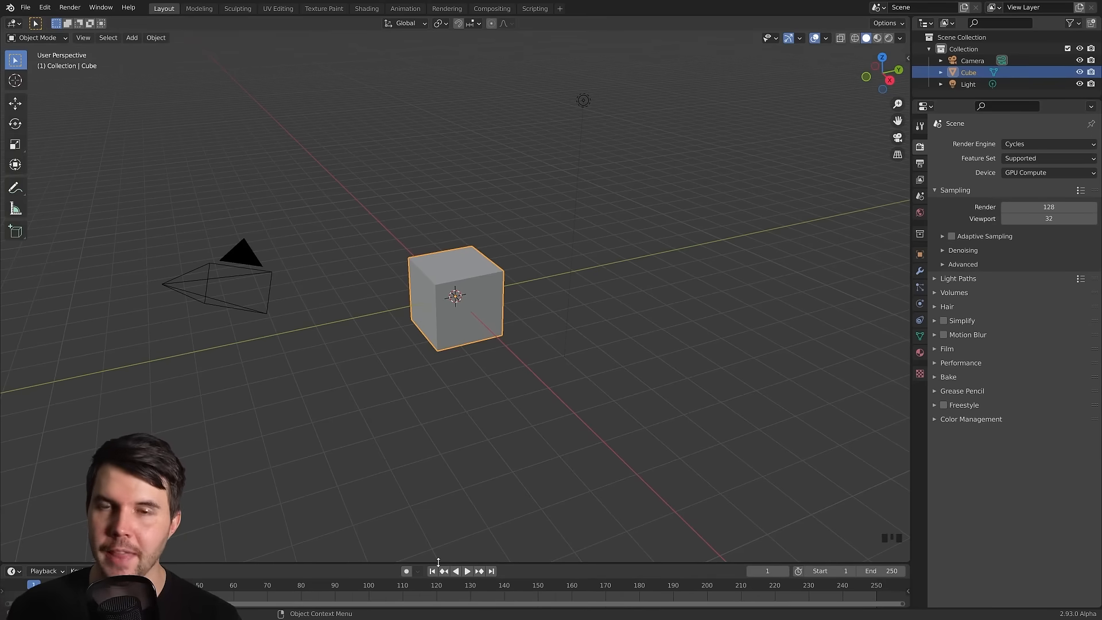
Enlarge the timeline area and switch it to the Geometry Node Editor.
{"action": "left_click_drag", "start_coordinate": [438, 561], "coordinate": [482, 315]}
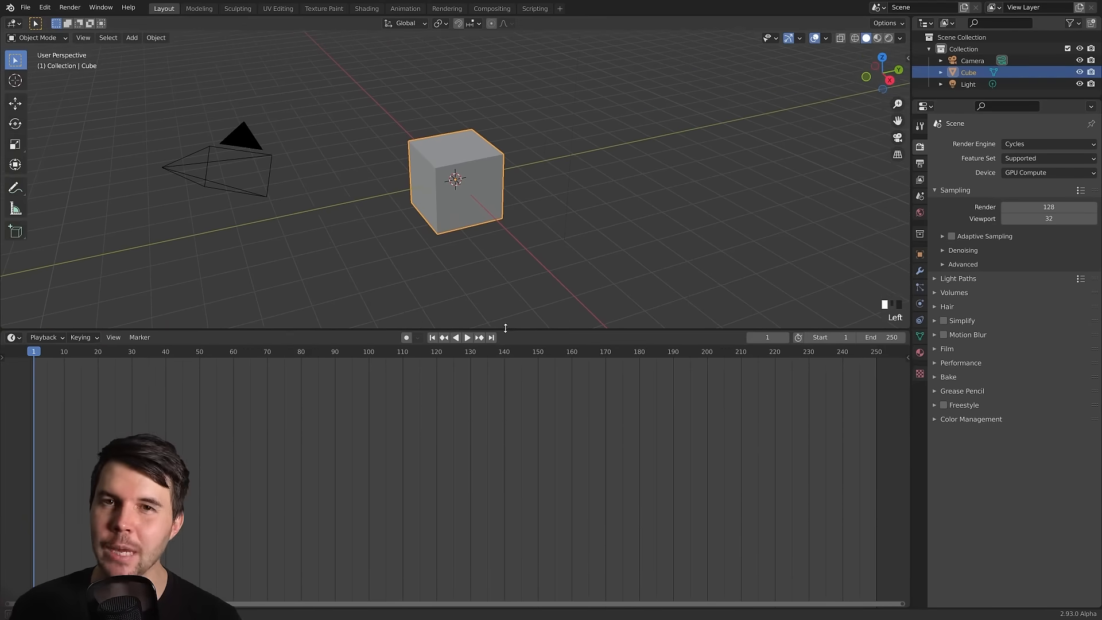
{"action": "left_click", "coordinate": [21, 335]}
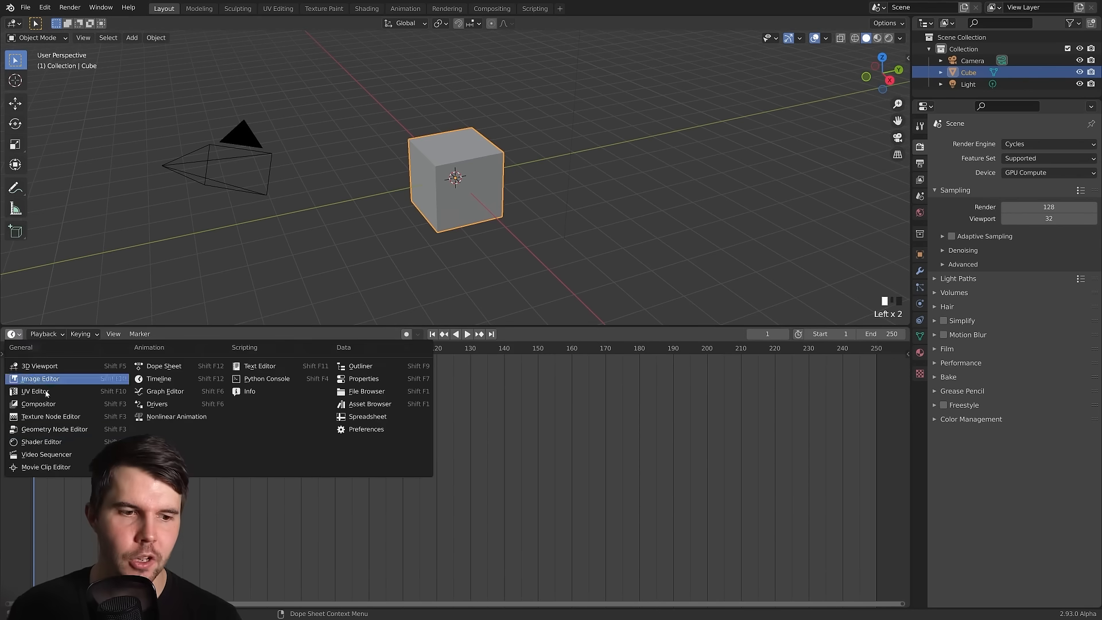
{"action": "left_click", "coordinate": [98, 431]}
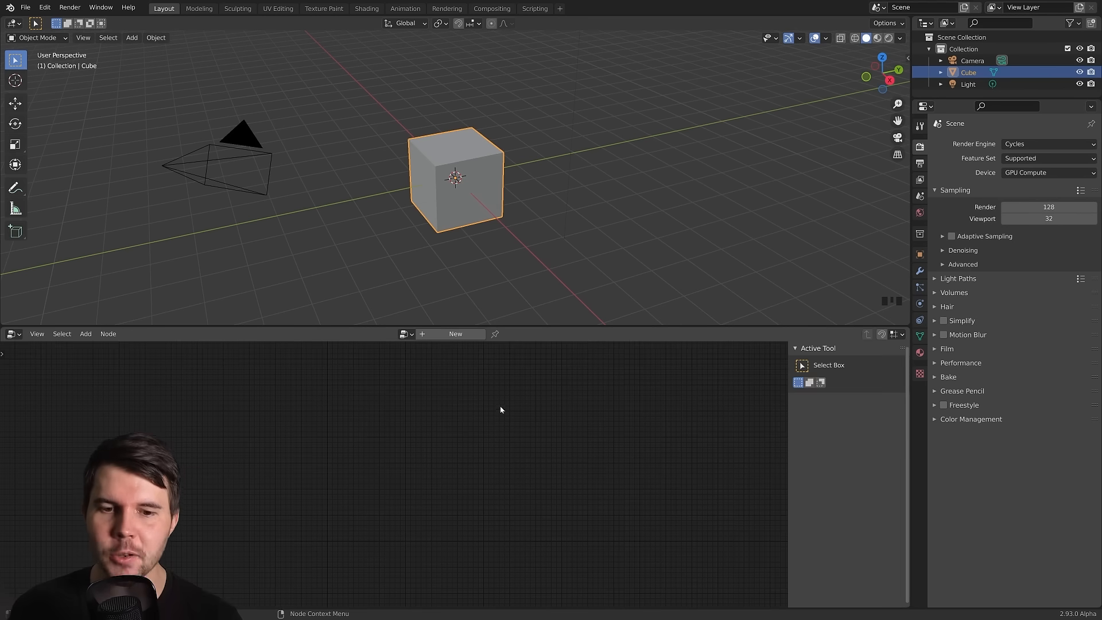
Create a new geometry node tree for the cube and hide the node editor's sidebar.
{"action": "left_click", "coordinate": [455, 334]}
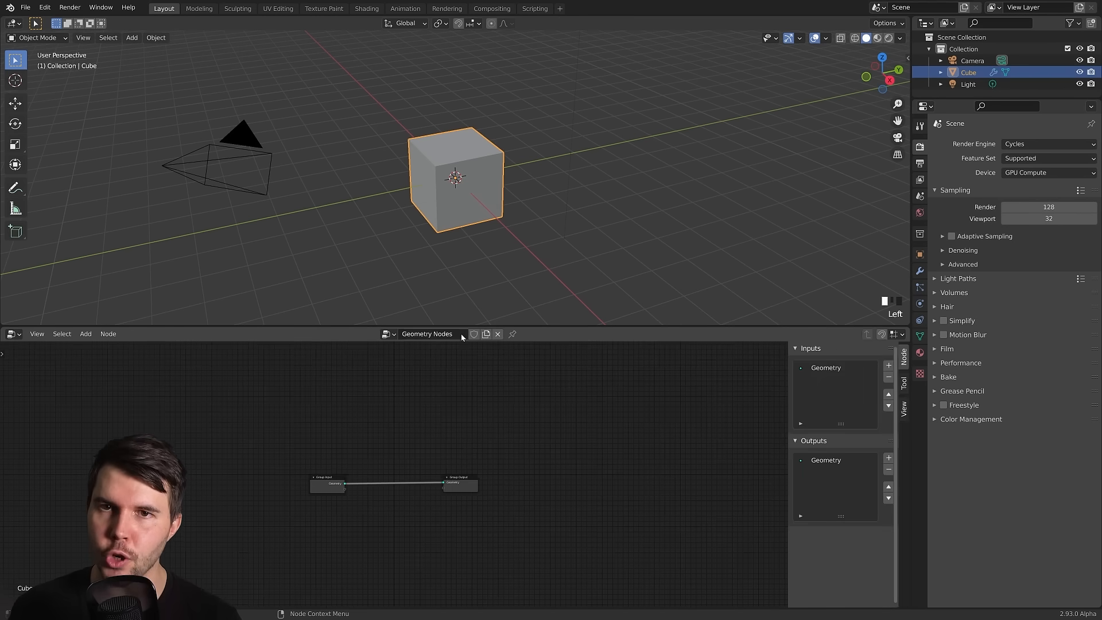
{"action": "scroll", "coordinate": [471, 415], "scroll_direction": "up", "scroll_amount": 4}
{"action": "scroll", "coordinate": [462, 436], "scroll_direction": "up", "scroll_amount": 4}
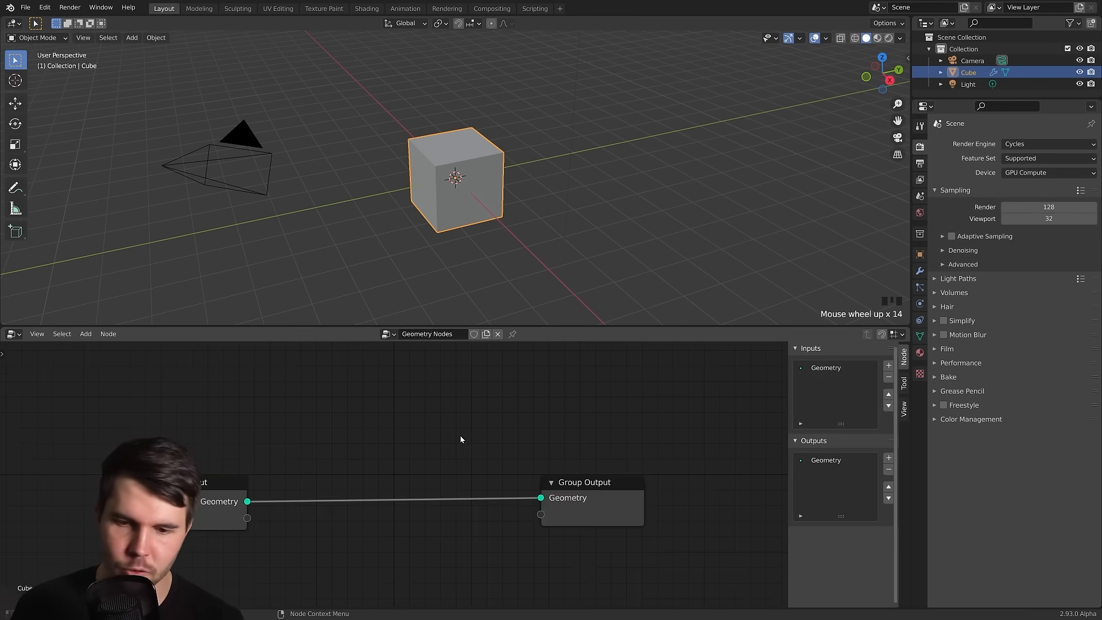
{"action": "key", "text": "n"}
{"action": "middle_click_drag", "start_coordinate": [466, 437], "coordinate": [523, 398]}
{"action": "scroll", "coordinate": [521, 430], "scroll_direction": "up", "scroll_amount": 2}
{"action": "middle_click_drag", "start_coordinate": [512, 446], "coordinate": [457, 434]}
{"action": "scroll", "coordinate": [453, 432], "scroll_direction": "down", "scroll_amount": 2}
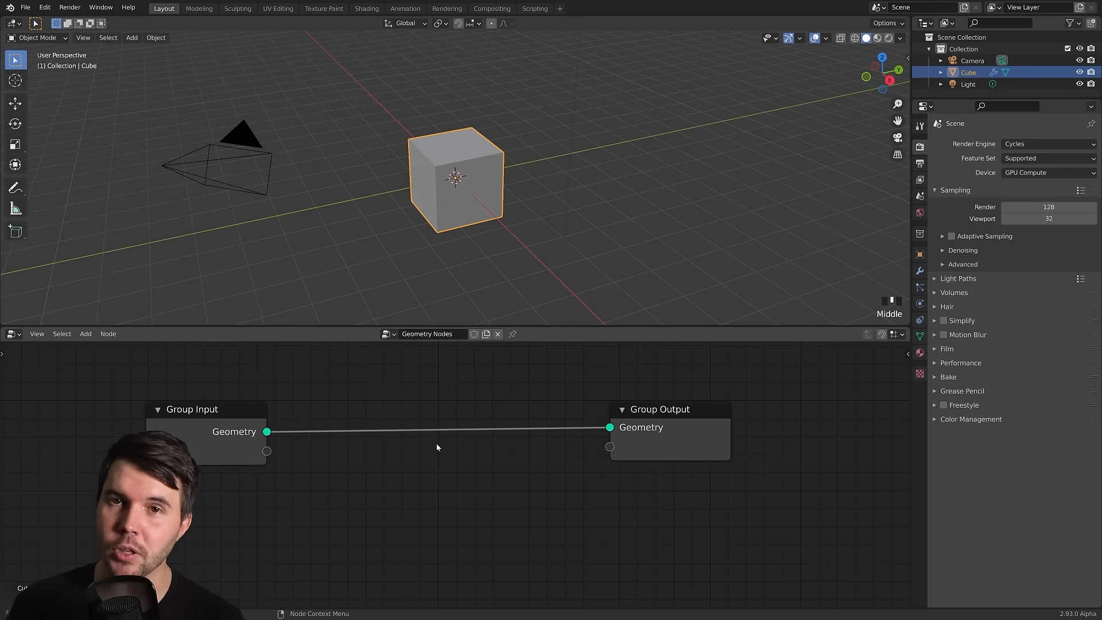
Spread the Group Input and Group Output nodes further apart.
{"action": "left_click_drag", "start_coordinate": [223, 428], "coordinate": [142, 413]}
{"action": "left_click_drag", "start_coordinate": [700, 436], "coordinate": [787, 426]}
{"action": "scroll", "coordinate": [725, 476], "scroll_direction": "down", "scroll_amount": 1}
Annotate the flow from Group Input to Group Output with an arrow and a conveyor-belt sketch, and hide the annotations.
{"action": "left_click_drag", "start_coordinate": [237, 506], "coordinate": [702, 508]}
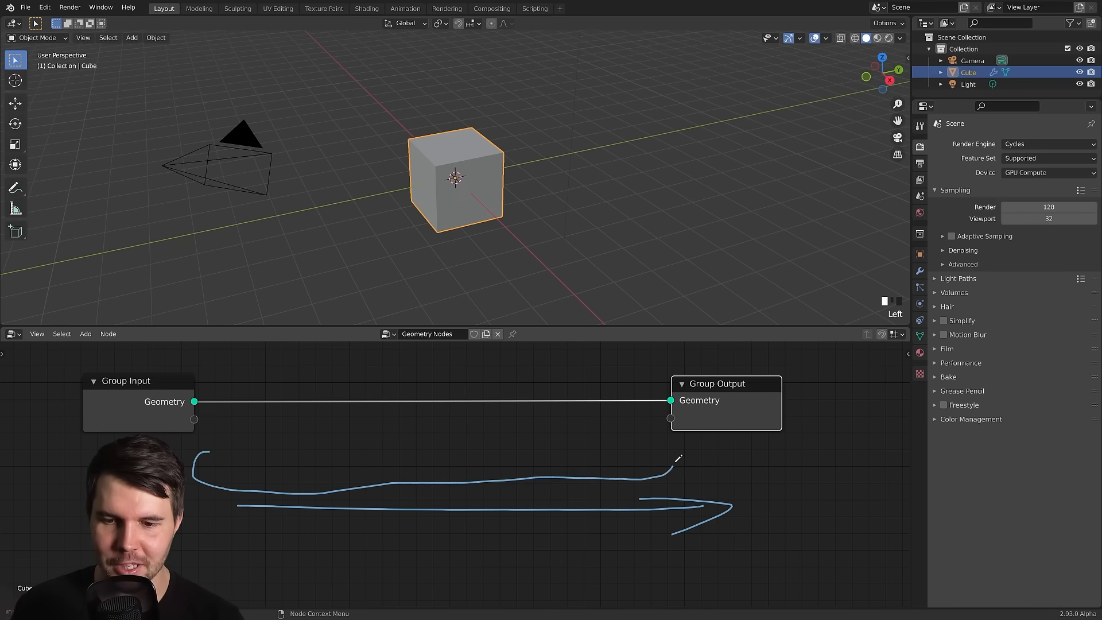
{"action": "left_click_drag", "start_coordinate": [217, 444], "coordinate": [207, 455]}
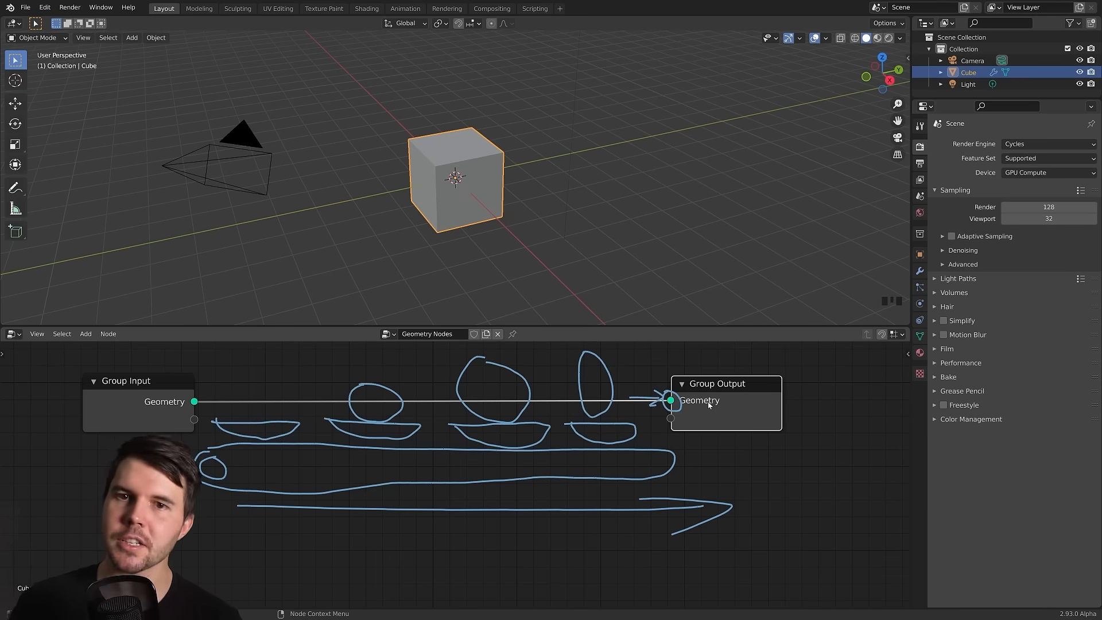
{"action": "key", "text": "n"}
{"action": "left_click", "coordinate": [904, 434]}
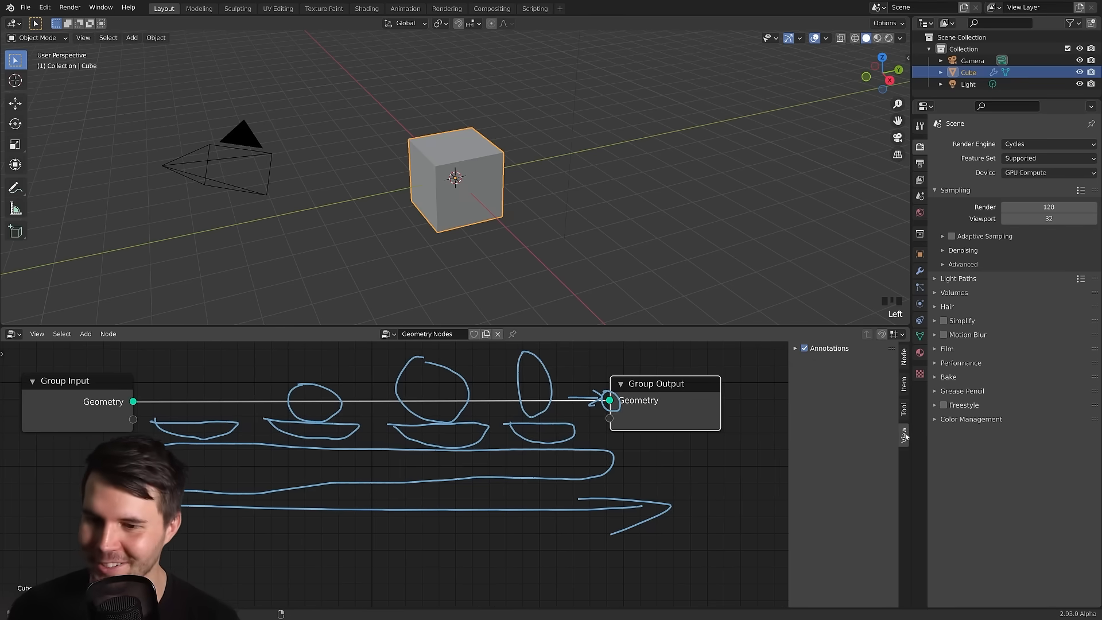
{"action": "left_click", "coordinate": [805, 349]}
{"action": "key", "text": "n"}
Insert a Transform node on the link between Group Input and Group Output.
{"action": "scroll", "coordinate": [433, 446], "scroll_direction": "down", "scroll_amount": 1}
{"action": "key", "text": "shift+a"}
{"action": "mouse_move", "coordinate": [394, 456]}
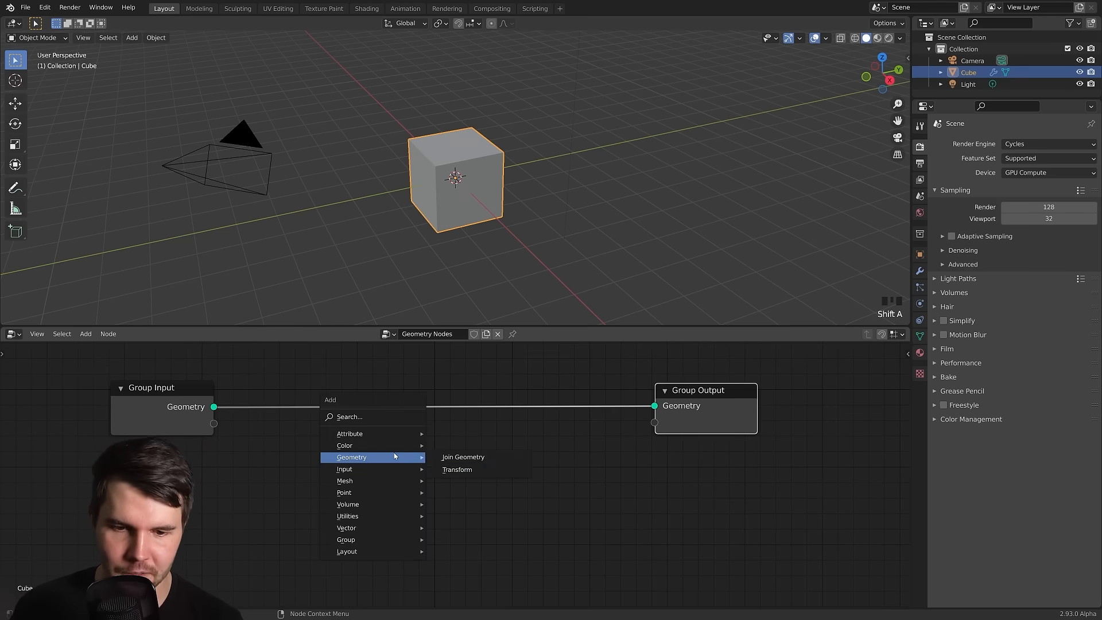
{"action": "left_click", "coordinate": [480, 469]}
{"action": "left_click", "coordinate": [378, 377]}
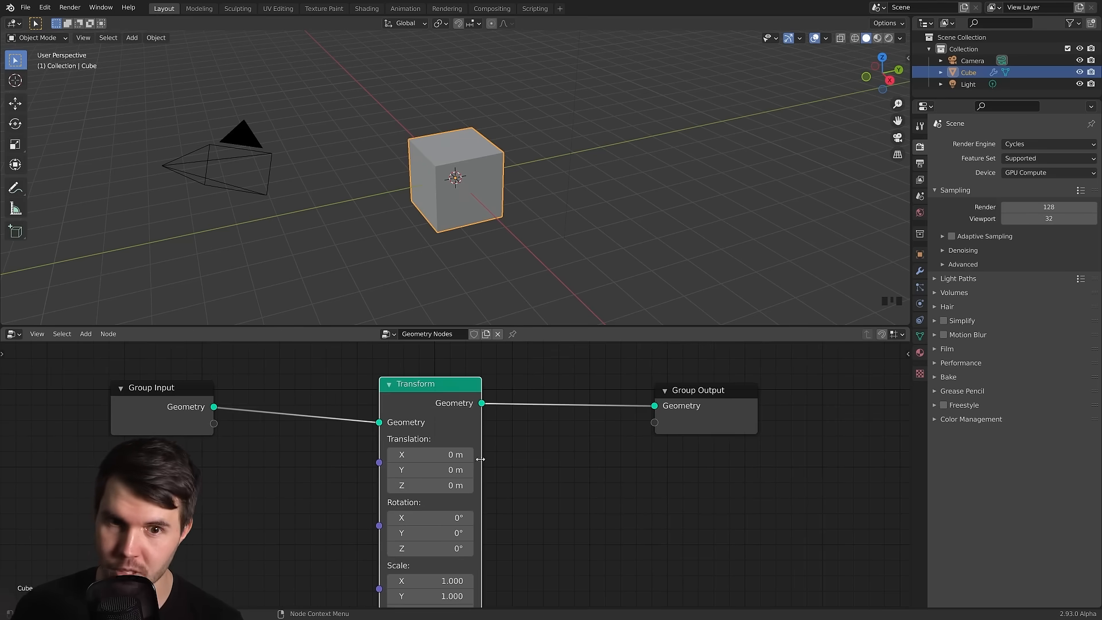
Set the Transform node to X translation 1.16 m, X rotation 42.9°, X scale 2.390 and Y scale 1.130.
{"action": "middle_click_drag", "start_coordinate": [479, 502], "coordinate": [485, 467]}
{"action": "left_click_drag", "start_coordinate": [436, 482], "coordinate": [459, 482]}
{"action": "left_click_drag", "start_coordinate": [438, 435], "coordinate": [462, 435]}
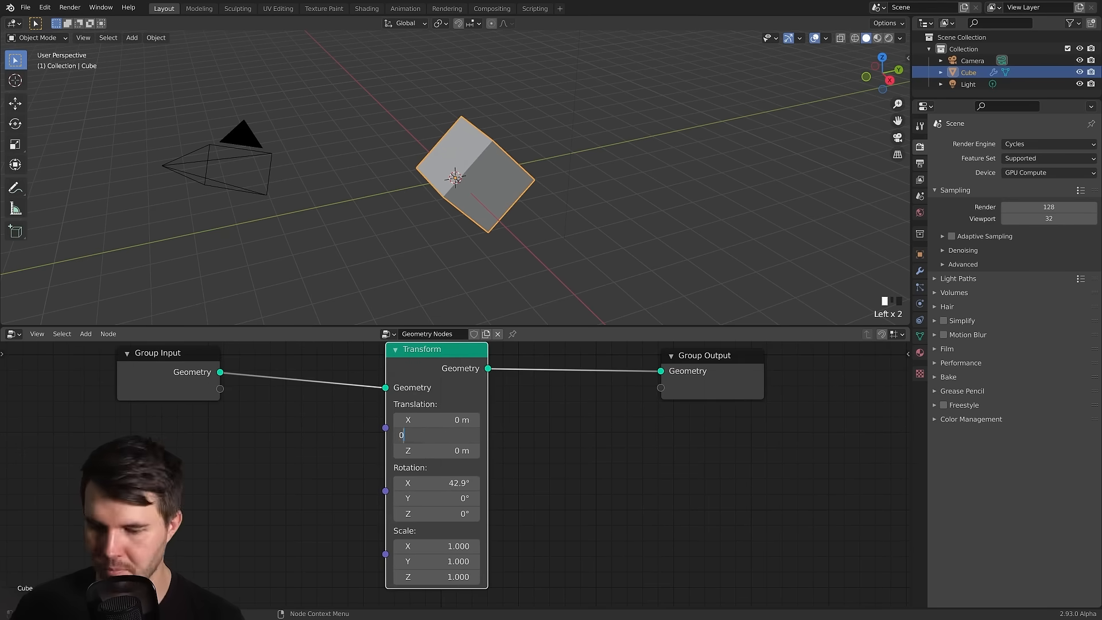
{"action": "type", "text": "0"}
{"action": "key", "text": "Return"}
{"action": "left_click_drag", "start_coordinate": [436, 419], "coordinate": [459, 419]}
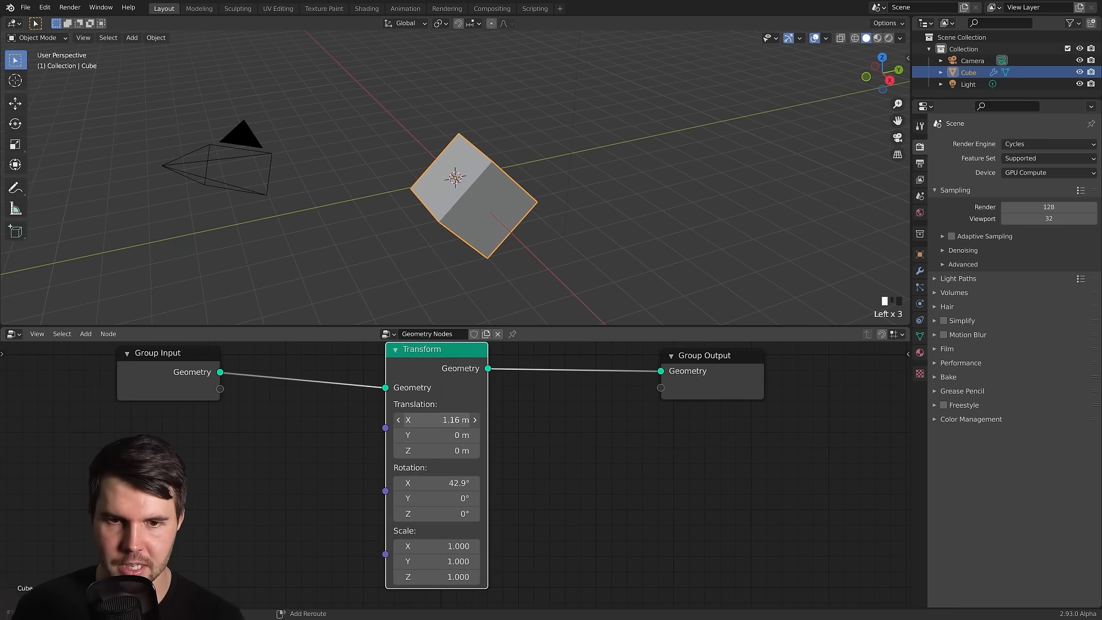
{"action": "left_click_drag", "start_coordinate": [436, 562], "coordinate": [506, 546]}
Compare the cube's base mesh in edit mode with its transformed shape in object mode.
{"action": "middle_click_drag", "start_coordinate": [617, 191], "coordinate": [683, 187]}
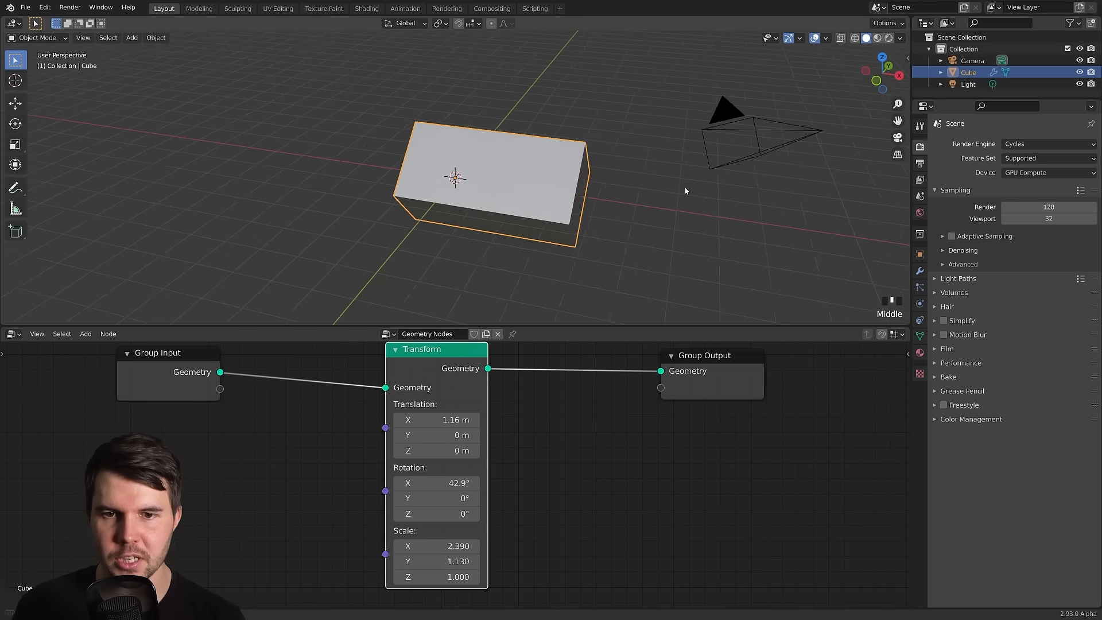
{"action": "scroll", "coordinate": [492, 191], "scroll_direction": "up", "scroll_amount": 2}
{"action": "key", "text": "Tab"}
{"action": "mouse_move", "coordinate": [493, 190]}
{"action": "middle_mouse_down"}
{"action": "mouse_move", "coordinate": [602, 172]}
{"action": "mouse_move", "coordinate": [546, 166]}
{"action": "mouse_move", "coordinate": [545, 181]}
{"action": "middle_mouse_up"}
{"action": "key", "text": "z"}
{"action": "left_click", "coordinate": [590, 143]}
{"action": "middle_click_drag", "start_coordinate": [593, 144], "coordinate": [547, 158]}
{"action": "key", "text": "Tab"}
{"action": "scroll", "coordinate": [354, 393], "scroll_direction": "down", "scroll_amount": 2}
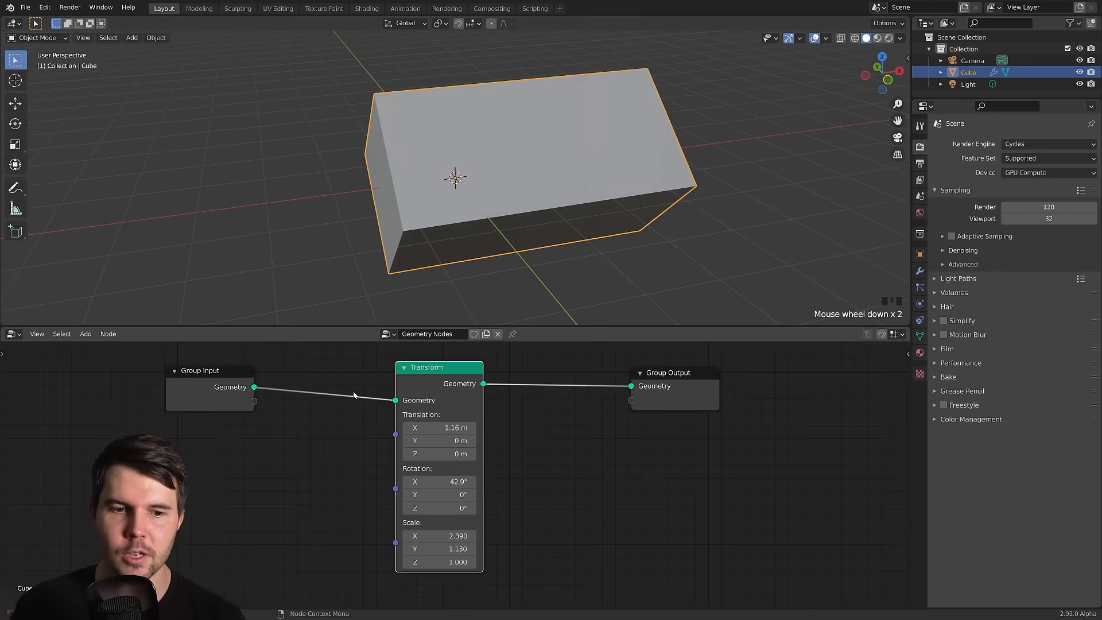
{"action": "middle_click_drag", "start_coordinate": [354, 394], "coordinate": [370, 405]}
{"action": "key", "text": "Tab"}
{"action": "key", "text": "Tab"}
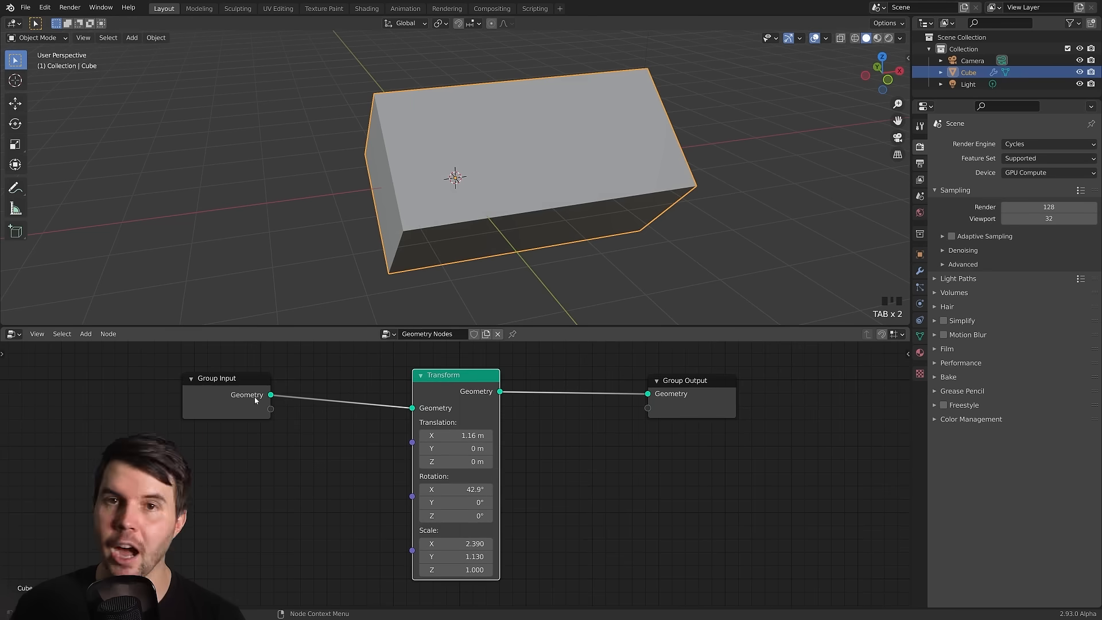
Circle the Group Input and Group Output geometry sockets with annotations, and hide the annotations and sidebars again.
{"action": "left_click_drag", "start_coordinate": [276, 389], "coordinate": [280, 396]}
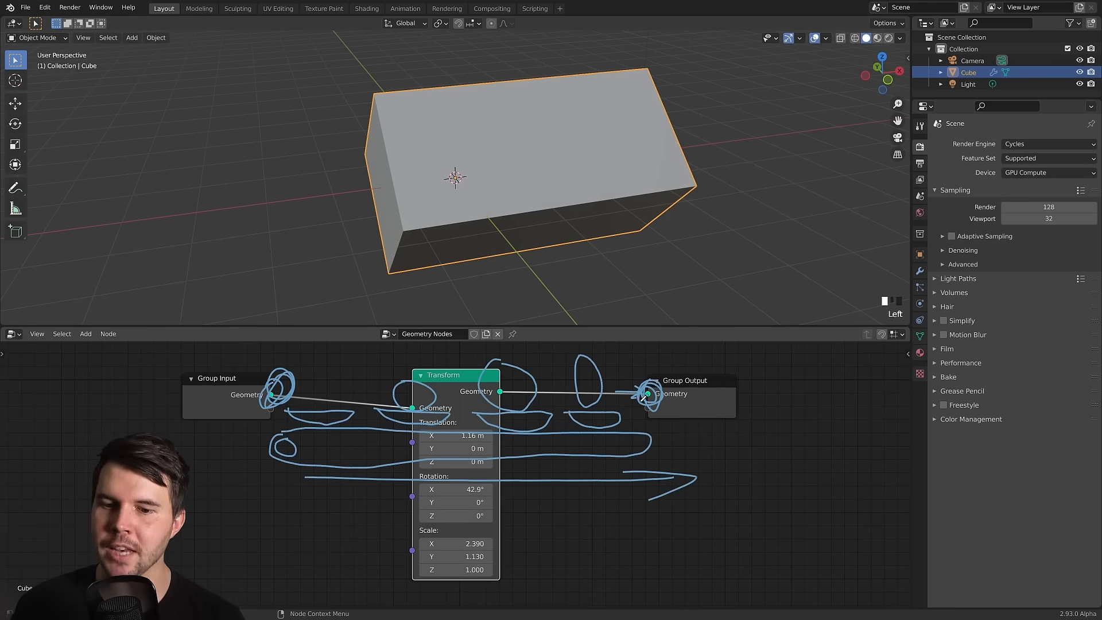
{"action": "key", "text": "Tab"}
{"action": "key", "text": "Tab"}
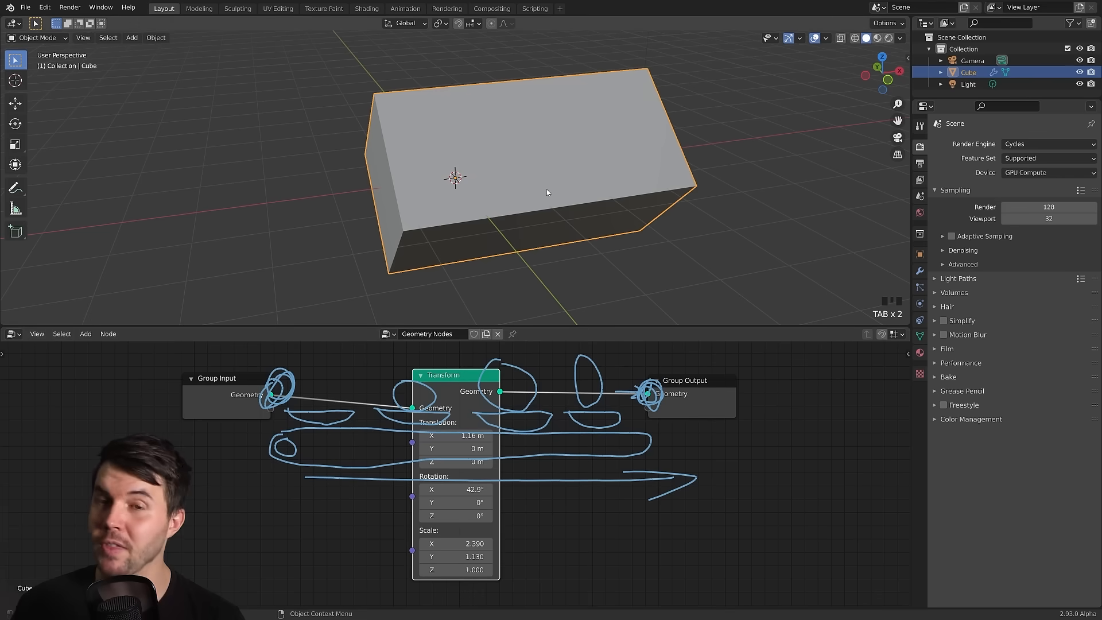
{"action": "key", "text": "n"}
{"action": "key", "text": "n"}
{"action": "key", "text": "n"}
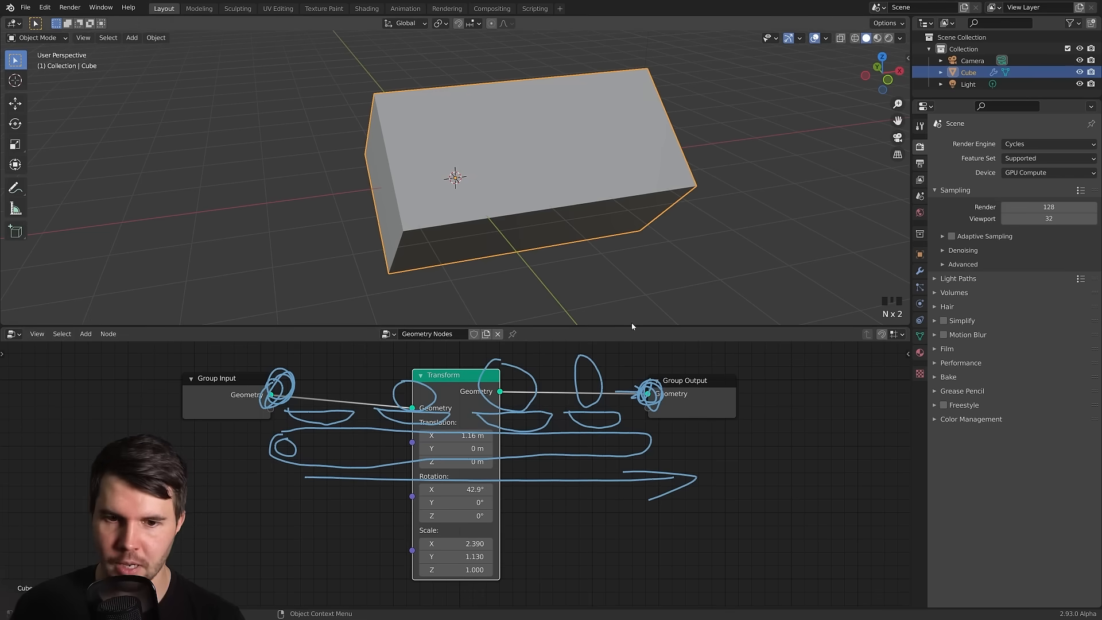
{"action": "left_click", "coordinate": [804, 348]}
{"action": "key", "text": "n"}
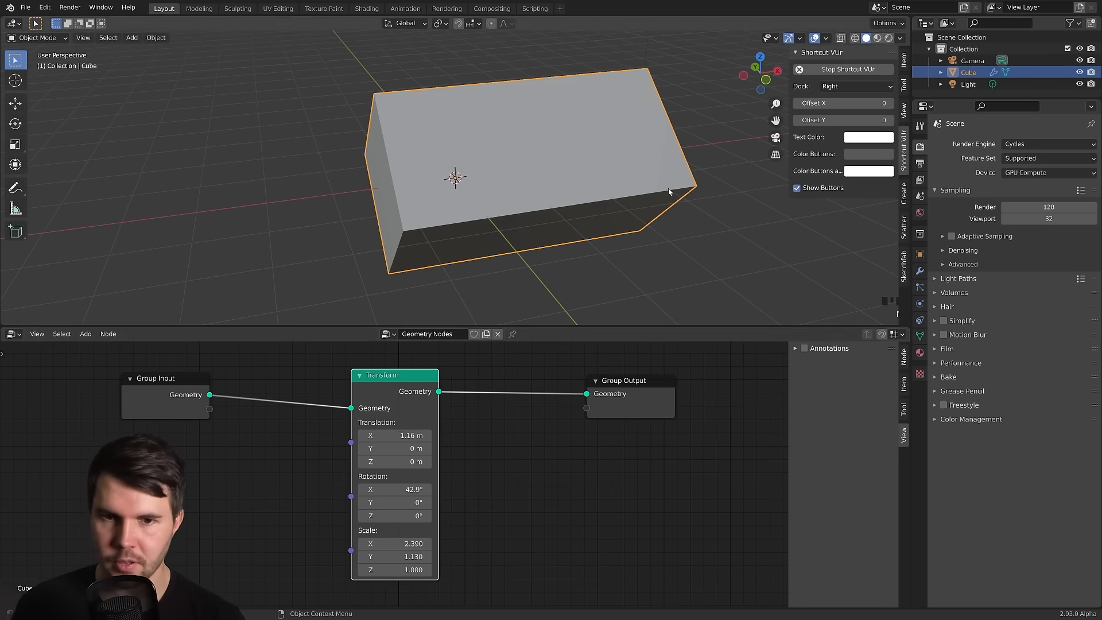
{"action": "key", "text": "n"}
{"action": "key", "text": "n"}
{"action": "key", "text": "n"}
Move the Transform node lower and insert a Boolean node between it and Group Output.
{"action": "scroll", "coordinate": [583, 405], "scroll_direction": "down", "scroll_amount": 3}
{"action": "left_click_drag", "start_coordinate": [439, 409], "coordinate": [403, 457]}
{"action": "key", "text": "shift+a"}
{"action": "mouse_move", "coordinate": [484, 410]}
{"action": "mouse_move", "coordinate": [461, 429]}
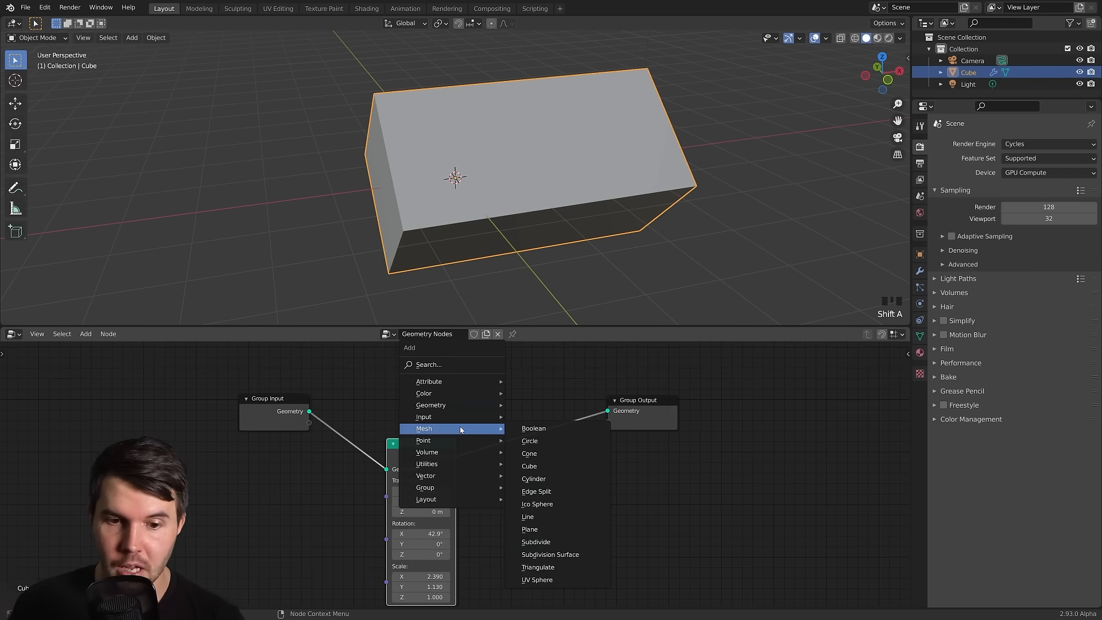
{"action": "left_click", "coordinate": [533, 428]}
{"action": "left_click", "coordinate": [497, 417]}
Connect the Group Input geometry to the Boolean node's Geometry 1 input and set the operation to Difference.
{"action": "left_click_drag", "start_coordinate": [309, 411], "coordinate": [497, 457]}
{"action": "scroll", "coordinate": [524, 445], "scroll_direction": "down", "scroll_amount": 2, "text": "ctrl"}
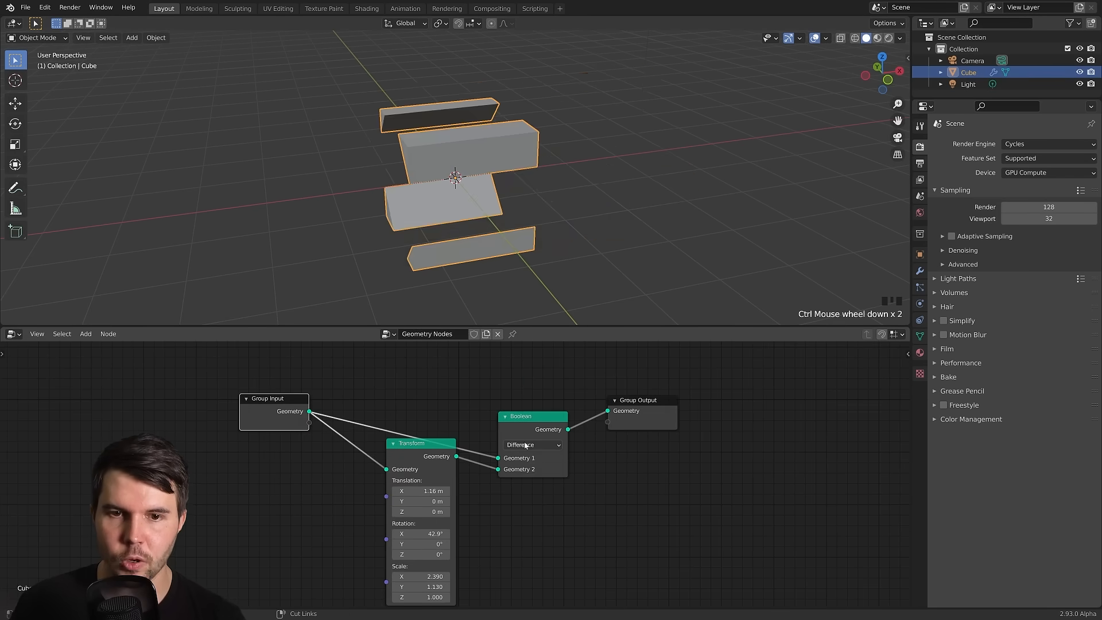
{"action": "middle_click_drag", "start_coordinate": [505, 246], "coordinate": [539, 197]}
{"action": "key", "text": "alt+a"}
Set the Transform node's X translation to 1.96 m and X rotation to 51.3°.
{"action": "left_click_drag", "start_coordinate": [425, 491], "coordinate": [450, 491]}
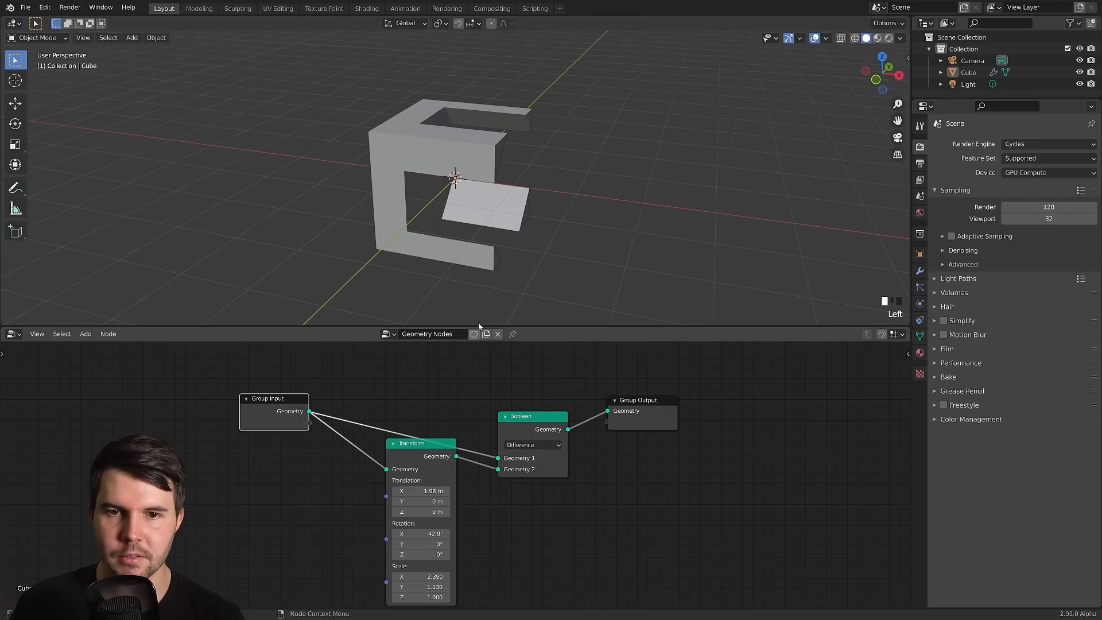
{"action": "middle_click_drag", "start_coordinate": [478, 325], "coordinate": [445, 508]}
{"action": "mouse_move", "coordinate": [424, 534]}
{"action": "left_mouse_down"}
{"action": "mouse_move", "coordinate": [468, 533]}
{"action": "mouse_move", "coordinate": [427, 534]}
{"action": "left_mouse_up"}
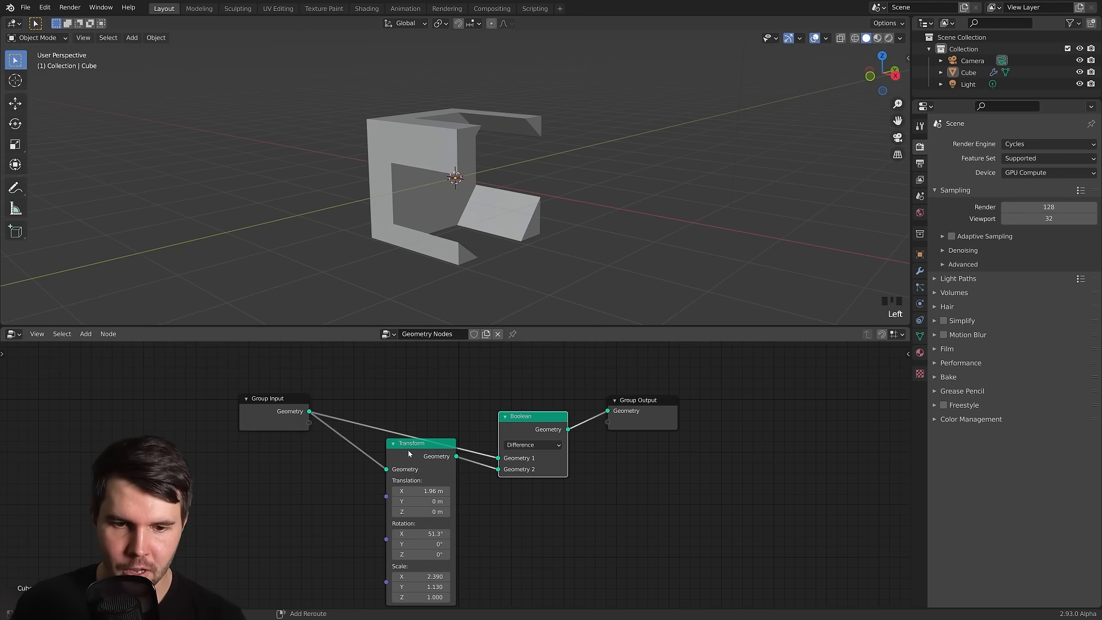
Delete the Transform and Boolean nodes while keeping Group Input linked to Group Output, and reselect the cube.
{"action": "key", "text": "ctrl+x"}
{"action": "scroll", "coordinate": [448, 434], "scroll_direction": "down", "scroll_amount": 2}
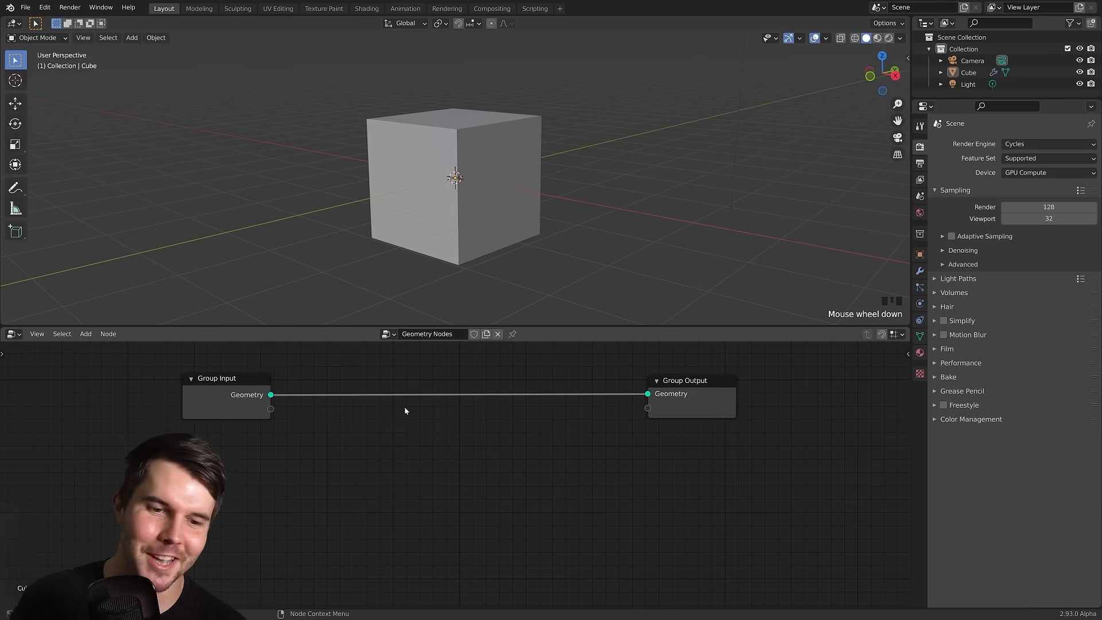
{"action": "left_click", "coordinate": [492, 194]}
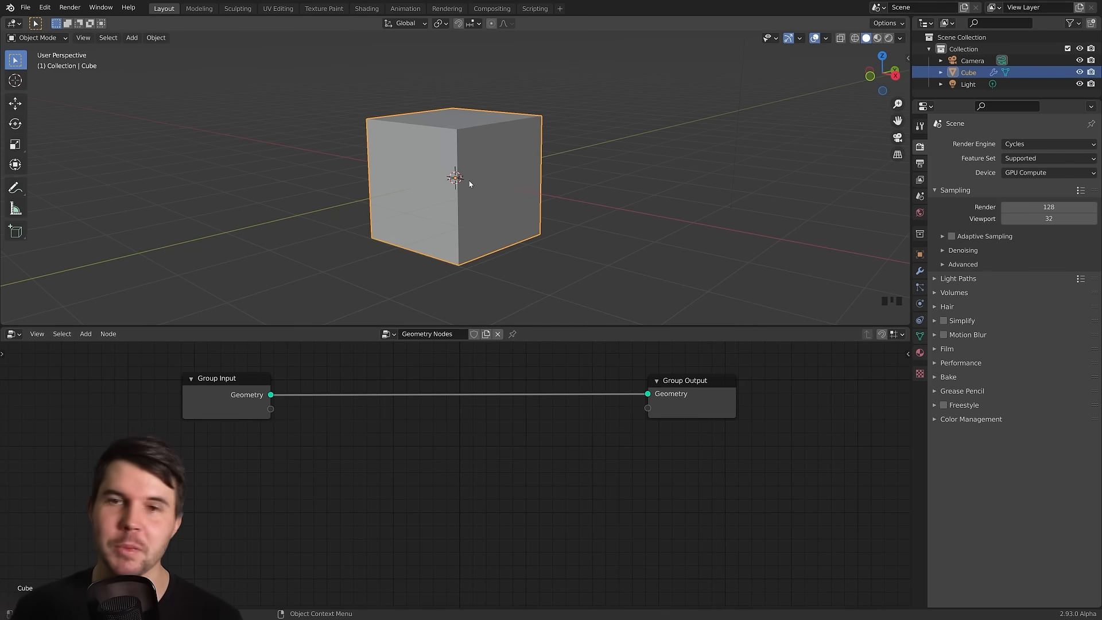
{"action": "middle_click_drag", "start_coordinate": [464, 176], "coordinate": [450, 202]}
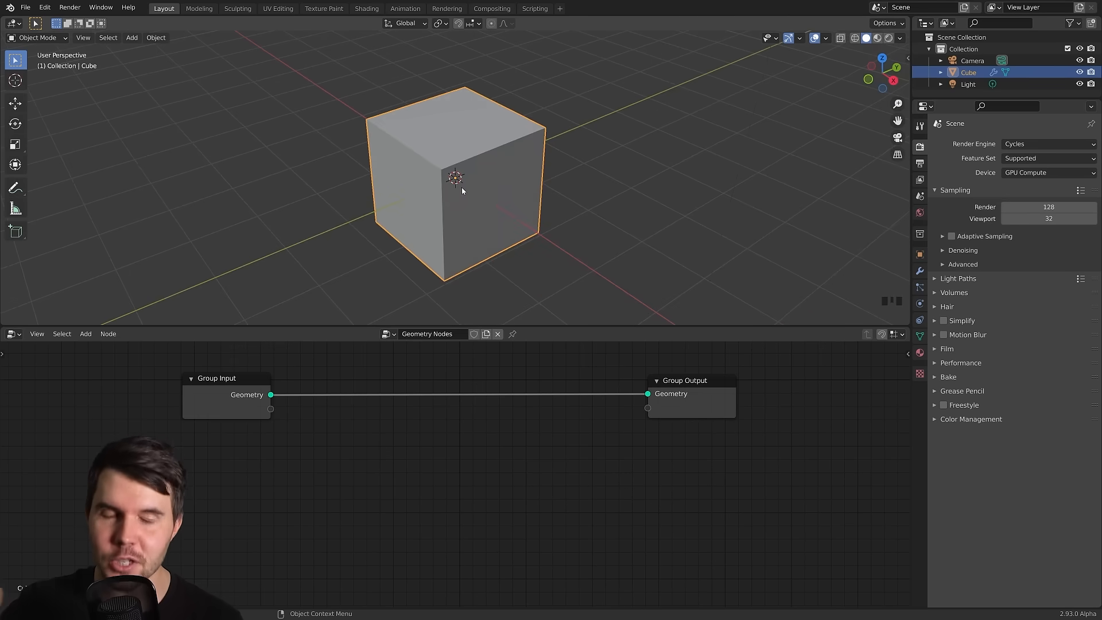
{"action": "middle_click_drag", "start_coordinate": [469, 197], "coordinate": [516, 202]}
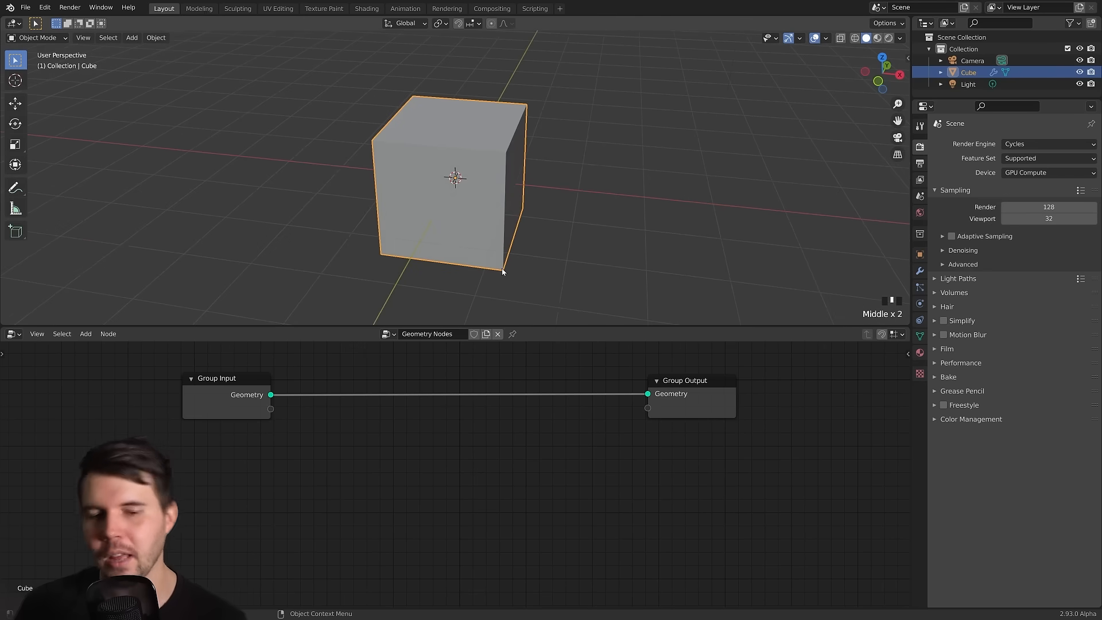
Add a Point Distribute node and connect it from the Group Input geometry to the Group Output geometry.
{"action": "scroll", "coordinate": [309, 405], "scroll_direction": "up", "scroll_amount": 1}
{"action": "key", "text": "shift+a"}
{"action": "mouse_move", "coordinate": [290, 410]}
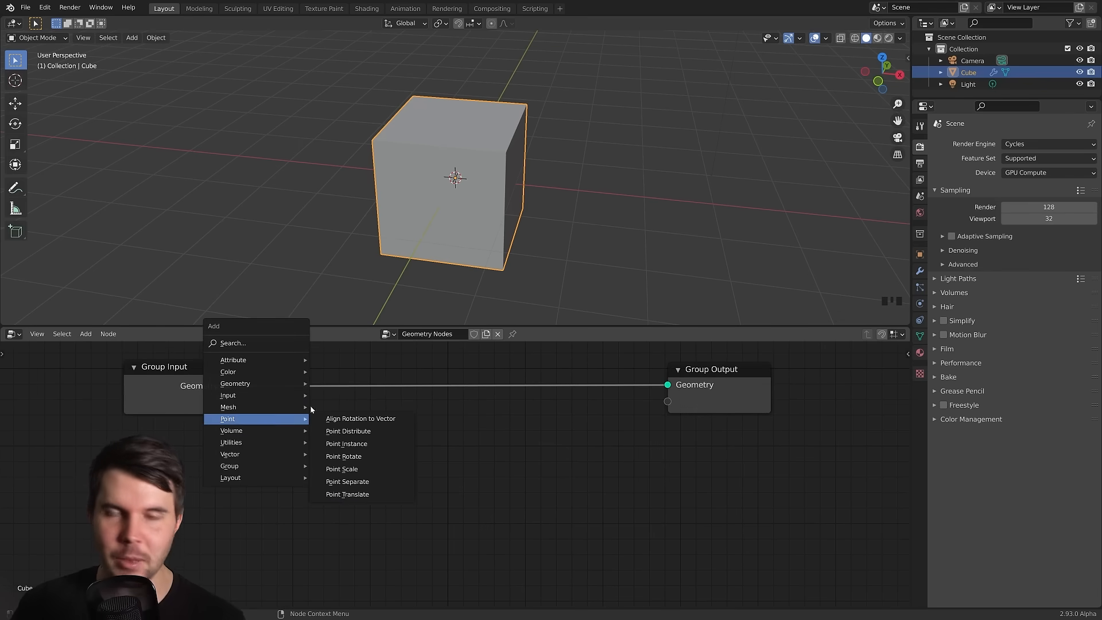
{"action": "key", "text": "Escape"}
{"action": "key", "text": "shift+a"}
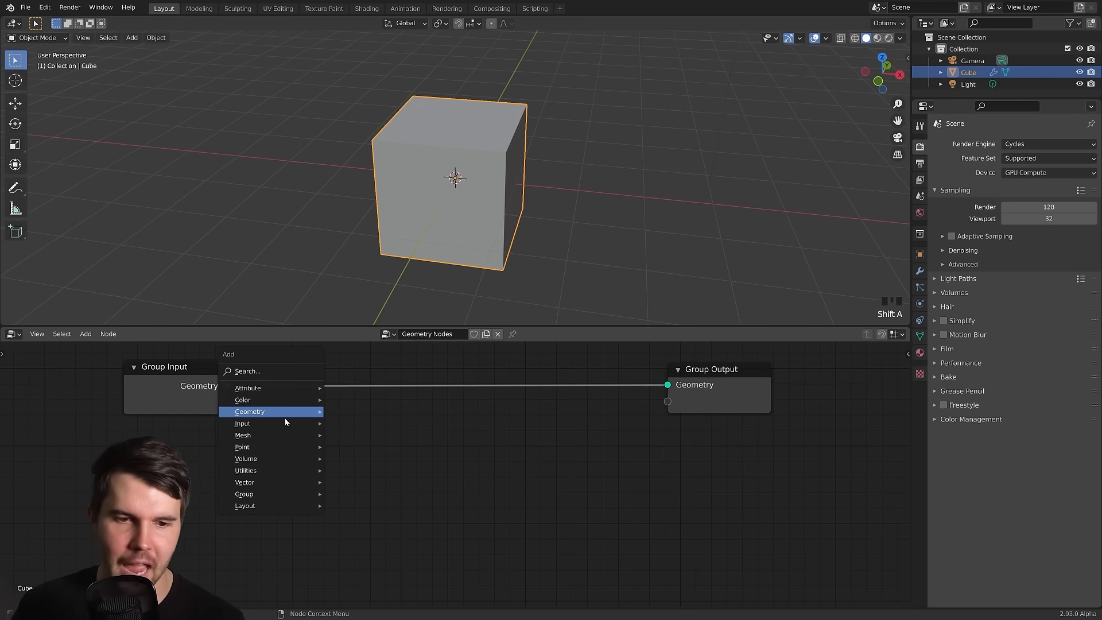
{"action": "mouse_move", "coordinate": [275, 452]}
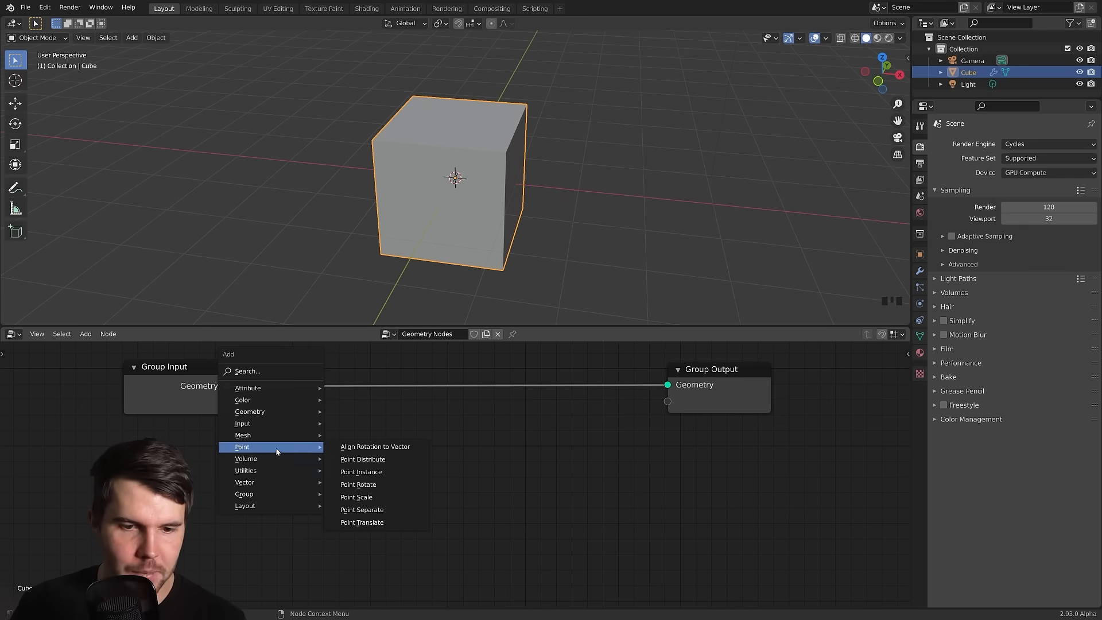
{"action": "left_click", "coordinate": [398, 462]}
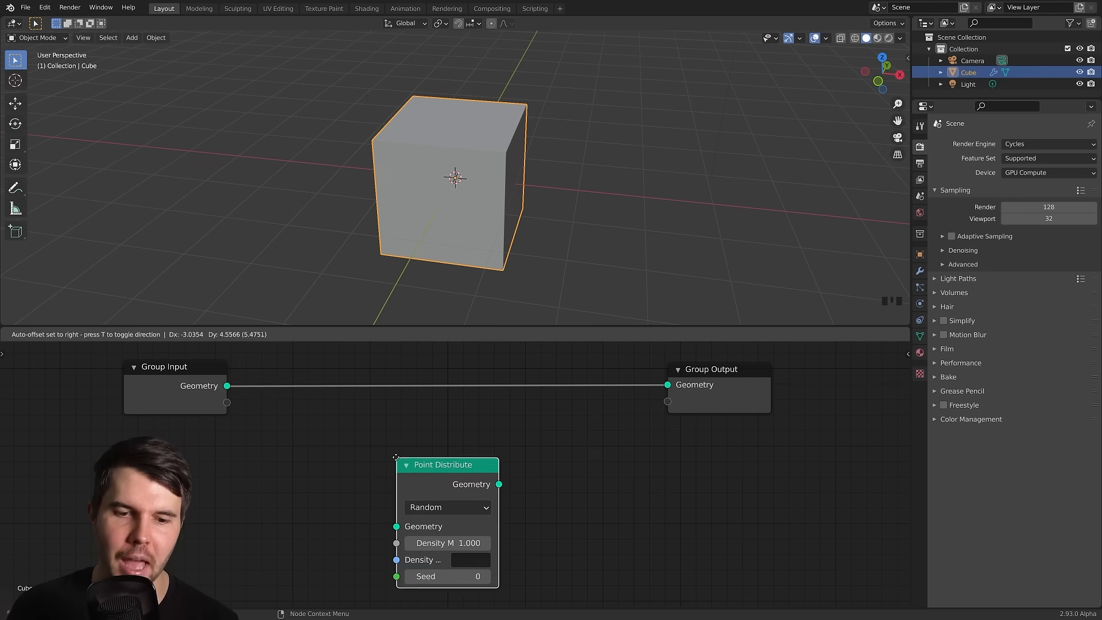
{"action": "left_click", "coordinate": [307, 409]}
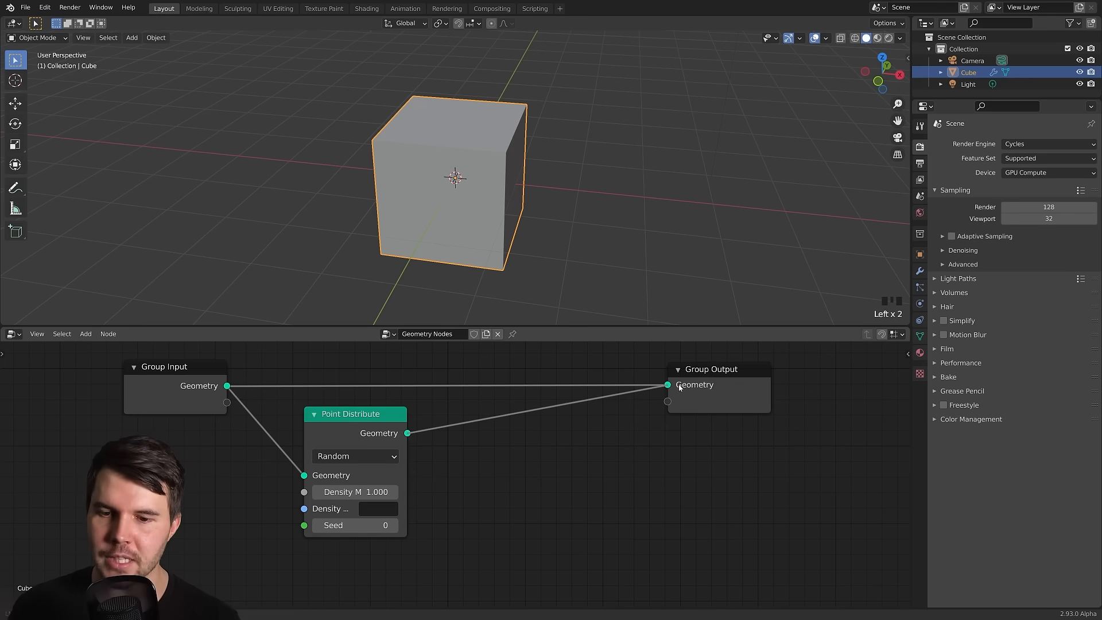
{"action": "left_click_drag", "start_coordinate": [679, 387], "coordinate": [679, 388]}
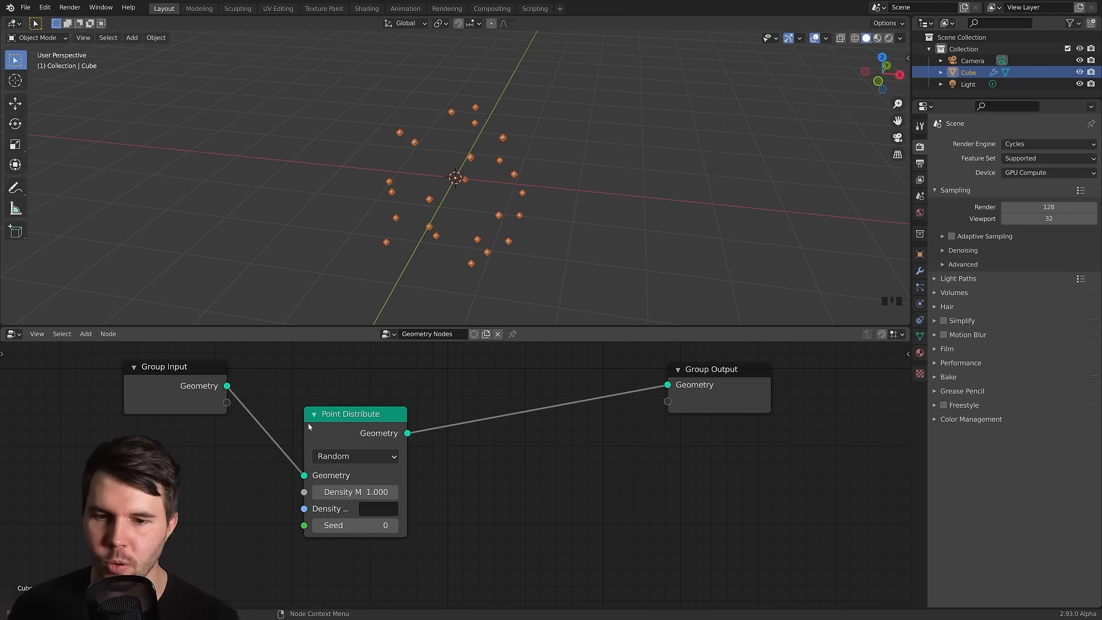
Set the Point Distribute node's maximum density to 64.1 and deselect the cube.
{"action": "left_click_drag", "start_coordinate": [716, 376], "coordinate": [729, 373]}
{"action": "middle_click_drag", "start_coordinate": [546, 210], "coordinate": [427, 383]}
{"action": "left_click_drag", "start_coordinate": [356, 492], "coordinate": [454, 492]}
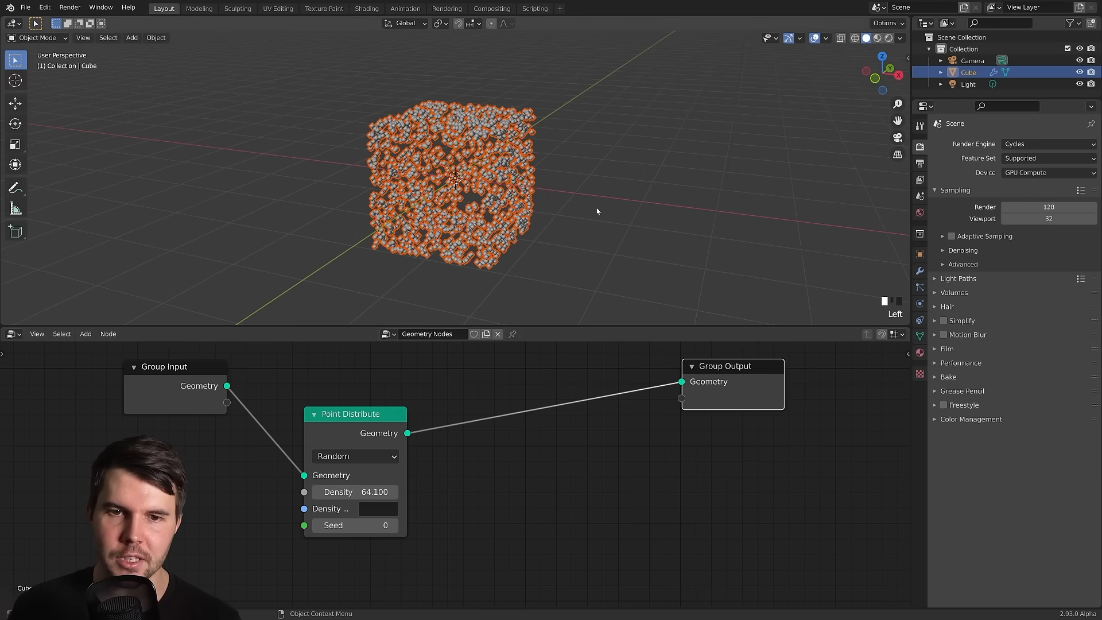
{"action": "scroll", "coordinate": [574, 168], "scroll_direction": "up", "scroll_amount": 3}
{"action": "key", "text": "alt+a"}
{"action": "middle_click_drag", "start_coordinate": [527, 176], "coordinate": [620, 173]}
Move the Point Distribute node lower and insert a Join Geometry node between it and Group Output.
{"action": "left_click_drag", "start_coordinate": [346, 432], "coordinate": [360, 409]}
{"action": "left_click_drag", "start_coordinate": [754, 379], "coordinate": [757, 377]}
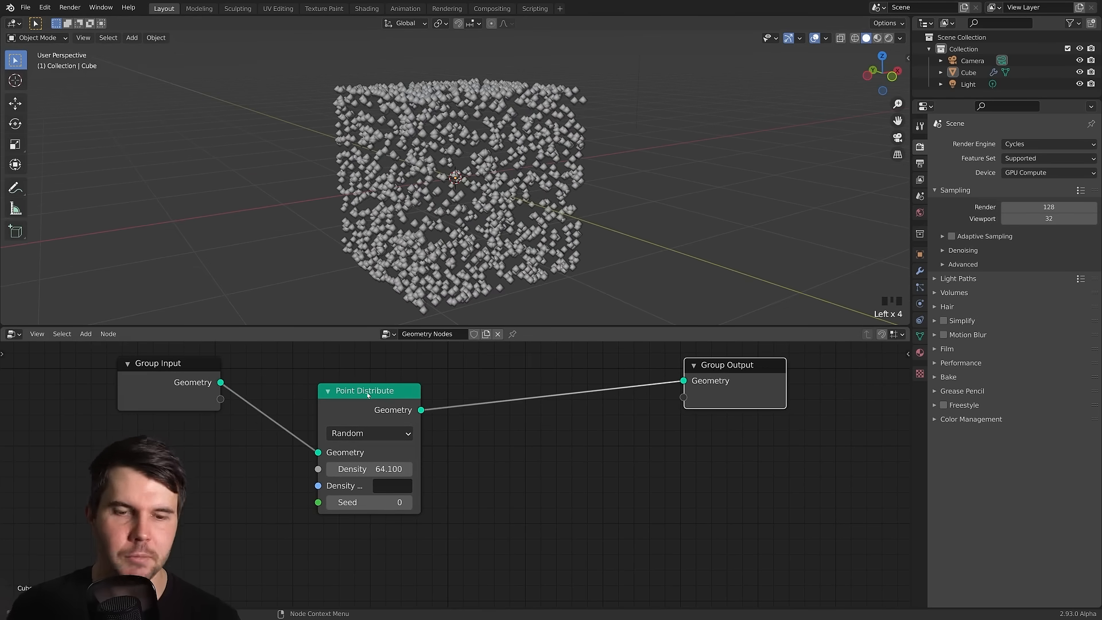
{"action": "left_click_drag", "start_coordinate": [367, 392], "coordinate": [350, 425]}
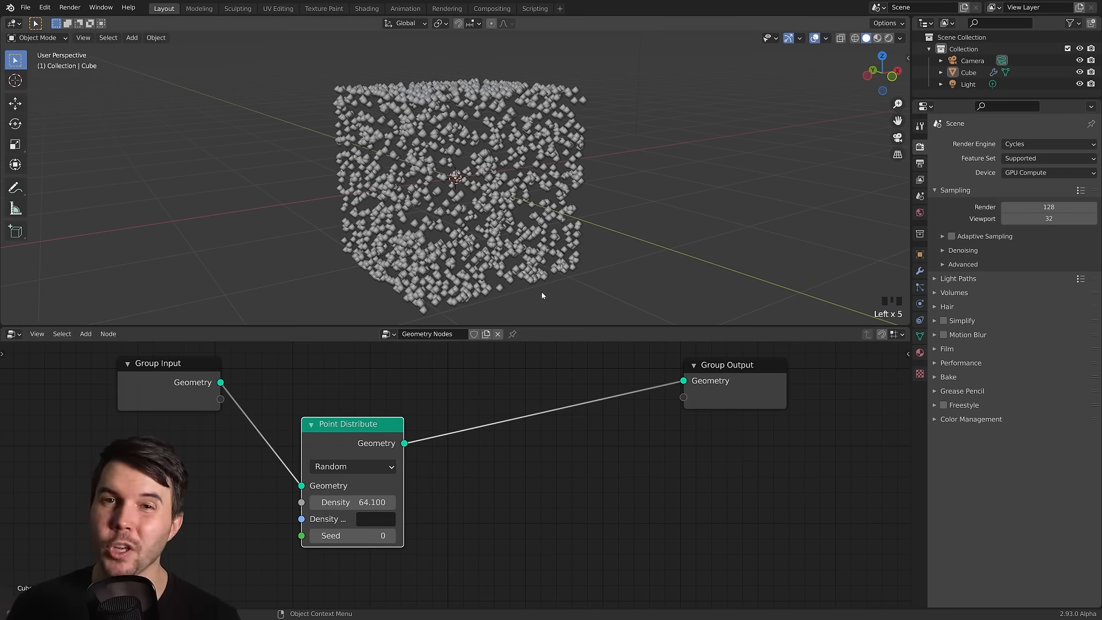
{"action": "key", "text": "shift+a"}
{"action": "mouse_move", "coordinate": [516, 346]}
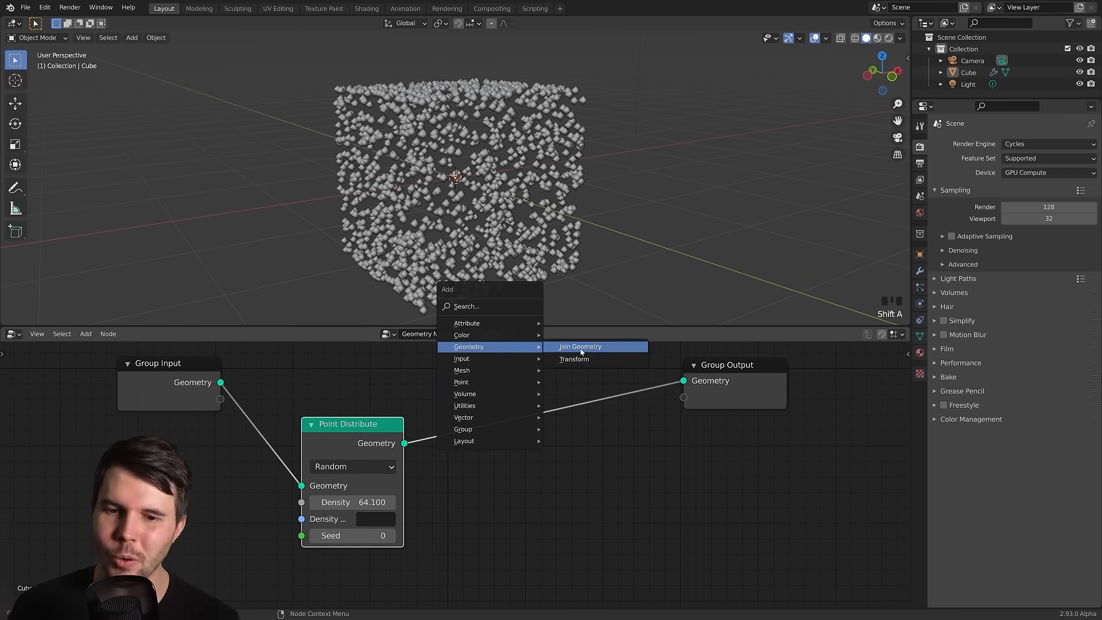
{"action": "left_click", "coordinate": [581, 347]}
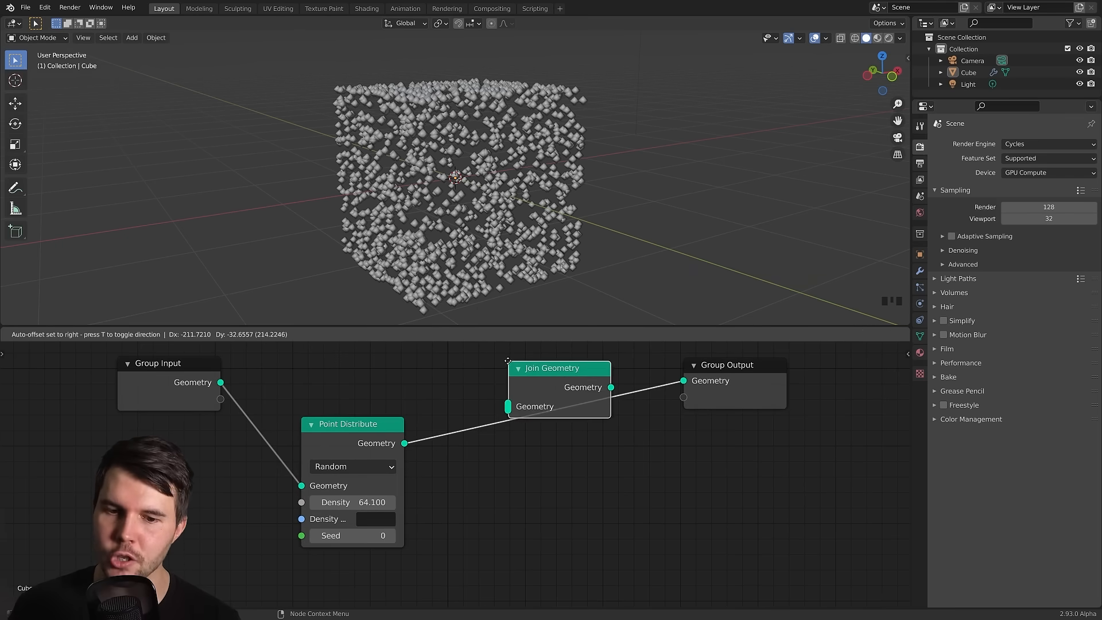
{"action": "left_click", "coordinate": [519, 362]}
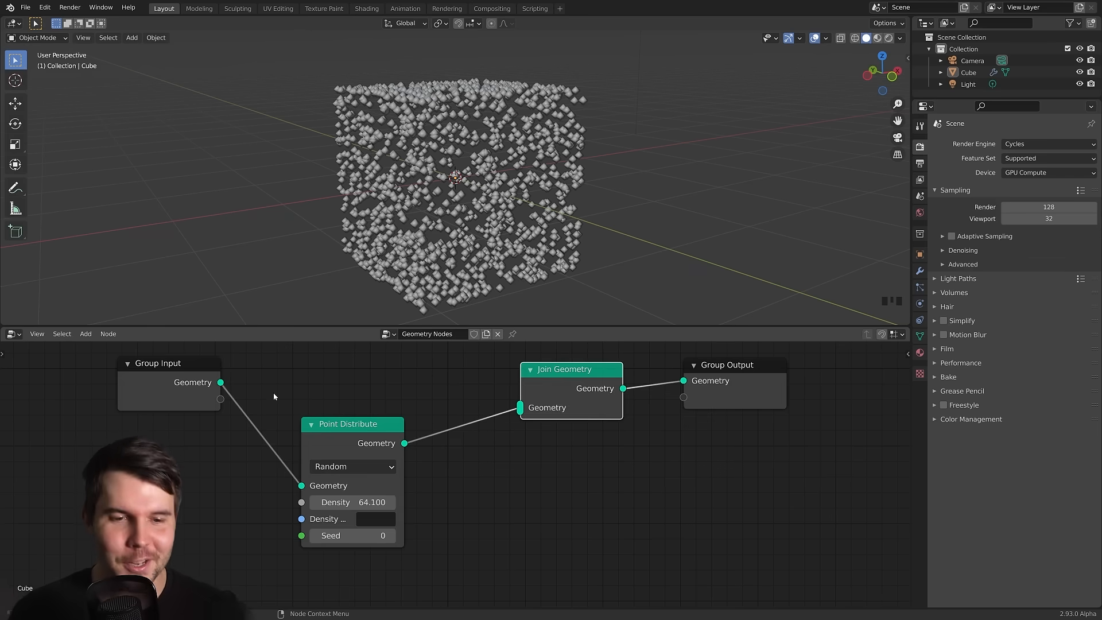
Connect the Group Input geometry to the Join Geometry input alongside the Point Distribute link.
{"action": "double_click", "coordinate": [230, 385]}
{"action": "left_click_drag", "start_coordinate": [230, 385], "coordinate": [519, 407]}
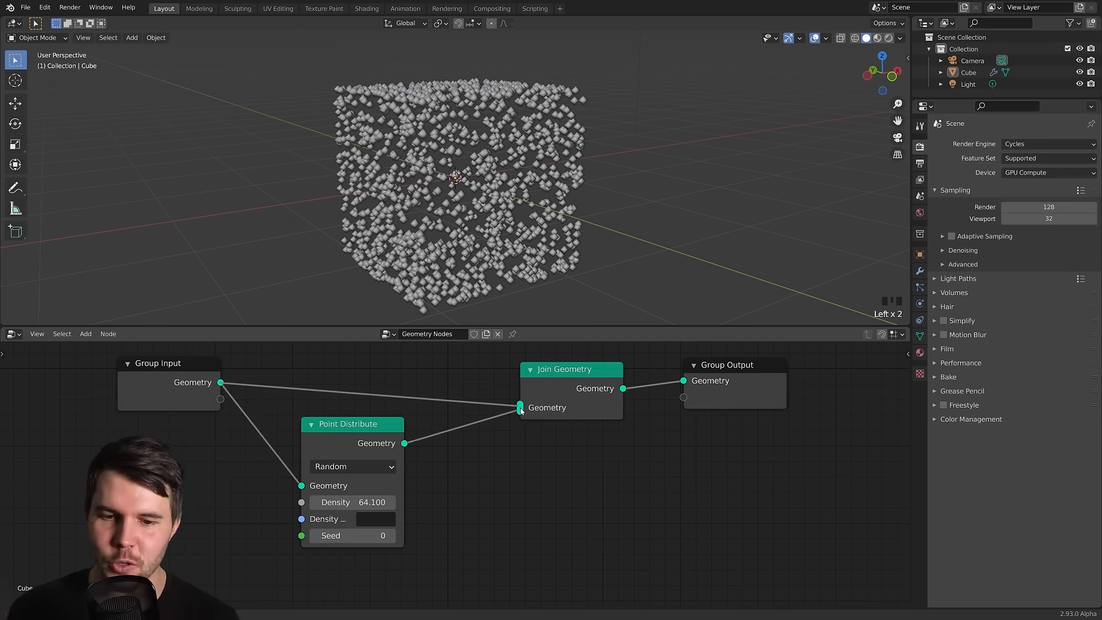
{"action": "left_click", "coordinate": [593, 412]}
Disconnect the Point Distribute node from the Join Geometry input and reconnect it to the same socket.
{"action": "scroll", "coordinate": [535, 406], "scroll_direction": "up", "scroll_amount": 2}
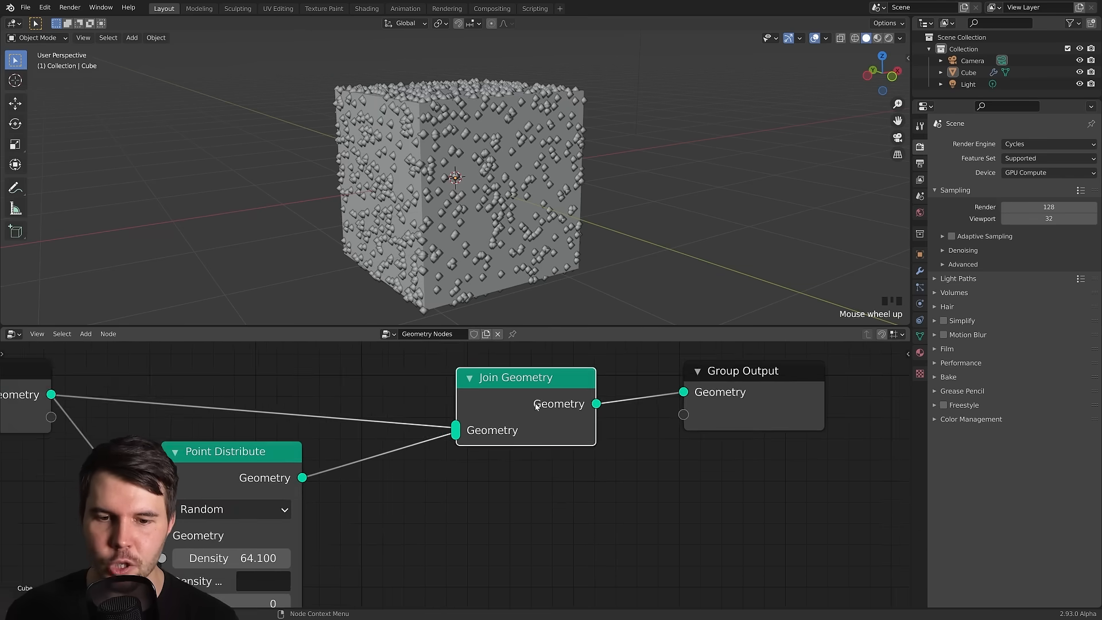
{"action": "middle_click_drag", "start_coordinate": [536, 406], "coordinate": [463, 425]}
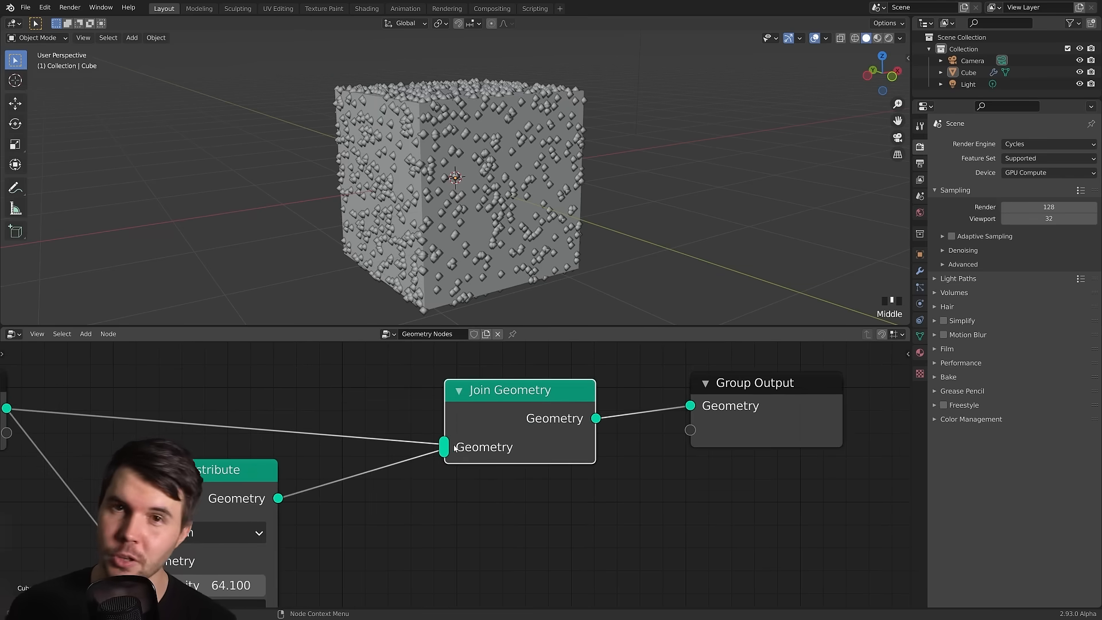
{"action": "middle_click_drag", "start_coordinate": [454, 447], "coordinate": [523, 442]}
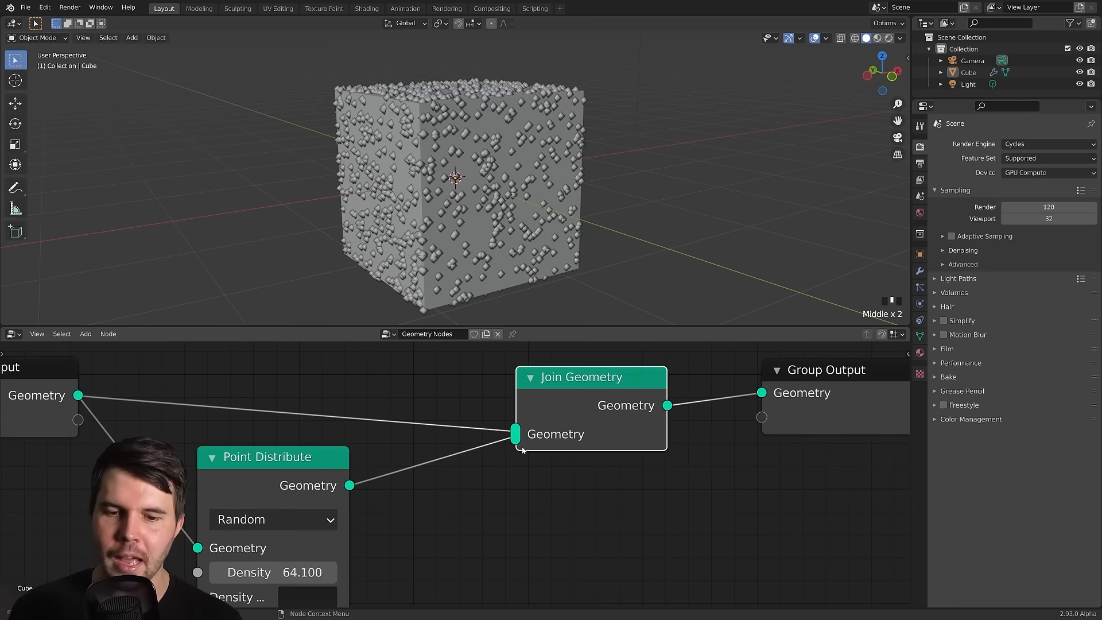
{"action": "scroll", "coordinate": [522, 439], "scroll_direction": "up", "scroll_amount": 2}
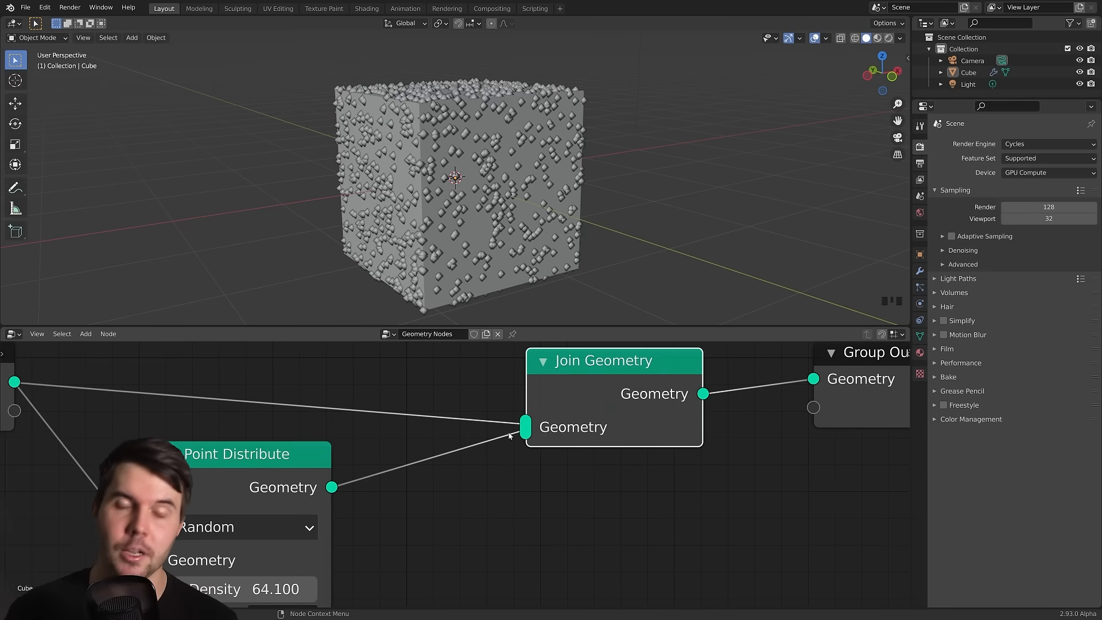
{"action": "middle_click_drag", "start_coordinate": [431, 450], "coordinate": [461, 443]}
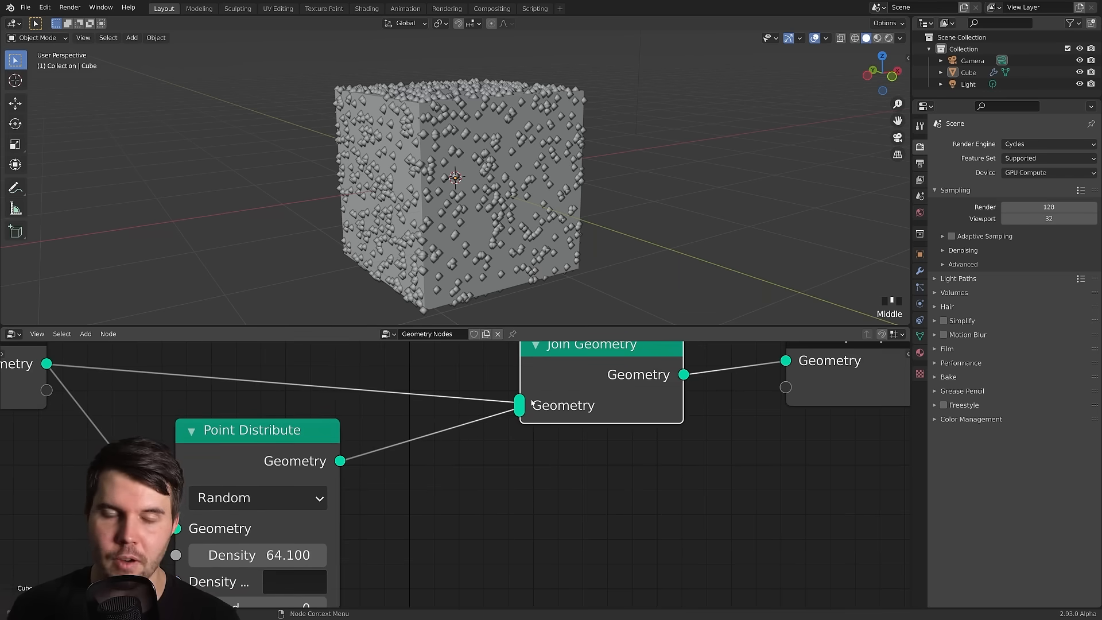
{"action": "left_click_drag", "start_coordinate": [519, 410], "coordinate": [514, 412]}
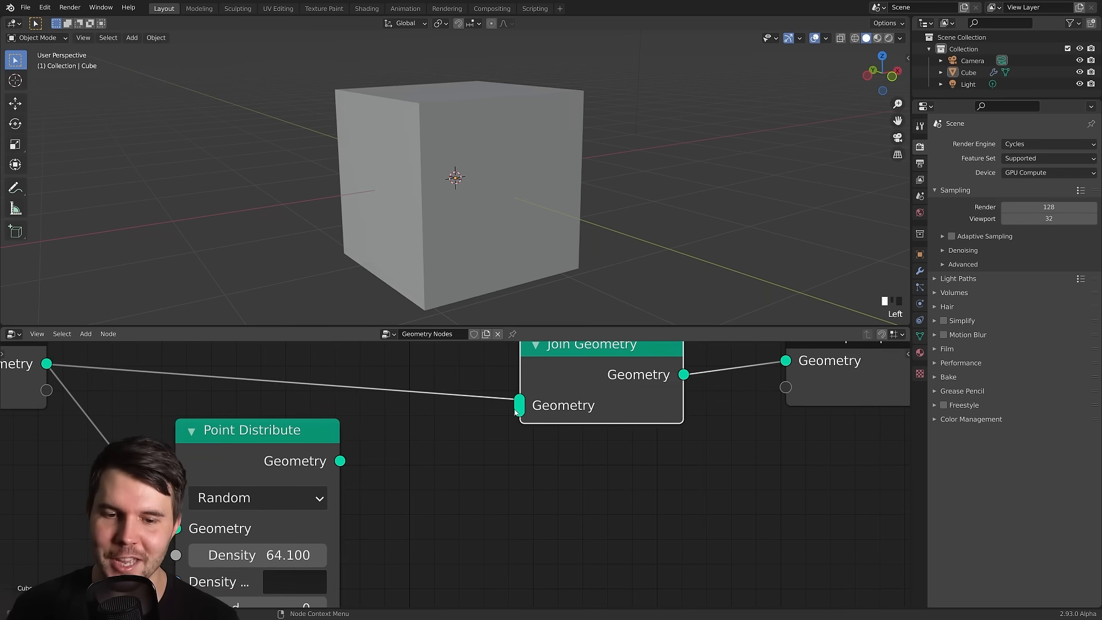
{"action": "left_click_drag", "start_coordinate": [341, 461], "coordinate": [511, 408]}
{"action": "left_click_drag", "start_coordinate": [339, 461], "coordinate": [516, 413]}
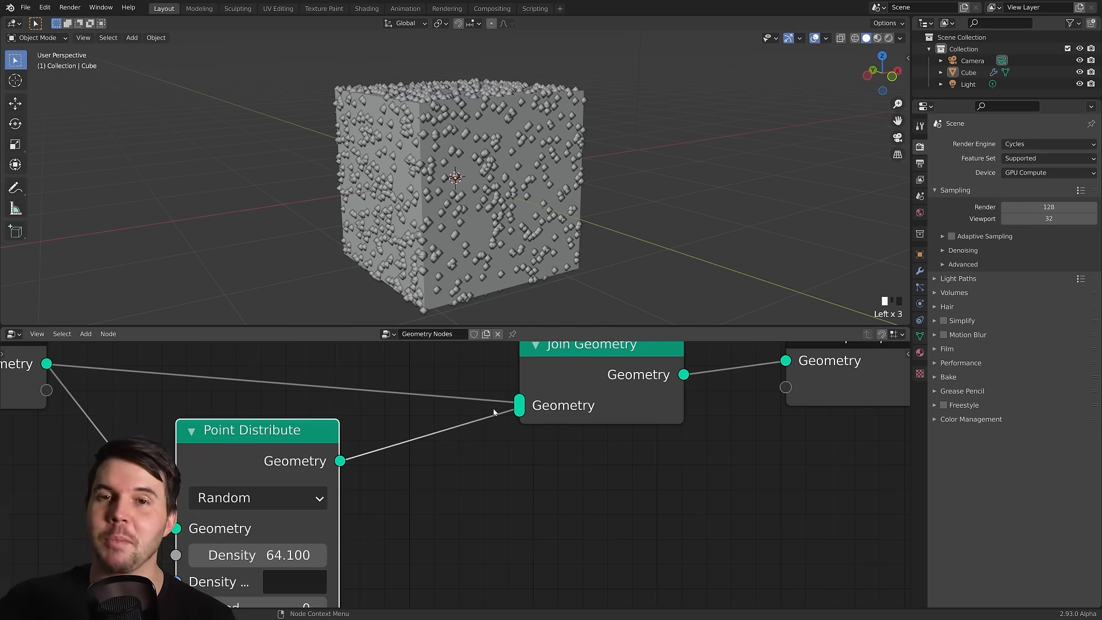
{"action": "scroll", "coordinate": [477, 411], "scroll_direction": "down", "scroll_amount": 2}
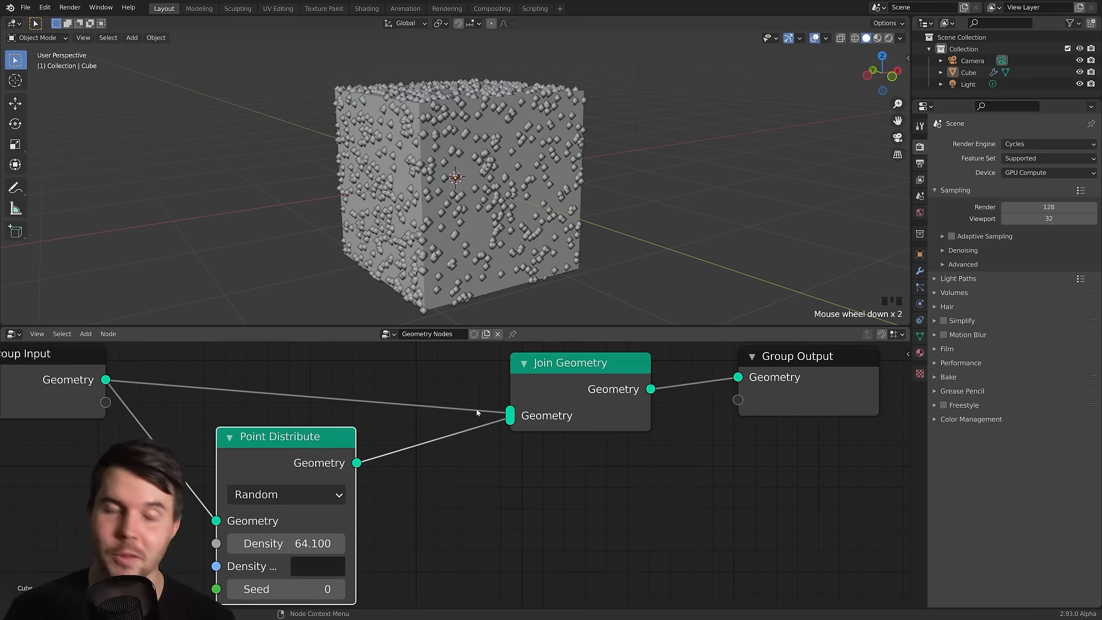
{"action": "scroll", "coordinate": [422, 181], "scroll_direction": "down", "scroll_amount": 2}
{"action": "scroll", "coordinate": [479, 409], "scroll_direction": "down", "scroll_amount": 2}
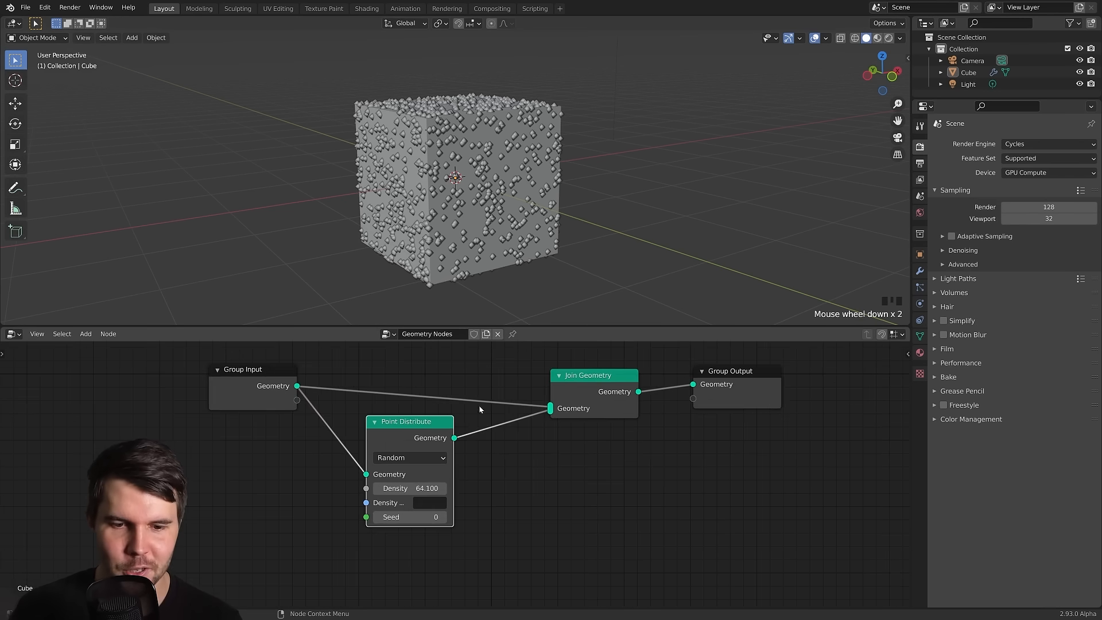
Add a second cube and move it beside the original cube to about 2.3 m along X.
{"action": "left_click_drag", "start_coordinate": [258, 409], "coordinate": [248, 416]}
{"action": "middle_click_drag", "start_coordinate": [402, 246], "coordinate": [431, 246]}
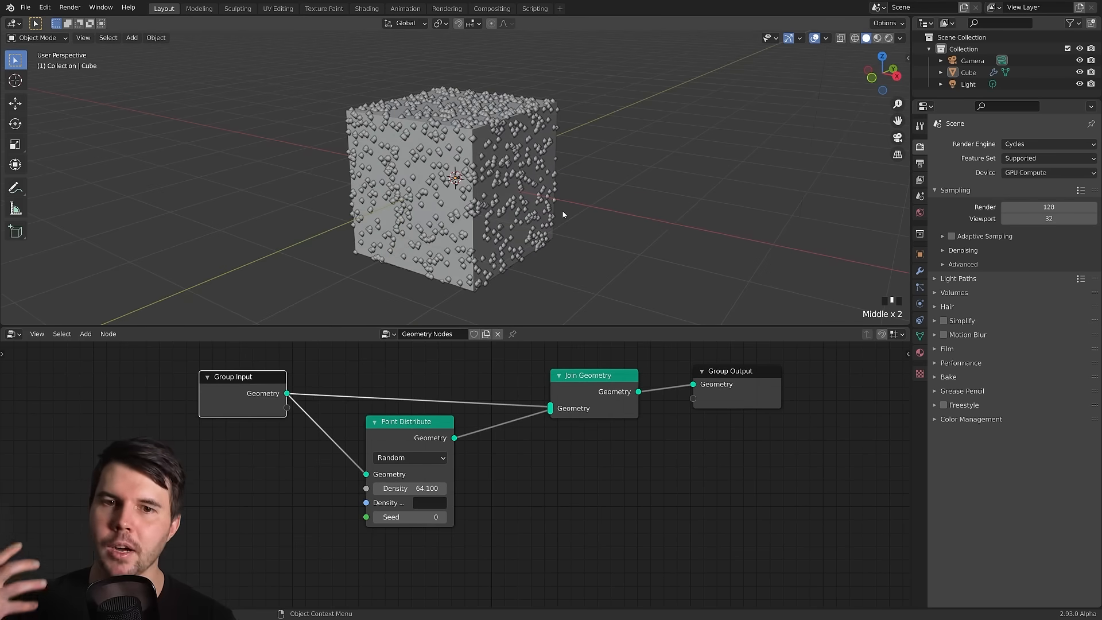
{"action": "key", "text": "shift+a"}
{"action": "mouse_move", "coordinate": [568, 199]}
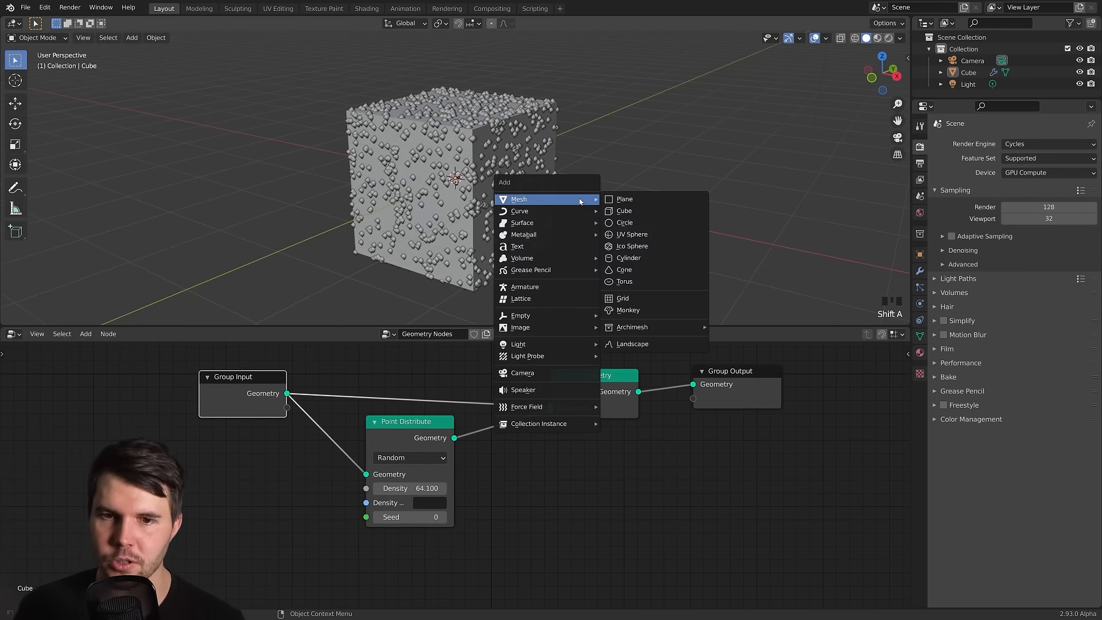
{"action": "left_click", "coordinate": [612, 211]}
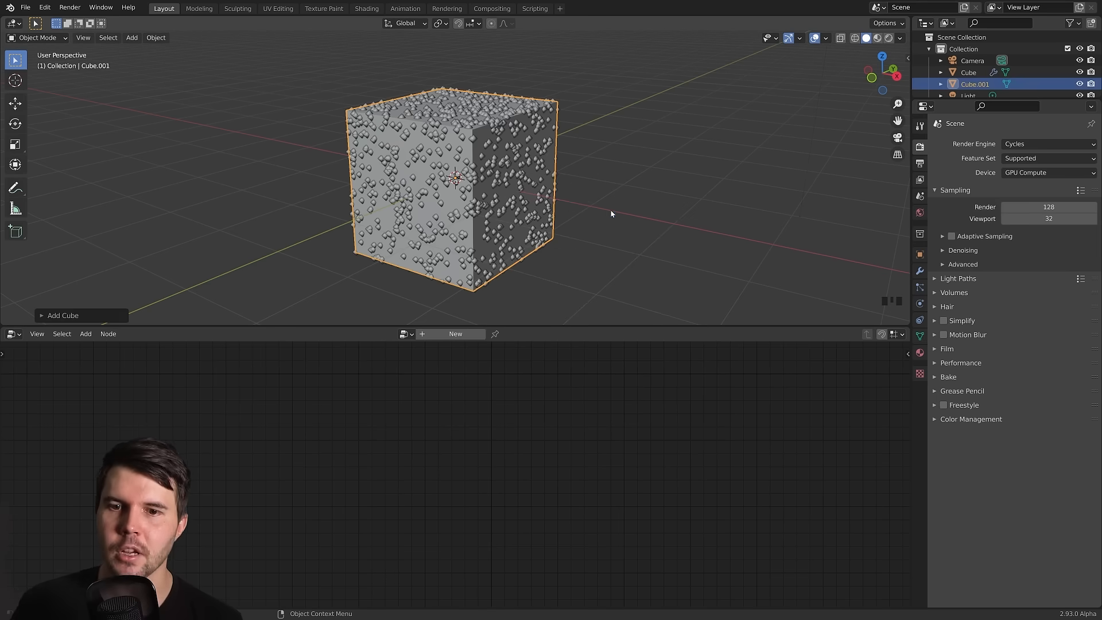
{"action": "key", "text": "g"}
{"action": "left_click", "coordinate": [767, 250]}
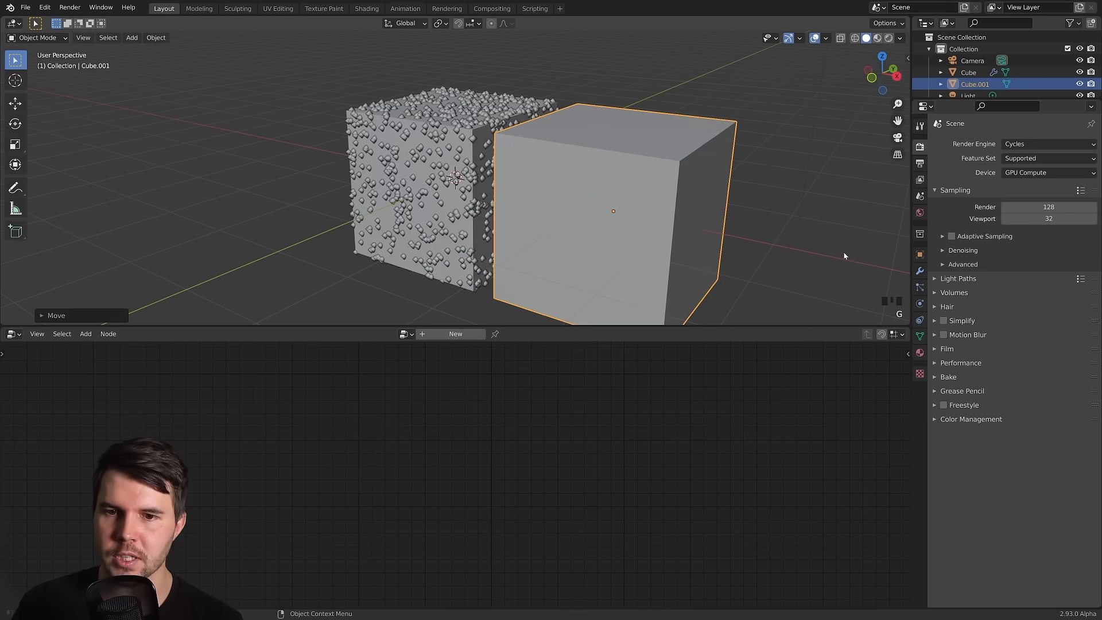
Scale the new cube down to 0.1 and apply its scale.
{"action": "key", "text": "s"}
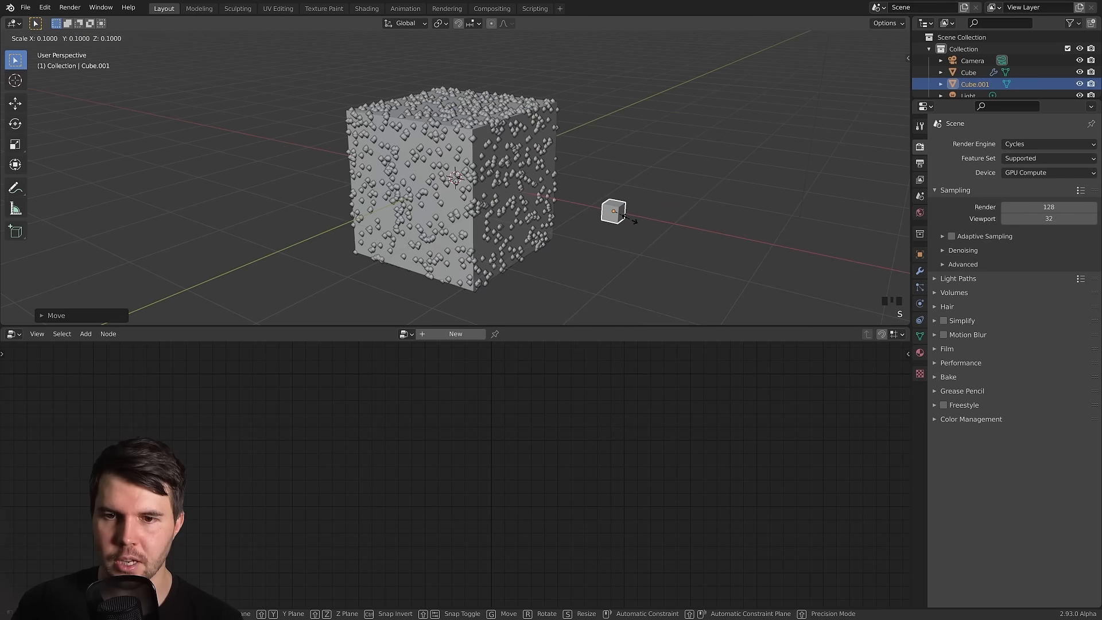
{"action": "left_click", "coordinate": [631, 219]}
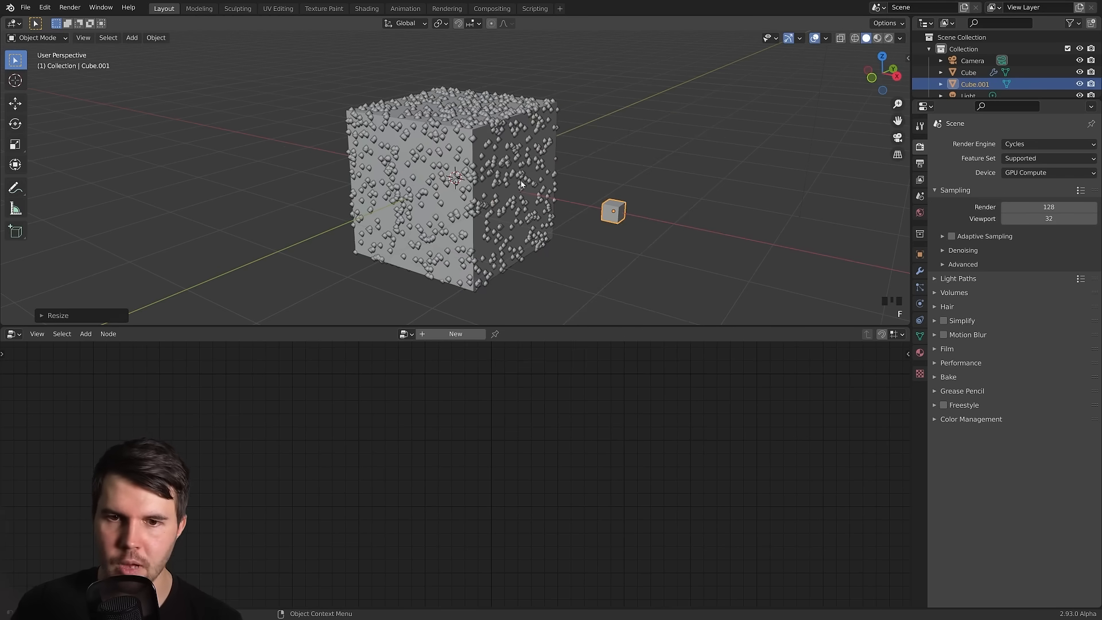
{"action": "key", "text": "n"}
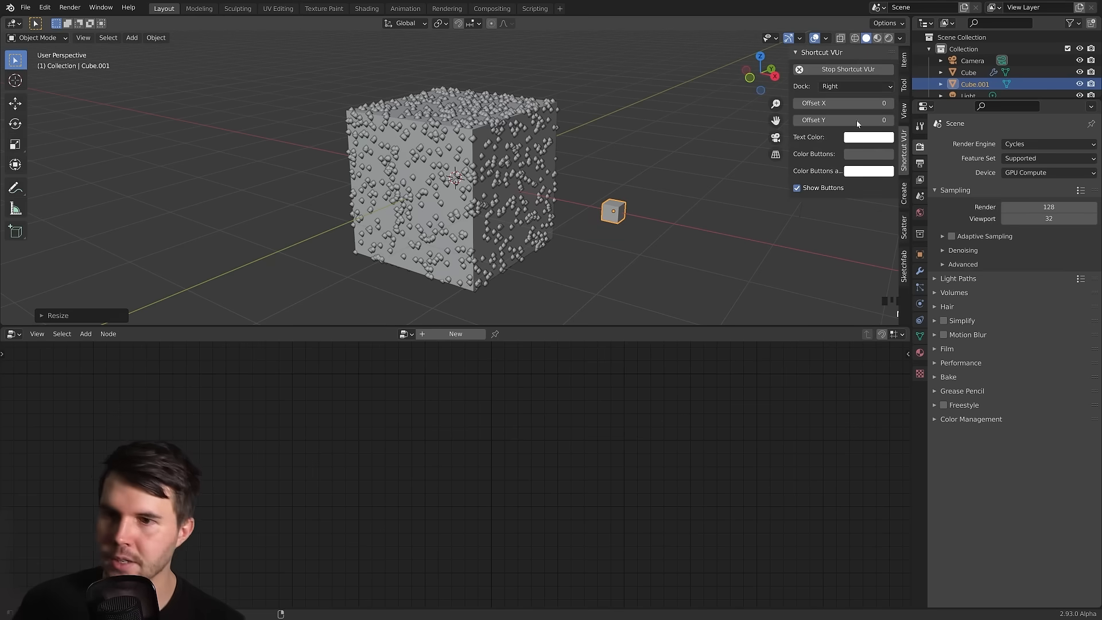
{"action": "left_click", "coordinate": [903, 60]}
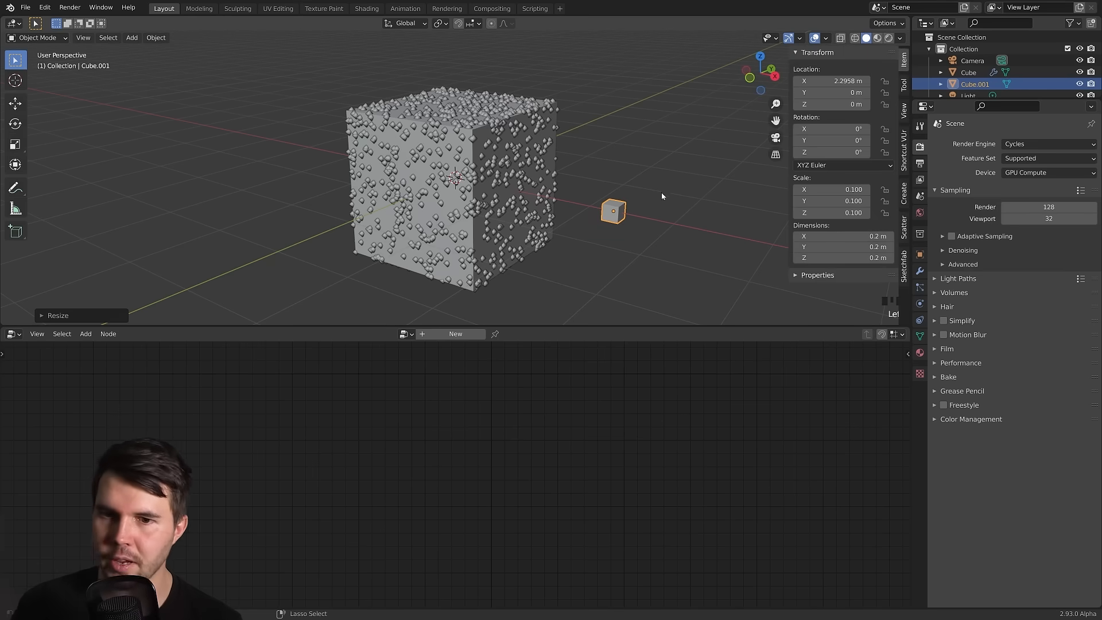
{"action": "key", "text": "ctrl+a"}
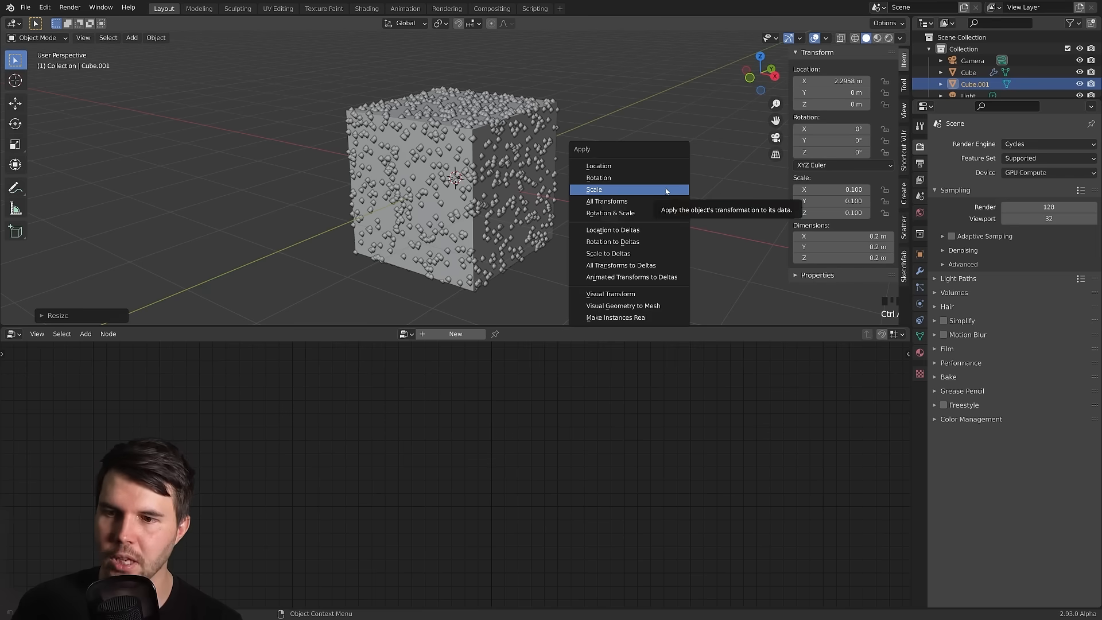
{"action": "left_click", "coordinate": [665, 190]}
{"action": "key", "text": "n"}
Select the original cube and shift its Point Distribute node closer to Group Input to free space before Join Geometry.
{"action": "left_click", "coordinate": [488, 172]}
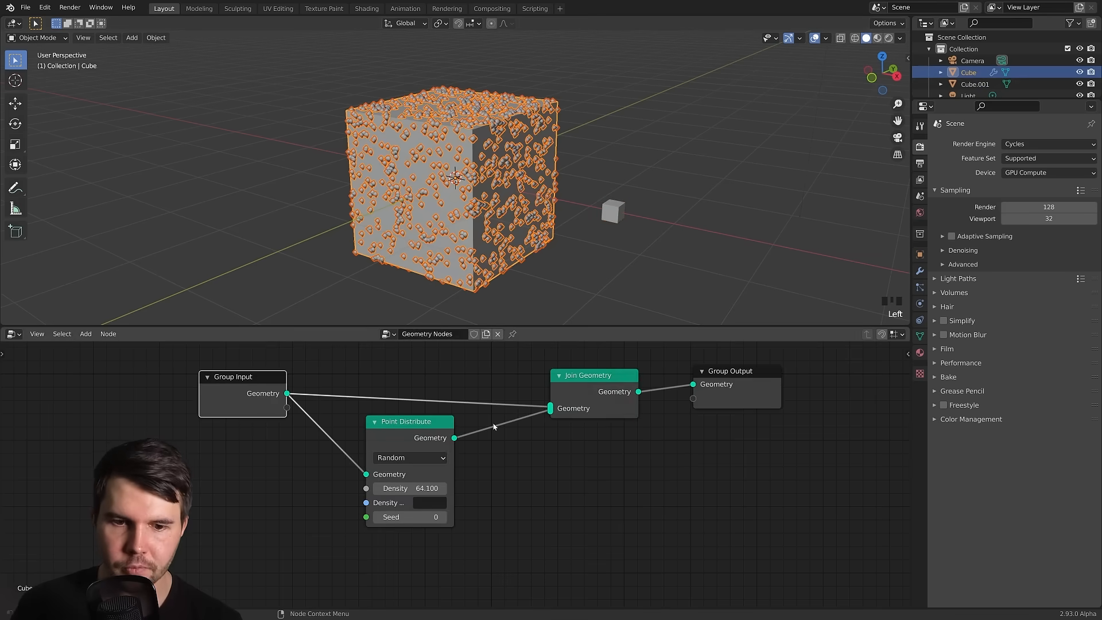
{"action": "scroll", "coordinate": [493, 388], "scroll_direction": "down", "scroll_amount": 2}
{"action": "left_click_drag", "start_coordinate": [417, 477], "coordinate": [265, 442]}
{"action": "key", "text": "alt+a"}
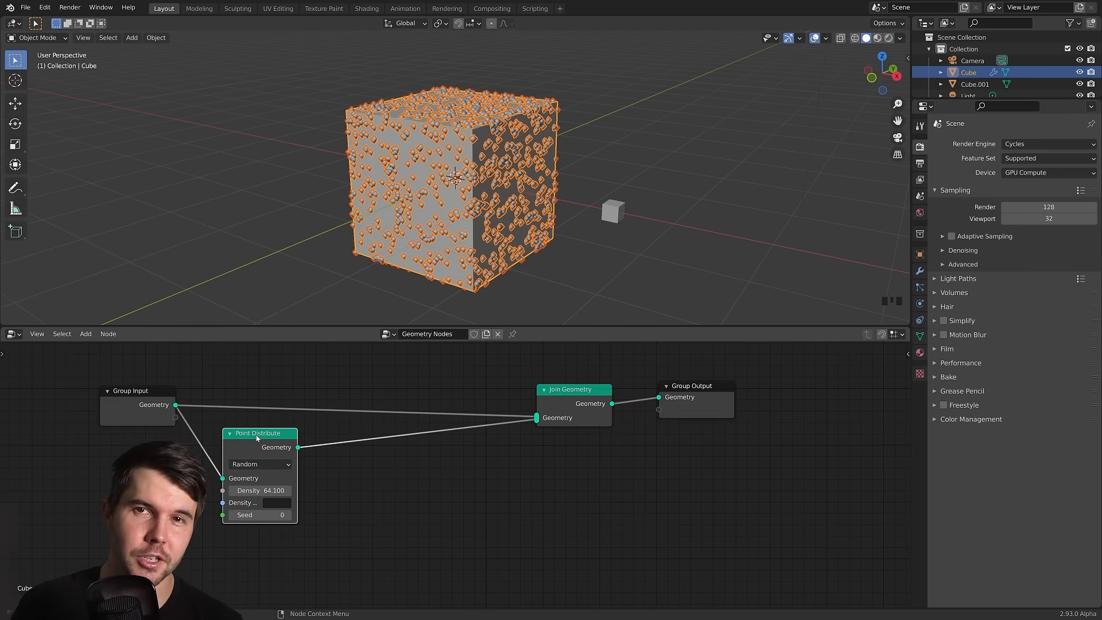
{"action": "left_click", "coordinate": [403, 453]}
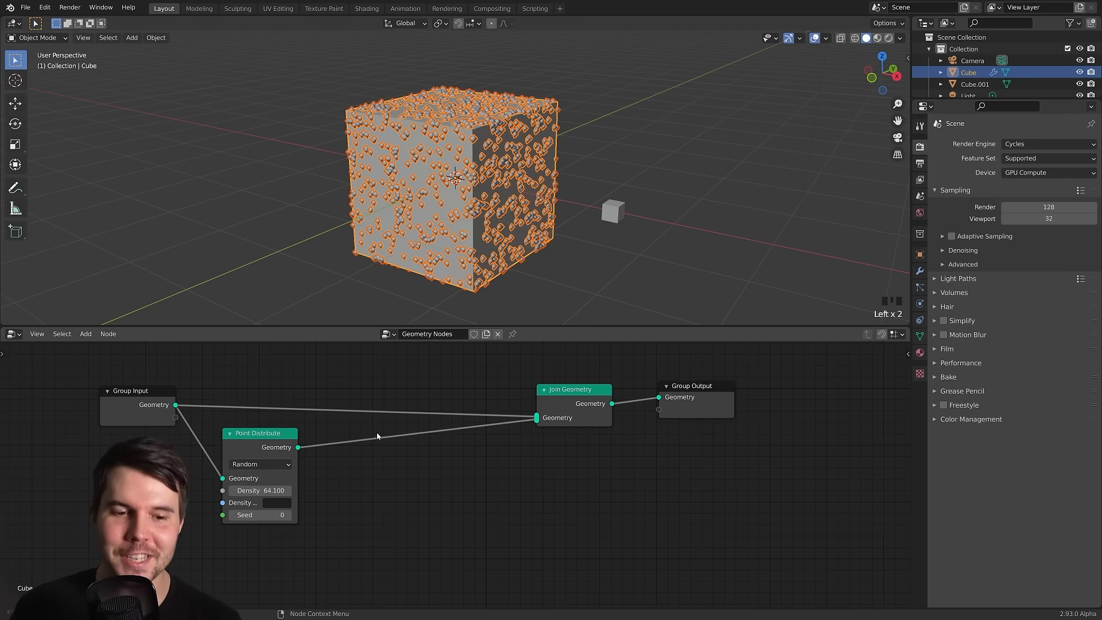
{"action": "left_click_drag", "start_coordinate": [276, 459], "coordinate": [277, 463]}
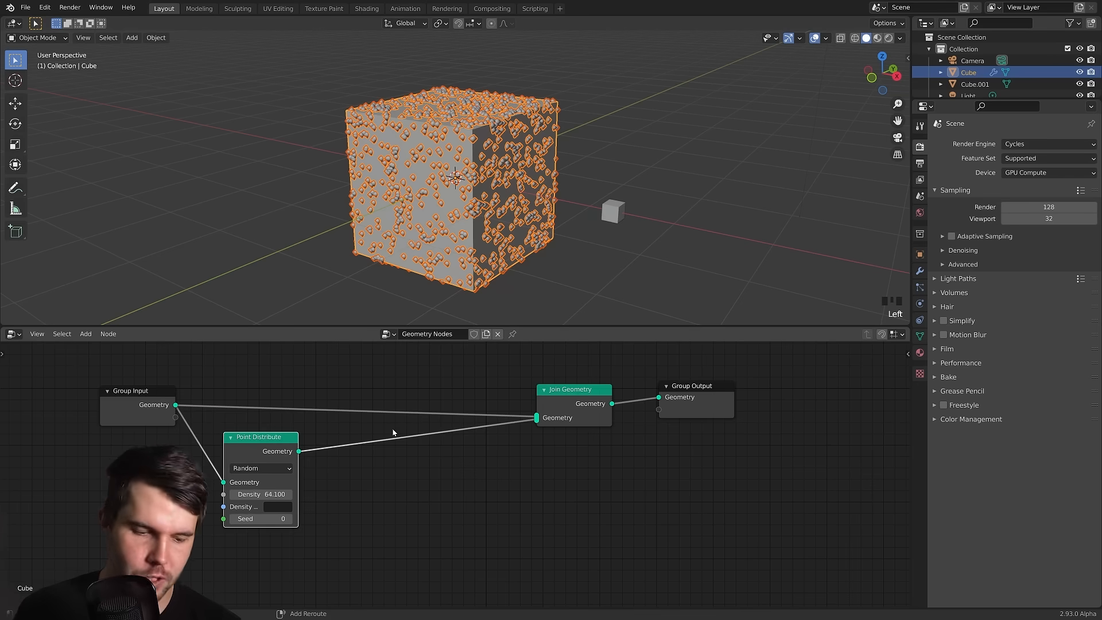
Insert a Point Instance node on the link between Point Distribute and Join Geometry.
{"action": "key", "text": "shift+a"}
{"action": "mouse_move", "coordinate": [373, 440]}
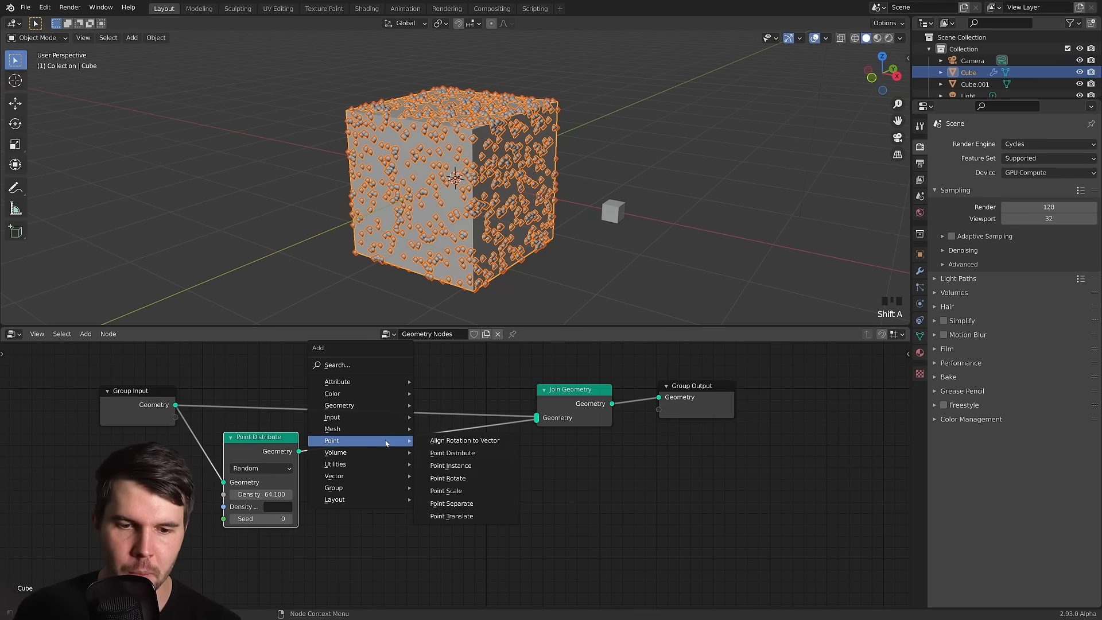
{"action": "left_click", "coordinate": [453, 465]}
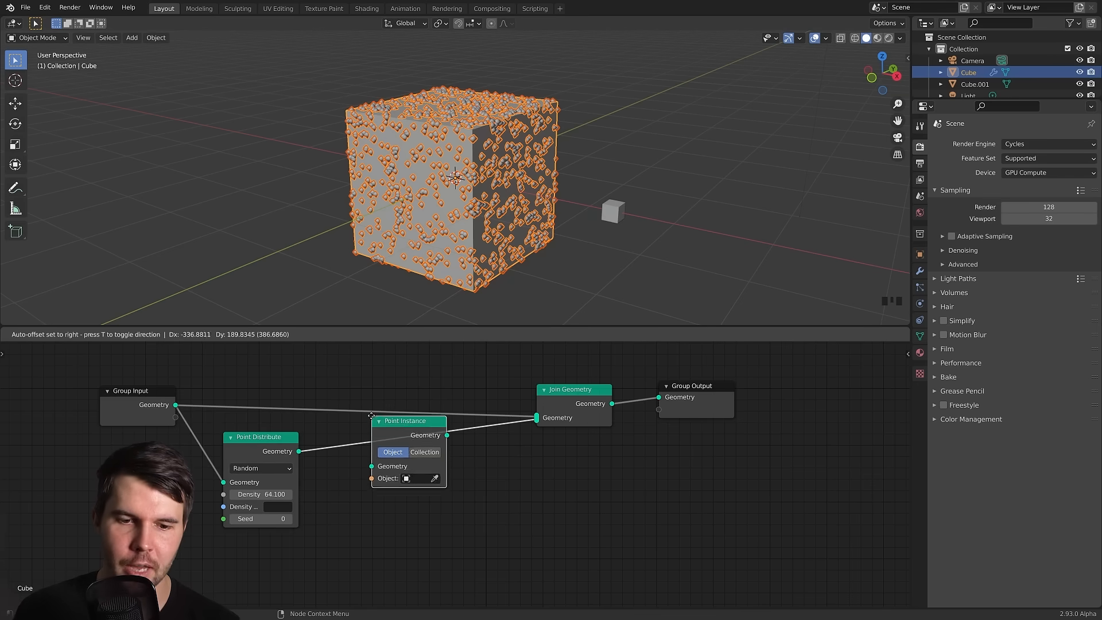
{"action": "left_click", "coordinate": [374, 422]}
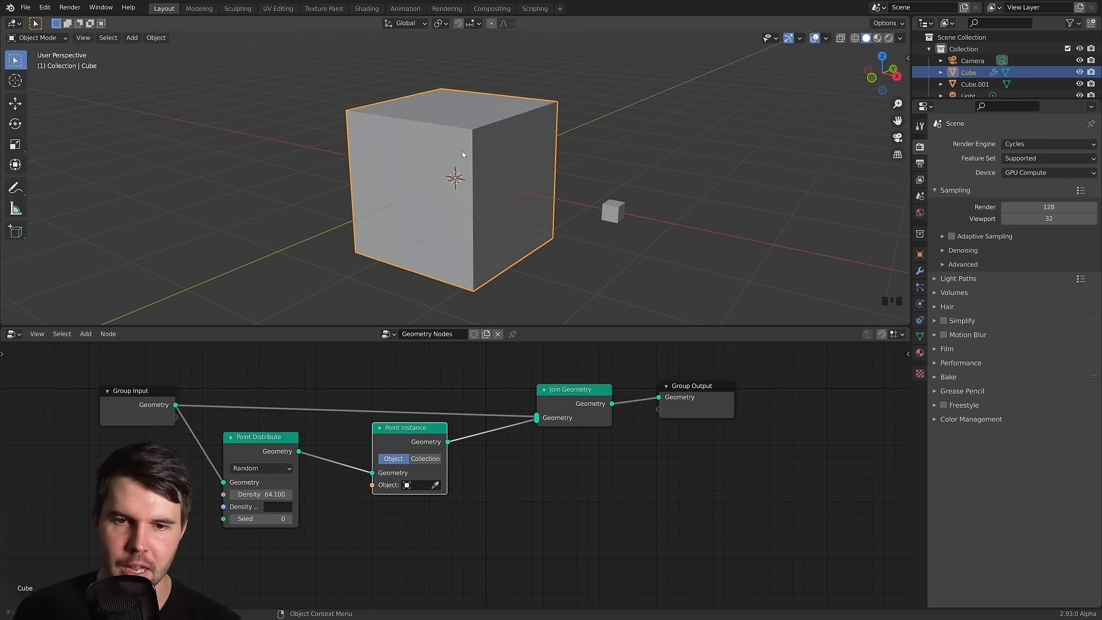
Assign the small cube as the Point Instance node's object, and deselect everything in the scene.
{"action": "left_click", "coordinate": [435, 485]}
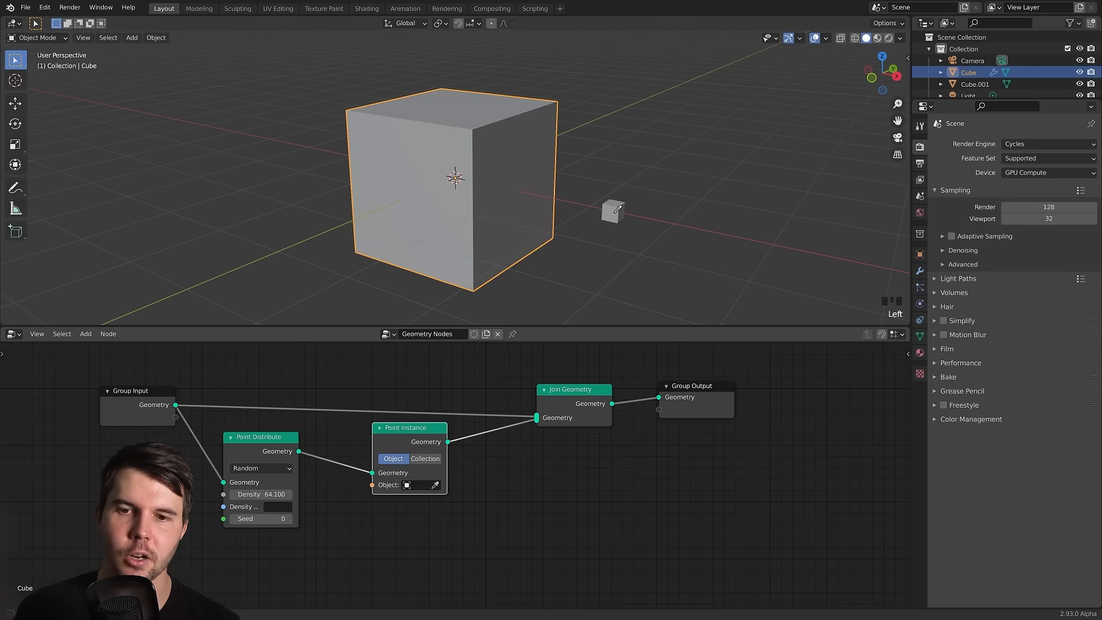
{"action": "left_click", "coordinate": [617, 209]}
{"action": "key", "text": "alt+a"}
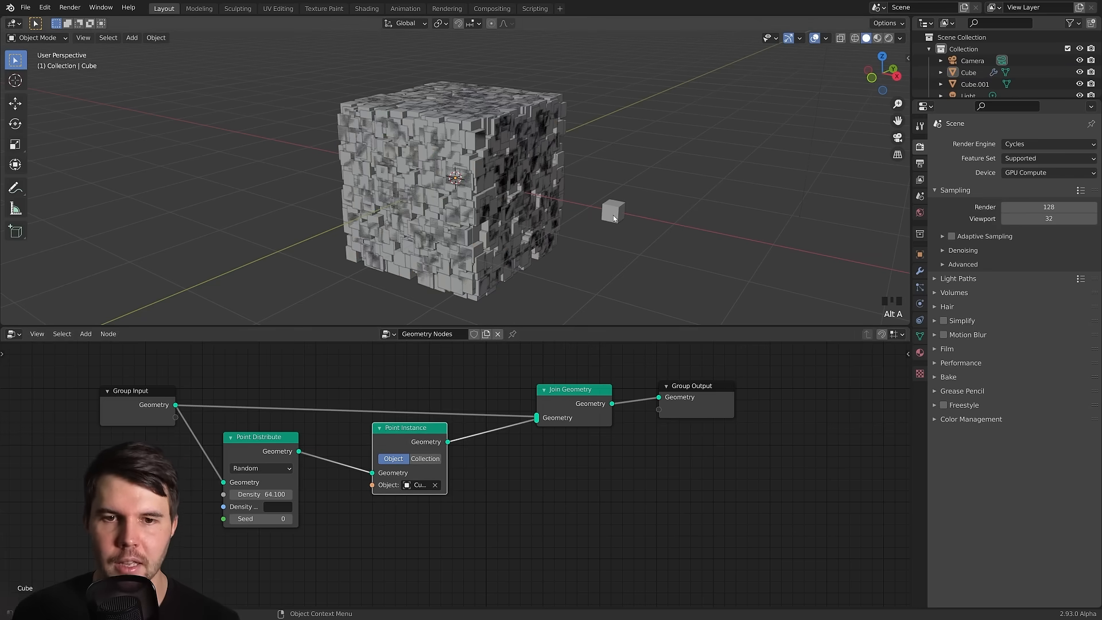
Lower the large cube's Point Distribute density to 14.730 and deselect everything in the scene.
{"action": "middle_click_drag", "start_coordinate": [614, 218], "coordinate": [603, 218]}
{"action": "left_click", "coordinate": [551, 201]}
{"action": "left_click_drag", "start_coordinate": [270, 494], "coordinate": [224, 495]}
{"action": "key", "text": "alt+a"}
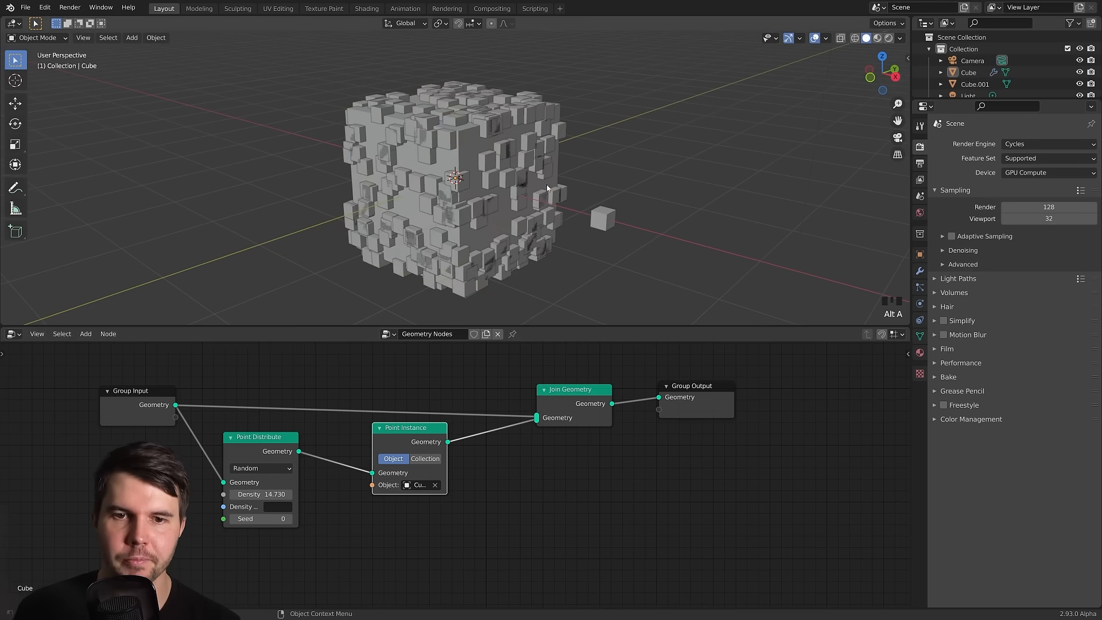
{"action": "scroll", "coordinate": [548, 190], "scroll_direction": "up", "scroll_amount": 3}
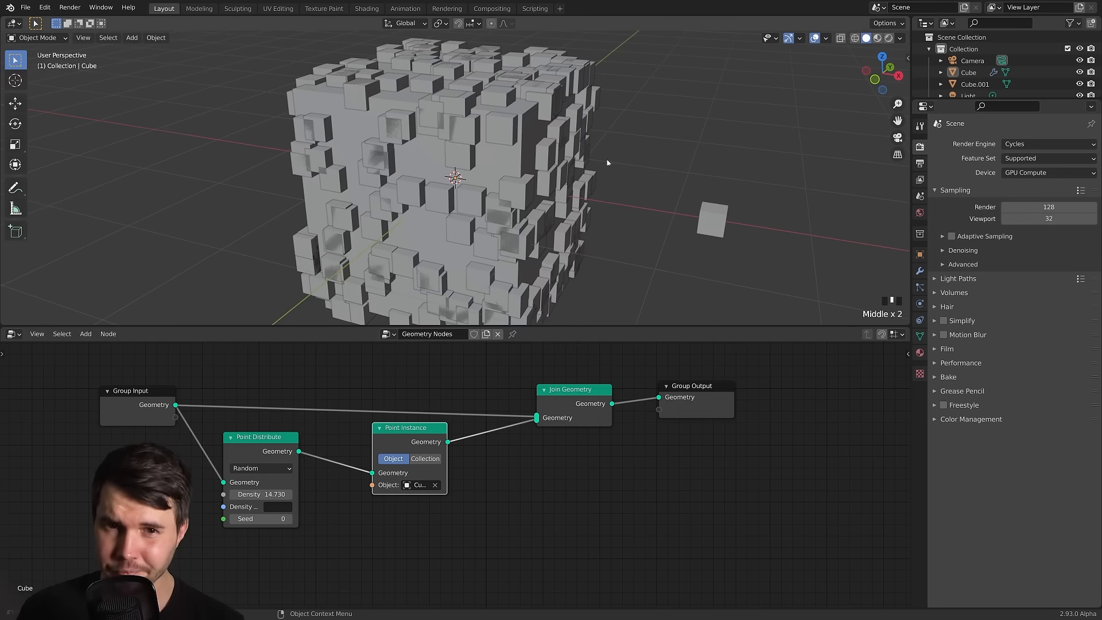
{"action": "left_click", "coordinate": [714, 215]}
{"action": "key", "text": "g"}
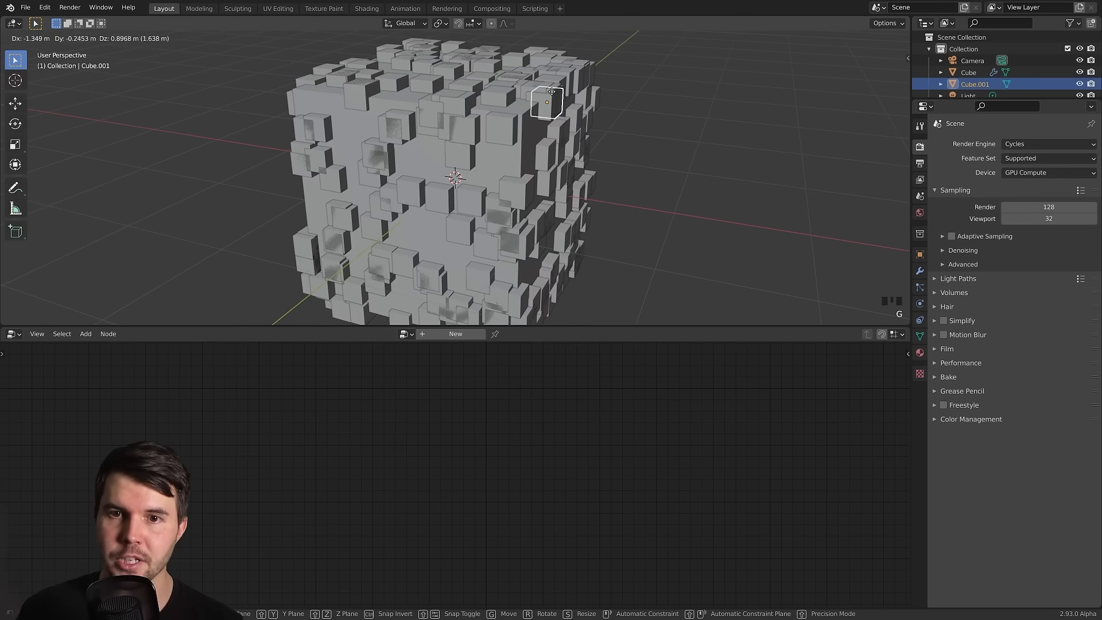
{"action": "right_click", "coordinate": [583, 114]}
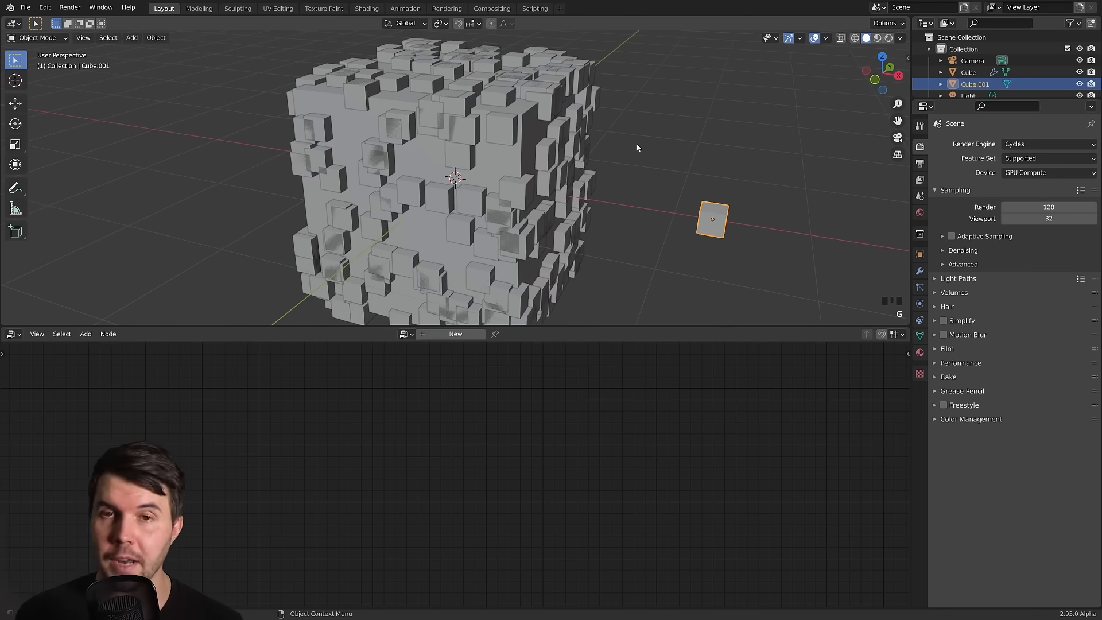
{"action": "left_click", "coordinate": [538, 106]}
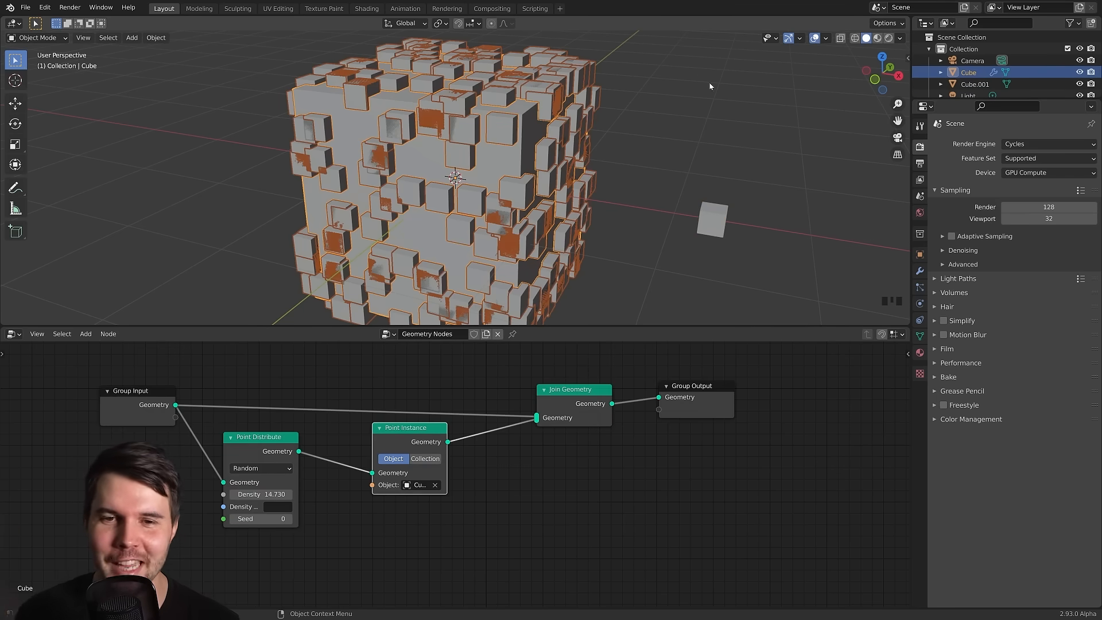
{"action": "left_click", "coordinate": [723, 205]}
{"action": "key", "text": "g"}
{"action": "right_click", "coordinate": [615, 174]}
{"action": "left_click", "coordinate": [515, 147]}
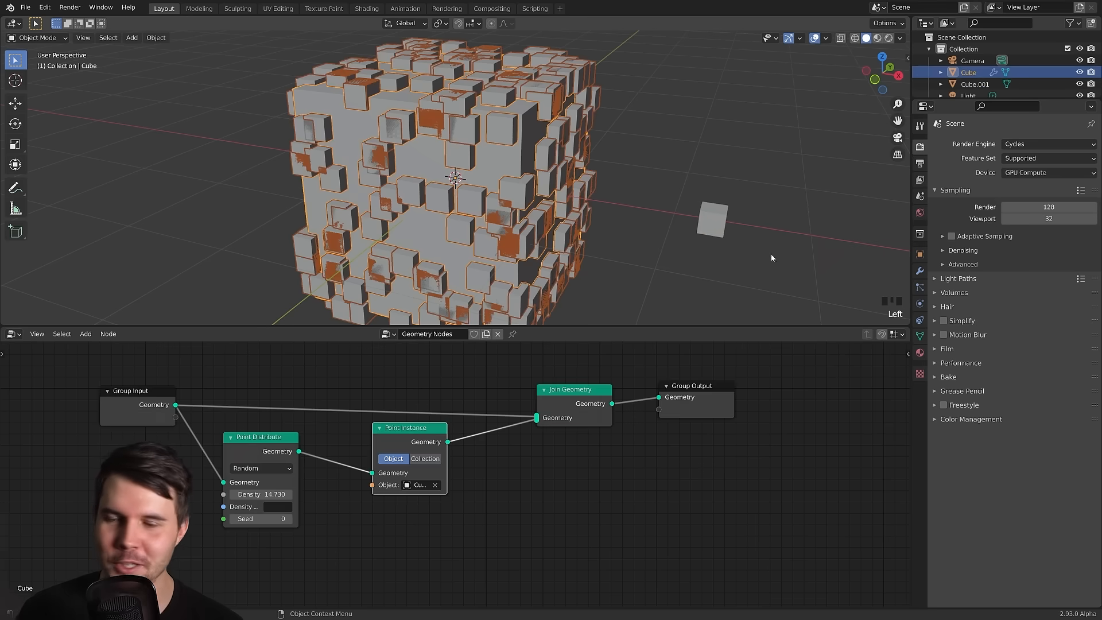
{"action": "middle_click_drag", "start_coordinate": [587, 239], "coordinate": [571, 246]}
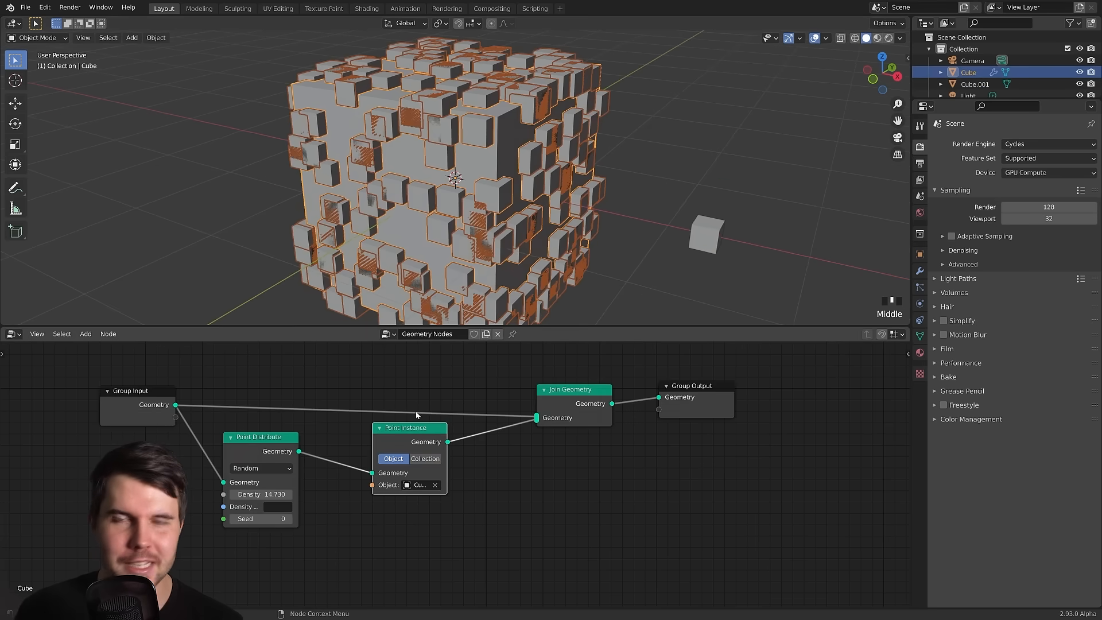
Rescale the small cube to test how the instances respond, and apply its scale at roughly its original size.
{"action": "left_click", "coordinate": [707, 235]}
{"action": "key", "text": "s"}
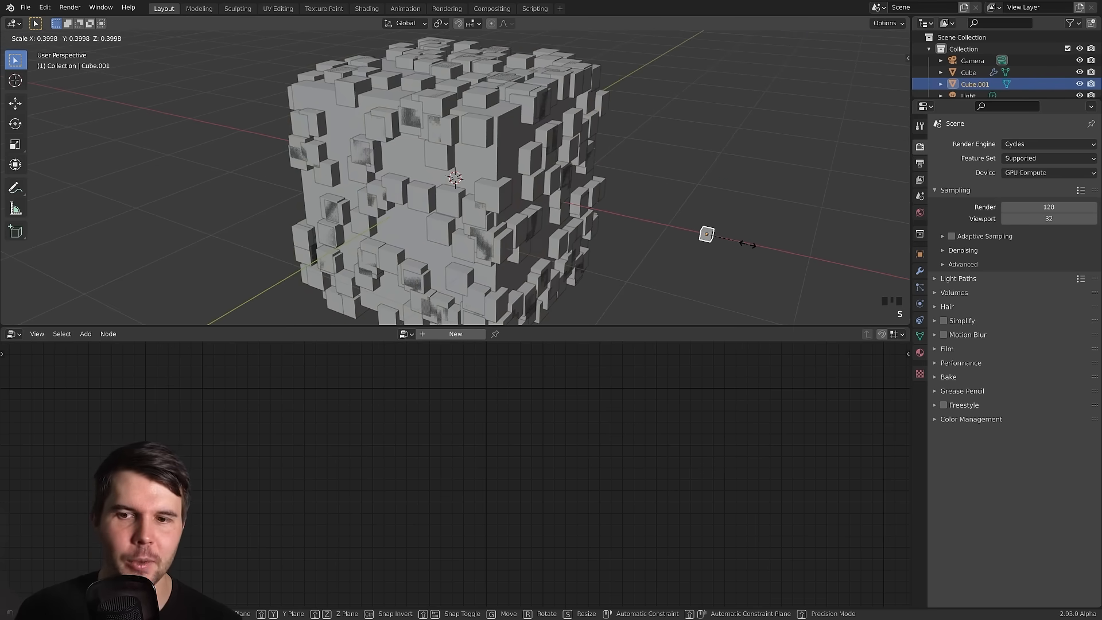
{"action": "left_click", "coordinate": [777, 202]}
{"action": "key", "text": "ctrl+a"}
{"action": "left_click", "coordinate": [765, 198]}
{"action": "left_click", "coordinate": [506, 179]}
{"action": "left_click", "coordinate": [706, 234]}
{"action": "key", "text": "s"}
{"action": "left_click", "coordinate": [746, 223]}
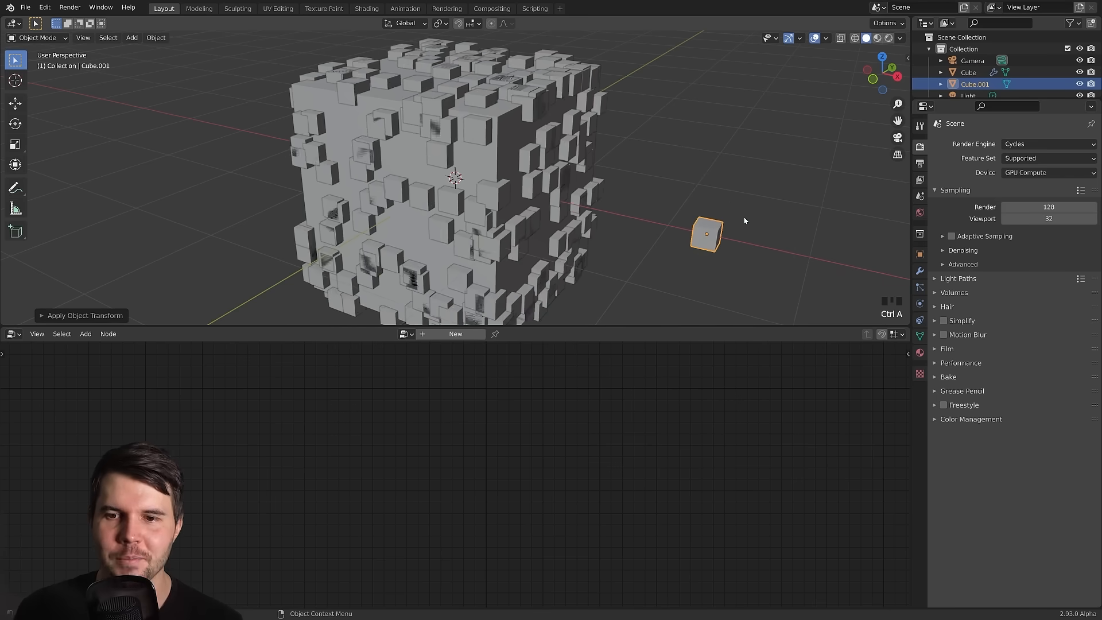
Select the large cube and shift its Point Instance, Join Geometry and Group Output nodes away from Point Distribute to make room.
{"action": "left_click", "coordinate": [479, 170]}
{"action": "left_click_drag", "start_coordinate": [394, 352], "coordinate": [666, 401]}
{"action": "key", "text": "b"}
{"action": "key", "text": "g"}
{"action": "left_click", "coordinate": [677, 489]}
{"action": "key", "text": "alt+a"}
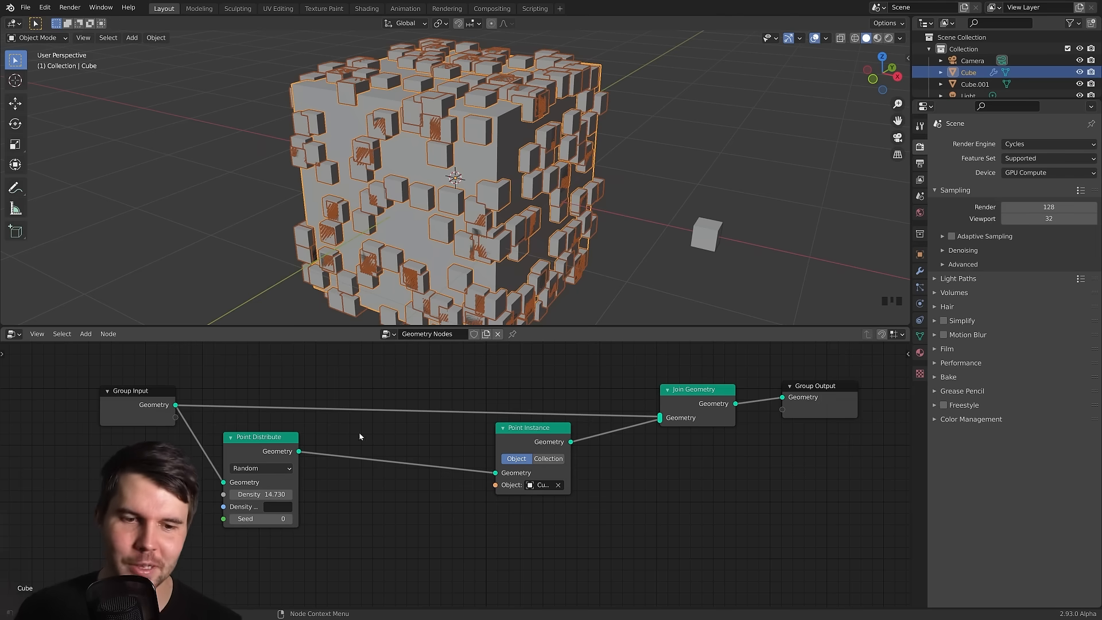
Insert a Point Scale node on the link between Point Distribute and Point Instance.
{"action": "key", "text": "shift+a"}
{"action": "mouse_move", "coordinate": [350, 427]}
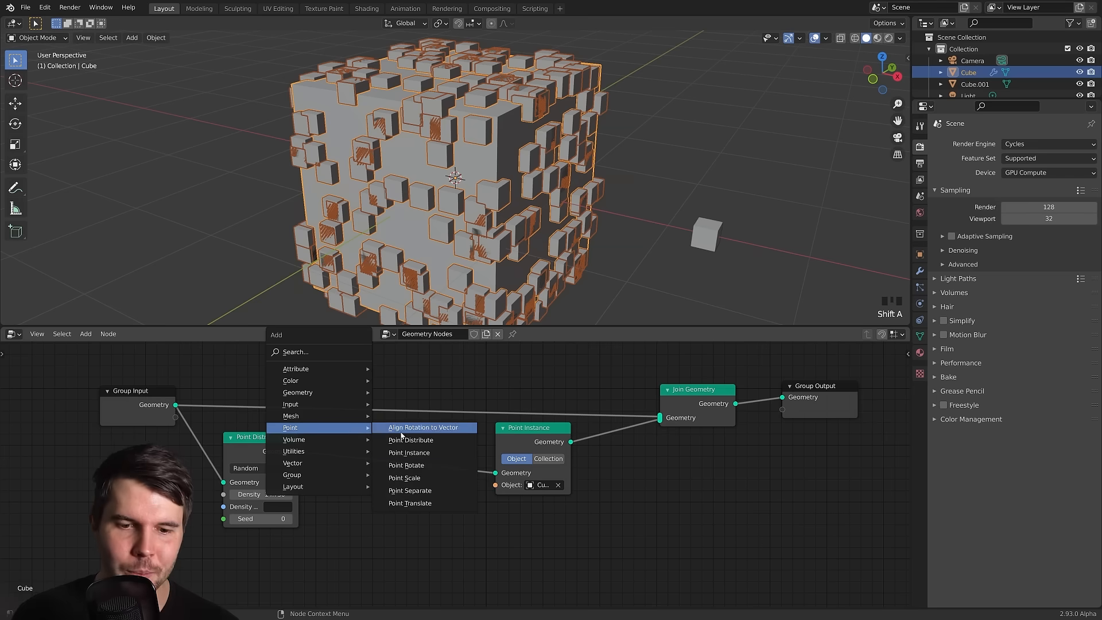
{"action": "left_click", "coordinate": [427, 480]}
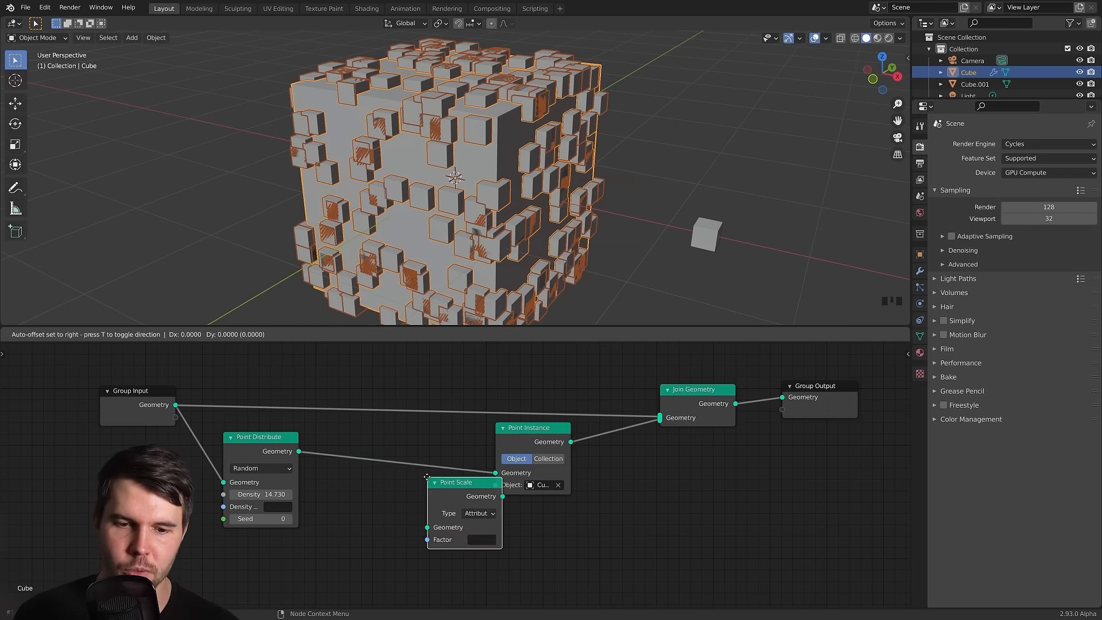
{"action": "left_click", "coordinate": [366, 435]}
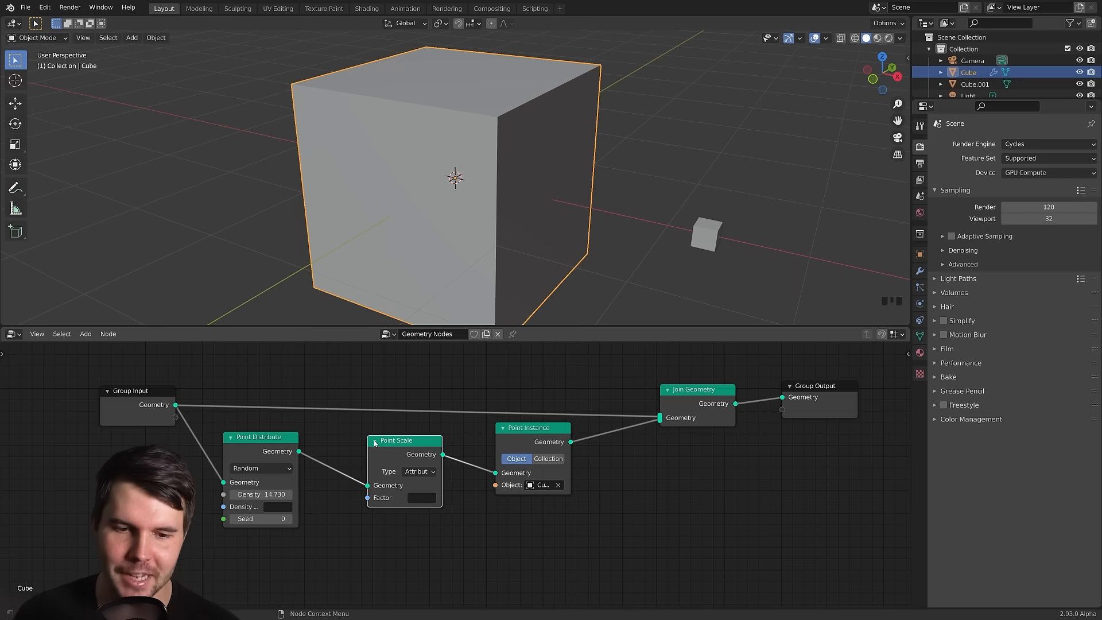
{"action": "left_click", "coordinate": [248, 451]}
{"action": "left_click", "coordinate": [379, 447]}
{"action": "left_click", "coordinate": [242, 442]}
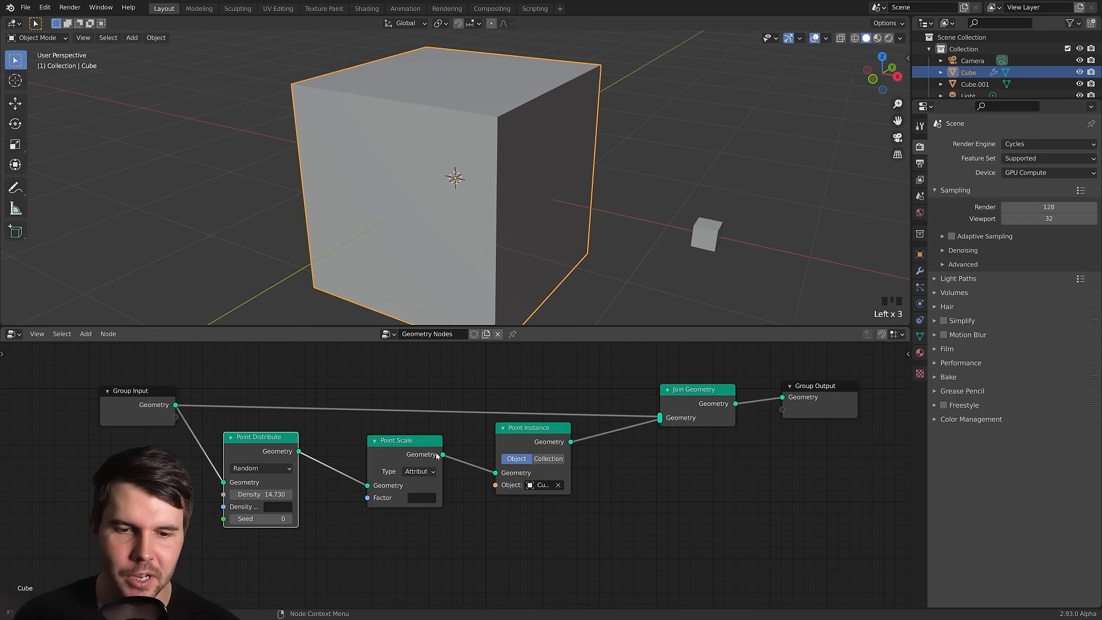
{"action": "left_click", "coordinate": [515, 428]}
{"action": "left_click", "coordinate": [400, 454]}
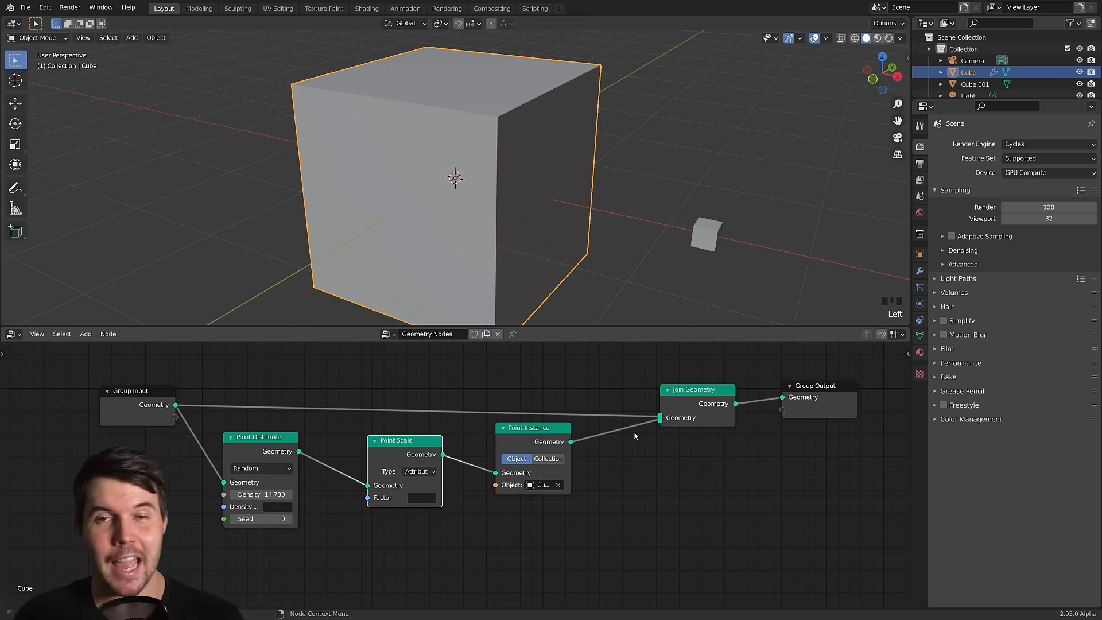
Nudge the Point Scale and Point Instance nodes slightly closer to Point Distribute.
{"action": "left_click_drag", "start_coordinate": [395, 443], "coordinate": [404, 436]}
{"action": "left_click_drag", "start_coordinate": [529, 427], "coordinate": [514, 434]}
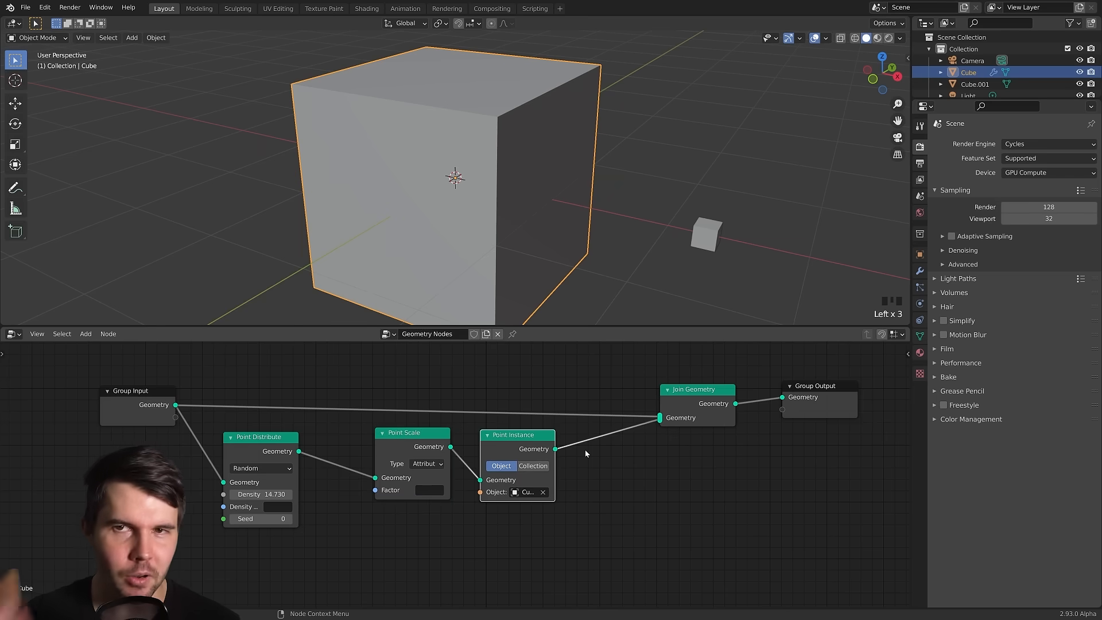
{"action": "mouse_move", "coordinate": [415, 444]}
{"action": "left_mouse_down"}
{"action": "mouse_move", "coordinate": [390, 450]}
{"action": "mouse_move", "coordinate": [398, 439]}
{"action": "left_mouse_up"}
{"action": "left_click", "coordinate": [521, 441]}
{"action": "left_click", "coordinate": [238, 459]}
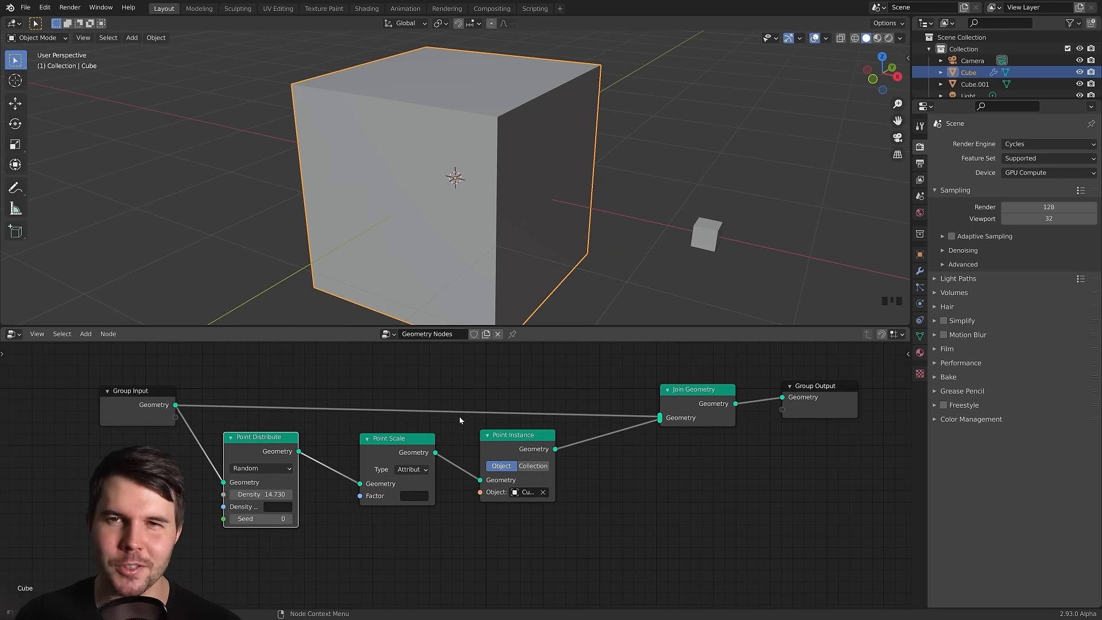
Change the Point Scale node's input type from Attribute to Vector.
{"action": "scroll", "coordinate": [436, 459], "scroll_direction": "up", "scroll_amount": 4}
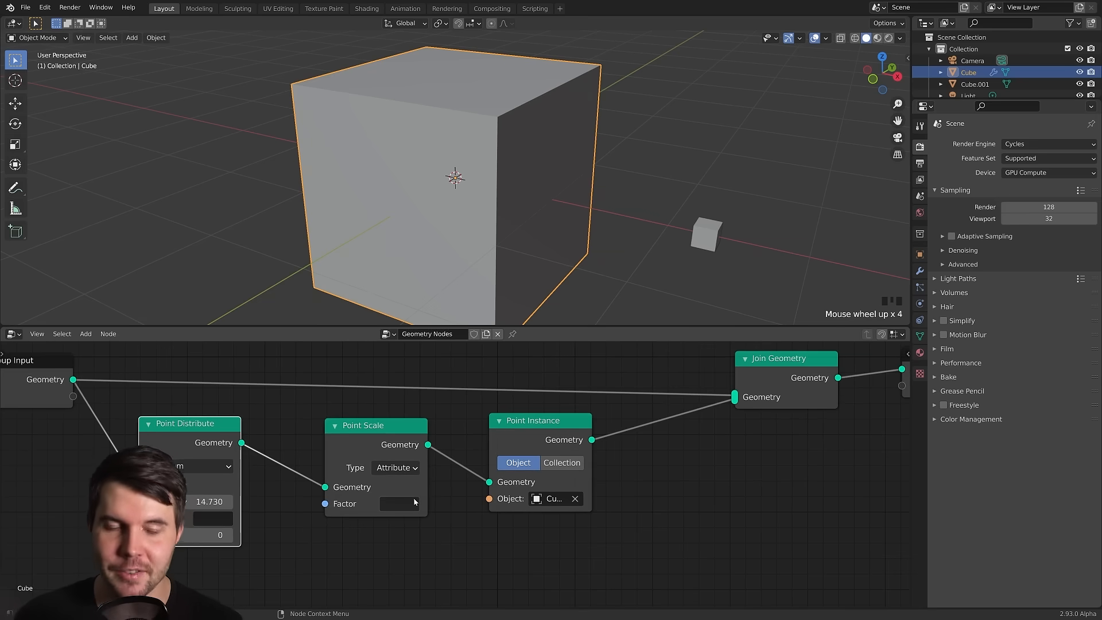
{"action": "middle_click_drag", "start_coordinate": [413, 504], "coordinate": [468, 493]}
{"action": "left_click", "coordinate": [437, 424]}
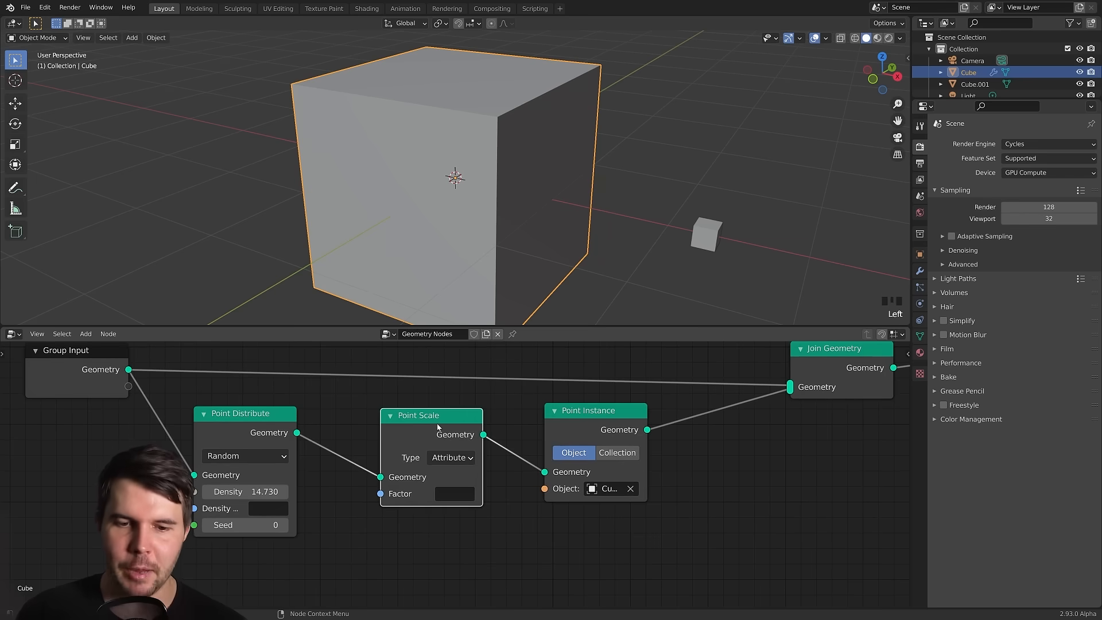
{"action": "left_click", "coordinate": [463, 459]}
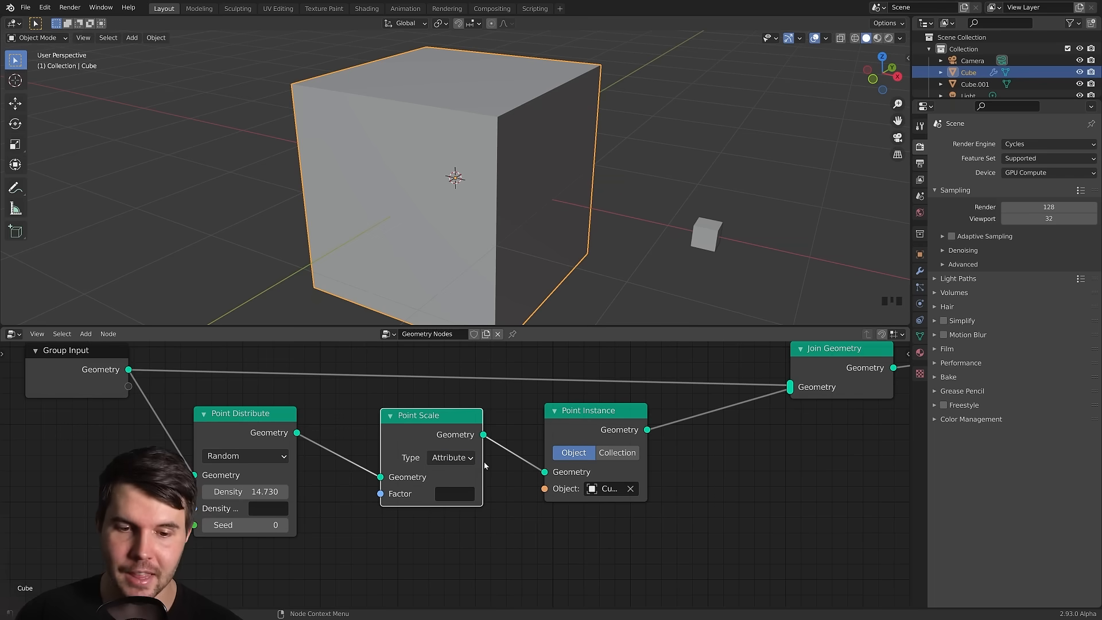
{"action": "scroll", "coordinate": [447, 490], "scroll_direction": "up", "scroll_amount": 1}
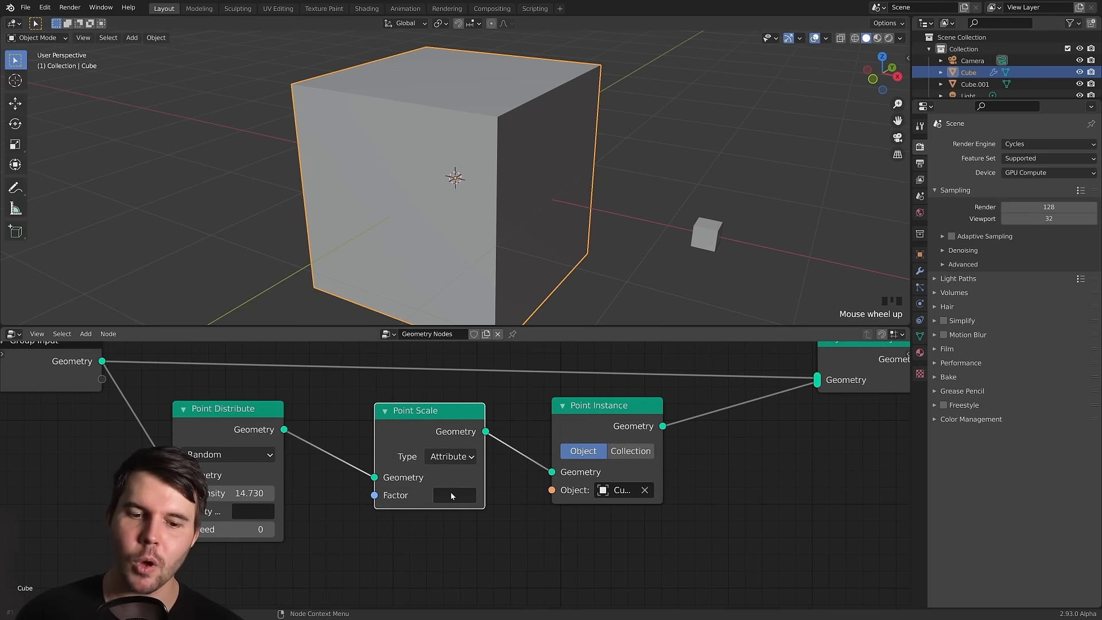
{"action": "left_click", "coordinate": [451, 495]}
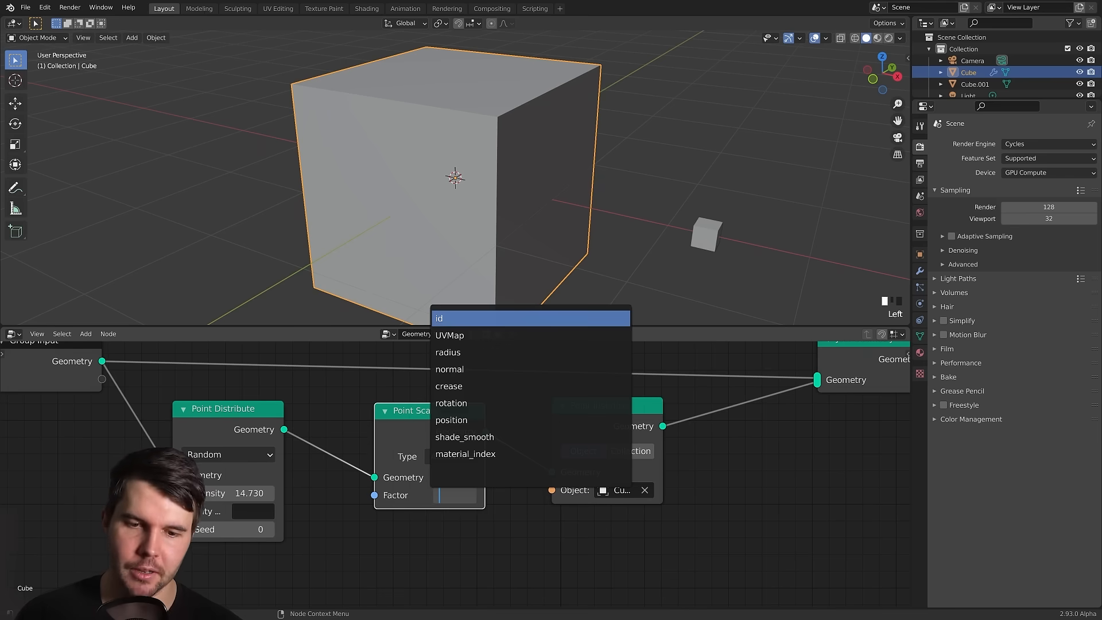
{"action": "left_click", "coordinate": [469, 509]}
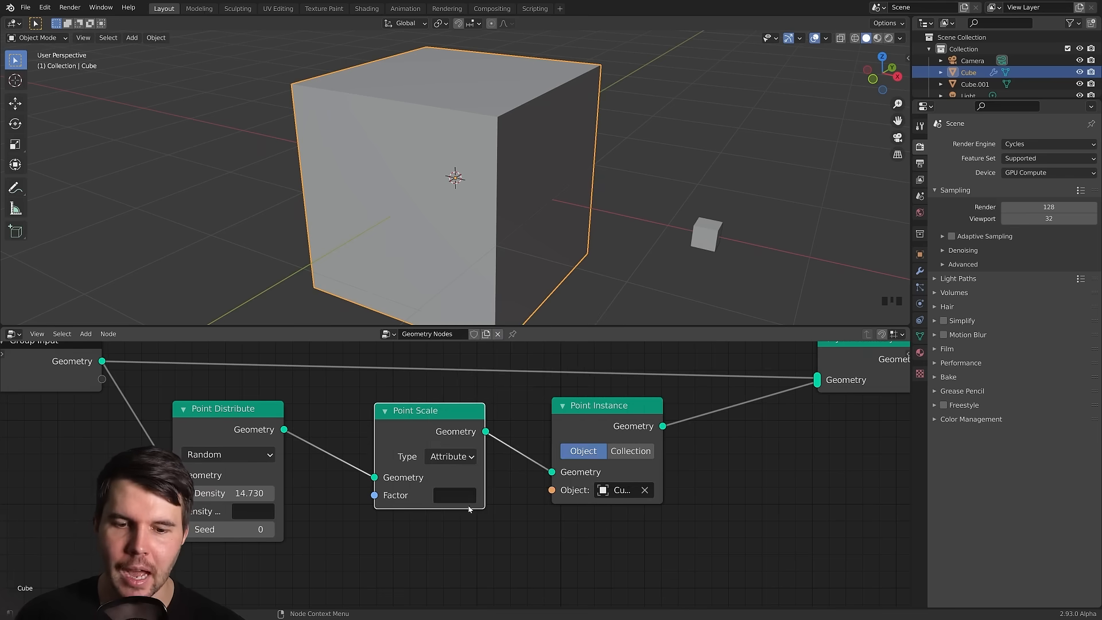
{"action": "left_click", "coordinate": [462, 456]}
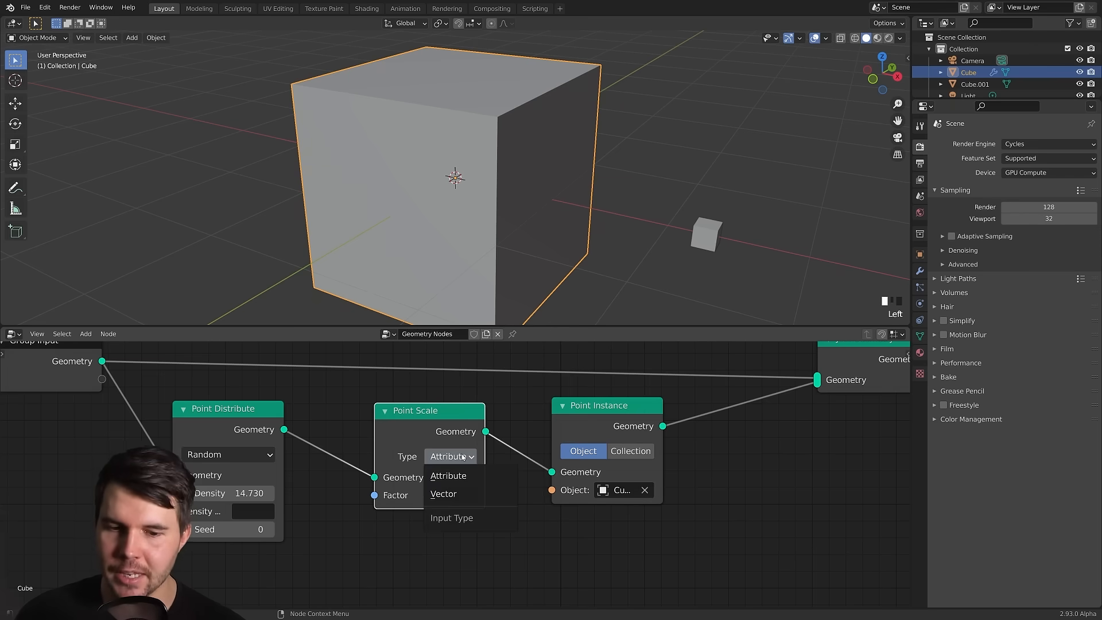
{"action": "left_click", "coordinate": [465, 493]}
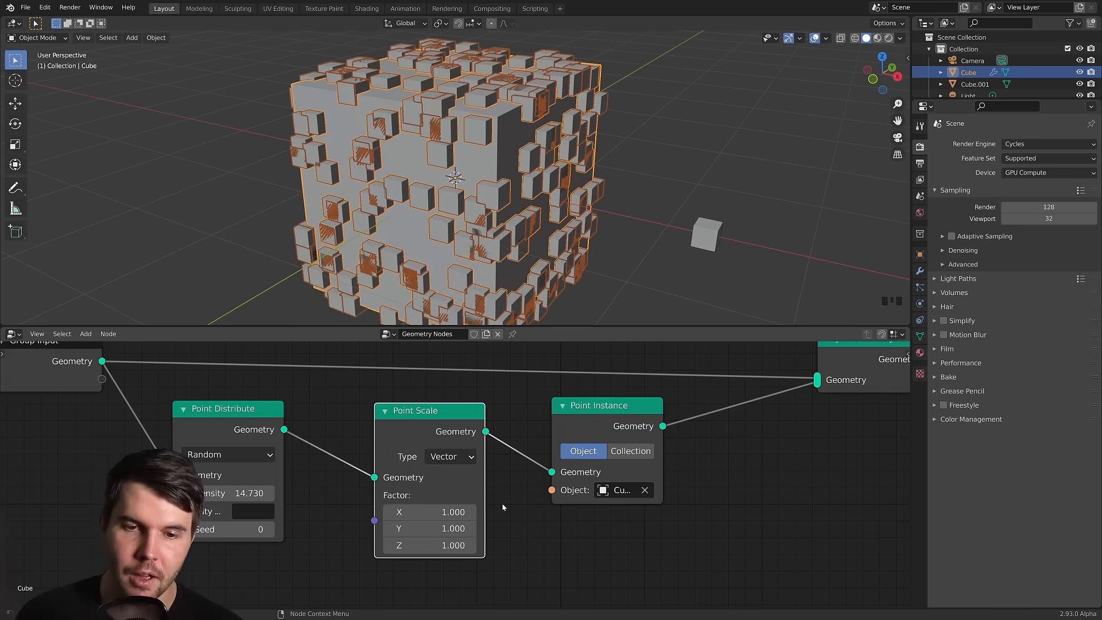
Set the Point Scale factor to 0 on X, Y and Z together.
{"action": "left_click", "coordinate": [538, 208]}
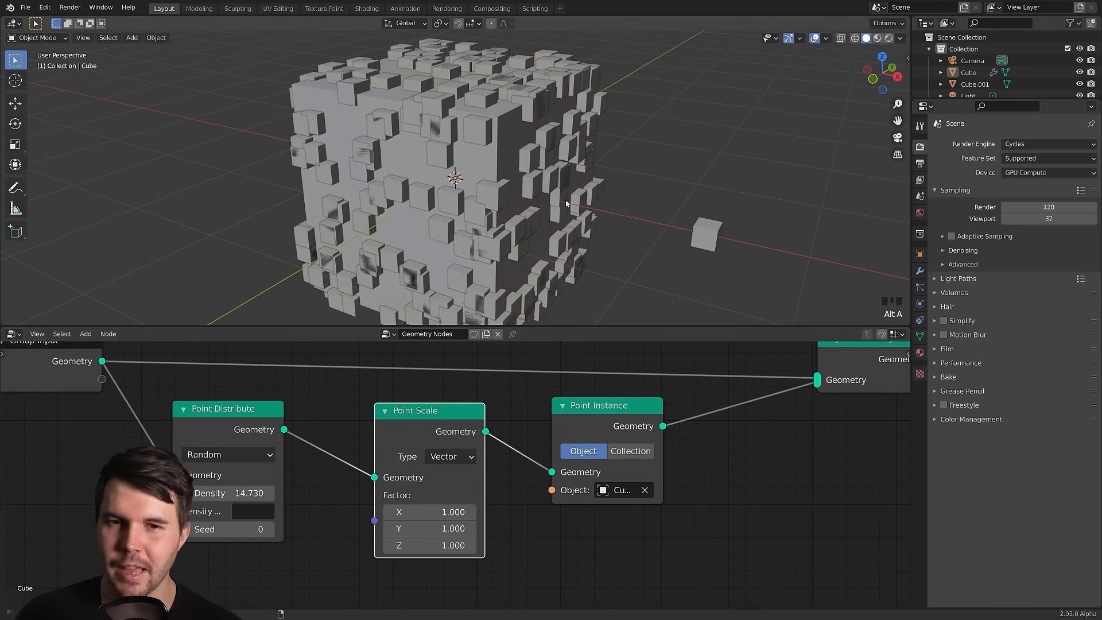
{"action": "middle_click_drag", "start_coordinate": [539, 208], "coordinate": [483, 185], "text": "shift"}
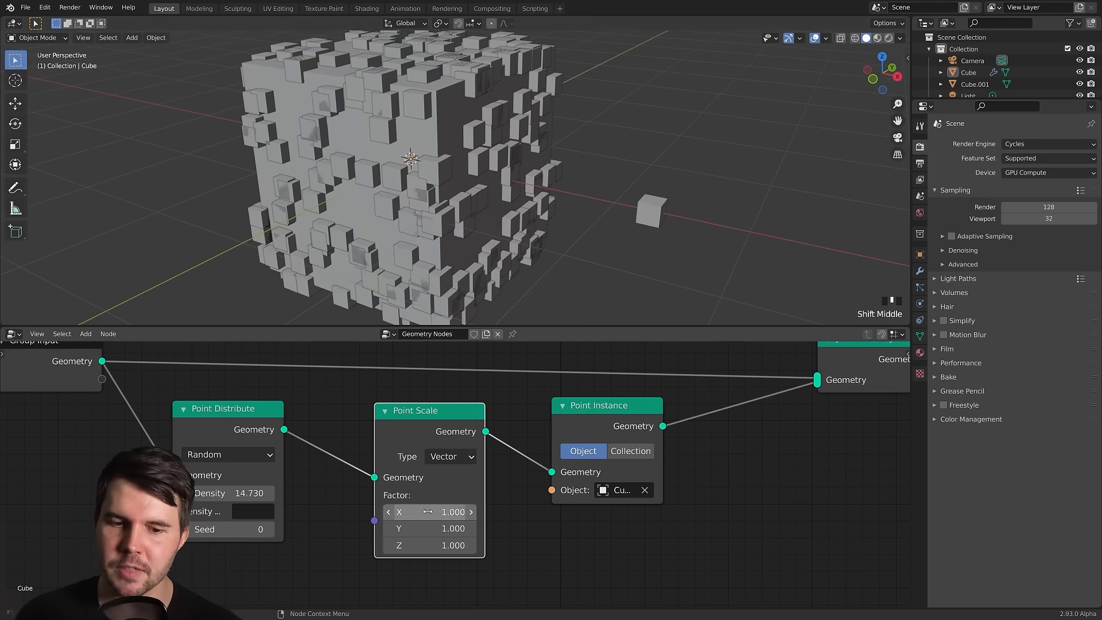
{"action": "left_click_drag", "start_coordinate": [426, 507], "coordinate": [448, 545]}
{"action": "type", "text": "0"}
{"action": "key", "text": "Return"}
Set the Point Scale factor to 0.4 on X, Y and Z together and view the instances up close.
{"action": "left_click", "coordinate": [448, 511]}
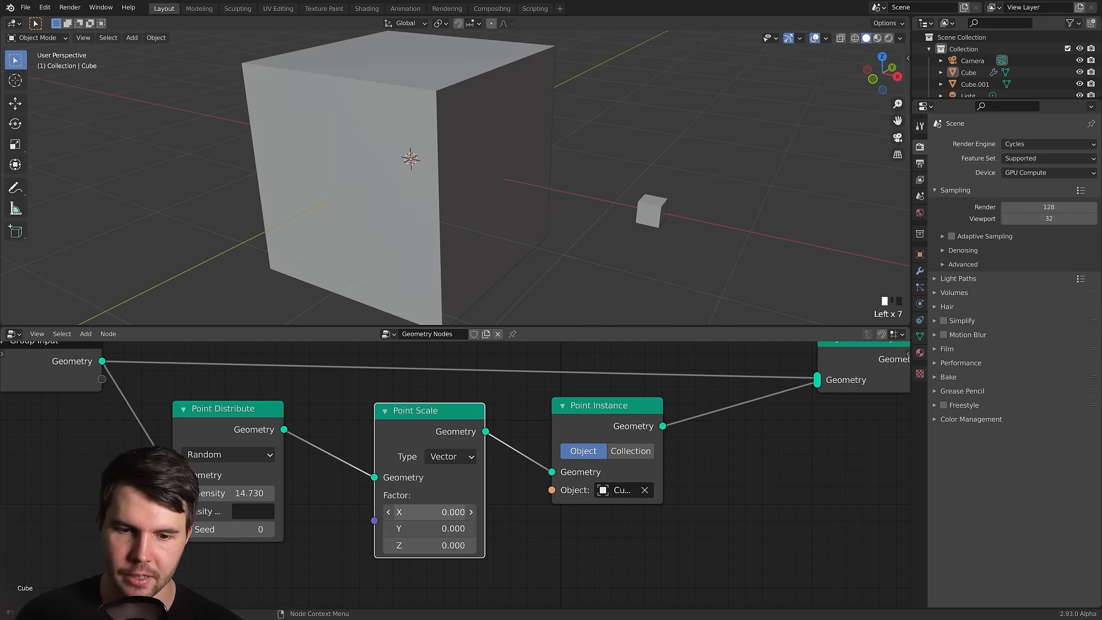
{"action": "left_click_drag", "start_coordinate": [448, 512], "coordinate": [470, 512]}
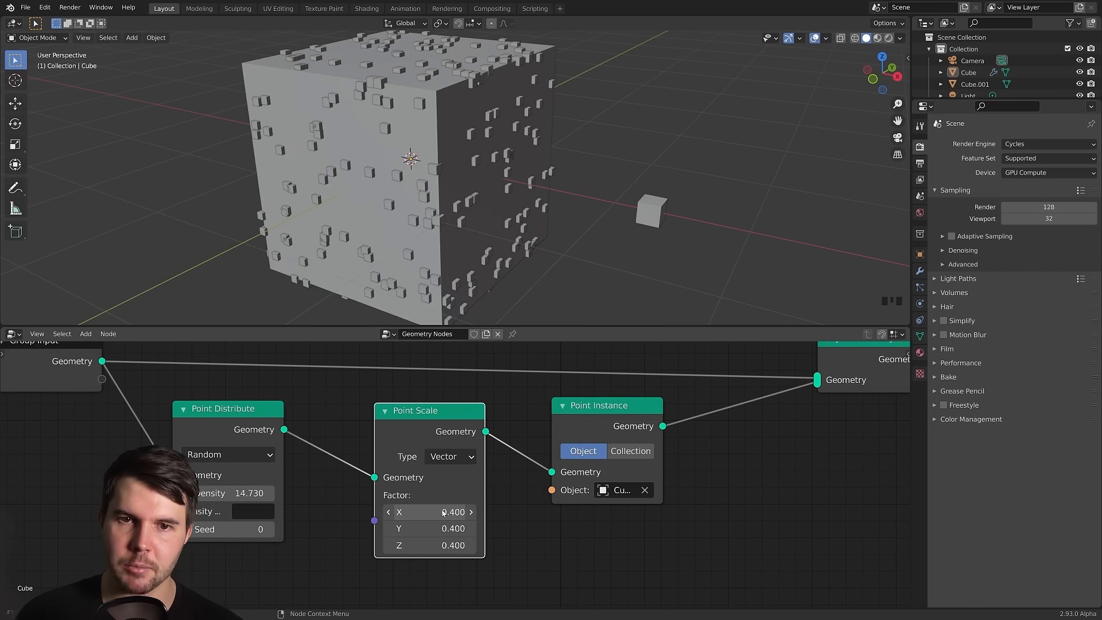
{"action": "scroll", "coordinate": [530, 163], "scroll_direction": "up", "scroll_amount": 4}
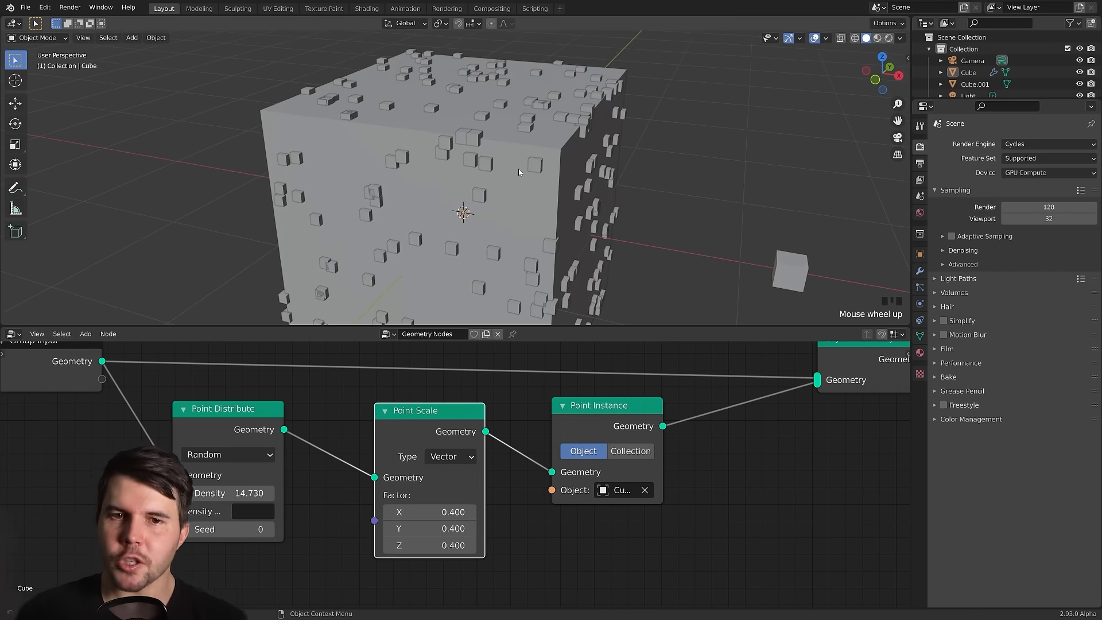
Remove the Point Scale node while keeping Point Distribute linked to Point Instance.
{"action": "mouse_move", "coordinate": [528, 178]}
{"action": "middle_mouse_down"}
{"action": "mouse_move", "coordinate": [557, 184]}
{"action": "mouse_move", "coordinate": [529, 188]}
{"action": "middle_mouse_up"}
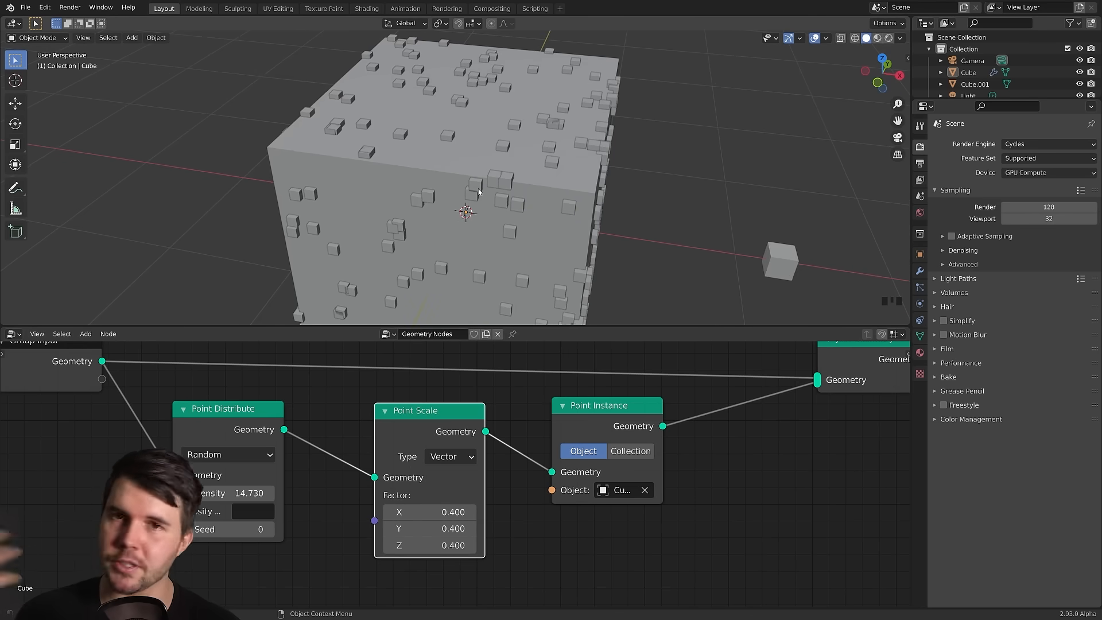
{"action": "middle_click_drag", "start_coordinate": [510, 198], "coordinate": [485, 263]}
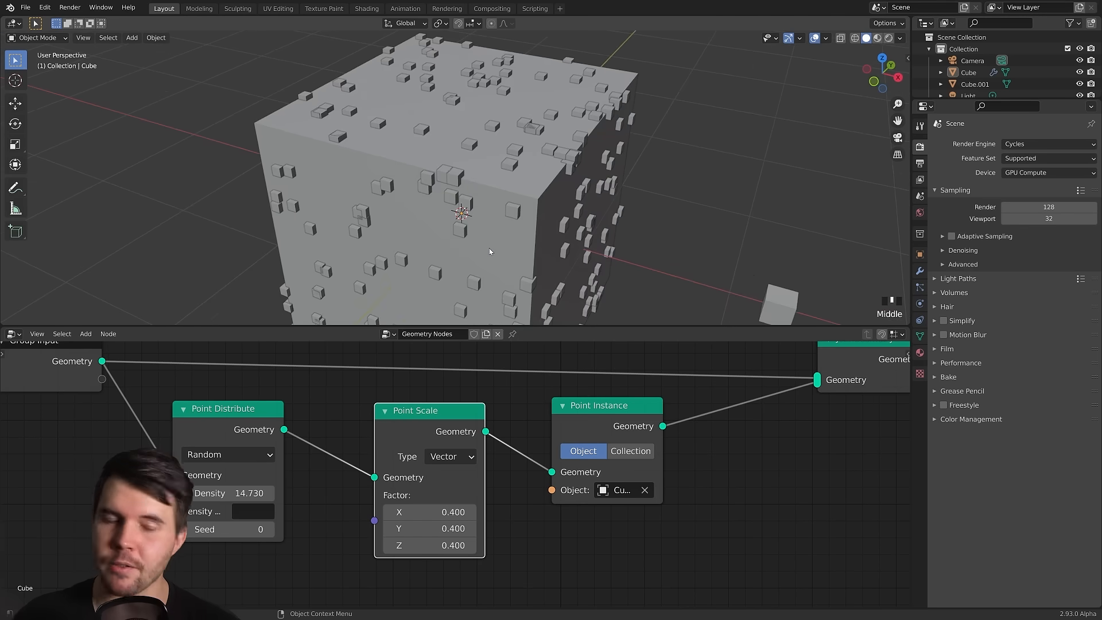
{"action": "scroll", "coordinate": [448, 421], "scroll_direction": "down", "scroll_amount": 2}
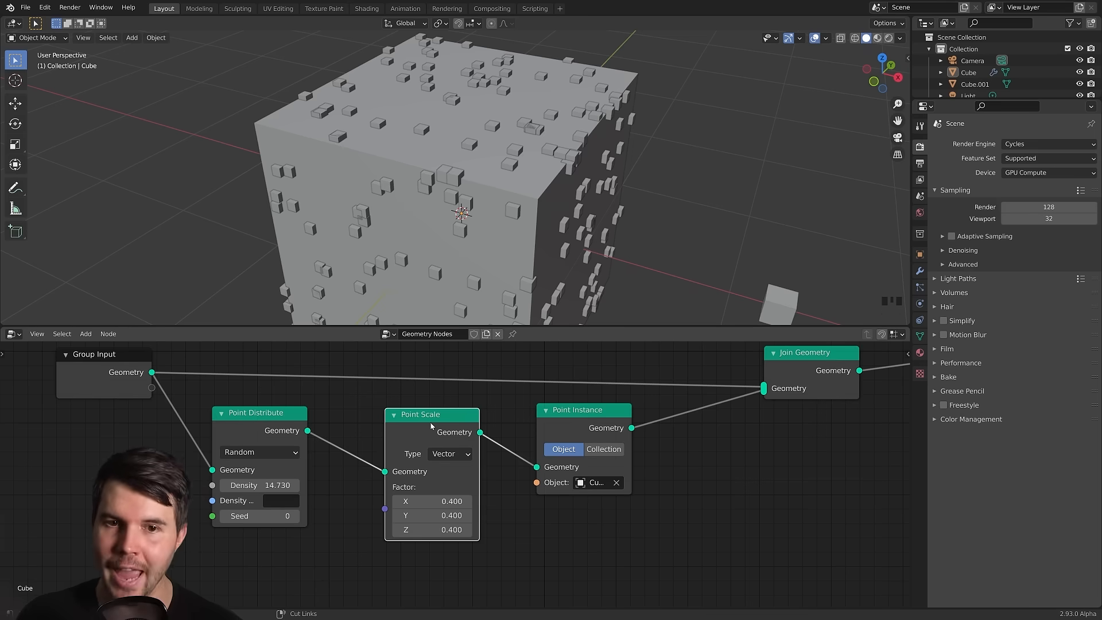
{"action": "key", "text": "ctrl+x"}
{"action": "middle_click_drag", "start_coordinate": [330, 436], "coordinate": [361, 485], "text": "ctrl"}
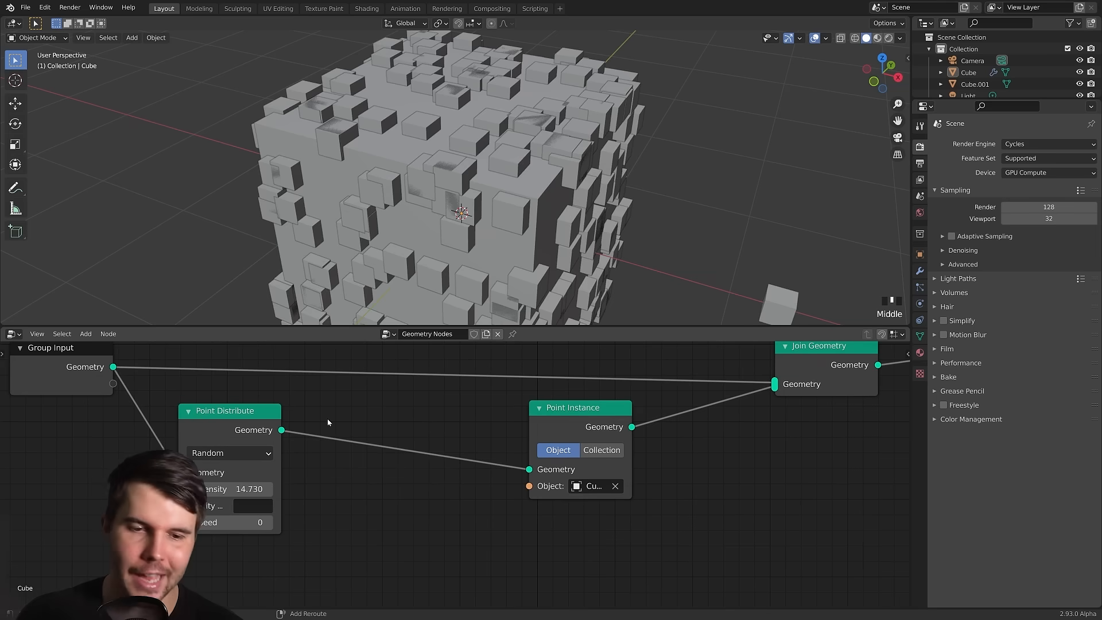
Insert an Attribute Randomize node on the link between Point Distribute and Point Instance and position it between them.
{"action": "key", "text": "shift+a"}
{"action": "mouse_move", "coordinate": [329, 422]}
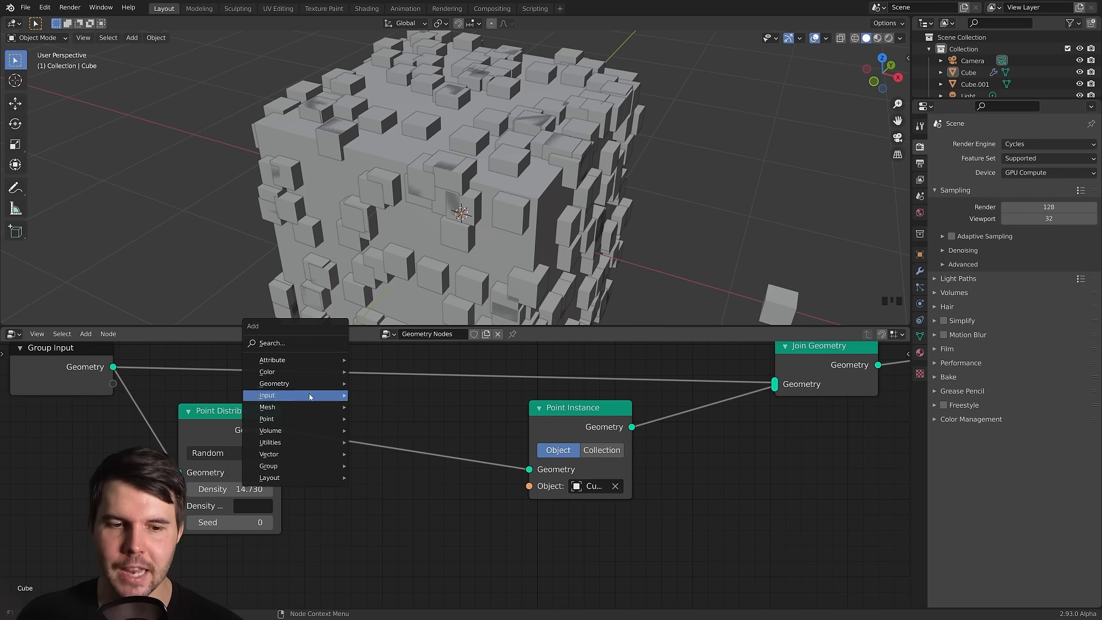
{"action": "mouse_move", "coordinate": [332, 360]}
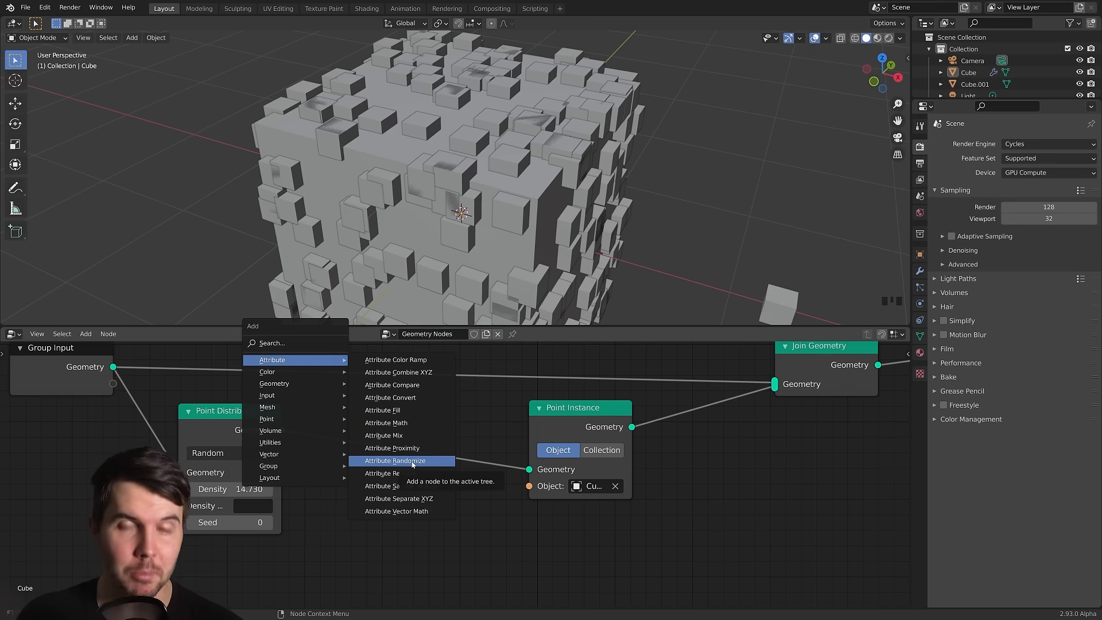
{"action": "left_click", "coordinate": [414, 463]}
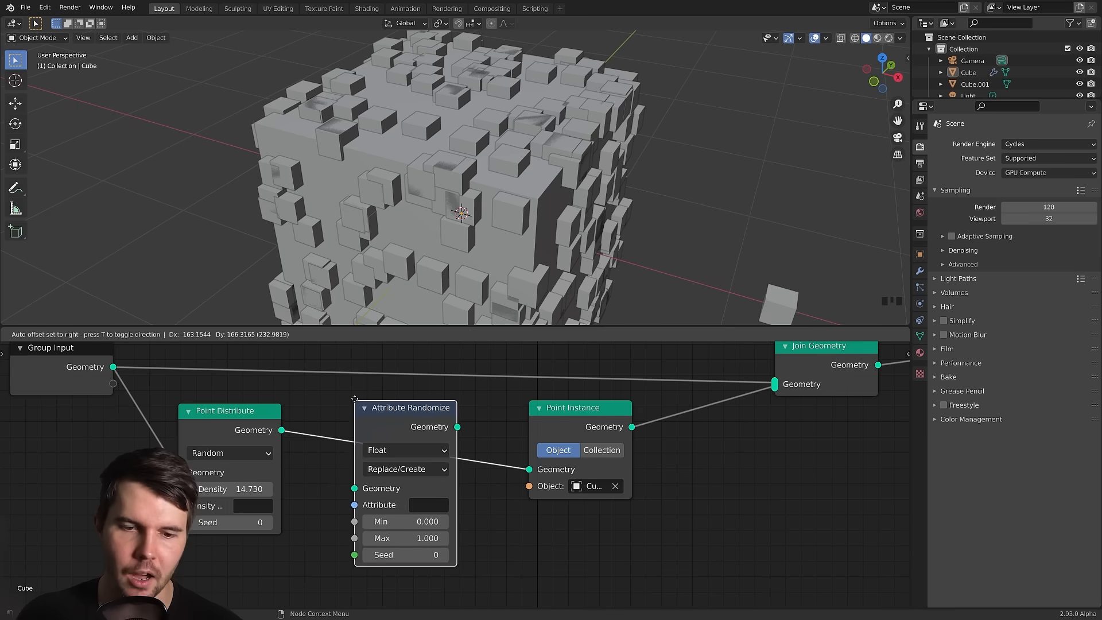
{"action": "left_click", "coordinate": [359, 391]}
{"action": "middle_click_drag", "start_coordinate": [461, 489], "coordinate": [421, 464]}
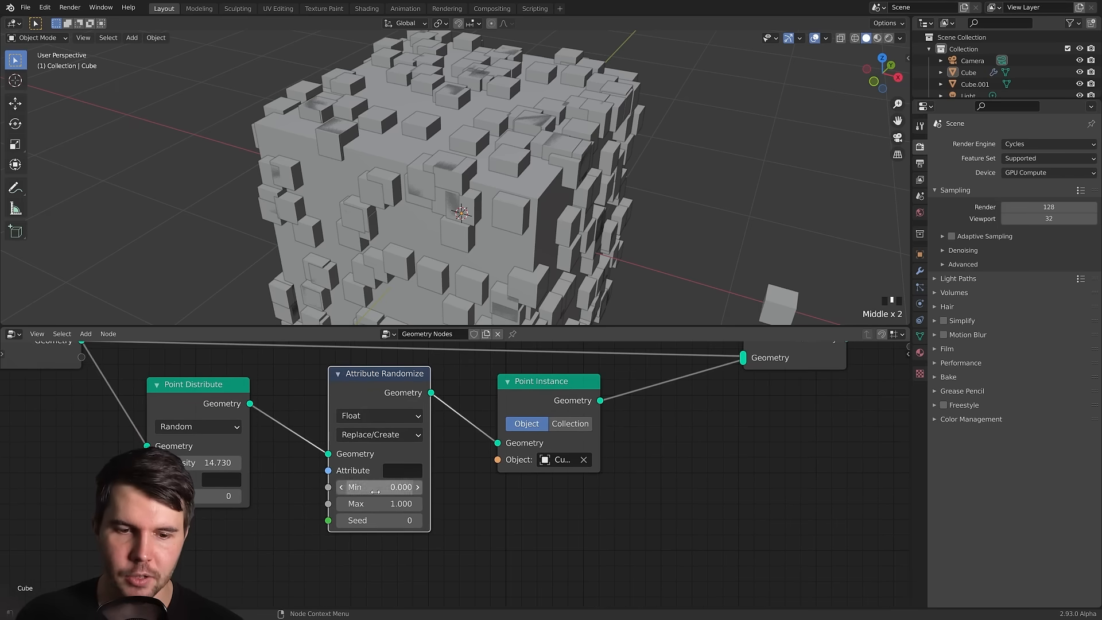
{"action": "left_click", "coordinate": [386, 436]}
{"action": "left_click", "coordinate": [390, 447]}
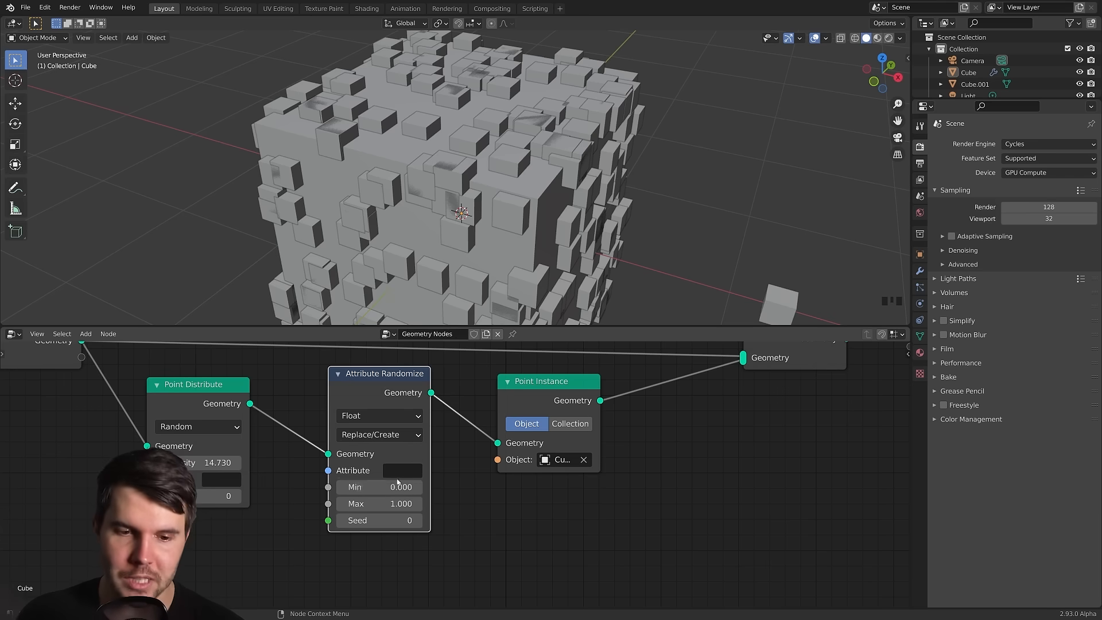
{"action": "left_click_drag", "start_coordinate": [374, 388], "coordinate": [369, 398]}
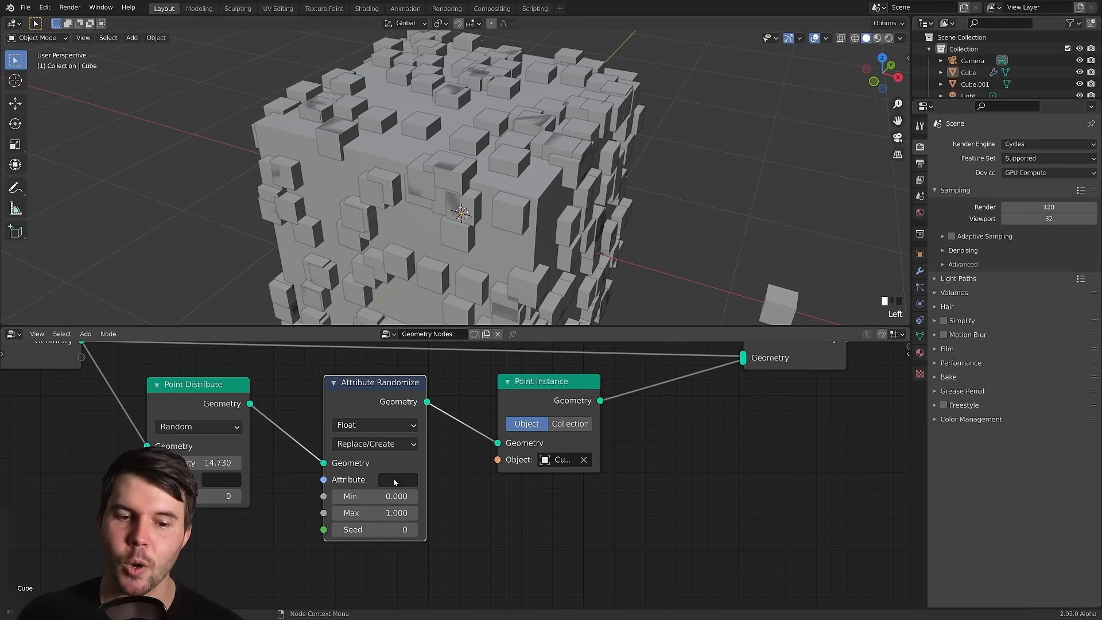
Set the Attribute Randomize node's attribute to "scale".
{"action": "left_click", "coordinate": [395, 482]}
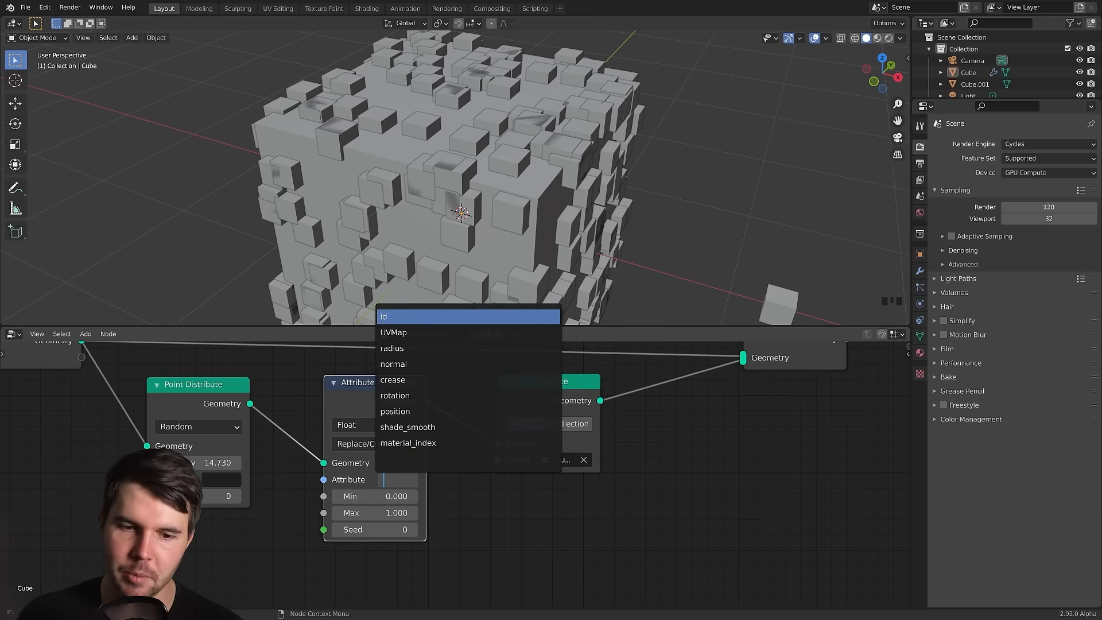
{"action": "key", "text": "Escape"}
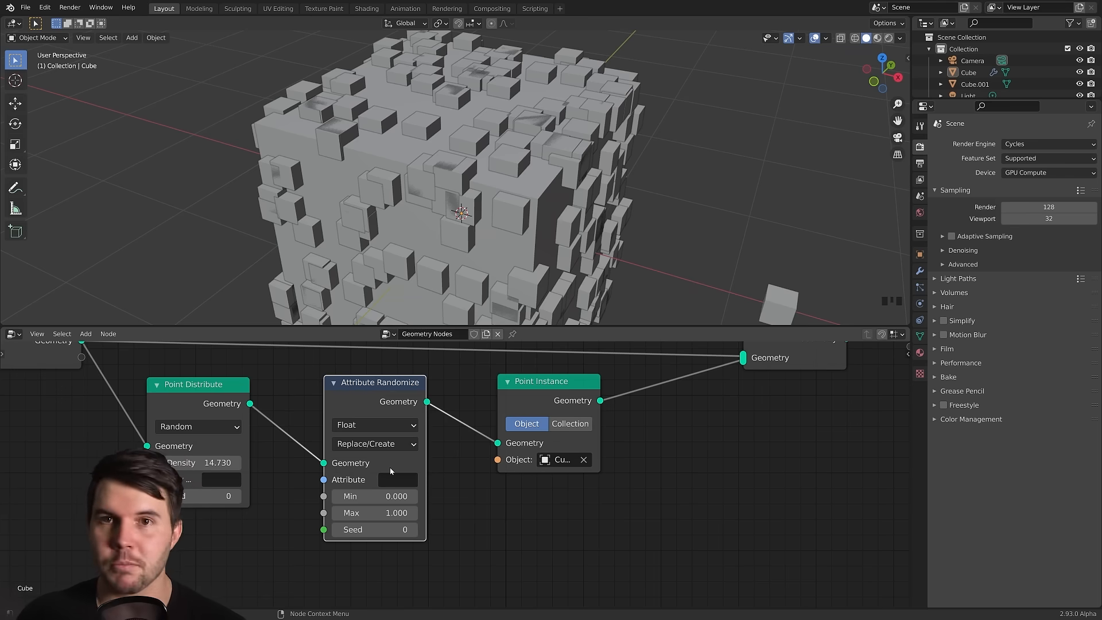
{"action": "left_click", "coordinate": [394, 482]}
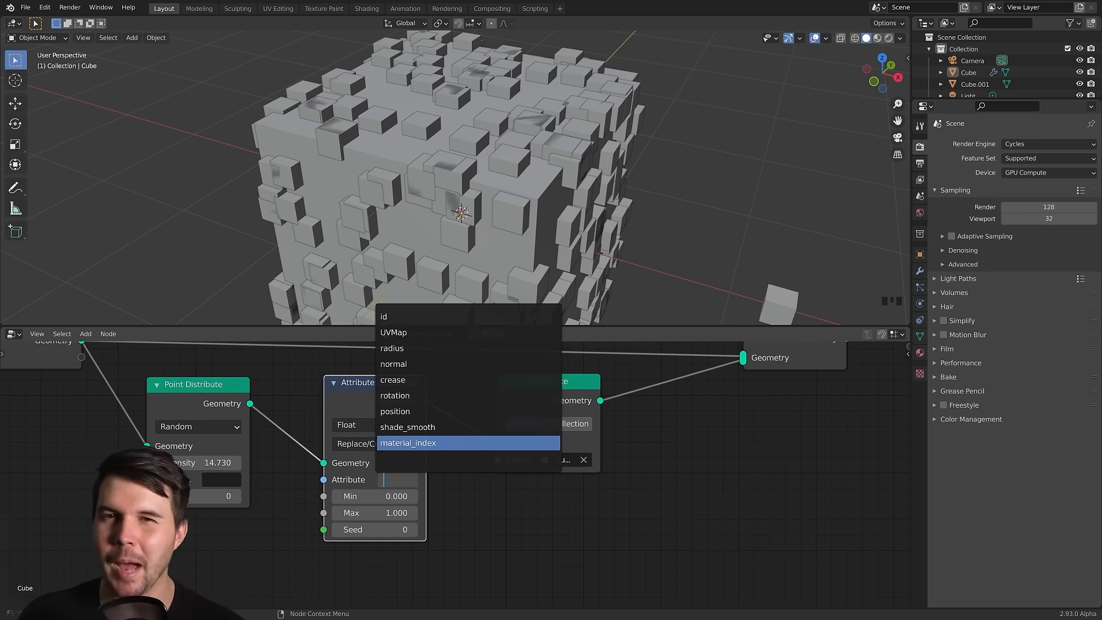
{"action": "left_click", "coordinate": [200, 444]}
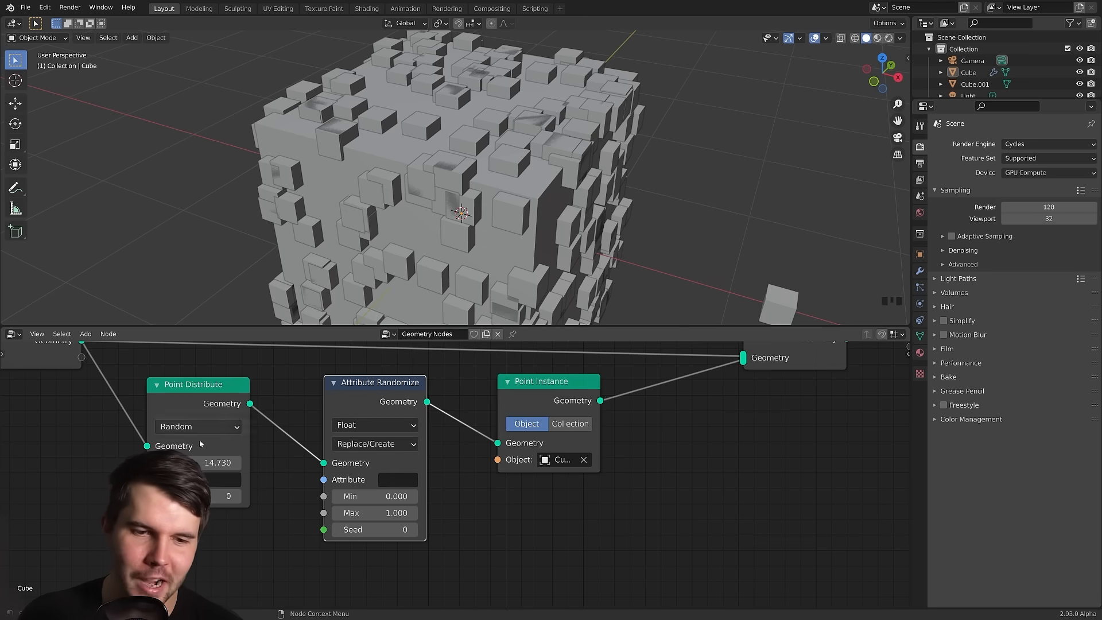
{"action": "left_click", "coordinate": [388, 486]}
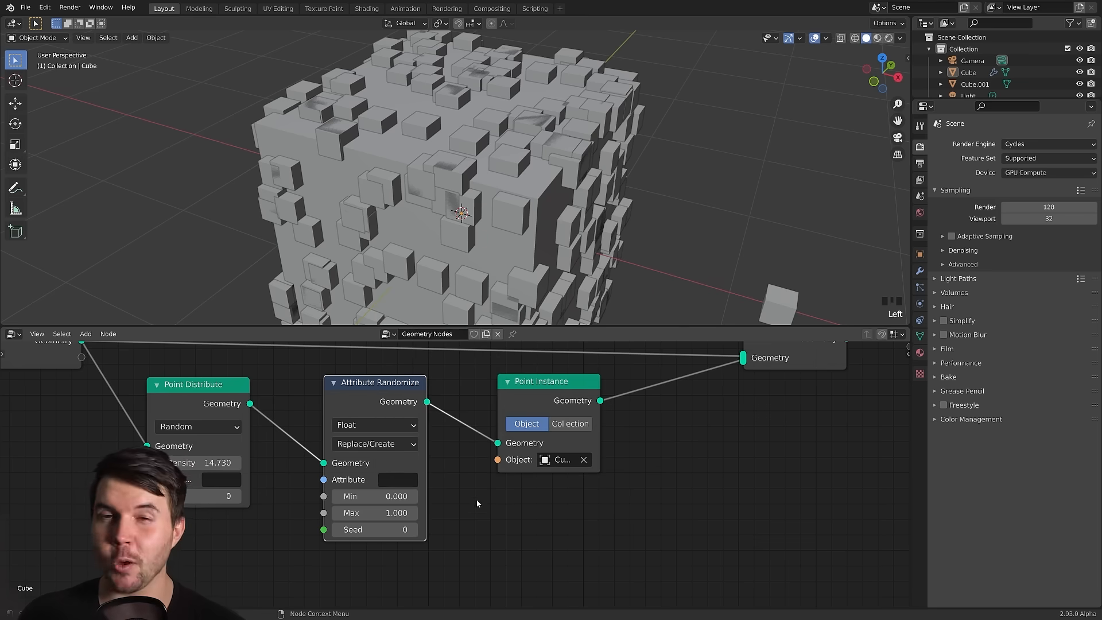
{"action": "left_click", "coordinate": [397, 480]}
{"action": "left_click", "coordinate": [408, 497]}
{"action": "left_click", "coordinate": [394, 481]}
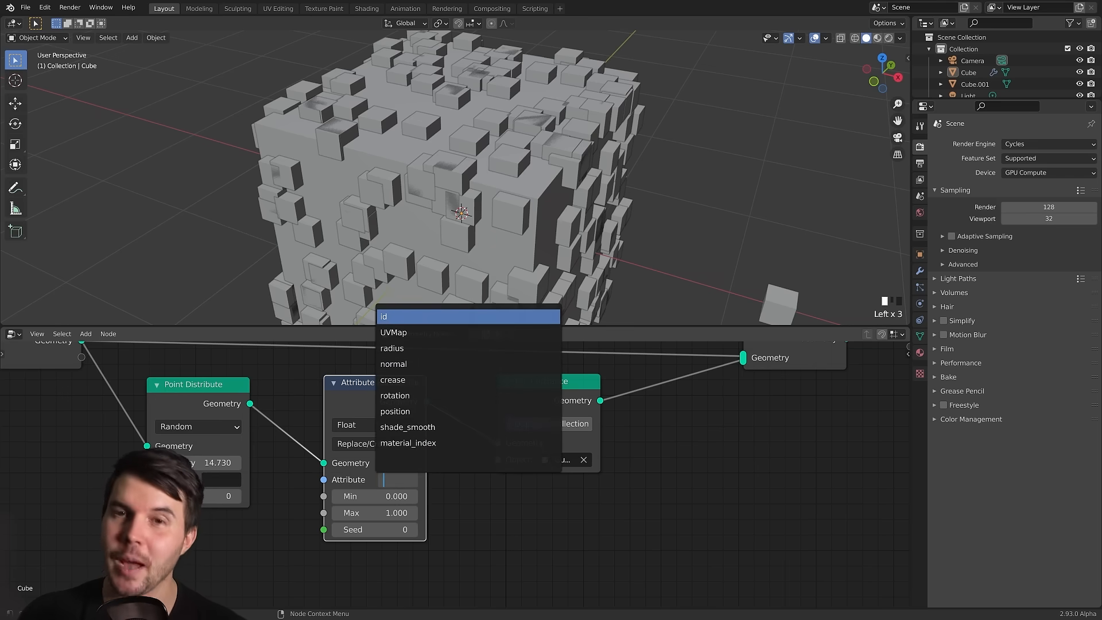
{"action": "type", "text": "scale"}
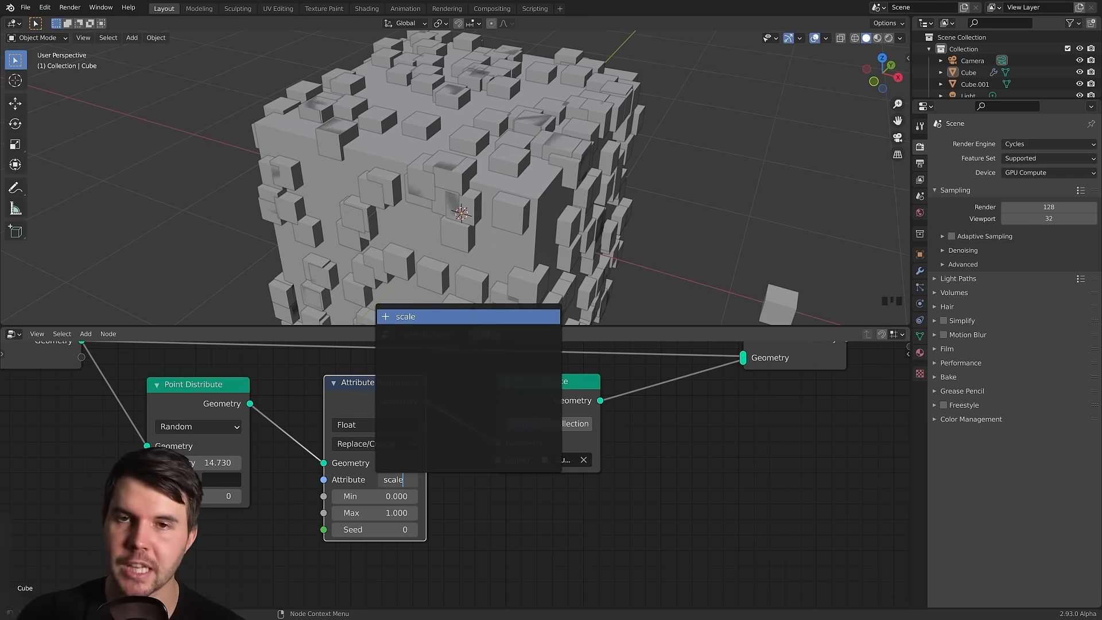
{"action": "key", "text": "Return"}
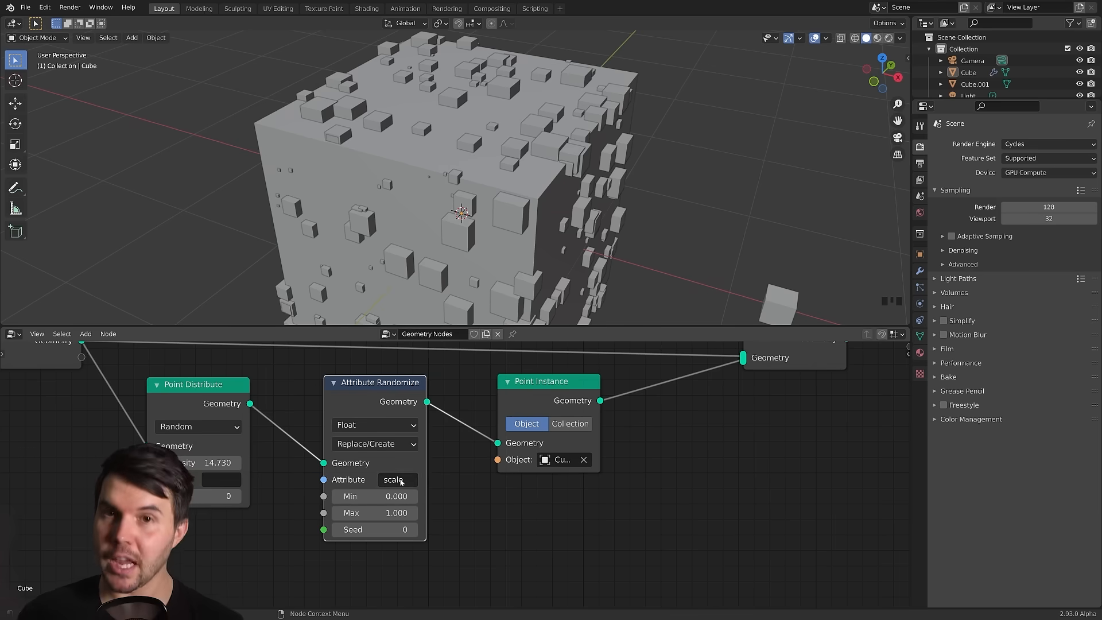
Examine the randomly scaled instances and the attribute names suggested for the Attribute Randomize node.
{"action": "middle_click_drag", "start_coordinate": [499, 189], "coordinate": [456, 176]}
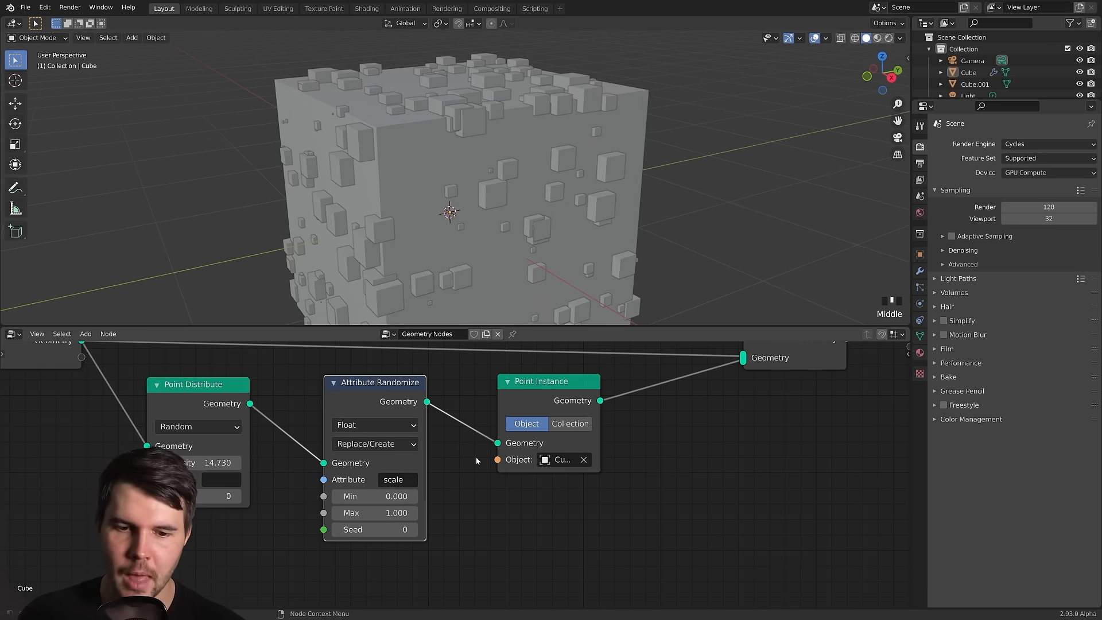
{"action": "scroll", "coordinate": [528, 404], "scroll_direction": "down", "scroll_amount": 4}
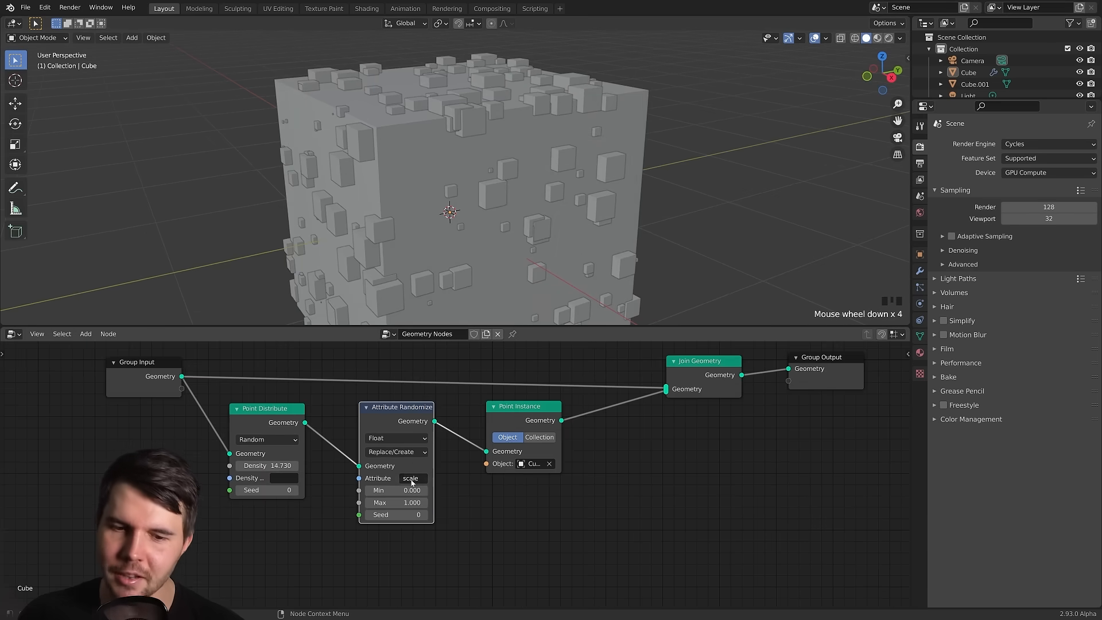
{"action": "left_click", "coordinate": [412, 478]}
{"action": "left_click", "coordinate": [399, 481]}
{"action": "left_click", "coordinate": [413, 479]}
{"action": "left_click", "coordinate": [418, 481]}
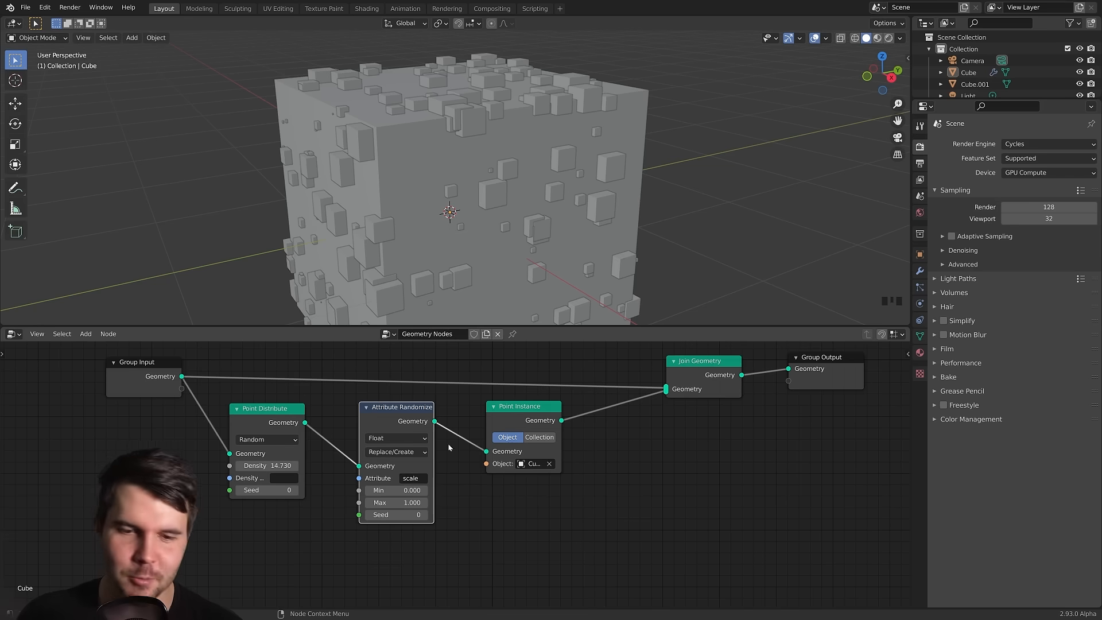
{"action": "left_click", "coordinate": [415, 483]}
{"action": "left_click", "coordinate": [417, 480]}
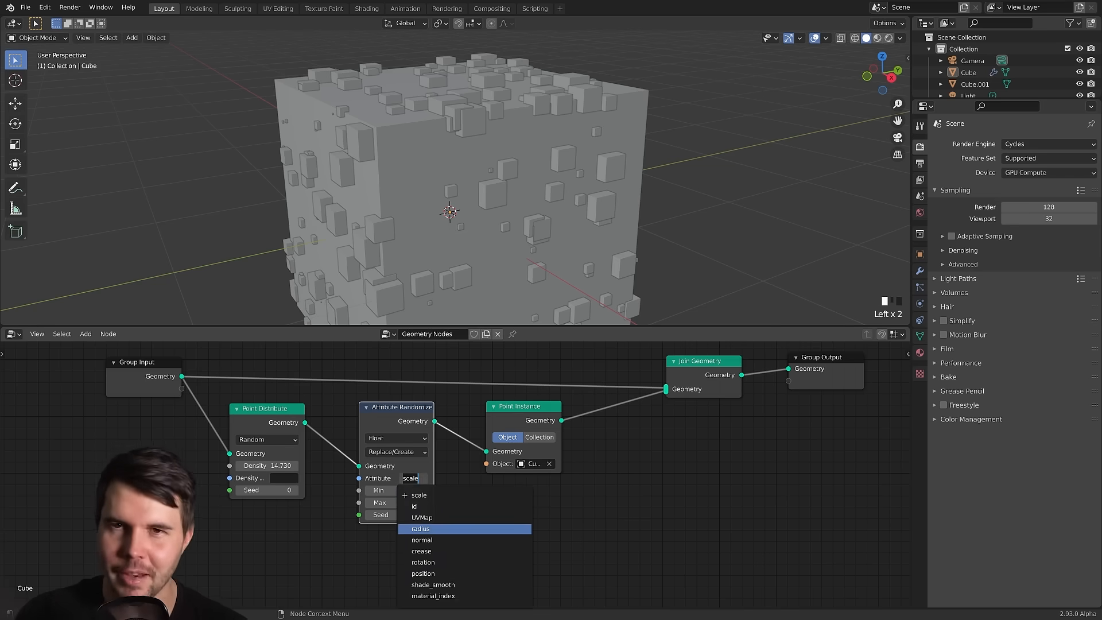
{"action": "left_click", "coordinate": [457, 494]}
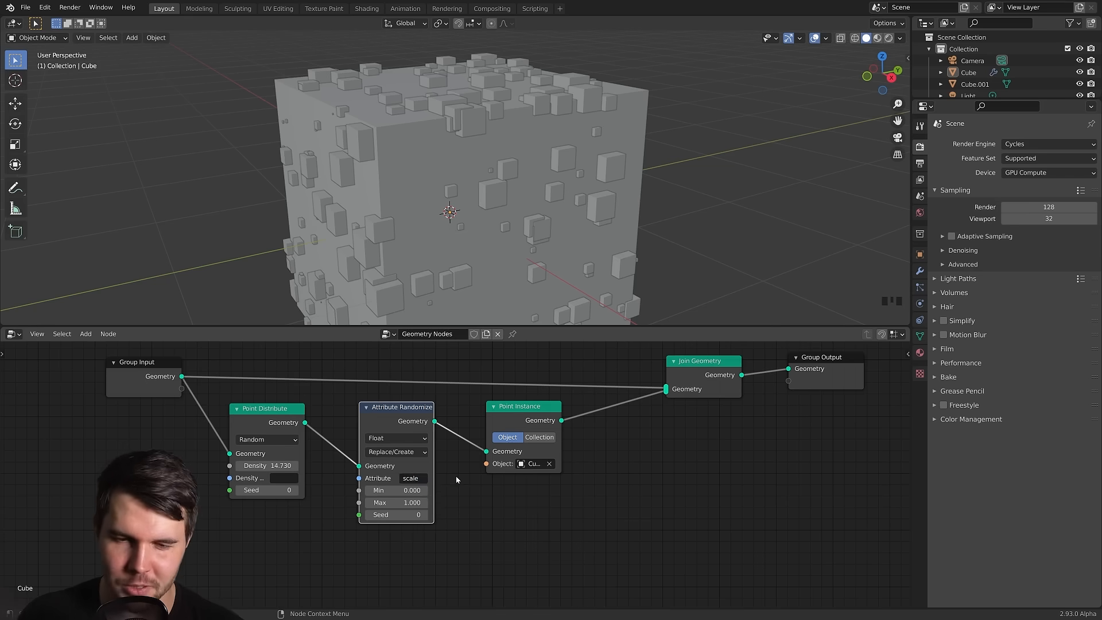
Raise the Attribute Randomize minimum to 0.41 and inspect the instances on the cube.
{"action": "left_click_drag", "start_coordinate": [396, 490], "coordinate": [417, 490], "text": "shift"}
{"action": "middle_click_drag", "start_coordinate": [482, 245], "coordinate": [520, 249]}
{"action": "scroll", "coordinate": [495, 222], "scroll_direction": "up", "scroll_amount": 3}
{"action": "scroll", "coordinate": [507, 160], "scroll_direction": "down", "scroll_amount": 3}
{"action": "scroll", "coordinate": [508, 161], "scroll_direction": "down", "scroll_amount": 2}
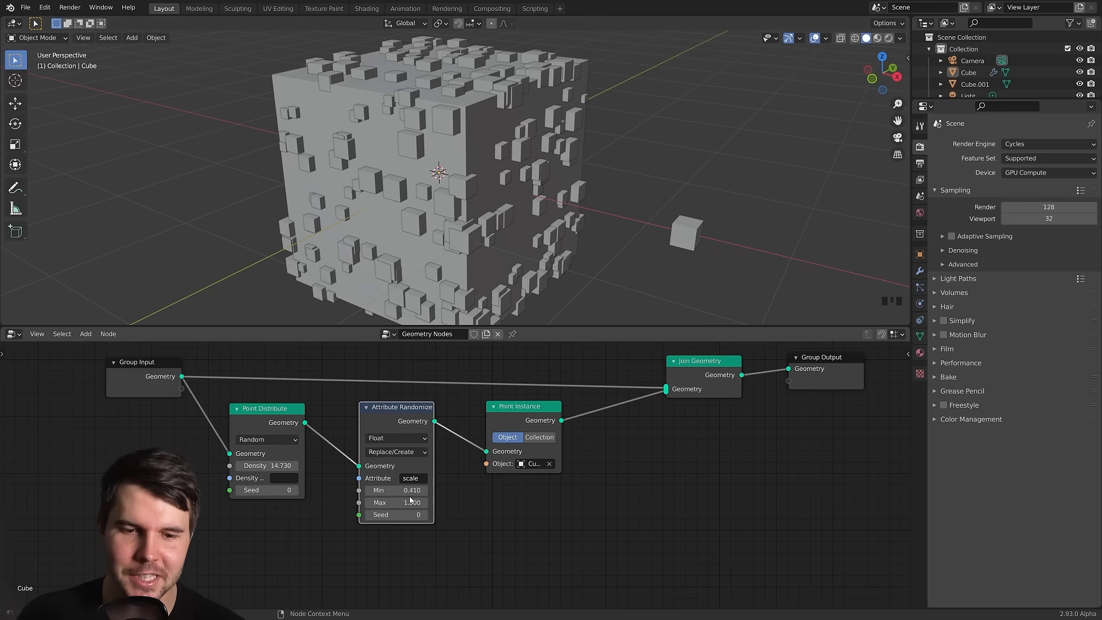
Set the Attribute Randomize range to a minimum of 0.1 and a maximum of 0.3.
{"action": "scroll", "coordinate": [406, 509], "scroll_direction": "up", "scroll_amount": 6}
{"action": "left_click_drag", "start_coordinate": [401, 499], "coordinate": [356, 500], "text": "shift"}
{"action": "middle_click_drag", "start_coordinate": [420, 153], "coordinate": [400, 98]}
{"action": "left_click_drag", "start_coordinate": [391, 499], "coordinate": [351, 519]}
{"action": "scroll", "coordinate": [466, 175], "scroll_direction": "down", "scroll_amount": 2}
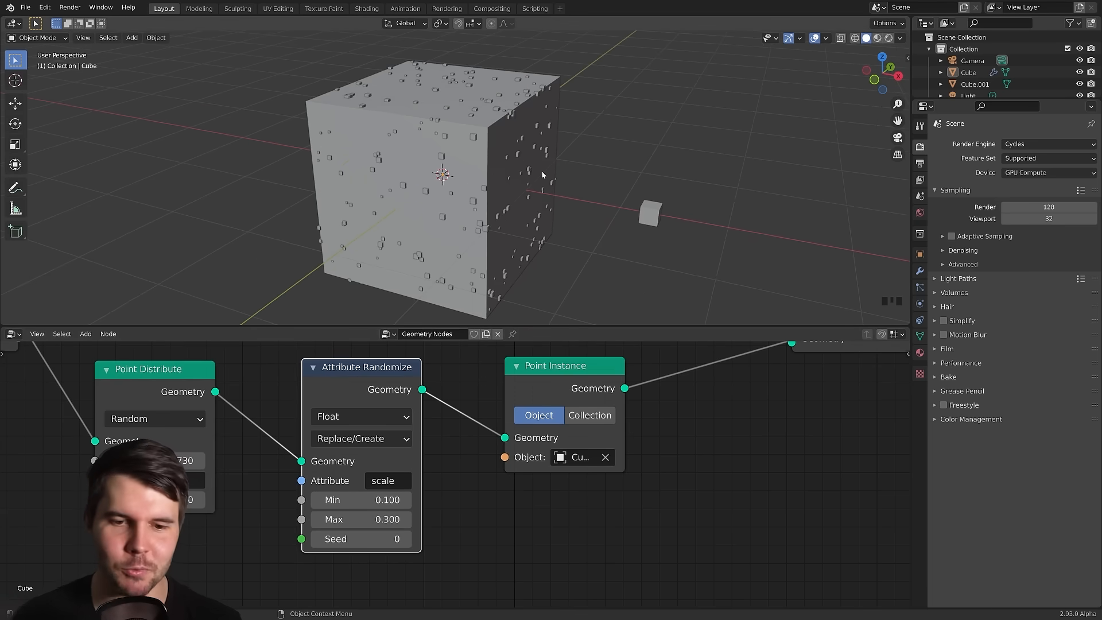
Deselect all nodes and increase the Attribute Randomize seed step by step to 27.
{"action": "scroll", "coordinate": [453, 469], "scroll_direction": "down", "scroll_amount": 3}
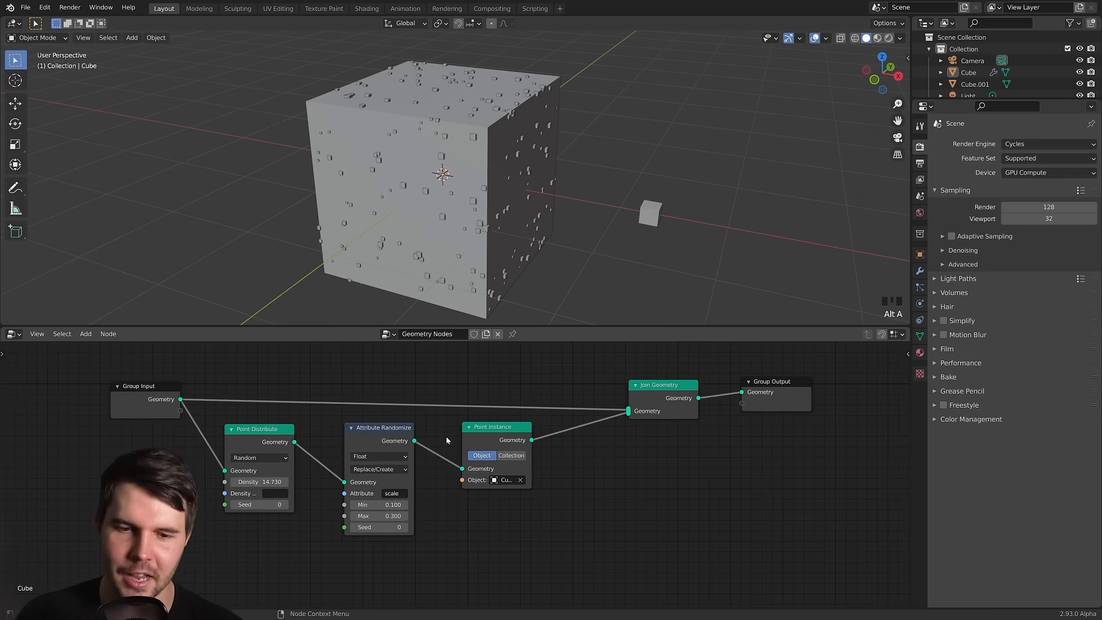
{"action": "left_click", "coordinate": [404, 527]}
{"action": "left_click", "coordinate": [404, 527]}
{"action": "left_click", "coordinate": [404, 526]}
{"action": "left_click", "coordinate": [404, 527]}
{"action": "left_click", "coordinate": [404, 526]}
{"action": "left_click", "coordinate": [404, 527]}
{"action": "left_click", "coordinate": [404, 526]}
{"action": "left_click", "coordinate": [404, 527]}
{"action": "left_click", "coordinate": [404, 527]}
{"action": "left_click", "coordinate": [404, 527]}
{"action": "left_click", "coordinate": [404, 527]}
{"action": "left_click", "coordinate": [404, 526]}
{"action": "left_click", "coordinate": [404, 526]}
{"action": "left_click", "coordinate": [403, 527]}
{"action": "left_click", "coordinate": [404, 527]}
{"action": "left_click", "coordinate": [404, 527]}
{"action": "left_click", "coordinate": [404, 527]}
{"action": "left_click", "coordinate": [404, 527]}
{"action": "left_click", "coordinate": [404, 527]}
{"action": "left_click", "coordinate": [404, 526]}
{"action": "left_click", "coordinate": [404, 527]}
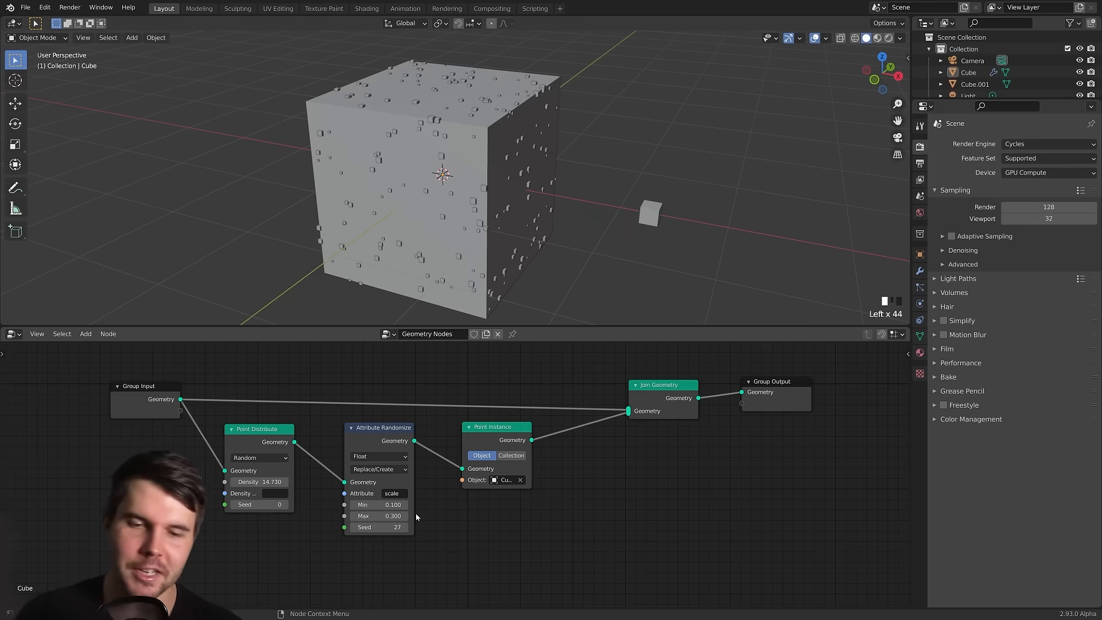
Inspect the Attribute Randomize node and the small scaled instances on the cube's top and sides.
{"action": "left_click_drag", "start_coordinate": [829, 510], "coordinate": [518, 363]}
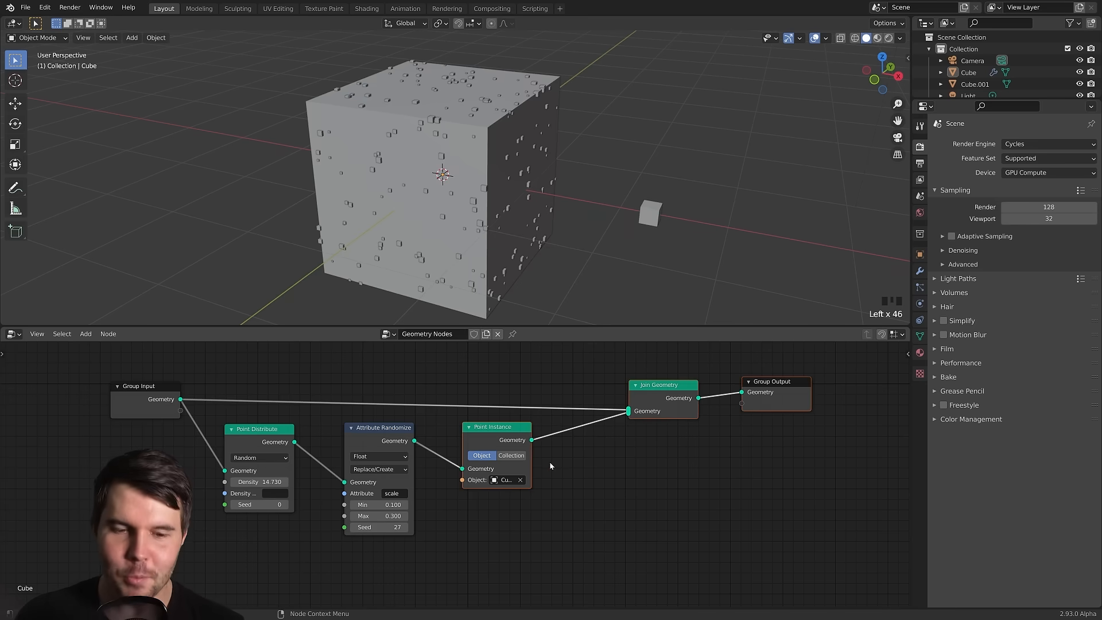
{"action": "scroll", "coordinate": [546, 147], "scroll_direction": "up", "scroll_amount": 2}
{"action": "left_click", "coordinate": [445, 418]}
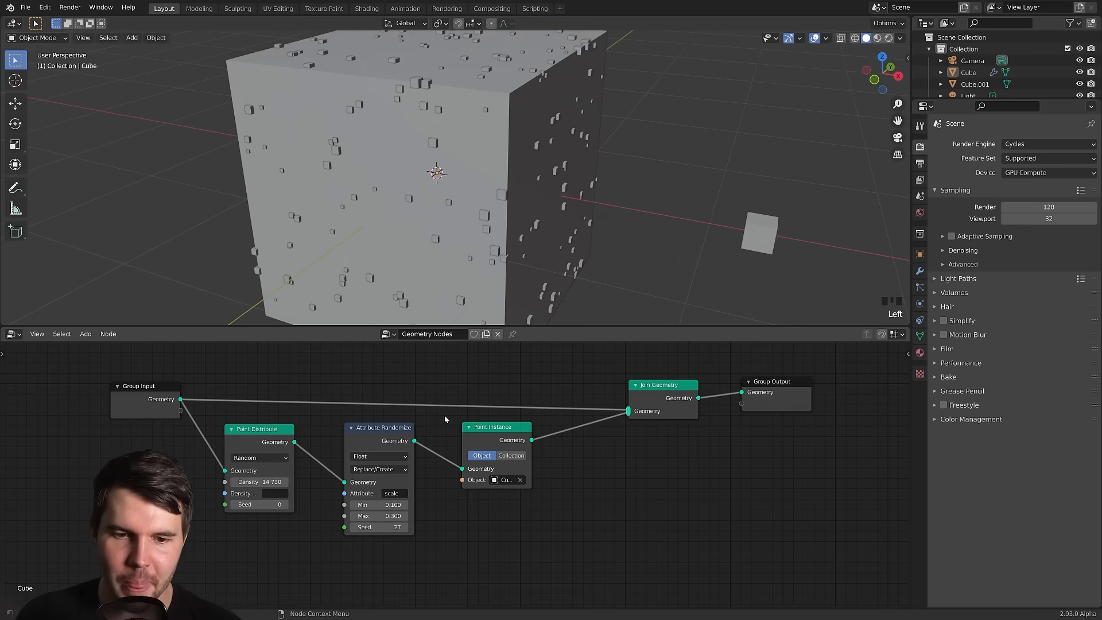
{"action": "scroll", "coordinate": [400, 472], "scroll_direction": "up", "scroll_amount": 5}
{"action": "middle_click_drag", "start_coordinate": [359, 423], "coordinate": [387, 425]}
{"action": "left_click", "coordinate": [387, 426]}
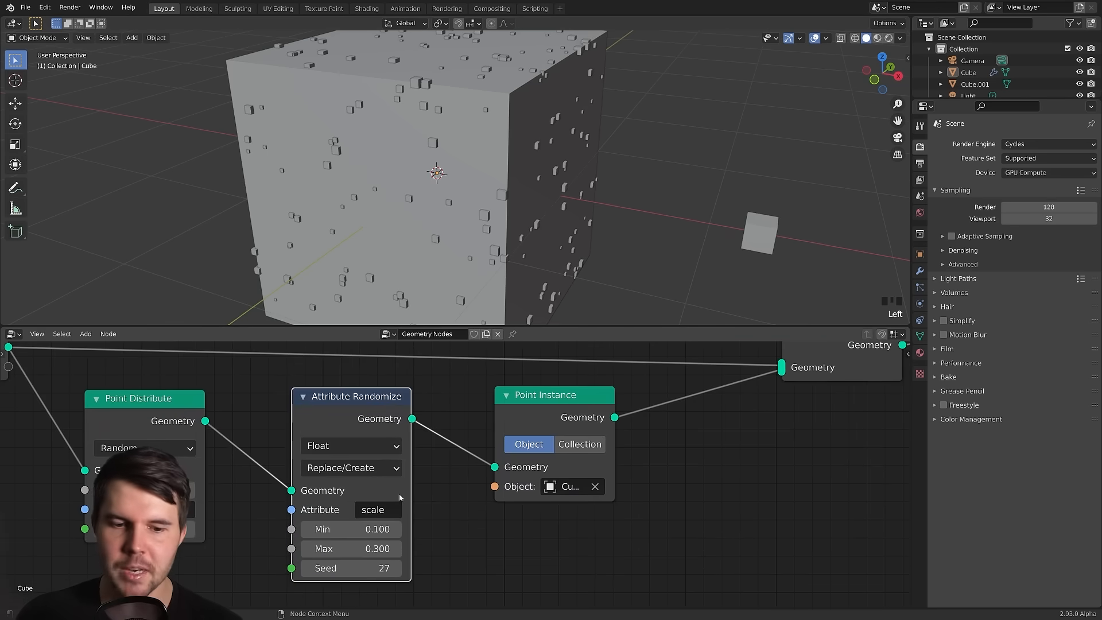
{"action": "middle_click_drag", "start_coordinate": [608, 206], "coordinate": [487, 183]}
{"action": "scroll", "coordinate": [487, 184], "scroll_direction": "up", "scroll_amount": 1}
{"action": "scroll", "coordinate": [614, 489], "scroll_direction": "down", "scroll_amount": 5}
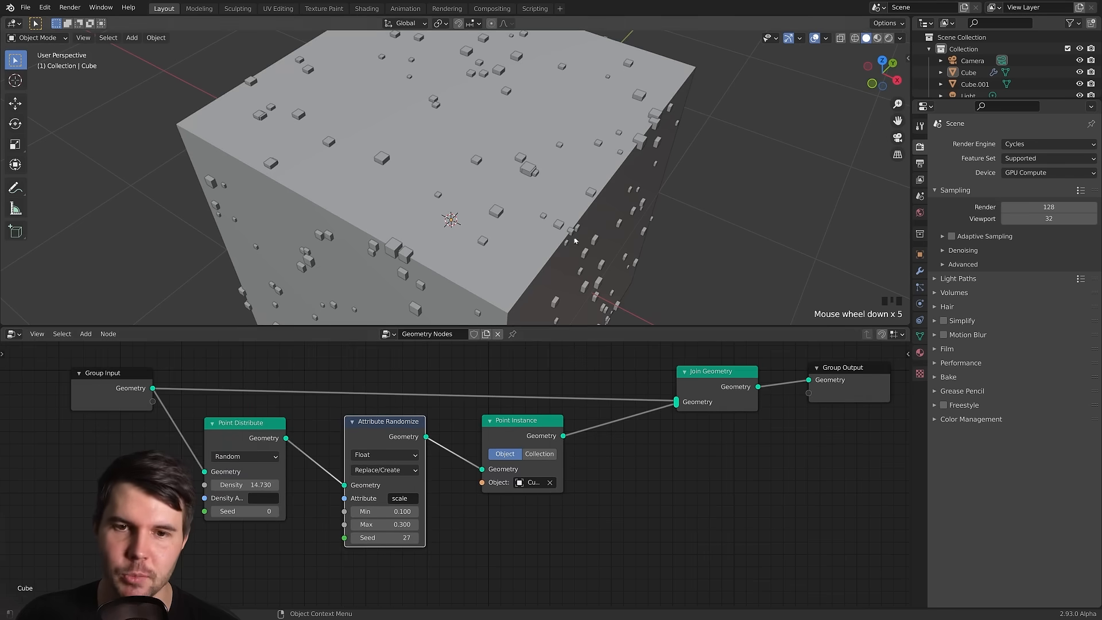
Move the Point Instance, Join Geometry and Group Output nodes together horizontally away from Attribute Randomize to make room.
{"action": "left_click_drag", "start_coordinate": [784, 559], "coordinate": [484, 383]}
{"action": "left_click_drag", "start_coordinate": [872, 530], "coordinate": [543, 369]}
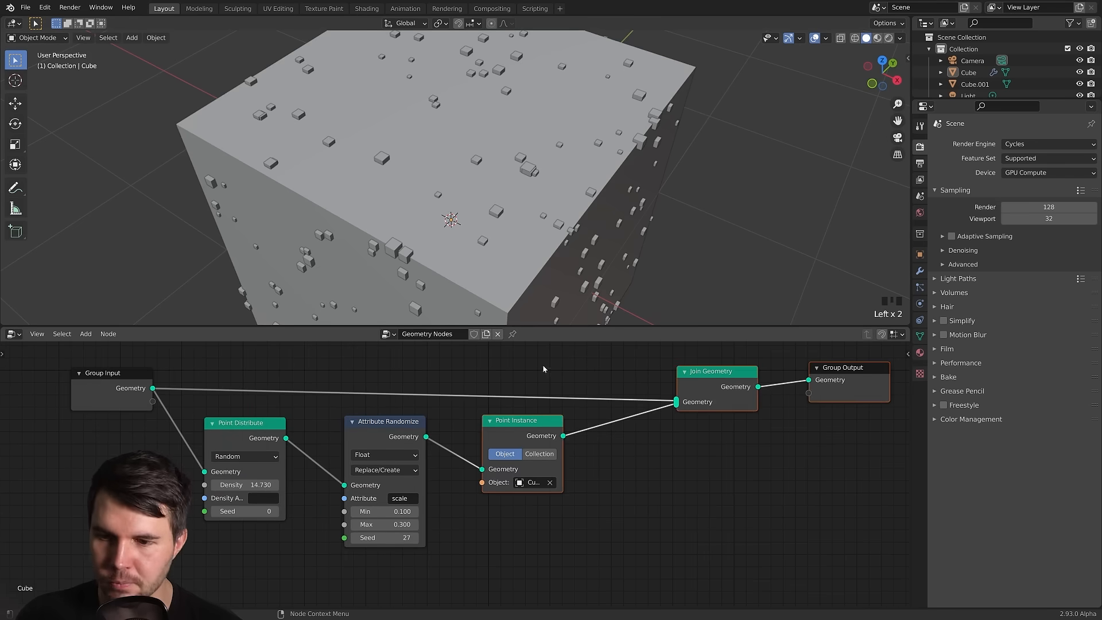
{"action": "key", "text": "g"}
{"action": "key", "text": "x"}
{"action": "left_click", "coordinate": [645, 384]}
Reposition the Attribute Randomize node closer to Point Distribute, leaving a gap before Point Instance.
{"action": "scroll", "coordinate": [471, 431], "scroll_direction": "up", "scroll_amount": 3}
{"action": "left_click", "coordinate": [391, 427]}
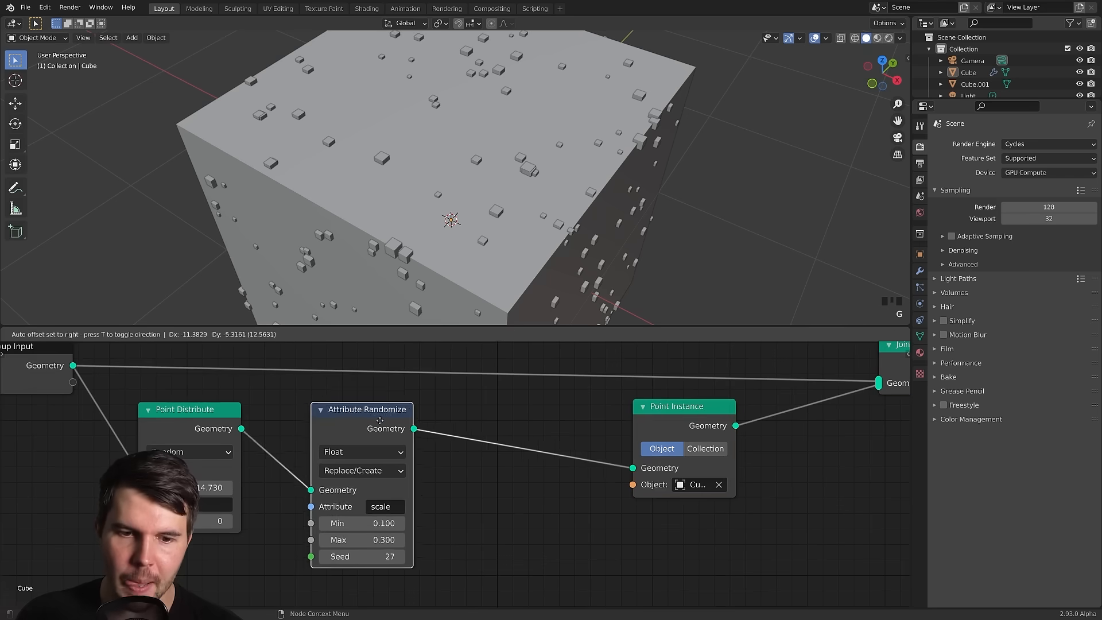
{"action": "key", "text": "g"}
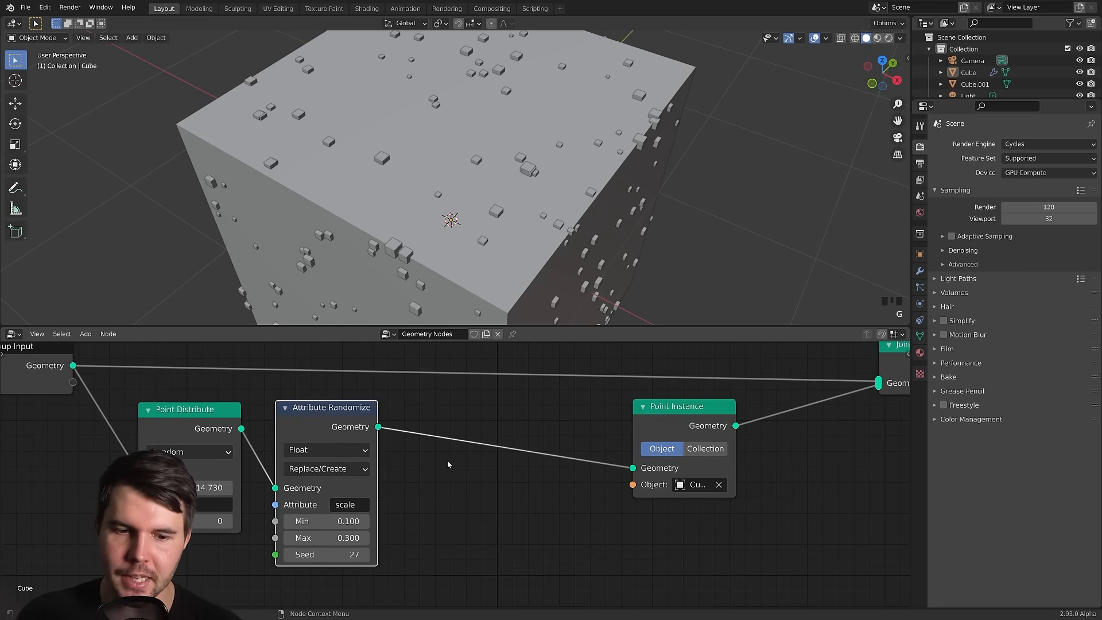
{"action": "mouse_move", "coordinate": [312, 418]}
{"action": "left_mouse_down"}
{"action": "mouse_move", "coordinate": [463, 425]}
{"action": "mouse_move", "coordinate": [323, 421]}
{"action": "left_mouse_up"}
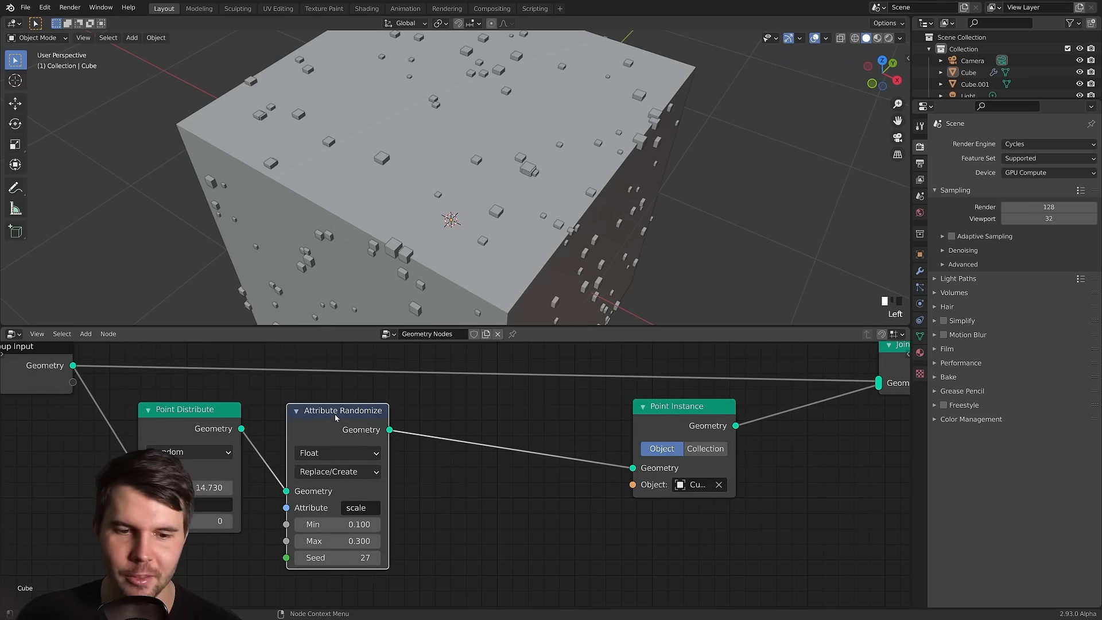
Duplicate the Attribute Randomize node into the link before Point Instance and set the copy's attribute to rotation.
{"action": "key", "text": "shift+d"}
{"action": "key", "text": "x"}
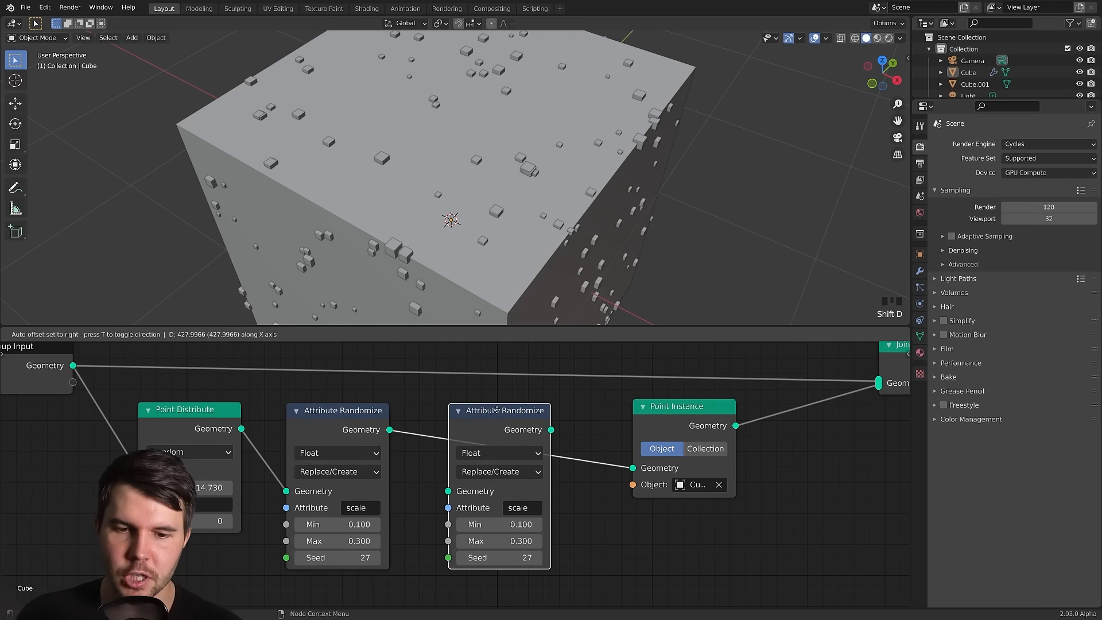
{"action": "left_click", "coordinate": [497, 409]}
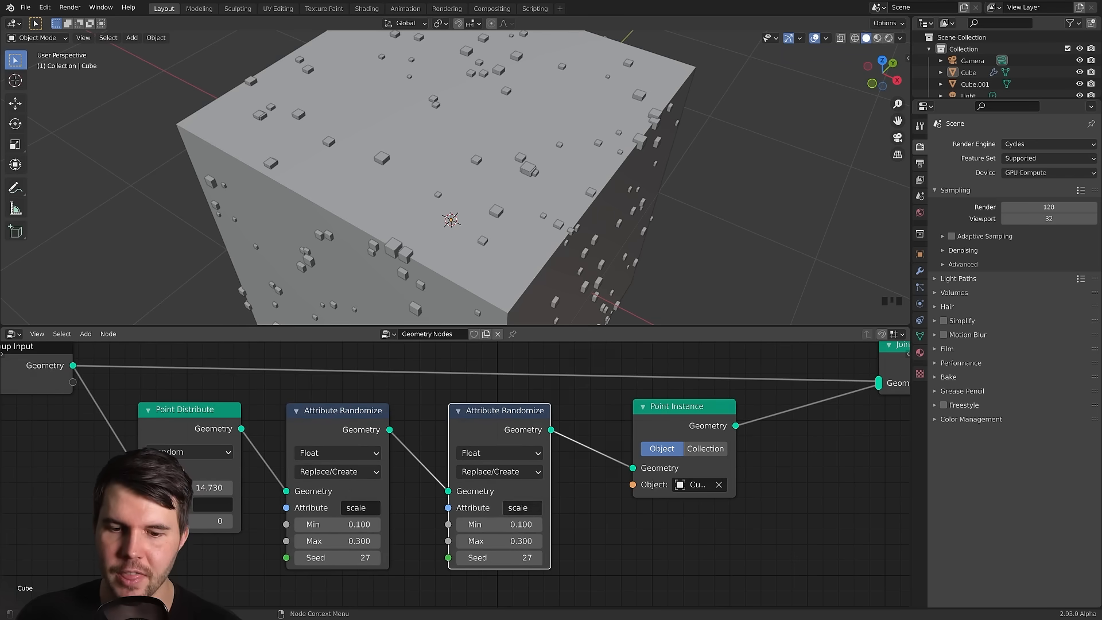
{"action": "left_click", "coordinate": [522, 508]}
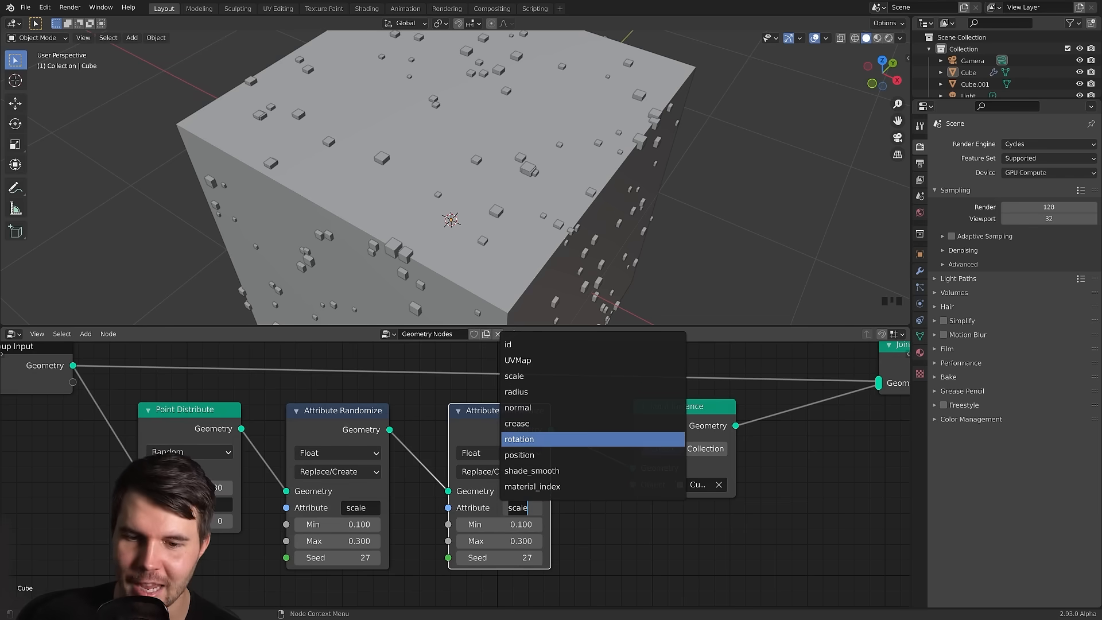
{"action": "left_click", "coordinate": [536, 440]}
{"action": "scroll", "coordinate": [572, 351], "scroll_direction": "down", "scroll_amount": 1}
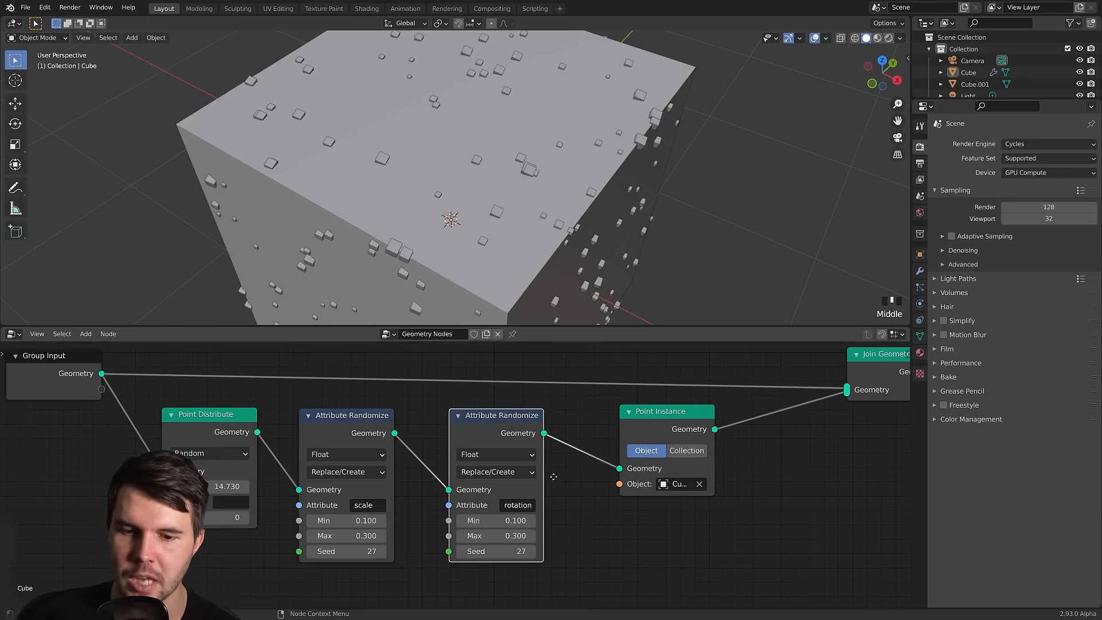
Raise the rotation Attribute Randomize node's Max to 16.9 and check the instances from the cube's side.
{"action": "scroll", "coordinate": [501, 488], "scroll_direction": "up", "scroll_amount": 1}
{"action": "scroll", "coordinate": [510, 190], "scroll_direction": "down", "scroll_amount": 2}
{"action": "middle_click_drag", "start_coordinate": [511, 191], "coordinate": [573, 151]}
{"action": "left_click_drag", "start_coordinate": [485, 512], "coordinate": [520, 511]}
{"action": "middle_click_drag", "start_coordinate": [527, 218], "coordinate": [605, 183]}
{"action": "scroll", "coordinate": [466, 199], "scroll_direction": "up", "scroll_amount": 3}
{"action": "scroll", "coordinate": [605, 183], "scroll_direction": "down", "scroll_amount": 2}
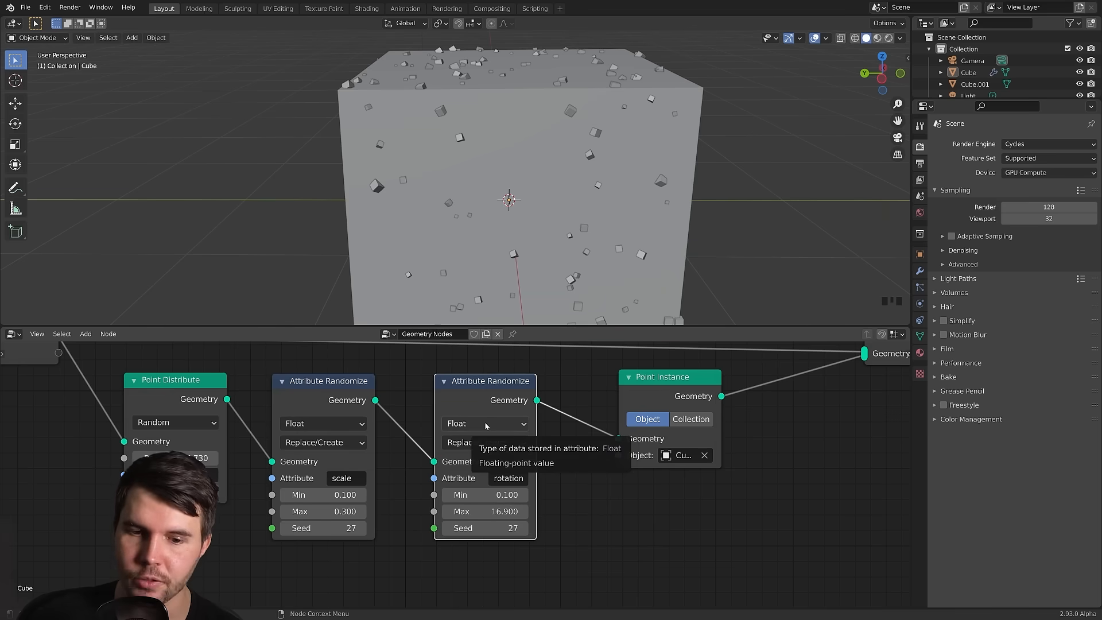
Change the rotation Attribute Randomize node's data type from Float to Vector.
{"action": "middle_click_drag", "start_coordinate": [584, 488], "coordinate": [546, 485]}
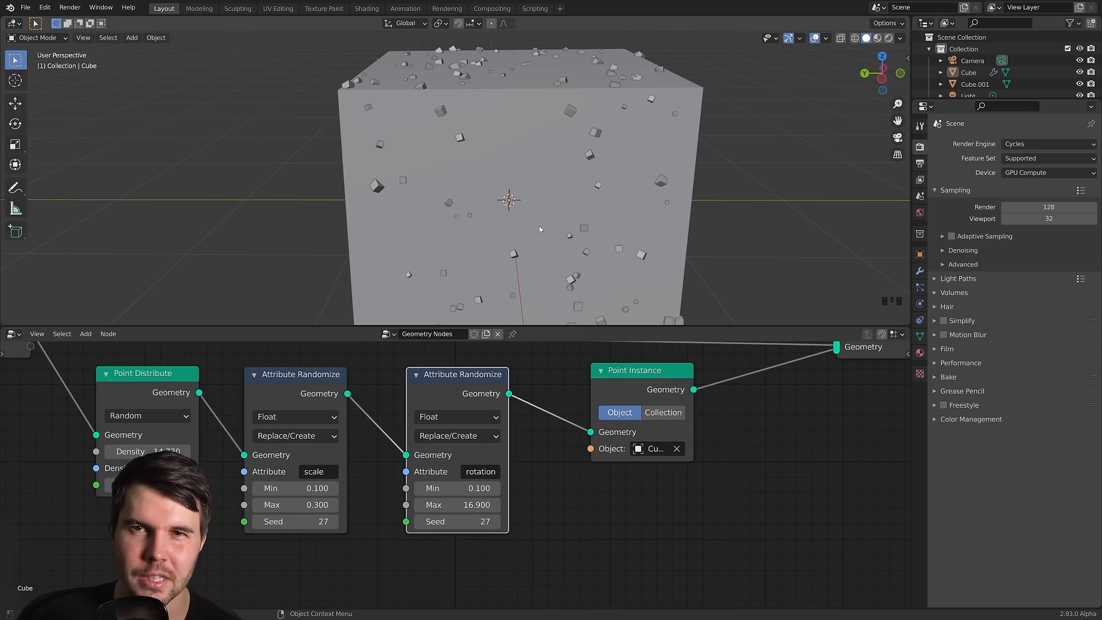
{"action": "left_click", "coordinate": [458, 418]}
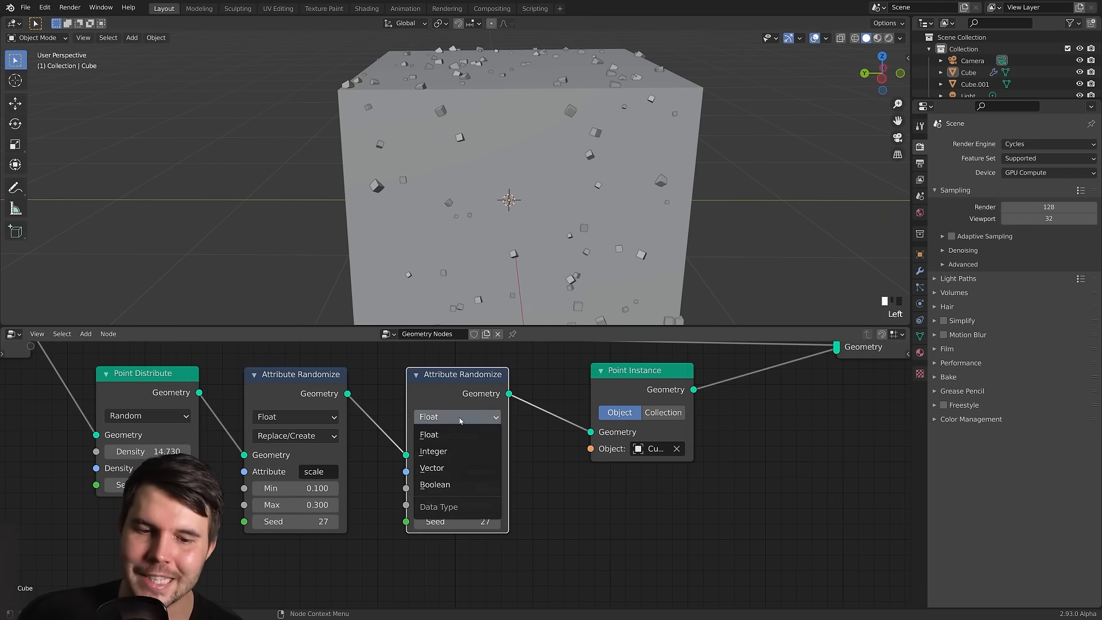
{"action": "left_click", "coordinate": [456, 467]}
{"action": "middle_click_drag", "start_coordinate": [563, 502], "coordinate": [556, 477]}
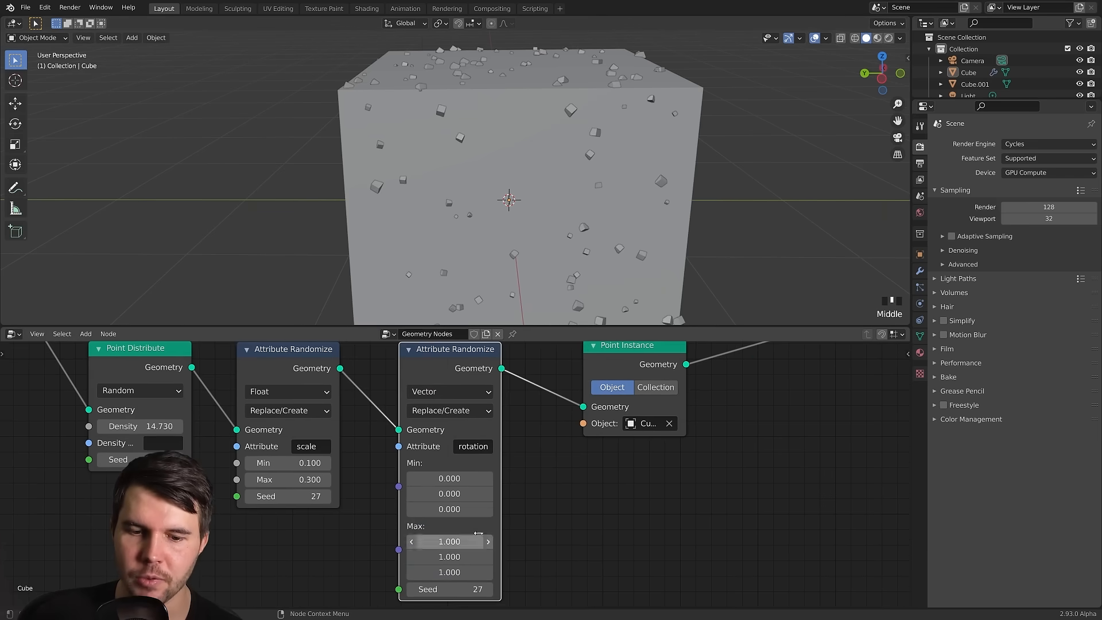
{"action": "middle_click_drag", "start_coordinate": [487, 540], "coordinate": [491, 500]}
{"action": "scroll", "coordinate": [491, 497], "scroll_direction": "up", "scroll_amount": 1}
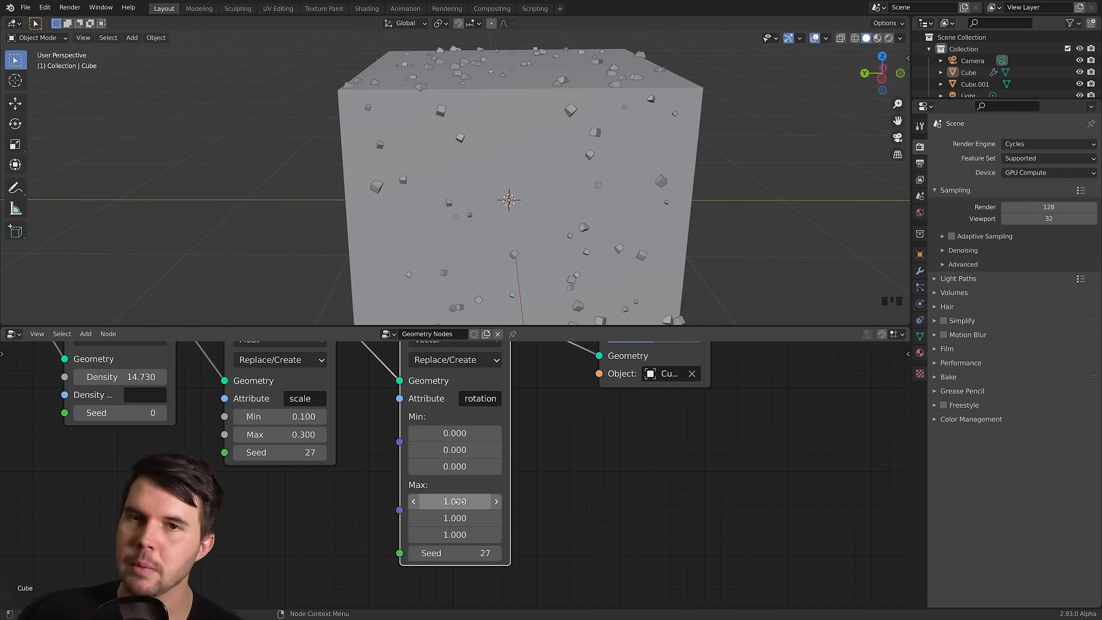
Set all three Max components of the rotation Attribute Randomize node together to 1623.7.
{"action": "left_click_drag", "start_coordinate": [455, 500], "coordinate": [455, 534]}
{"action": "key", "text": "Return"}
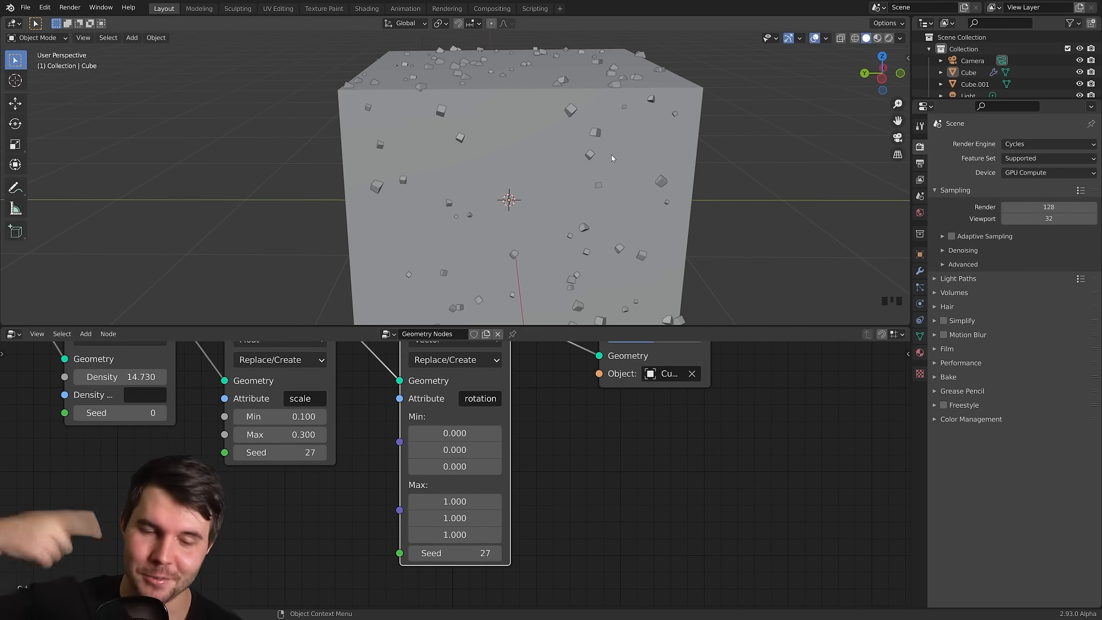
{"action": "scroll", "coordinate": [487, 492], "scroll_direction": "down", "scroll_amount": 1}
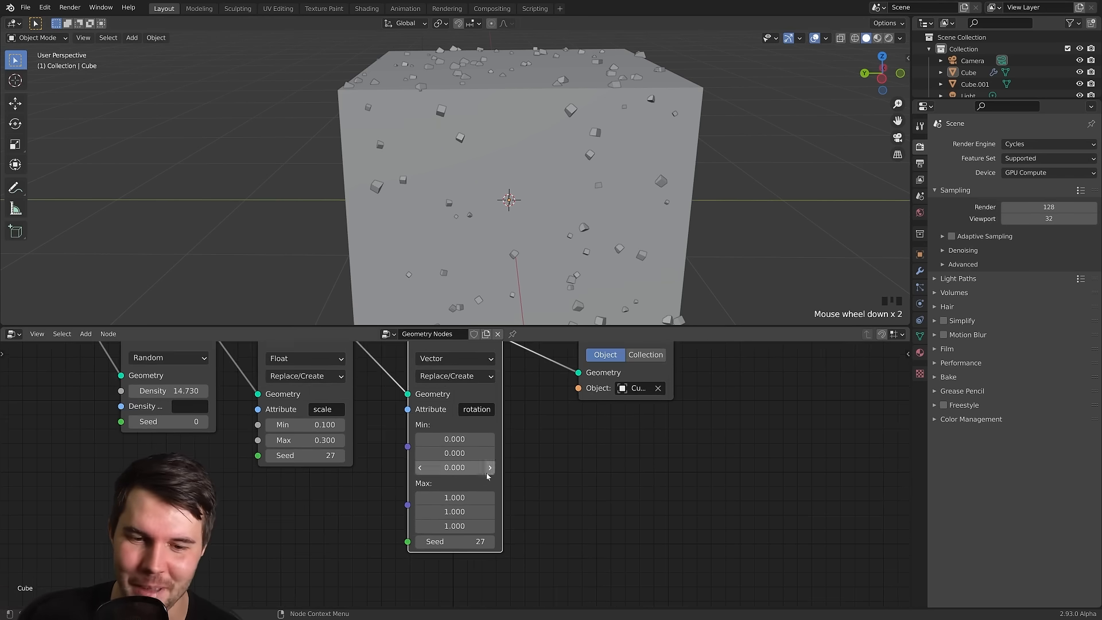
{"action": "middle_click_drag", "start_coordinate": [485, 479], "coordinate": [450, 509]}
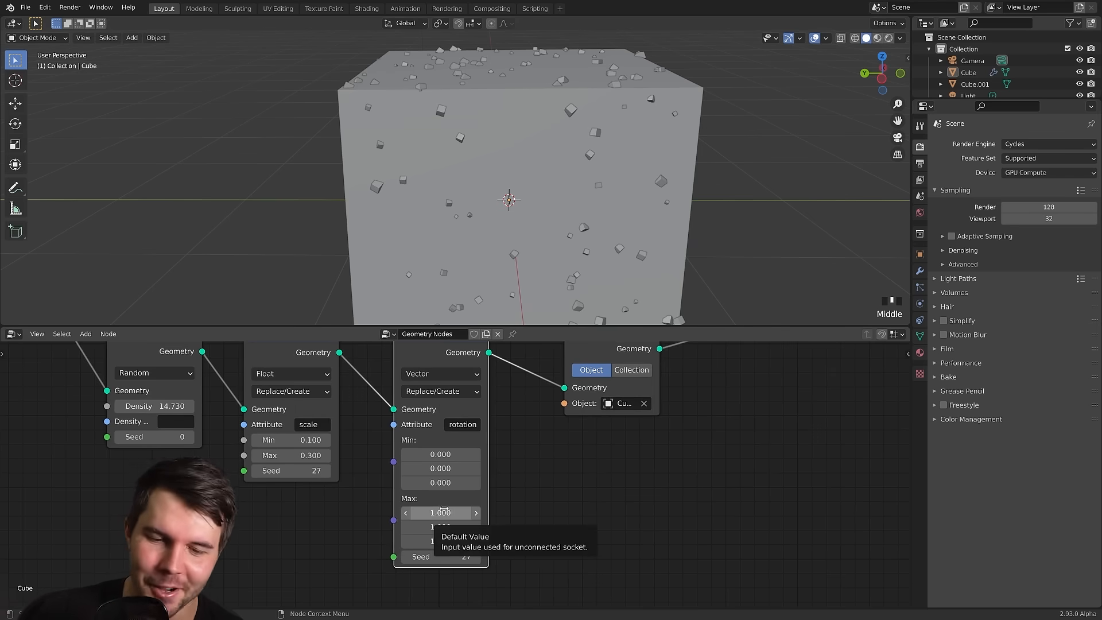
{"action": "left_click", "coordinate": [444, 510]}
{"action": "key", "text": "Escape"}
{"action": "left_click_drag", "start_coordinate": [443, 510], "coordinate": [492, 503]}
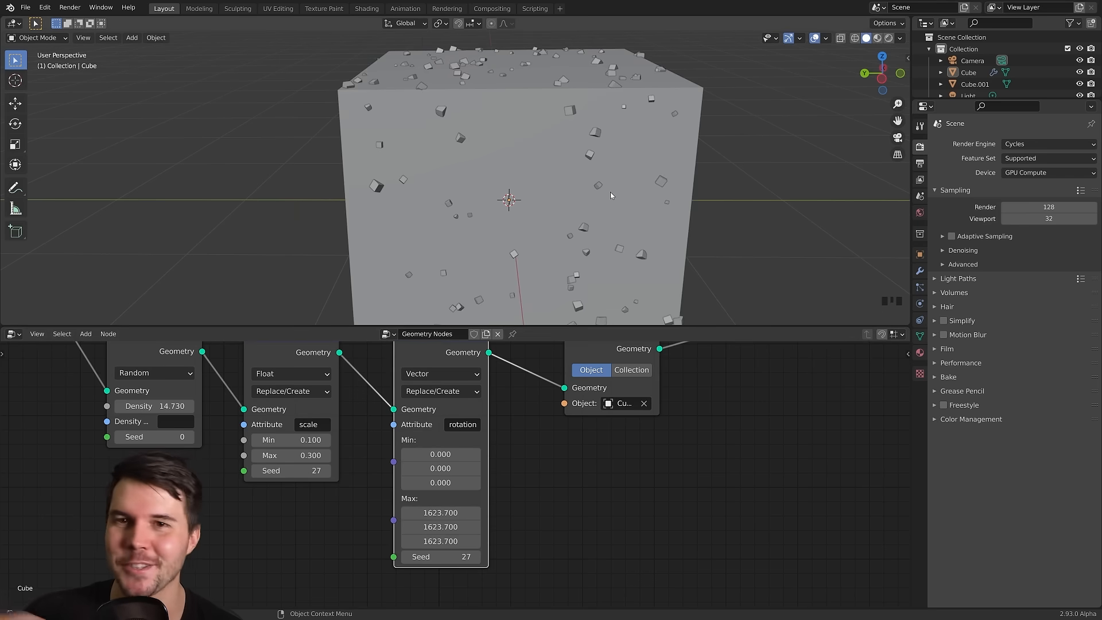
Inspect the randomly rotated instances across the cube's top and side faces.
{"action": "middle_click_drag", "start_coordinate": [621, 62], "coordinate": [514, 151]}
{"action": "scroll", "coordinate": [517, 138], "scroll_direction": "up", "scroll_amount": 6}
{"action": "scroll", "coordinate": [579, 181], "scroll_direction": "down", "scroll_amount": 2}
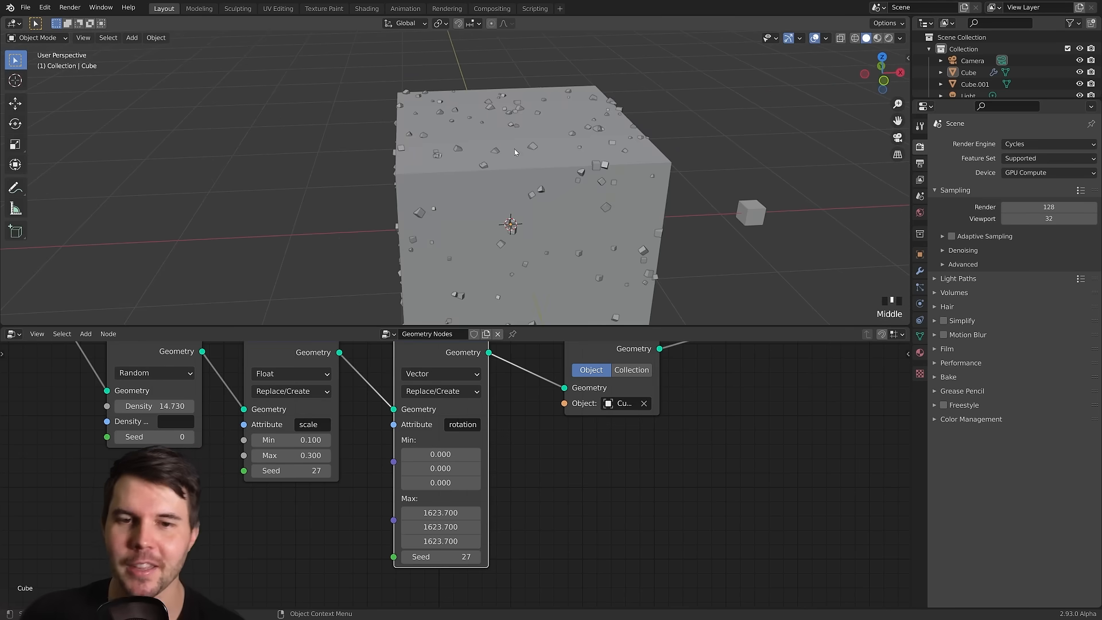
{"action": "scroll", "coordinate": [436, 402], "scroll_direction": "down", "scroll_amount": 3}
{"action": "scroll", "coordinate": [438, 390], "scroll_direction": "up", "scroll_amount": 1}
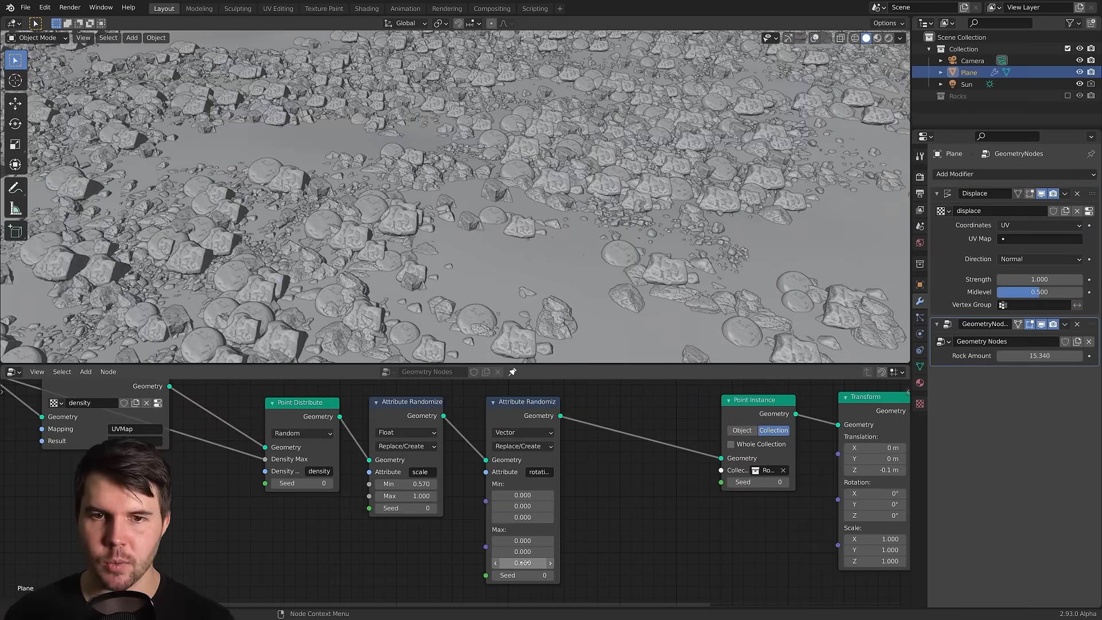
In the rock scene, raise the rotation Attribute Randomize node's Z Max to about 17.1 and show the viewport in rendered shading.
{"action": "left_click_drag", "start_coordinate": [524, 563], "coordinate": [616, 563]}
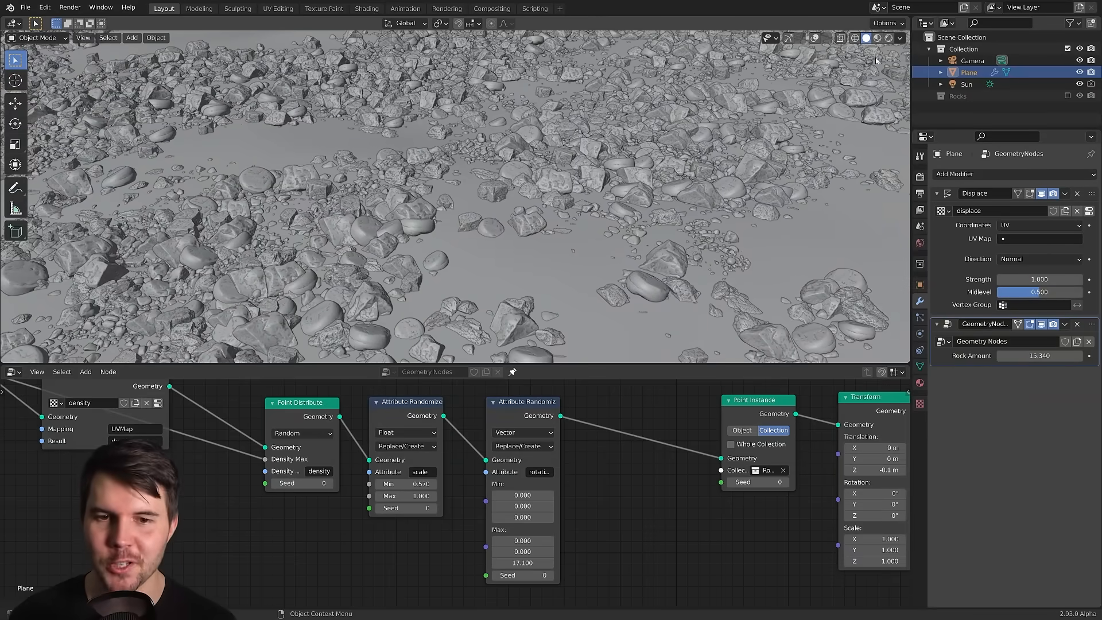
{"action": "left_click", "coordinate": [890, 39]}
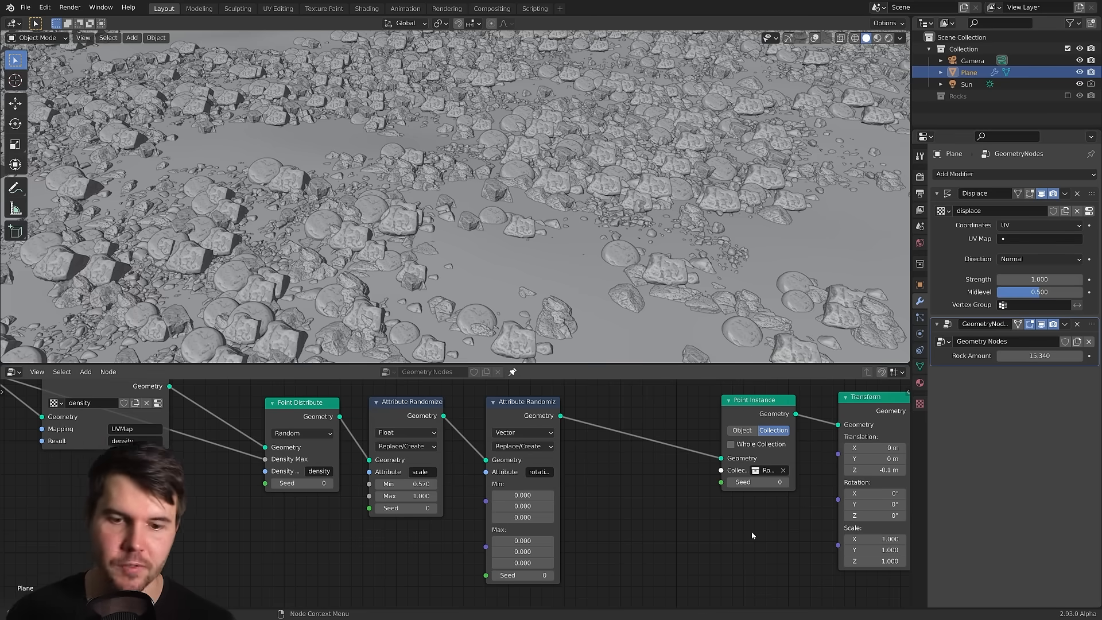
{"action": "left_click_drag", "start_coordinate": [525, 563], "coordinate": [614, 563]}
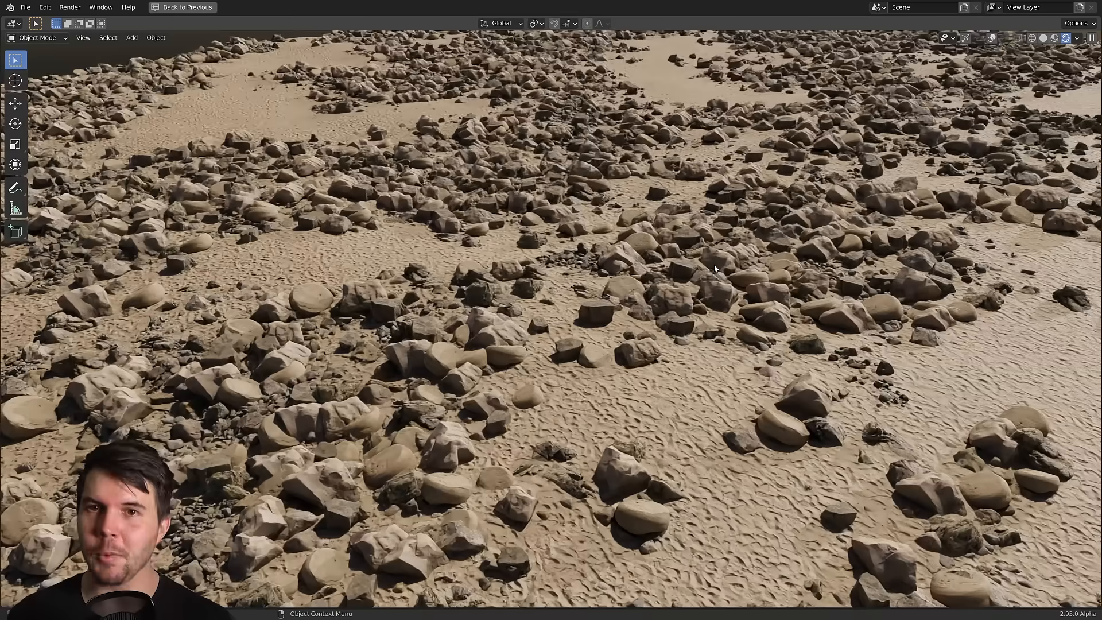
Examine the rendered rocks scattered over the sand, near and far.
{"action": "mouse_move", "coordinate": [714, 269]}
{"action": "middle_mouse_down"}
{"action": "mouse_move", "coordinate": [722, 227]}
{"action": "mouse_move", "coordinate": [703, 263]}
{"action": "mouse_move", "coordinate": [717, 284]}
{"action": "middle_mouse_up"}
{"action": "scroll", "coordinate": [724, 223], "scroll_direction": "down", "scroll_amount": 3}
{"action": "scroll", "coordinate": [700, 260], "scroll_direction": "up", "scroll_amount": 4}
{"action": "scroll", "coordinate": [718, 276], "scroll_direction": "down", "scroll_amount": 3}
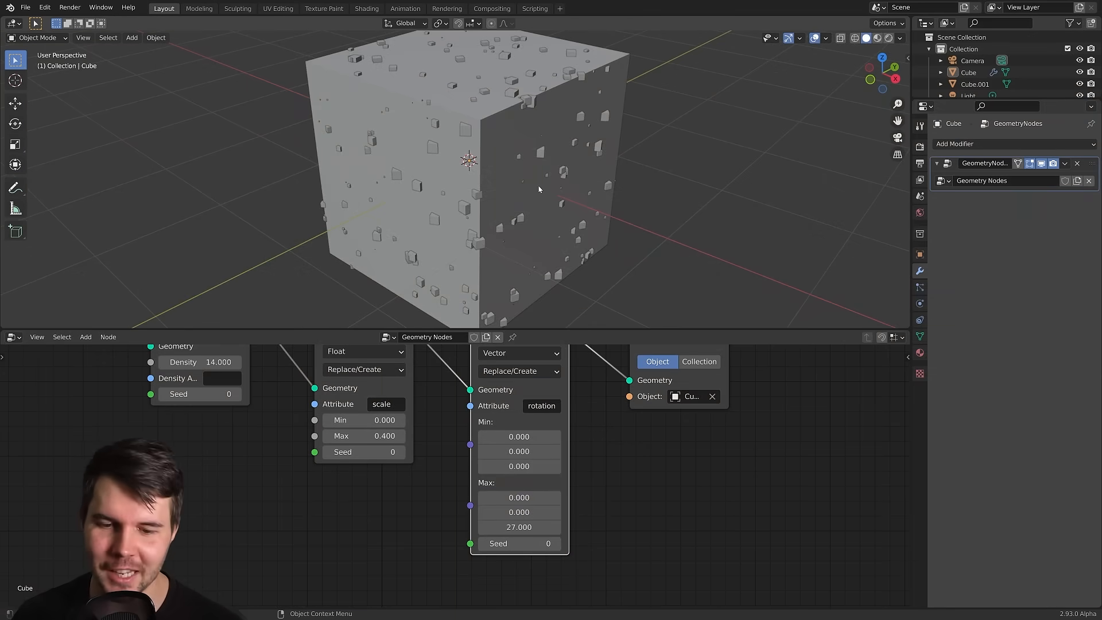
In the cube scene, set all three Max components of the rotation Attribute Randomize node to 80 and check the instances.
{"action": "middle_click_drag", "start_coordinate": [539, 189], "coordinate": [530, 193]}
{"action": "left_click_drag", "start_coordinate": [519, 496], "coordinate": [519, 527]}
{"action": "type", "text": "80"}
{"action": "key", "text": "Return"}
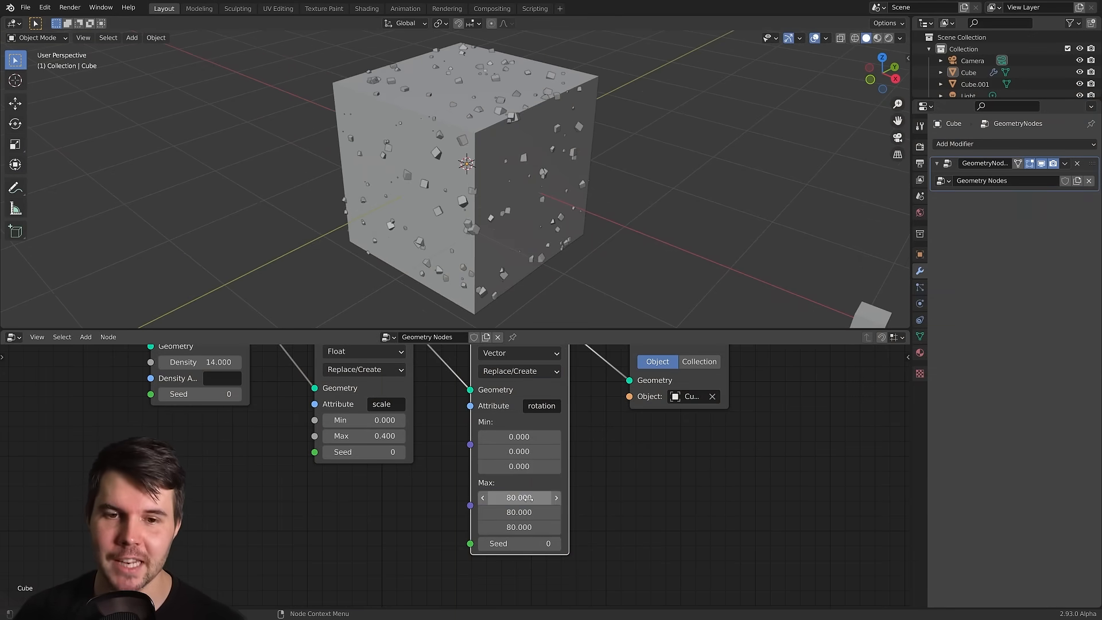
{"action": "scroll", "coordinate": [591, 94], "scroll_direction": "up", "scroll_amount": 3}
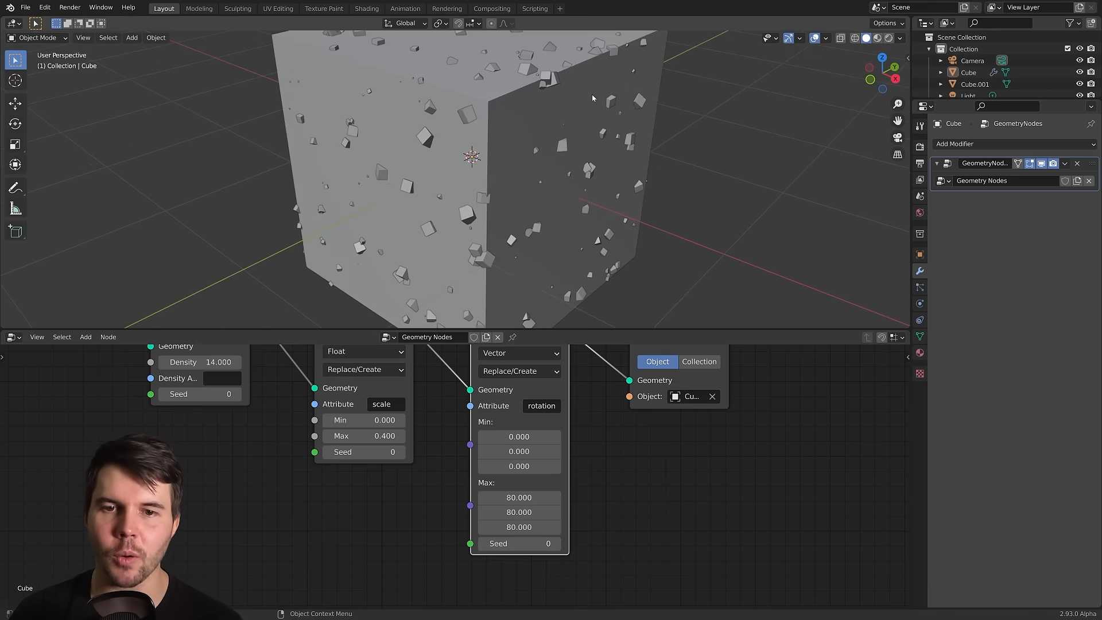
{"action": "middle_click_drag", "start_coordinate": [591, 94], "coordinate": [576, 213]}
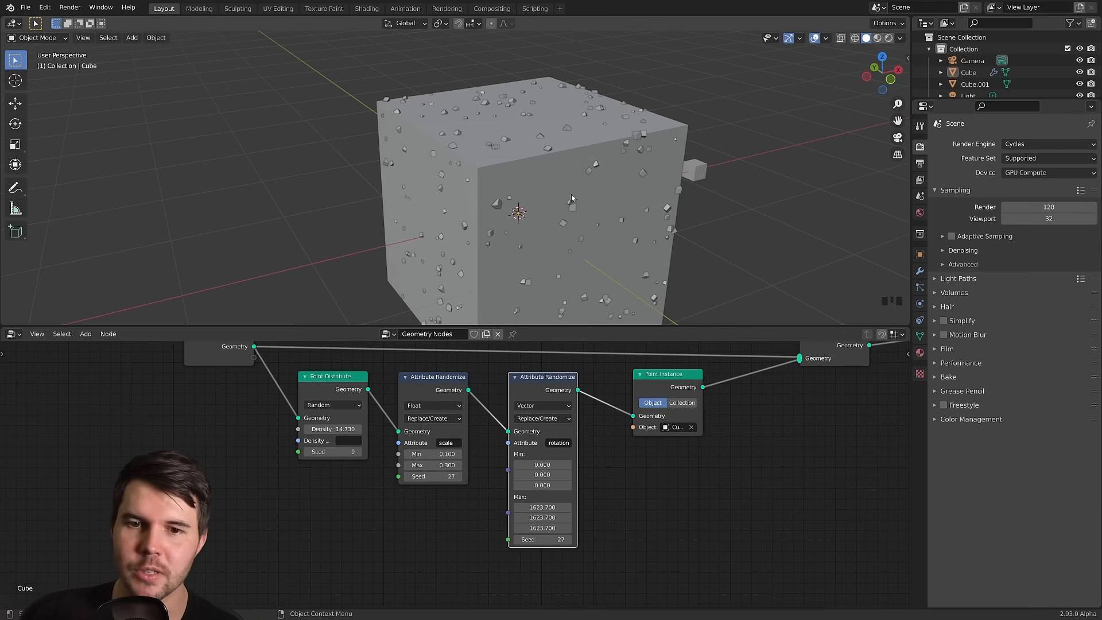
Select the large cube, enter and leave Edit Mode, show its modifier properties, and deselect everything.
{"action": "middle_click_drag", "start_coordinate": [496, 382], "coordinate": [478, 411]}
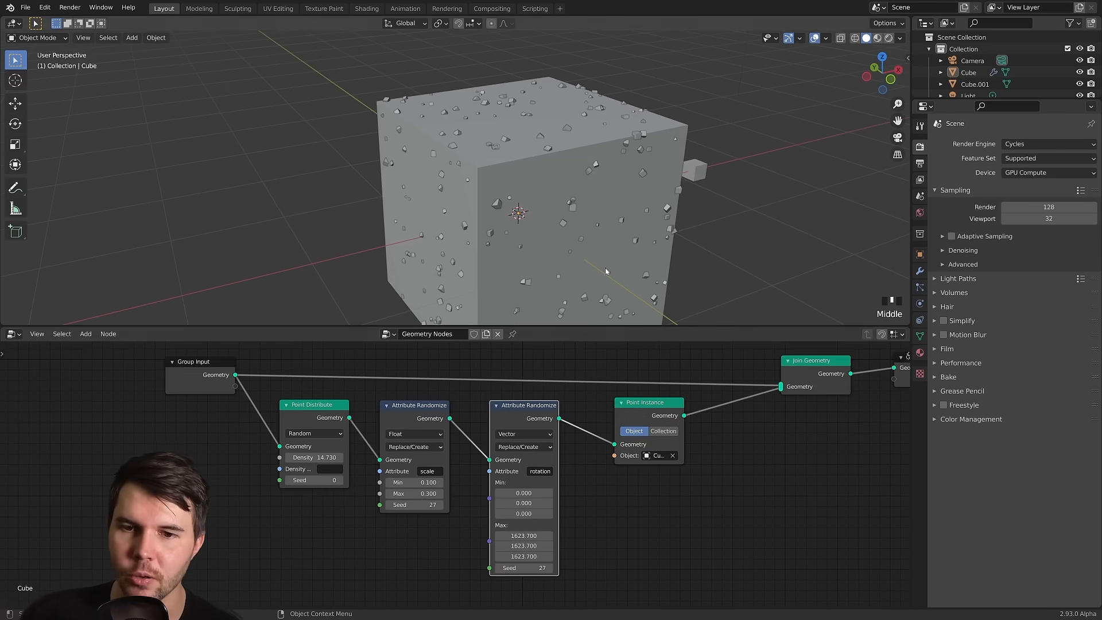
{"action": "left_click", "coordinate": [645, 233]}
{"action": "key", "text": "Tab"}
{"action": "key", "text": "Tab"}
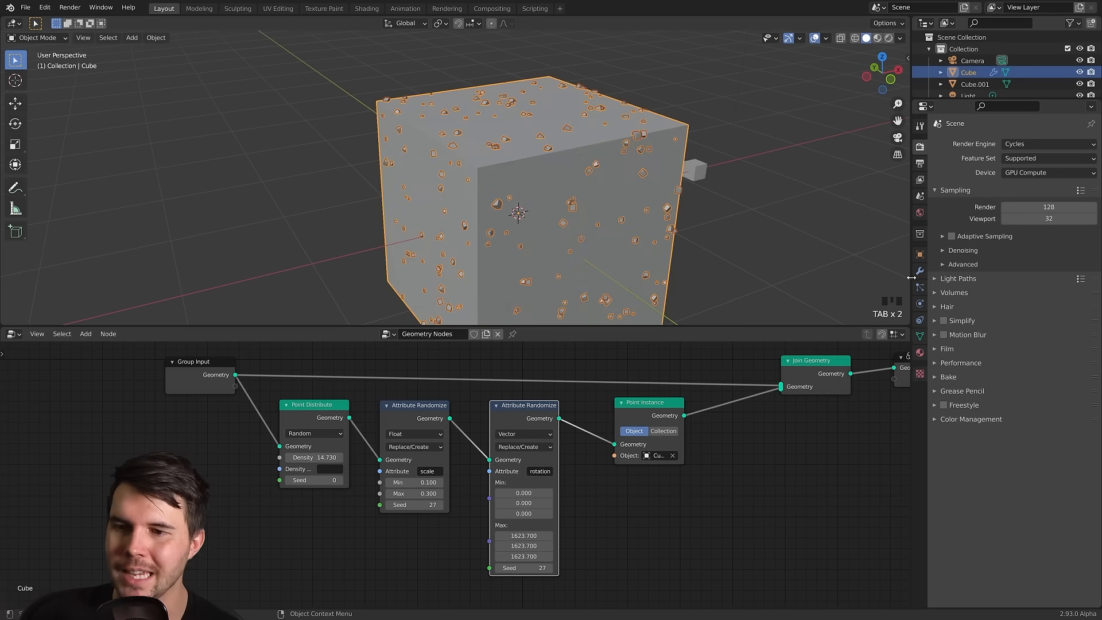
{"action": "left_click", "coordinate": [920, 271]}
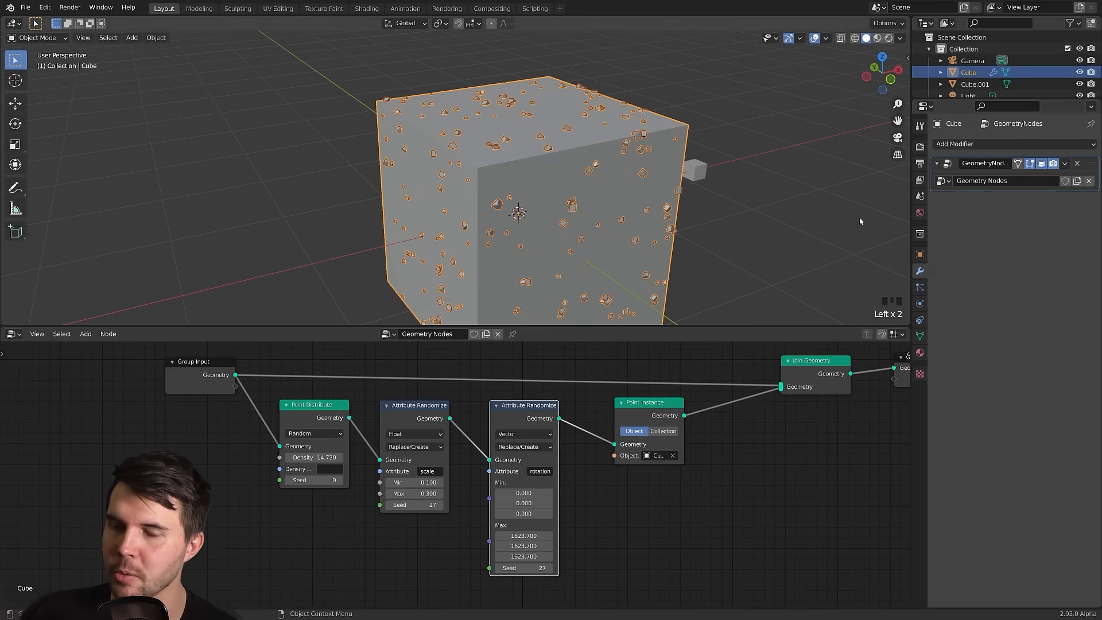
{"action": "key", "text": "alt+a"}
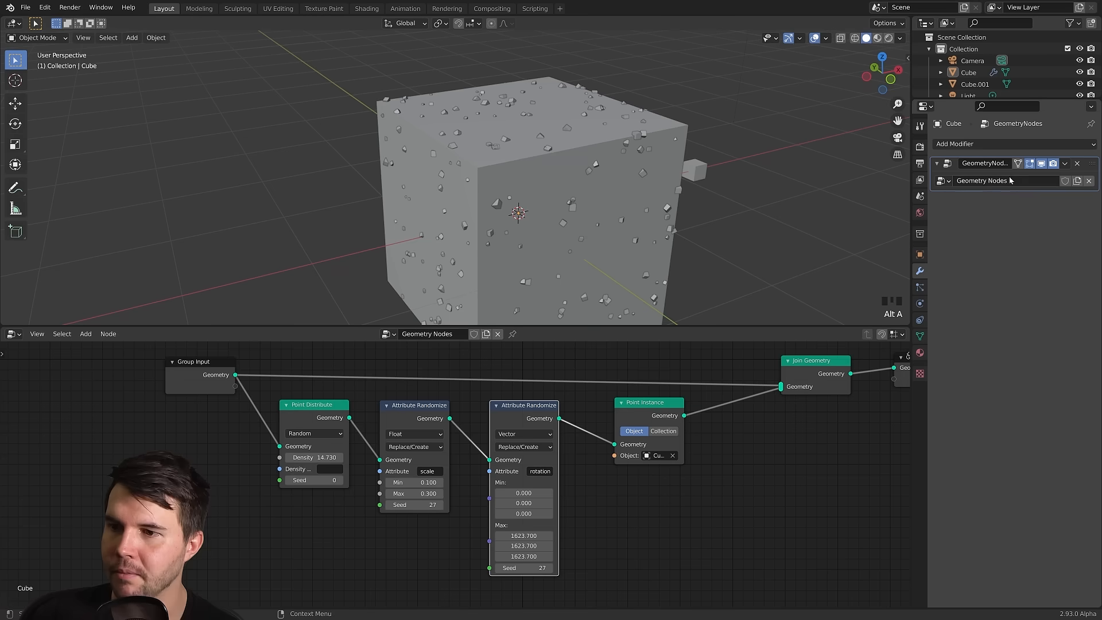
Select the large cube and switch its Geometry Nodes modifier's viewport display off and on to compare both states.
{"action": "left_click", "coordinate": [1040, 164]}
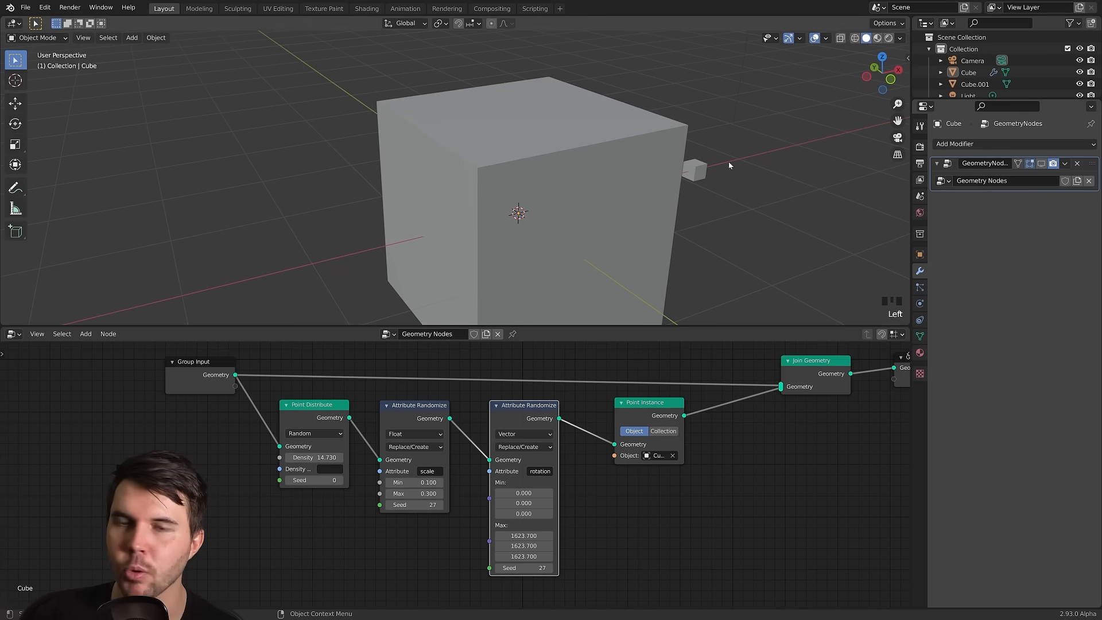
{"action": "left_click", "coordinate": [681, 182]}
{"action": "triple_click", "coordinate": [1041, 164]}
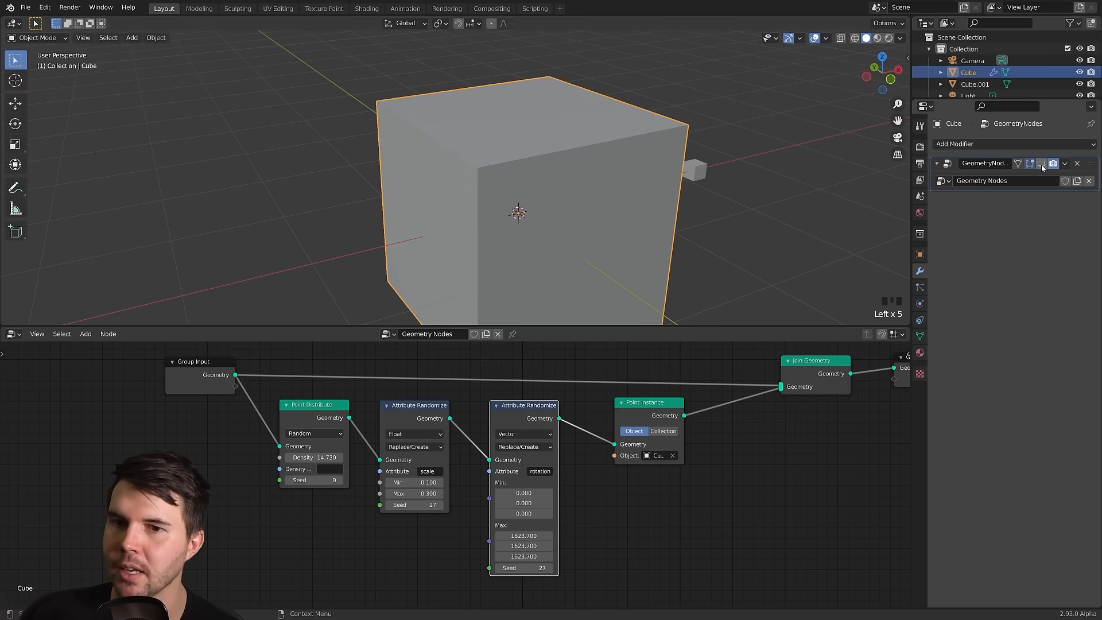
{"action": "left_click", "coordinate": [1041, 164]}
{"action": "left_click", "coordinate": [1041, 164]}
{"action": "left_click", "coordinate": [1041, 164]}
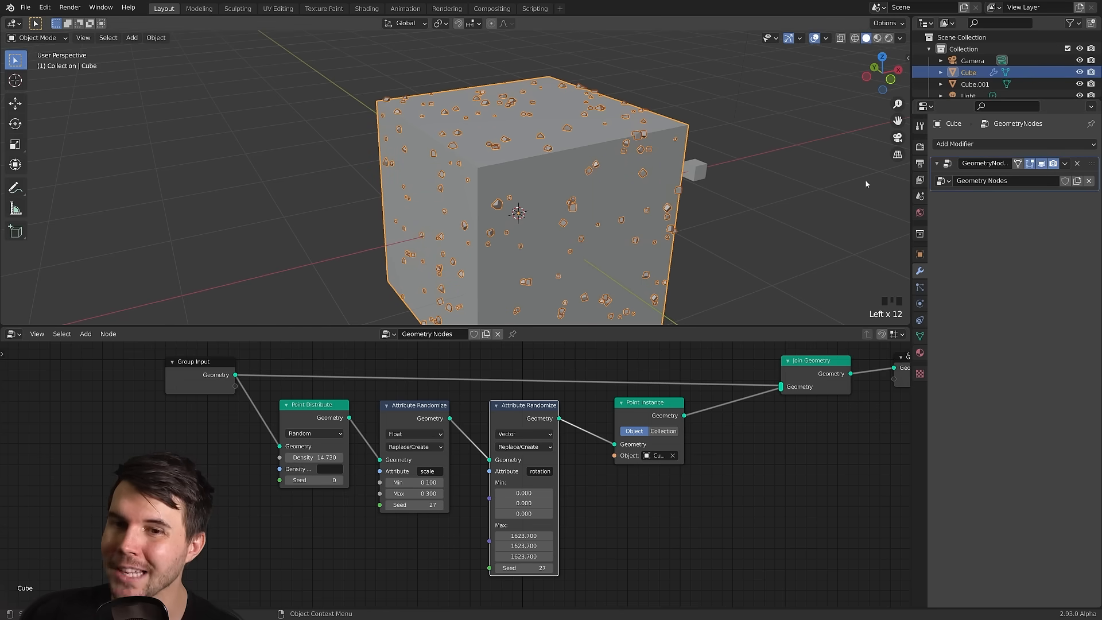
Add a Subdivision Surface modifier to the cube after Geometry Nodes, deselect everything, and inspect its effect on the instances.
{"action": "left_click", "coordinate": [963, 144]}
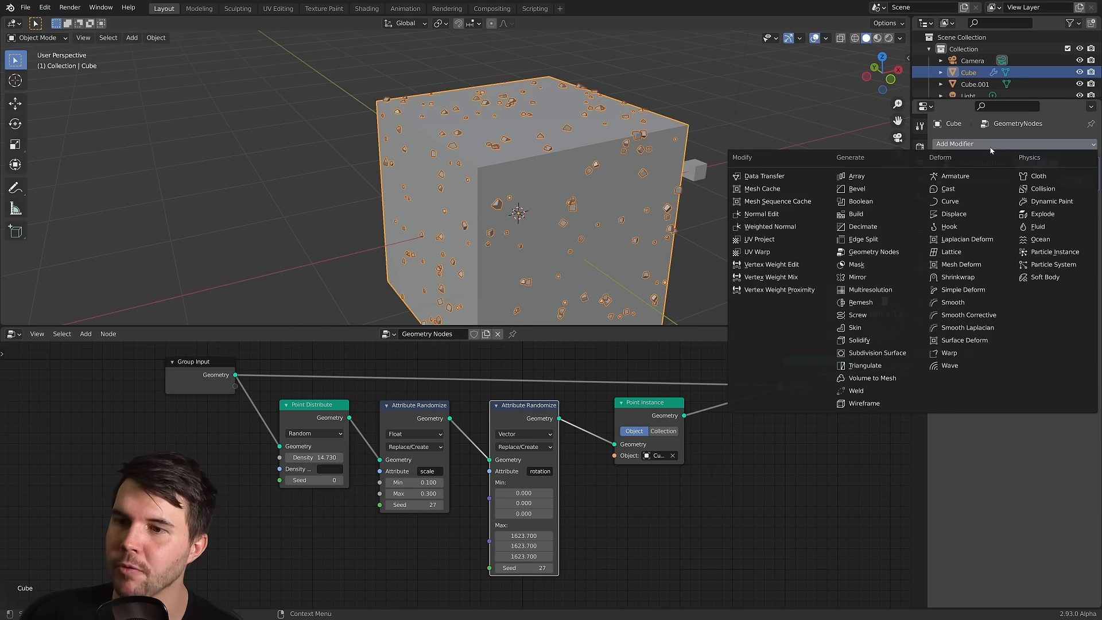
{"action": "left_click", "coordinate": [877, 352]}
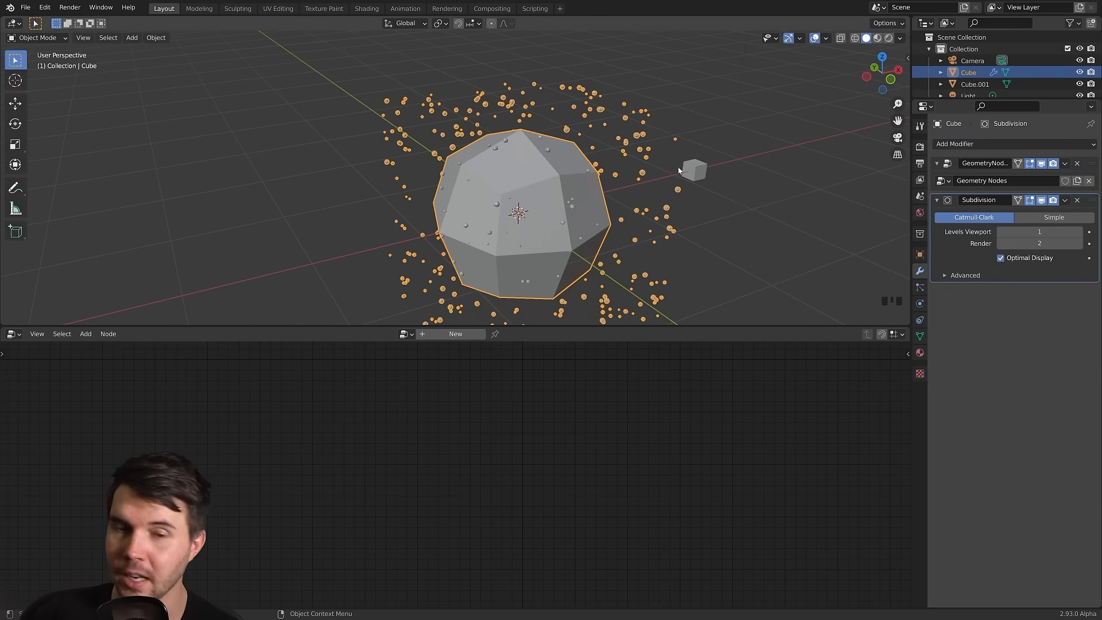
{"action": "key", "text": "alt+a"}
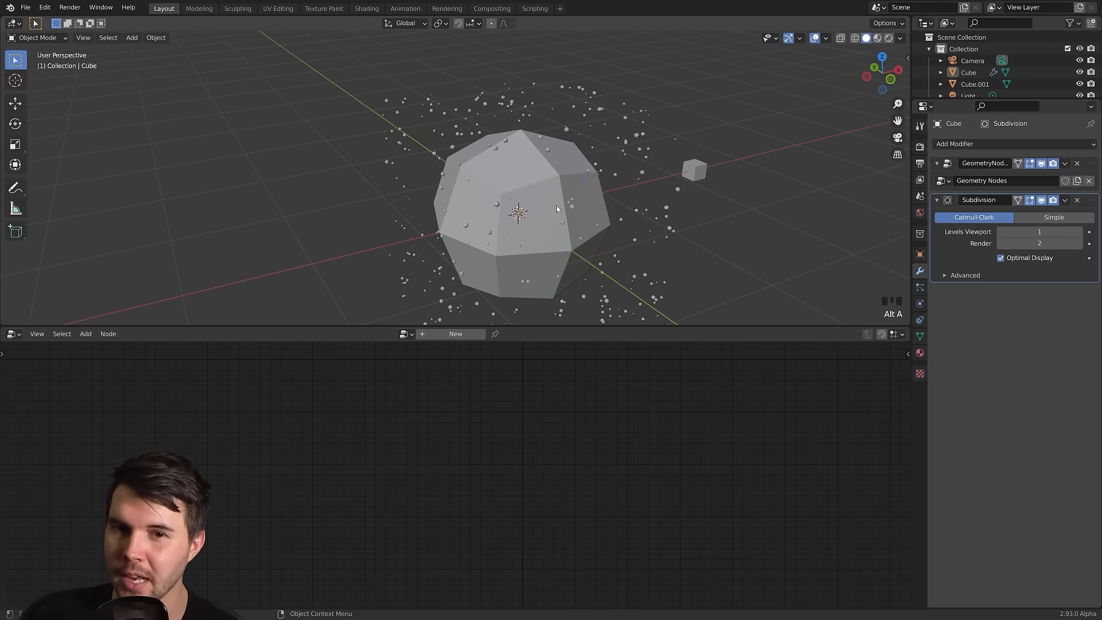
{"action": "scroll", "coordinate": [537, 206], "scroll_direction": "up", "scroll_amount": 3}
{"action": "scroll", "coordinate": [593, 126], "scroll_direction": "down", "scroll_amount": 3}
{"action": "middle_click_drag", "start_coordinate": [594, 172], "coordinate": [616, 187]}
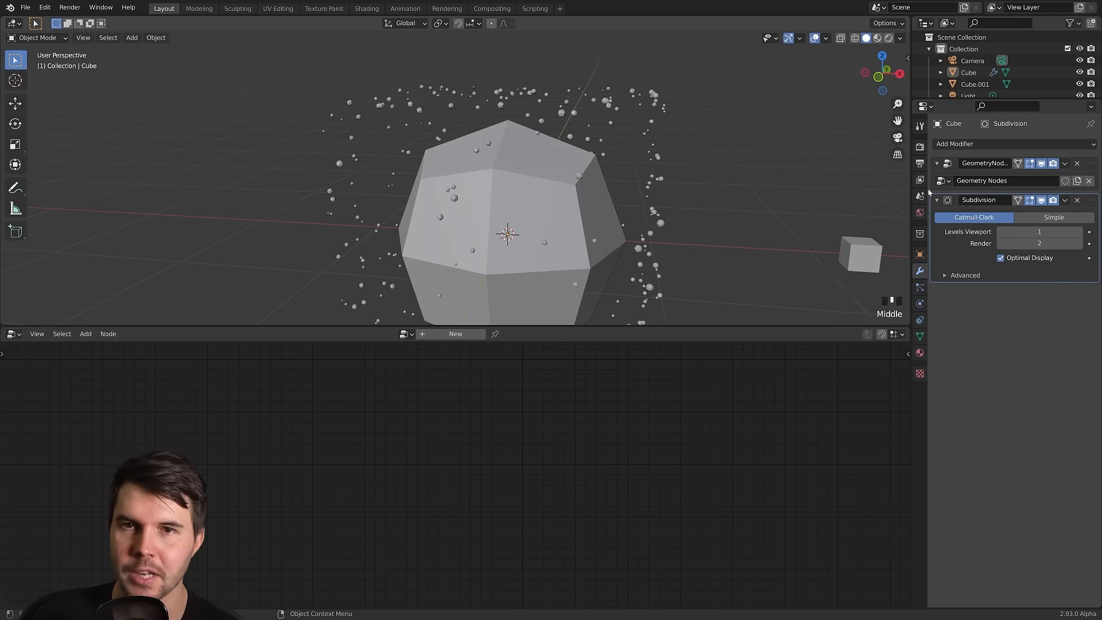
Reorder the cube's modifiers so that Subdivision comes before Geometry Nodes.
{"action": "left_click_drag", "start_coordinate": [1092, 201], "coordinate": [1083, 155]}
{"action": "scroll", "coordinate": [646, 184], "scroll_direction": "down", "scroll_amount": 2}
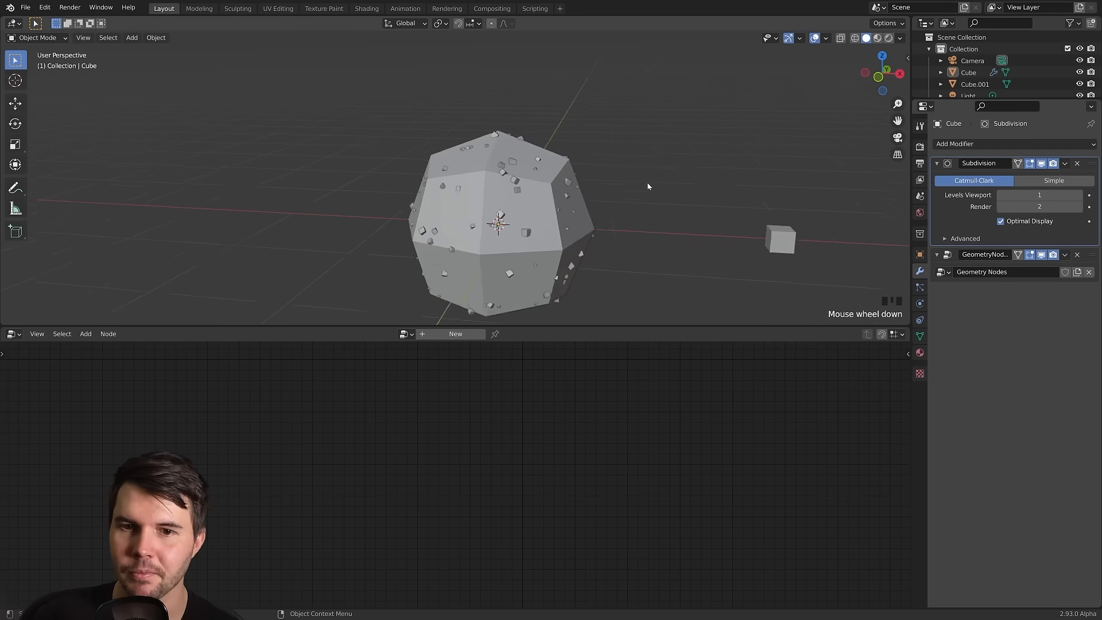
{"action": "middle_click_drag", "start_coordinate": [647, 184], "coordinate": [633, 193]}
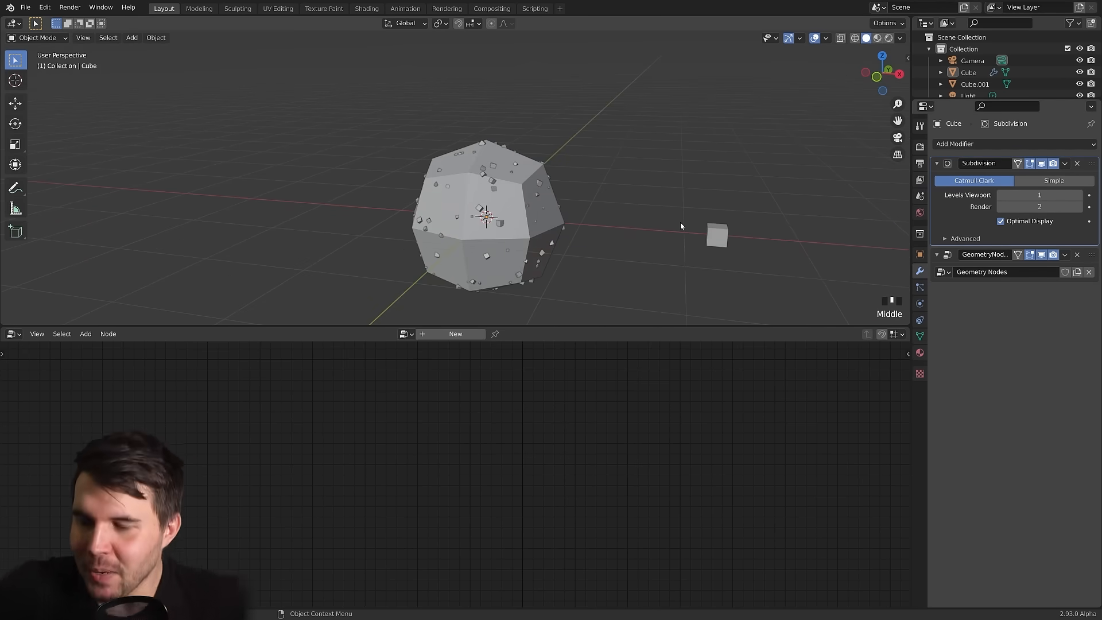
Select the large cube and alternate the active modifier between Subdivision and Geometry Nodes to compare what the node editor shows.
{"action": "left_click", "coordinate": [452, 185]}
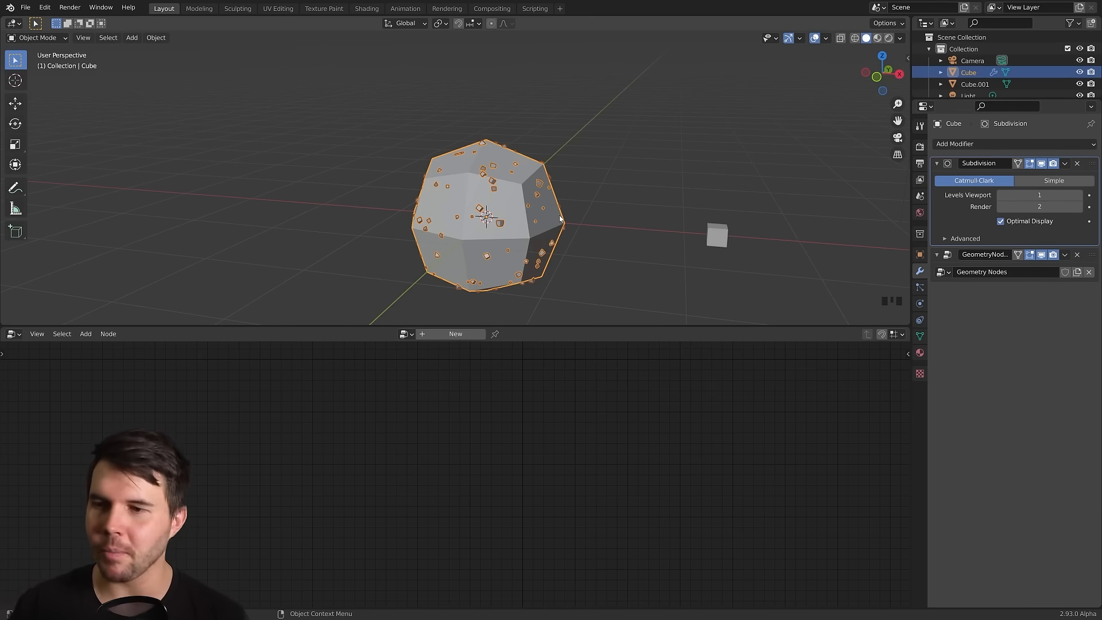
{"action": "scroll", "coordinate": [688, 236], "scroll_direction": "up", "scroll_amount": 2}
{"action": "scroll", "coordinate": [735, 228], "scroll_direction": "down", "scroll_amount": 2}
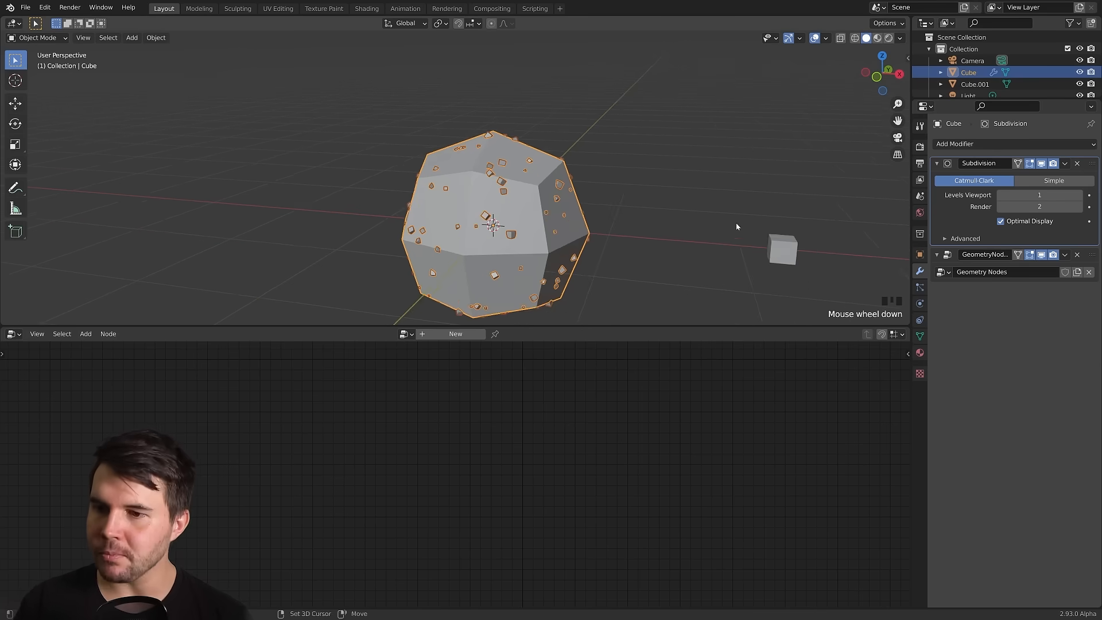
{"action": "middle_click_drag", "start_coordinate": [735, 228], "coordinate": [671, 189], "text": "shift"}
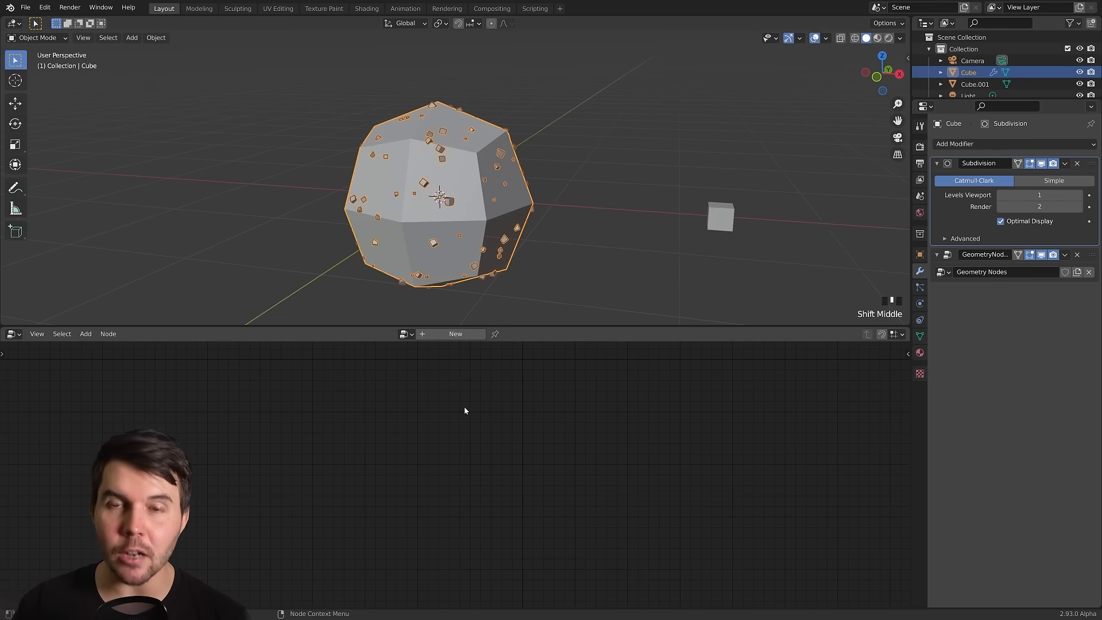
{"action": "left_click", "coordinate": [935, 265]}
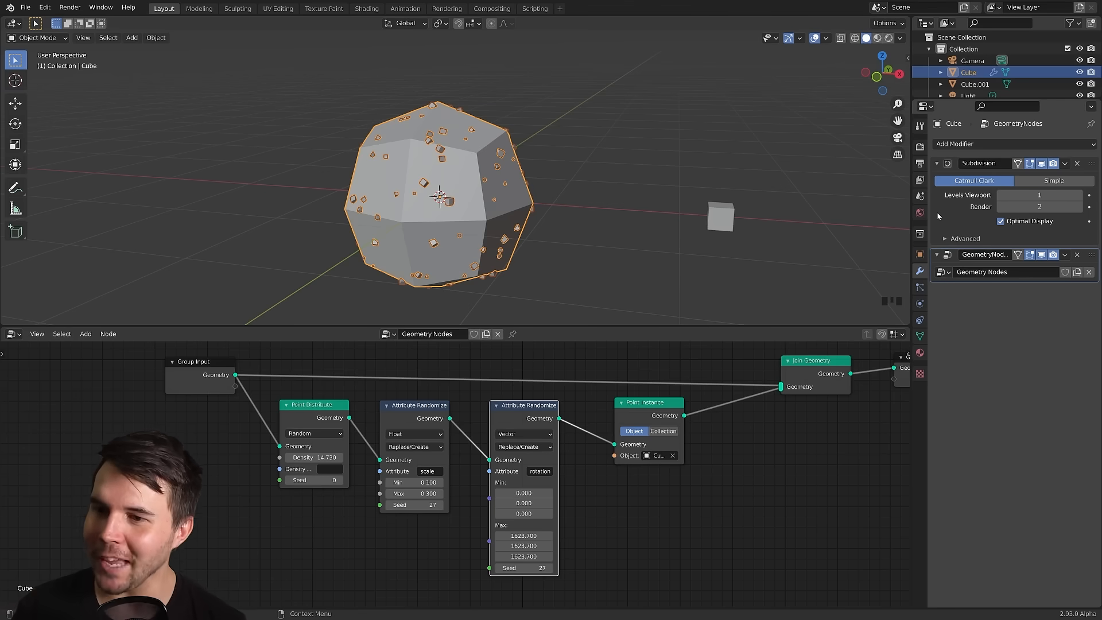
{"action": "left_click", "coordinate": [937, 210]}
{"action": "left_click", "coordinate": [948, 265]}
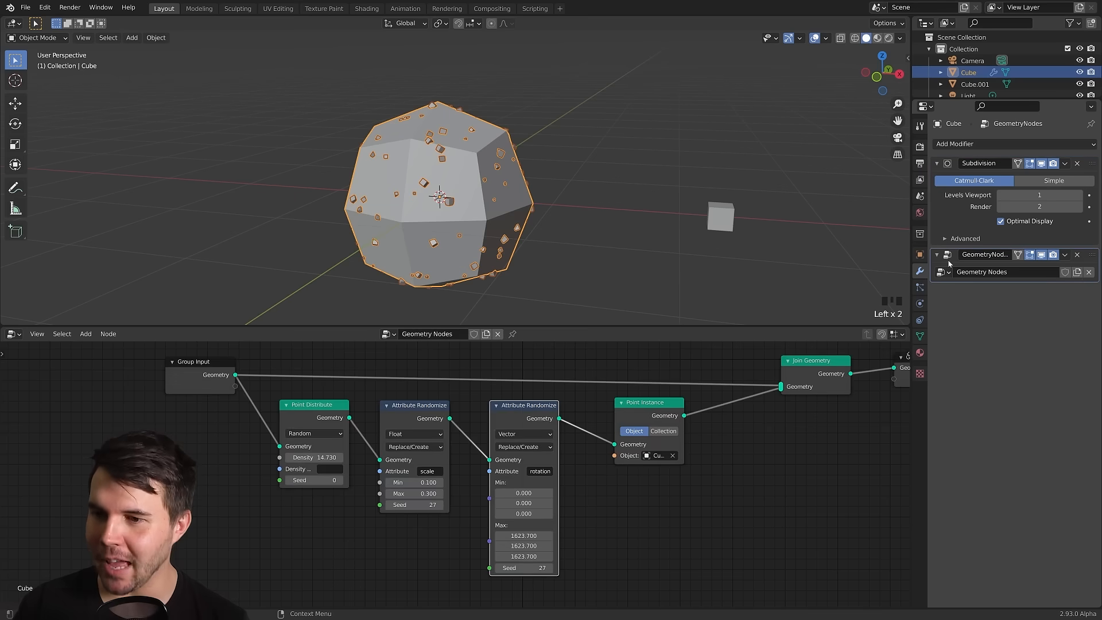
{"action": "left_click", "coordinate": [937, 229]}
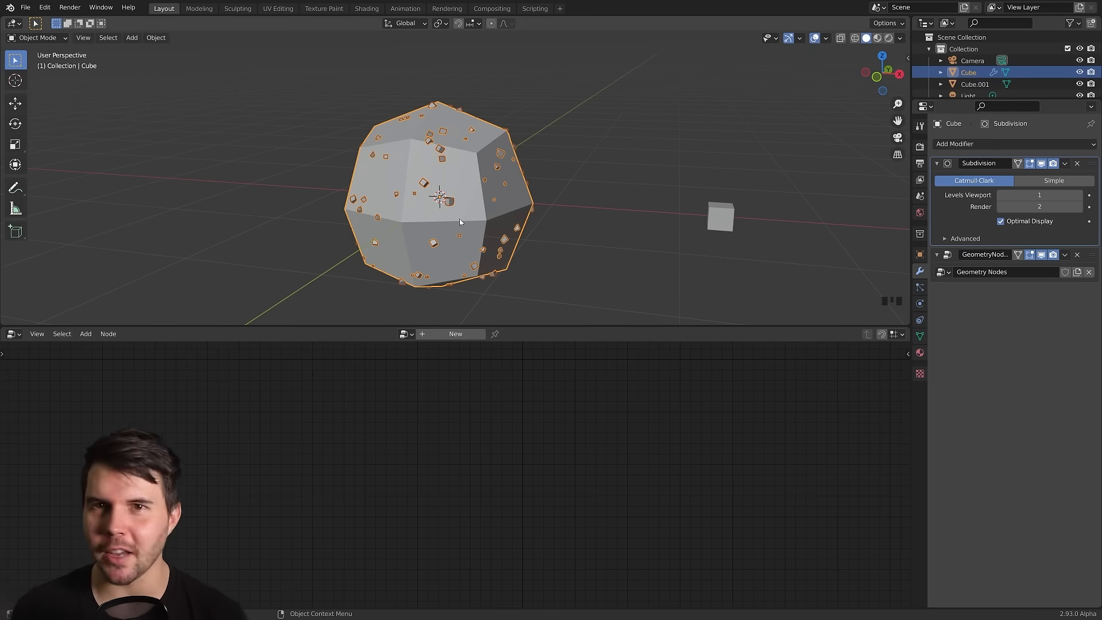
{"action": "double_click", "coordinate": [528, 415]}
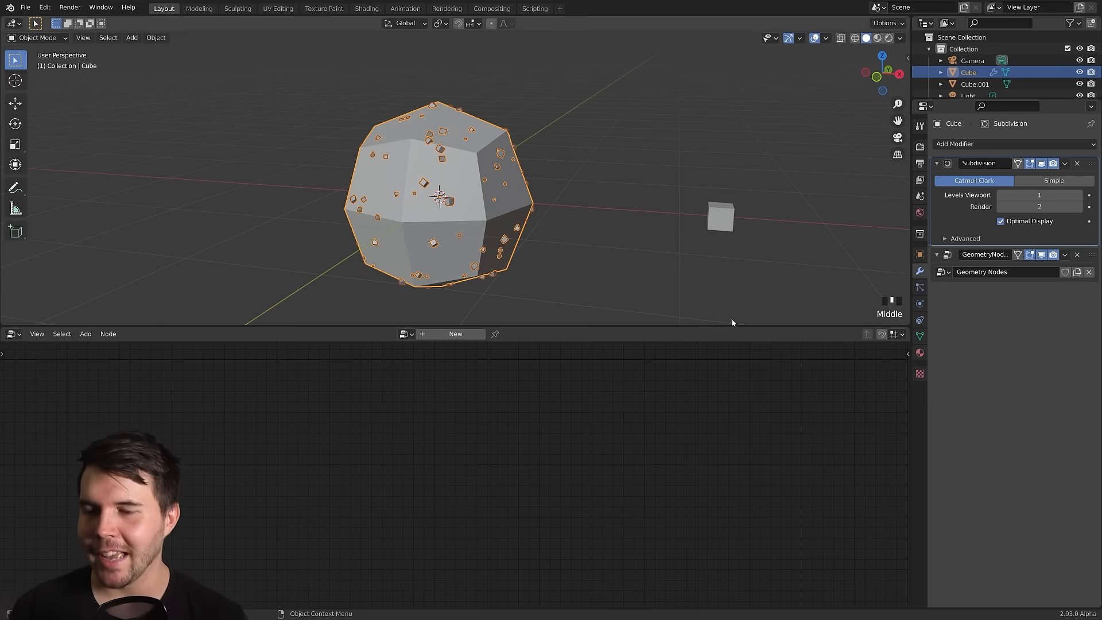
{"action": "left_click", "coordinate": [953, 262]}
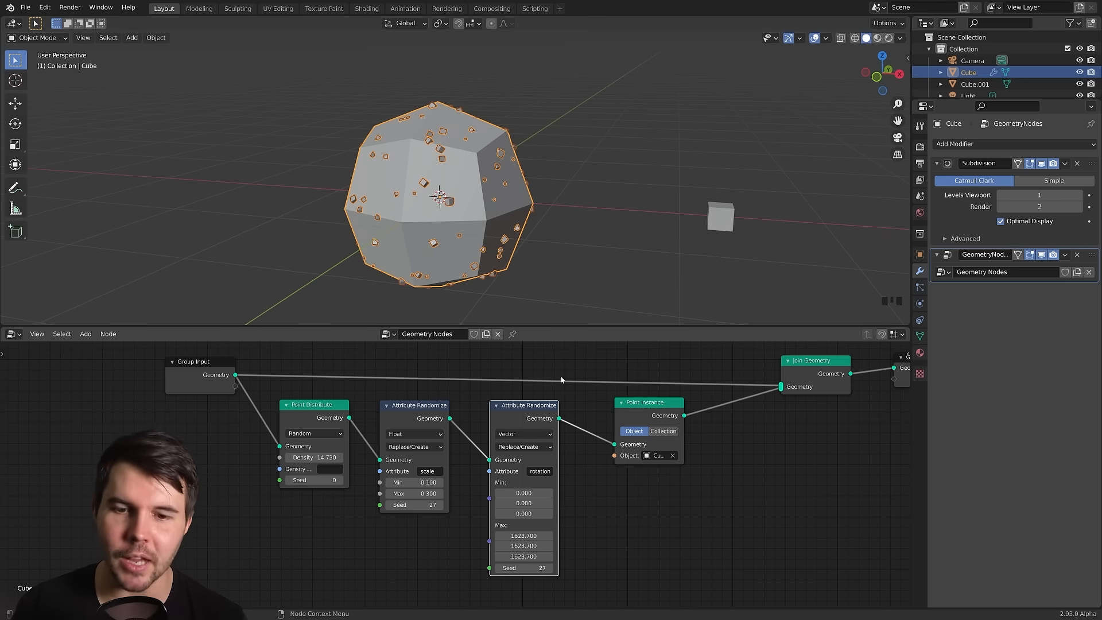
Pin the Geometry Nodes tree in the node editor, deselect the cube, and switch the active modifier to check the pinned tree.
{"action": "left_click", "coordinate": [512, 335]}
{"action": "left_click", "coordinate": [578, 295]}
{"action": "left_click", "coordinate": [962, 243]}
{"action": "left_click", "coordinate": [952, 251]}
{"action": "left_click", "coordinate": [952, 252]}
{"action": "left_click", "coordinate": [947, 229]}
{"action": "left_click", "coordinate": [954, 250]}
{"action": "left_click", "coordinate": [942, 257]}
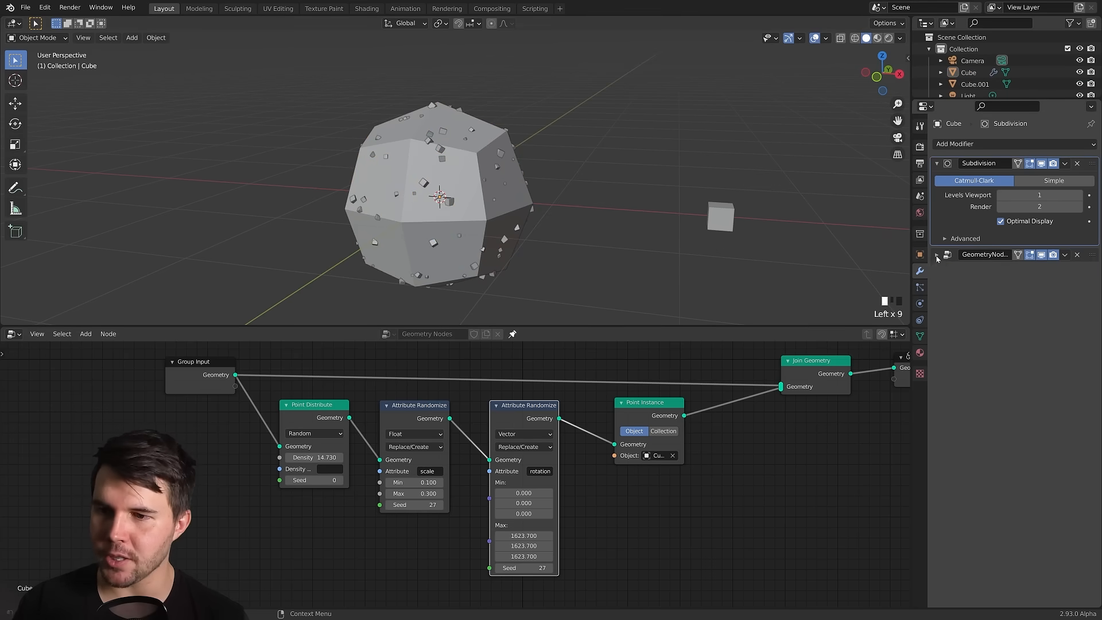
{"action": "left_click", "coordinate": [937, 255]}
{"action": "left_click", "coordinate": [943, 271]}
{"action": "left_click", "coordinate": [877, 289]}
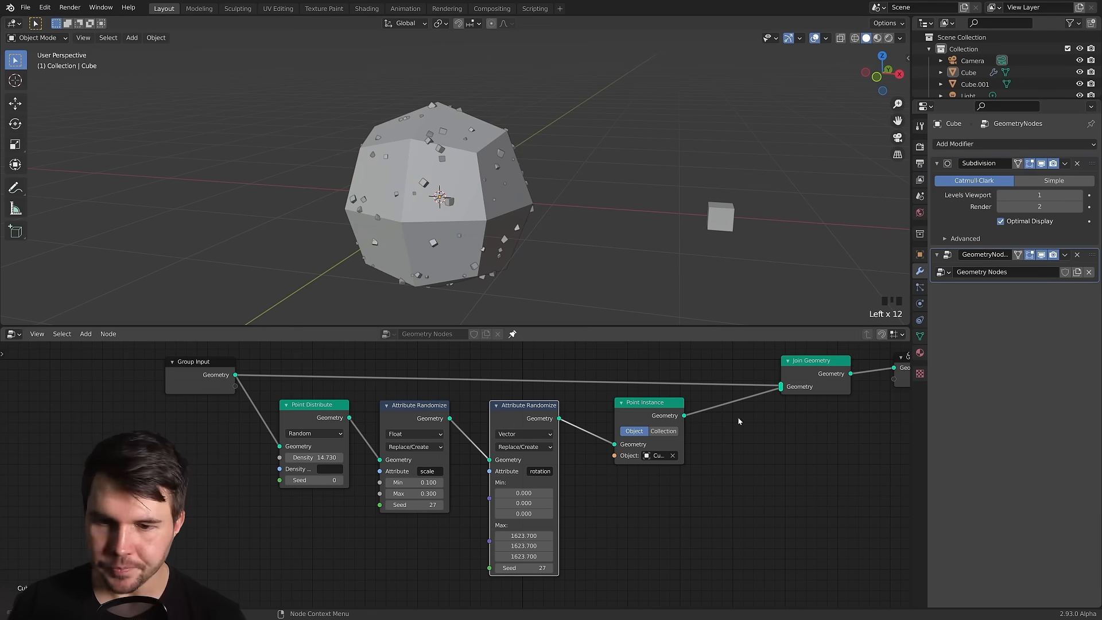
Move the Group Input node slightly away from the other nodes and raise the Point Distribute density to 437.830.
{"action": "scroll", "coordinate": [677, 390], "scroll_direction": "up", "scroll_amount": 2}
{"action": "middle_click_drag", "start_coordinate": [270, 448], "coordinate": [441, 481]}
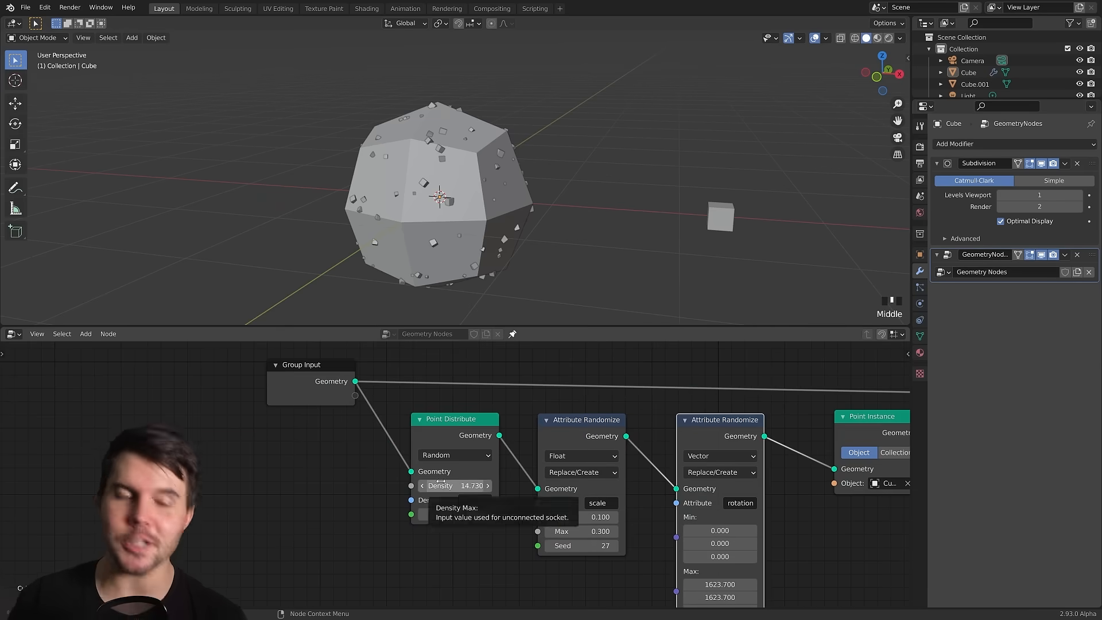
{"action": "left_click_drag", "start_coordinate": [327, 388], "coordinate": [298, 390]}
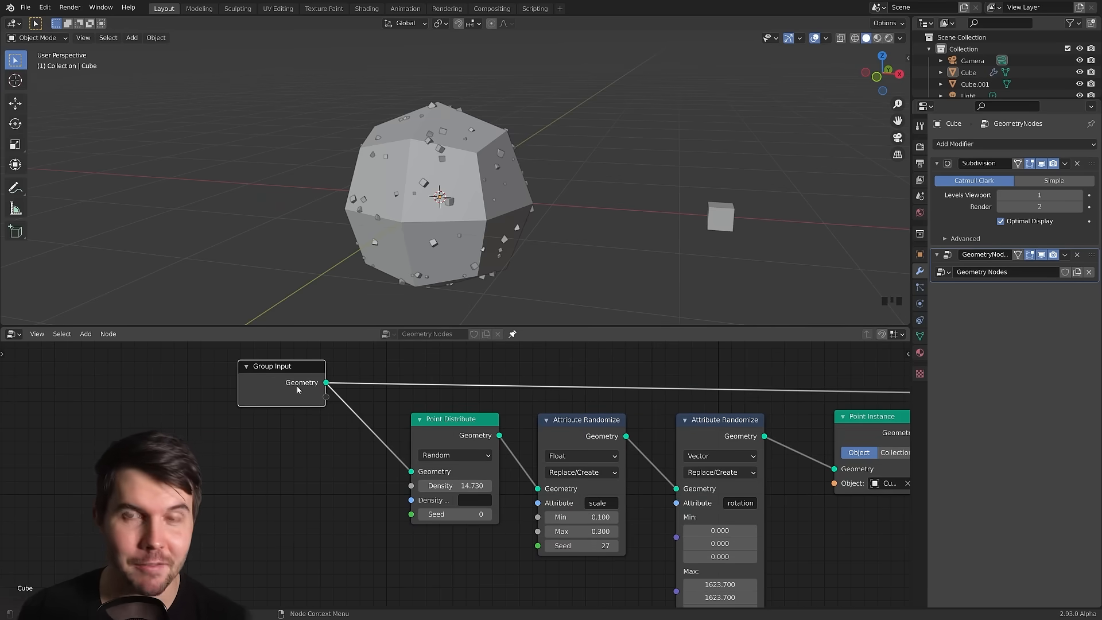
{"action": "scroll", "coordinate": [453, 485], "scroll_direction": "up", "scroll_amount": 1}
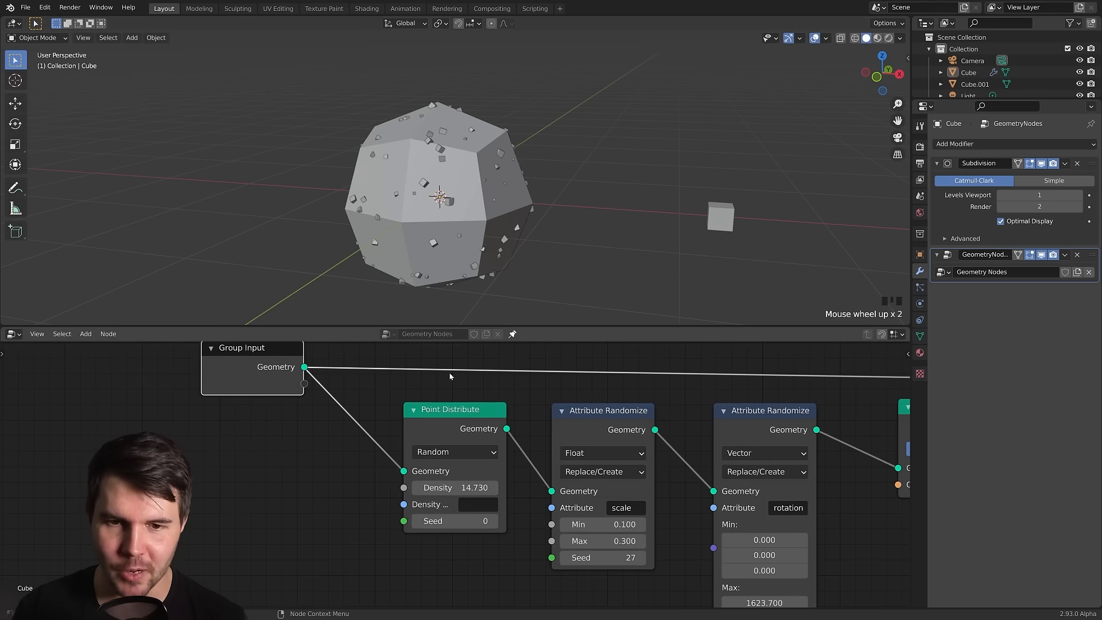
{"action": "left_click_drag", "start_coordinate": [453, 488], "coordinate": [493, 487]}
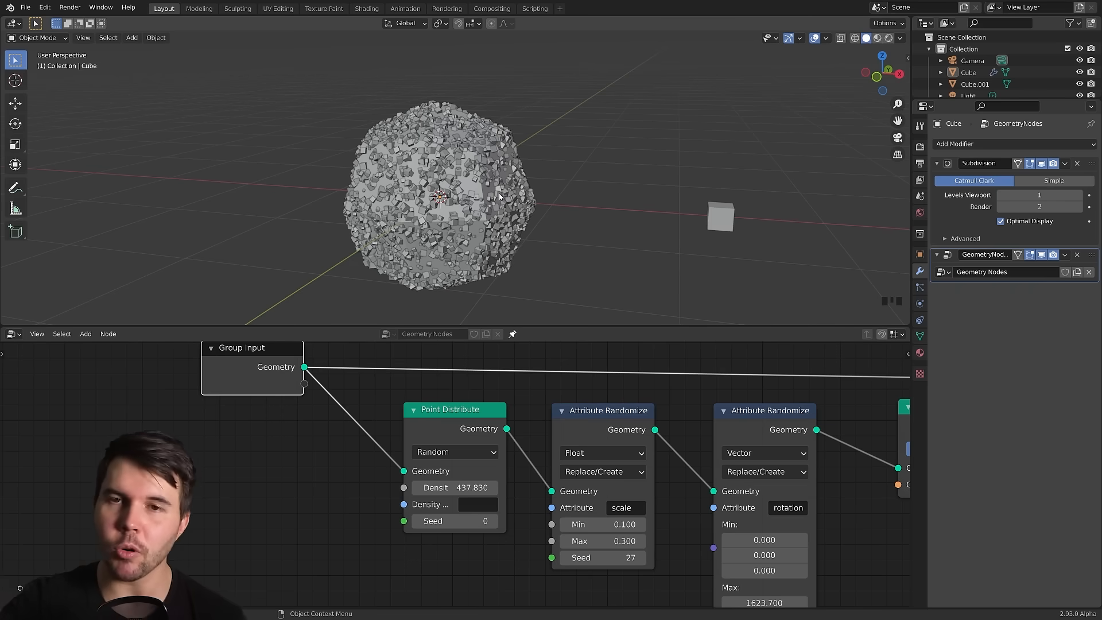
Expose the Point Distribute node's density as a modifier input by linking its socket to the empty Group Input socket.
{"action": "middle_click_drag", "start_coordinate": [639, 246], "coordinate": [621, 250]}
{"action": "scroll", "coordinate": [621, 248], "scroll_direction": "down", "scroll_amount": 4}
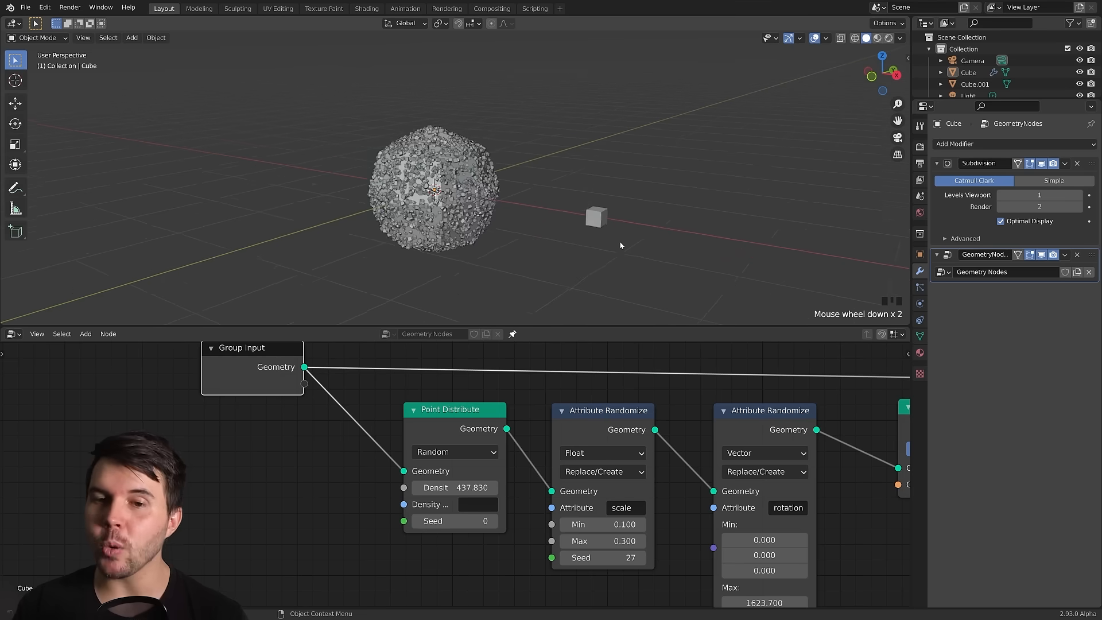
{"action": "scroll", "coordinate": [520, 389], "scroll_direction": "down", "scroll_amount": 1}
{"action": "middle_click_drag", "start_coordinate": [520, 388], "coordinate": [344, 362]}
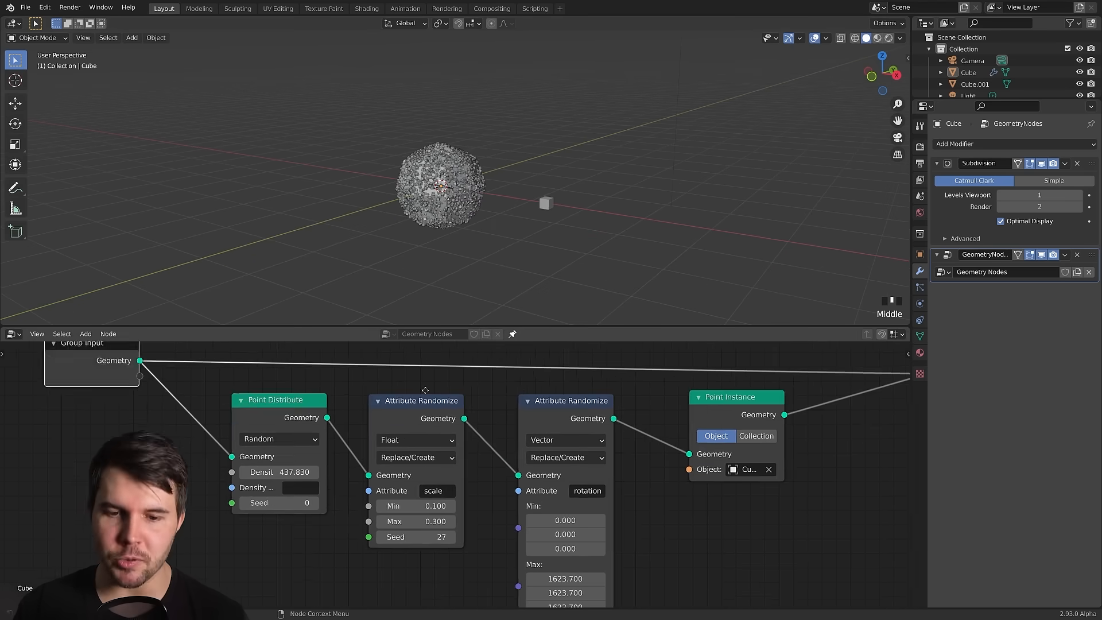
{"action": "scroll", "coordinate": [344, 362], "scroll_direction": "down", "scroll_amount": 3}
{"action": "middle_click_drag", "start_coordinate": [485, 459], "coordinate": [585, 413]}
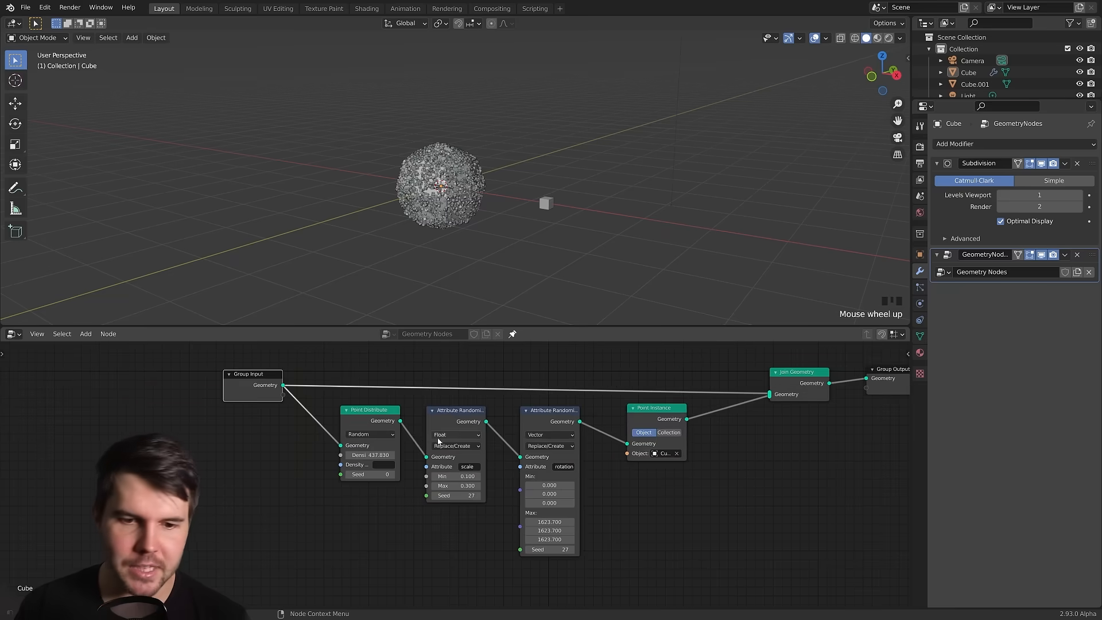
{"action": "scroll", "coordinate": [434, 471], "scroll_direction": "up", "scroll_amount": 4}
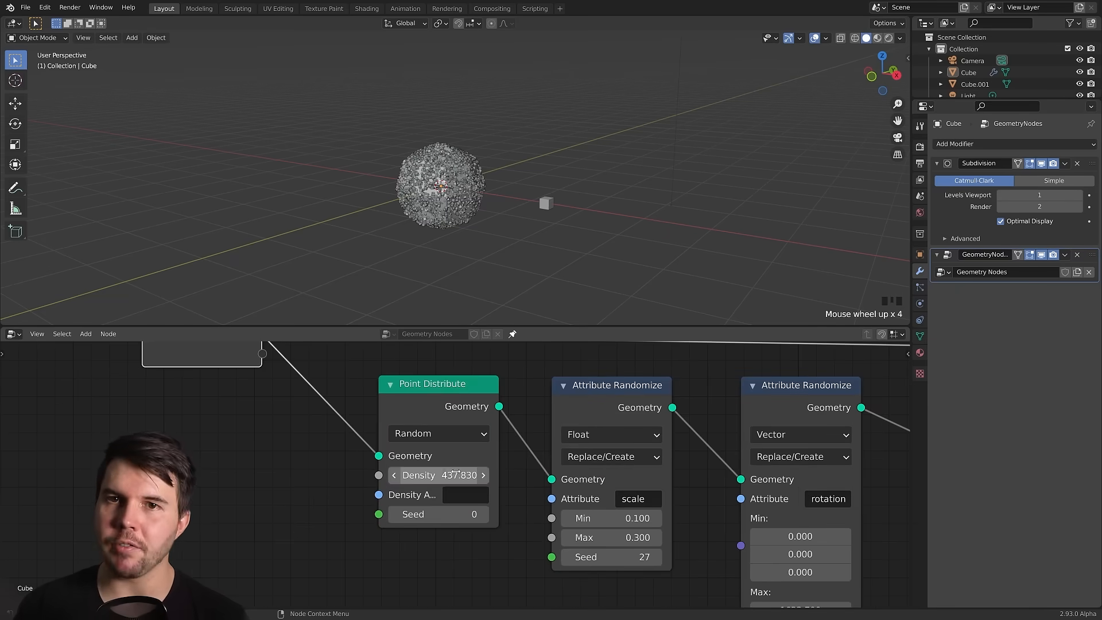
{"action": "middle_click_drag", "start_coordinate": [448, 414], "coordinate": [455, 459]}
{"action": "left_click_drag", "start_coordinate": [385, 520], "coordinate": [268, 400]}
{"action": "left_click", "coordinate": [249, 405]}
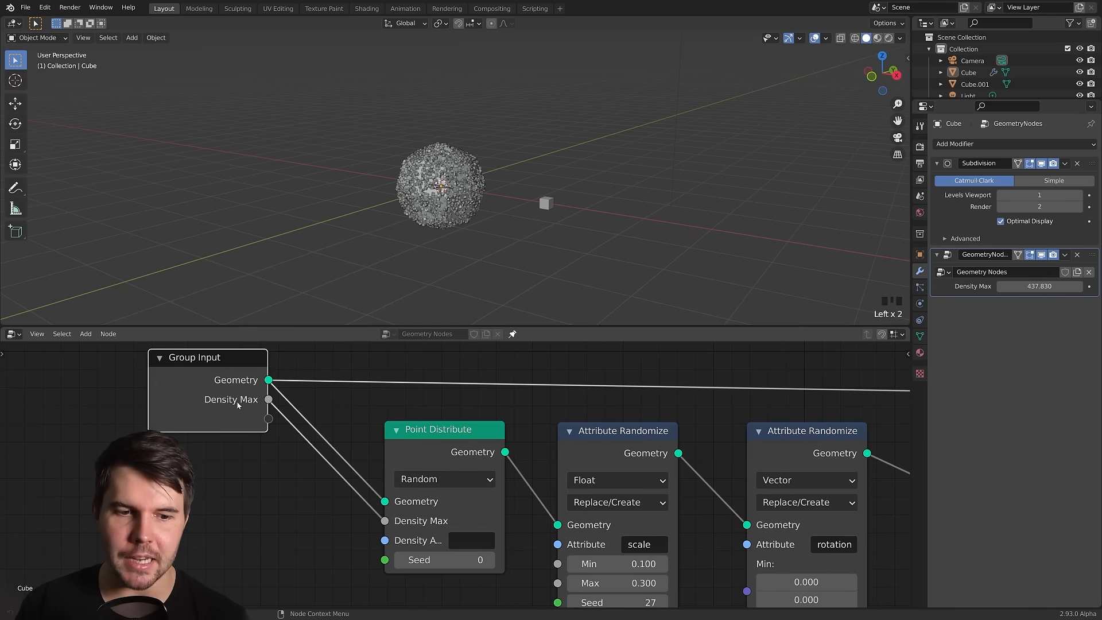
Nudge the Point Distribute node slightly downward and lower the modifier's Density Max to 330.720.
{"action": "scroll", "coordinate": [355, 230], "scroll_direction": "up", "scroll_amount": 3}
{"action": "mouse_move", "coordinate": [434, 443]}
{"action": "left_mouse_down"}
{"action": "mouse_move", "coordinate": [434, 425]}
{"action": "mouse_move", "coordinate": [432, 464]}
{"action": "left_mouse_up"}
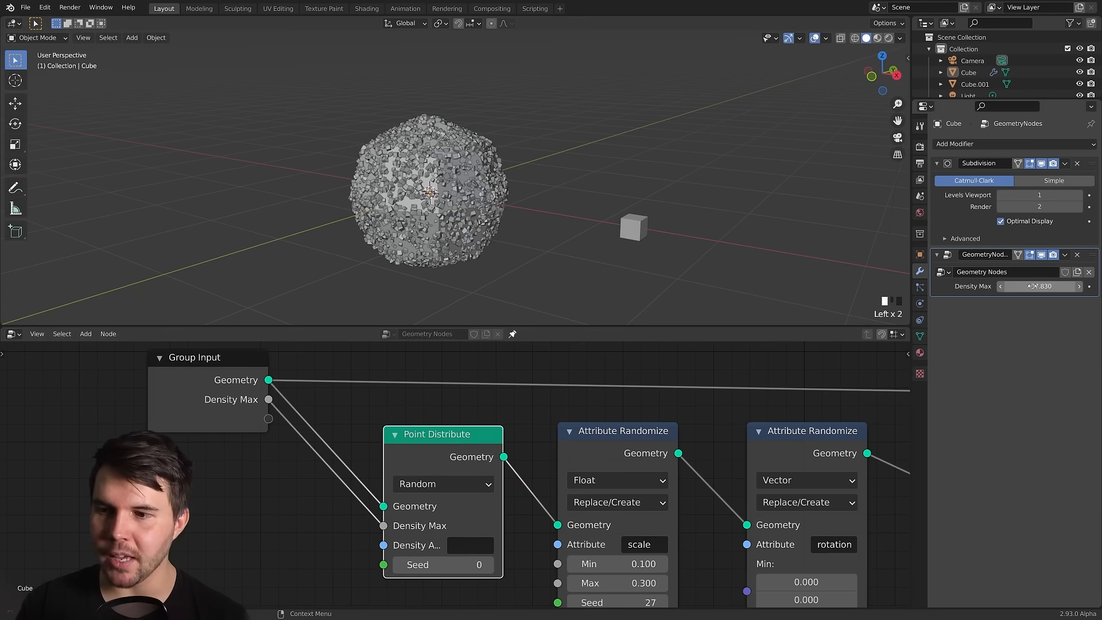
{"action": "left_click_drag", "start_coordinate": [1032, 286], "coordinate": [1008, 283]}
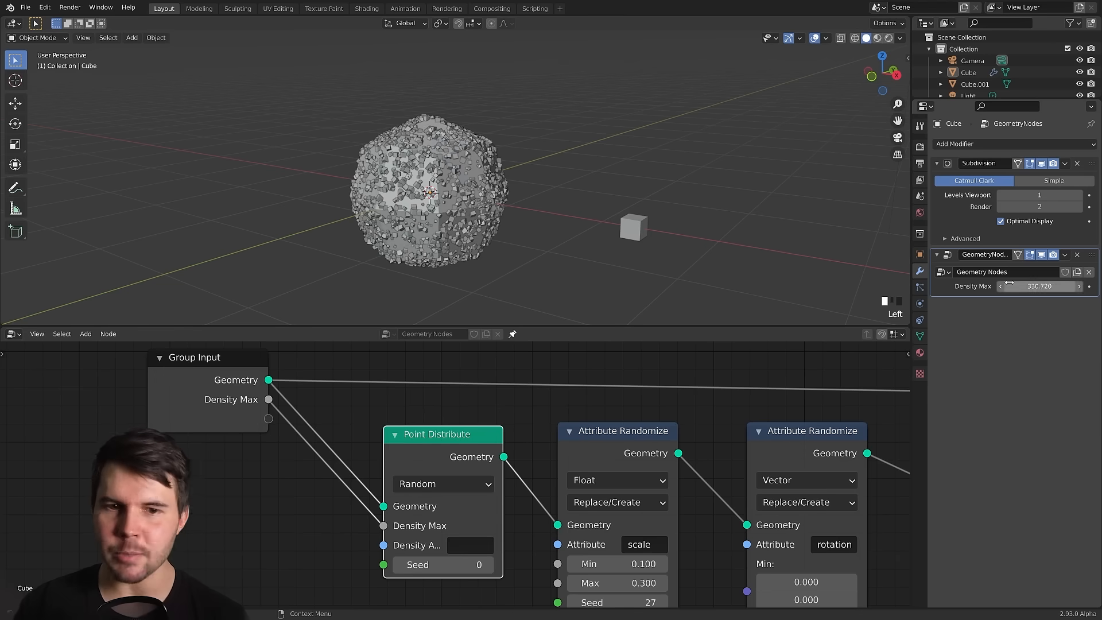
Rename the node group's Density Max input to "Sugar Amount" in the group input settings, and hide those settings.
{"action": "key", "text": "n"}
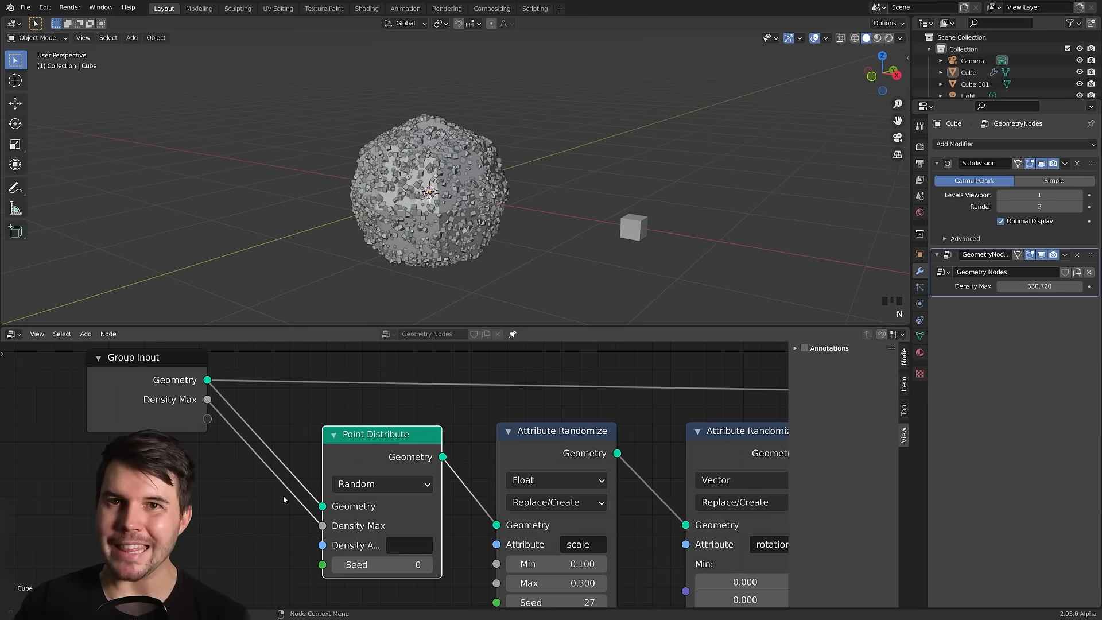
{"action": "left_click", "coordinate": [904, 356]}
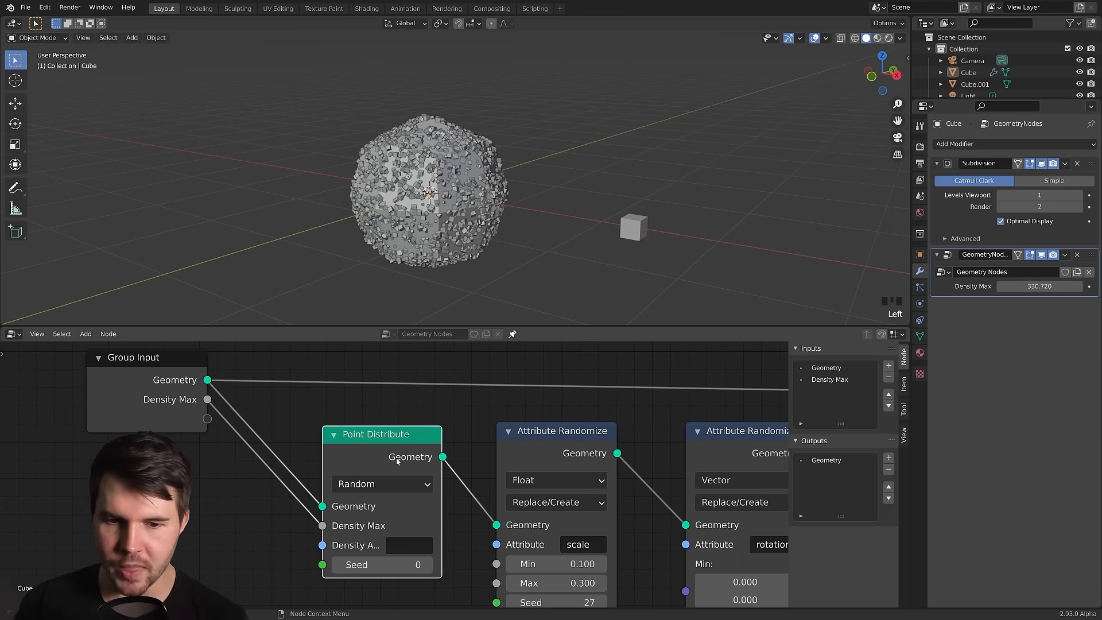
{"action": "left_click", "coordinate": [123, 403]}
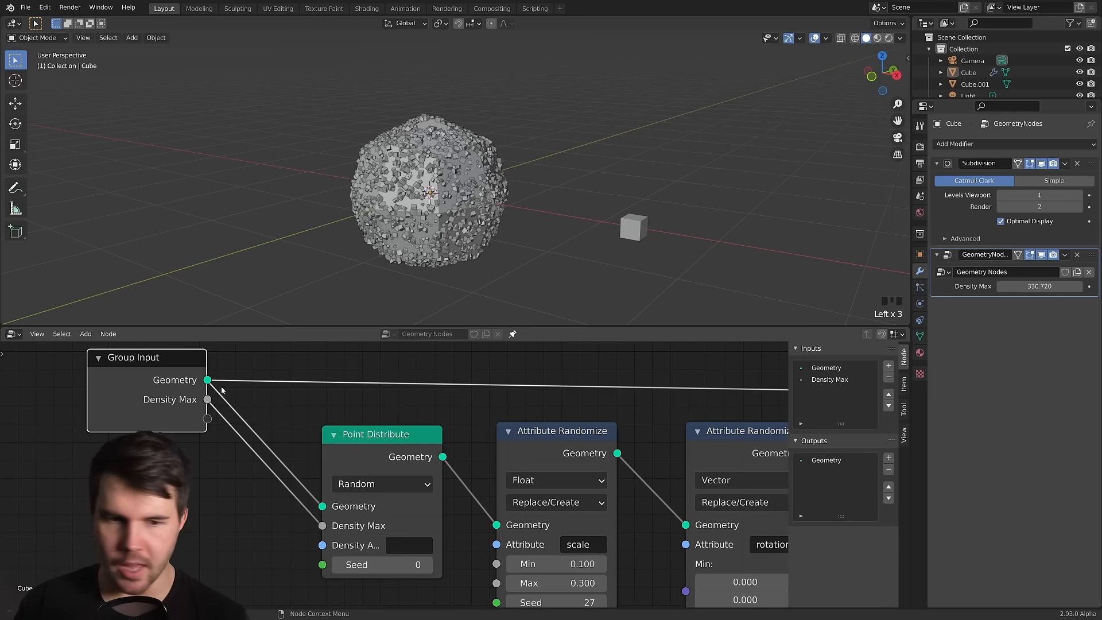
{"action": "left_click", "coordinate": [346, 463]}
{"action": "left_click", "coordinate": [117, 386]}
{"action": "left_click", "coordinate": [829, 381]}
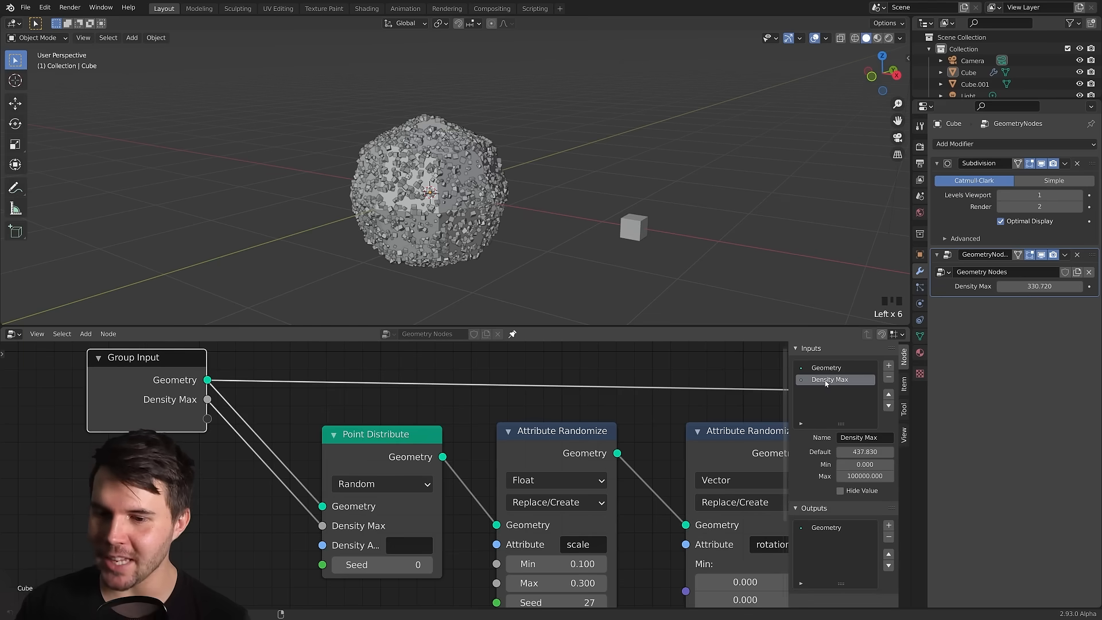
{"action": "double_click", "coordinate": [826, 380]}
{"action": "left_click", "coordinate": [862, 442]}
{"action": "left_click", "coordinate": [863, 439]}
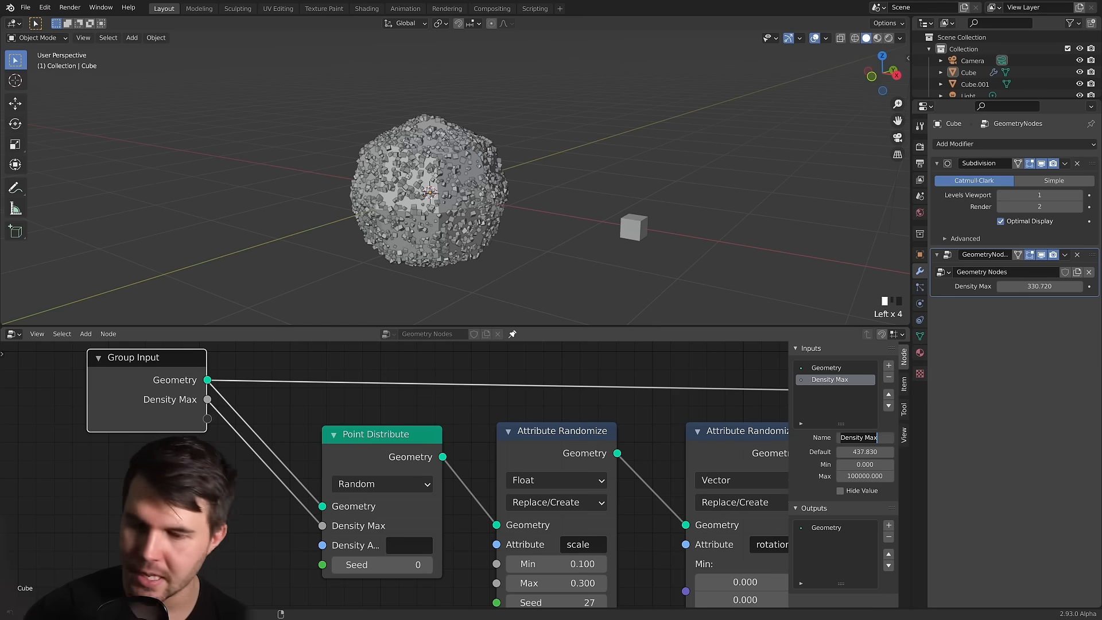
{"action": "type", "text": "Sugar"}
{"action": "type", "text": " C"}
{"action": "type", "text": " Amount"}
{"action": "key", "text": "Return"}
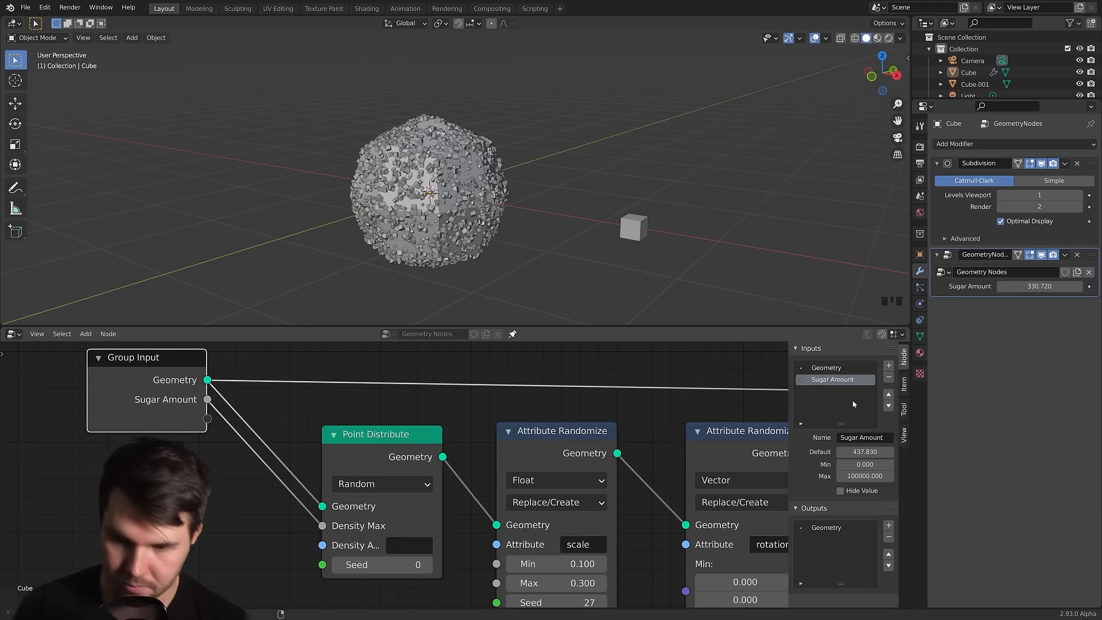
{"action": "key", "text": "n"}
Lower the modifier's Sugar Amount to 309.230 and deselect everything in the viewport.
{"action": "mouse_move", "coordinate": [1031, 287]}
{"action": "left_mouse_down"}
{"action": "mouse_move", "coordinate": [1051, 286]}
{"action": "mouse_move", "coordinate": [1015, 287]}
{"action": "left_mouse_up"}
{"action": "key", "text": "alt+a"}
{"action": "key", "text": "alt+a"}
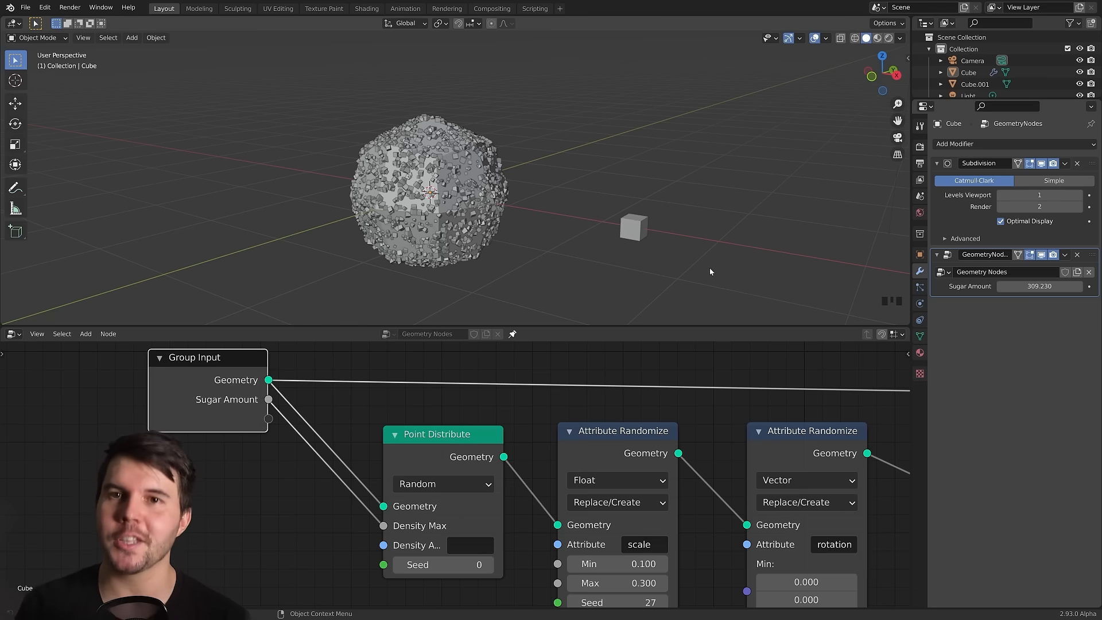
Examine the scattered cubes on the subdivided cube up close and from several angles, along with the node tree.
{"action": "scroll", "coordinate": [551, 157], "scroll_direction": "up", "scroll_amount": 5}
{"action": "scroll", "coordinate": [549, 184], "scroll_direction": "down", "scroll_amount": 5}
{"action": "middle_click_drag", "start_coordinate": [532, 208], "coordinate": [576, 212]}
{"action": "scroll", "coordinate": [575, 213], "scroll_direction": "up", "scroll_amount": 2}
{"action": "scroll", "coordinate": [537, 448], "scroll_direction": "down", "scroll_amount": 2}
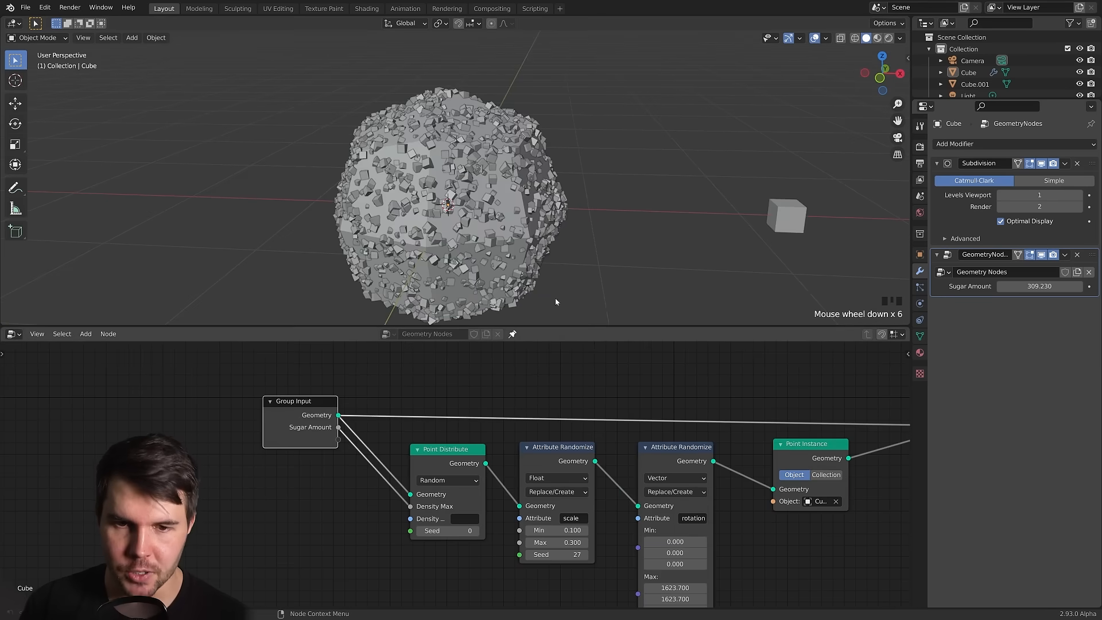
{"action": "scroll", "coordinate": [528, 233], "scroll_direction": "down", "scroll_amount": 3}
{"action": "scroll", "coordinate": [496, 227], "scroll_direction": "up", "scroll_amount": 1}
{"action": "middle_click_drag", "start_coordinate": [529, 234], "coordinate": [506, 212]}
{"action": "scroll", "coordinate": [497, 229], "scroll_direction": "up", "scroll_amount": 2}
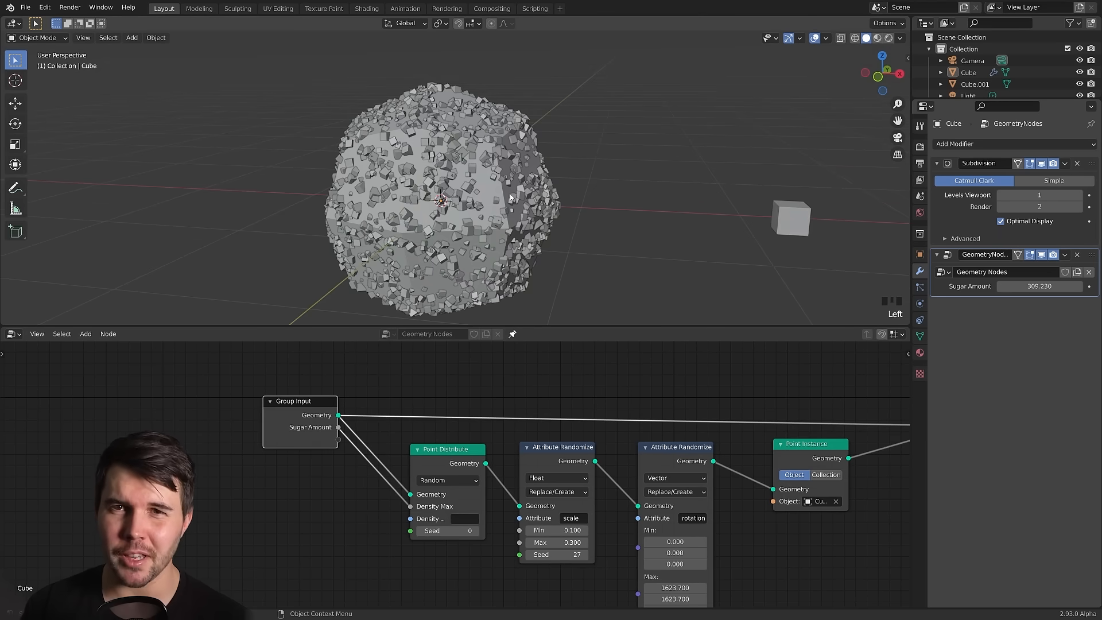
Select the large cube, switch to the front view, and show its transform values and dimensions.
{"action": "left_click", "coordinate": [510, 197]}
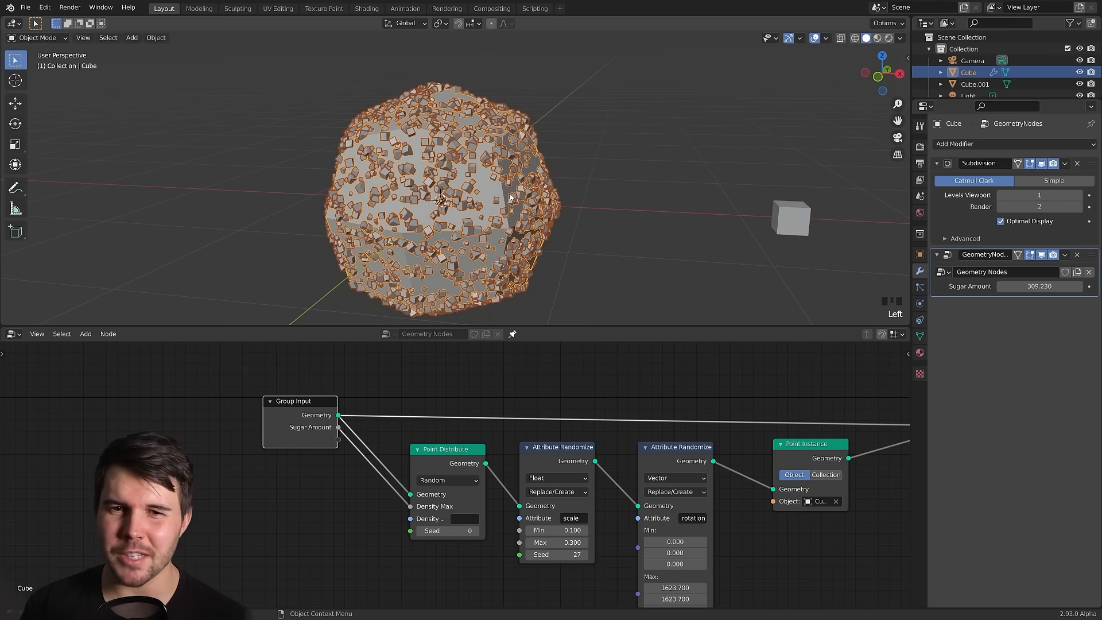
{"action": "key", "text": "alt+a"}
{"action": "left_click", "coordinate": [517, 196]}
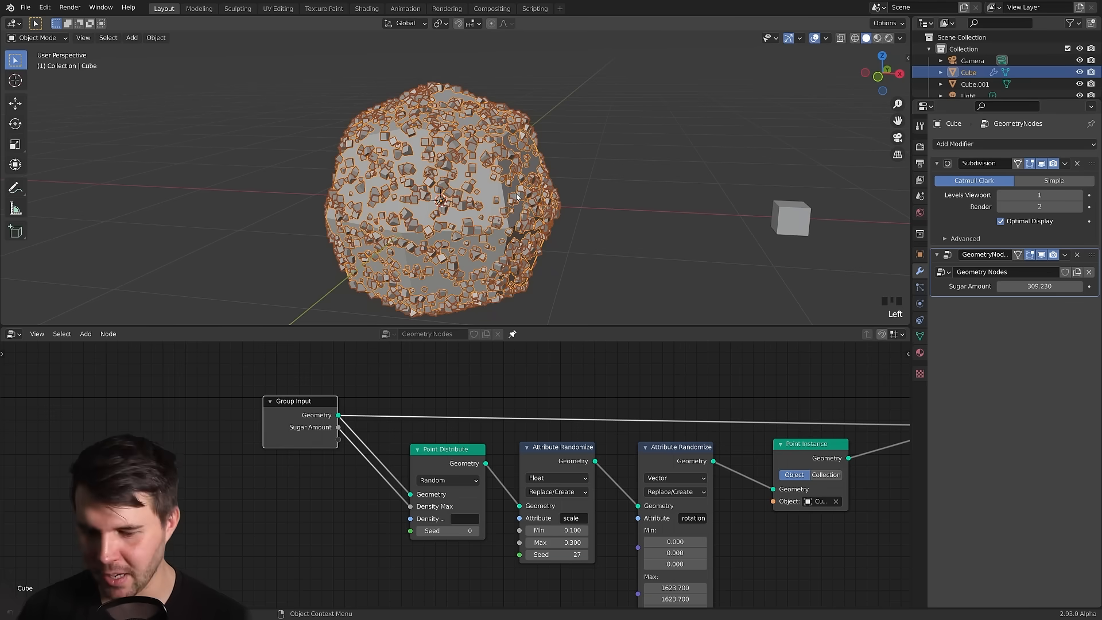
{"action": "key", "text": "KP_1"}
{"action": "middle_click_drag", "start_coordinate": [544, 199], "coordinate": [542, 185], "text": "shift"}
{"action": "middle_click_drag", "start_coordinate": [639, 189], "coordinate": [628, 174], "text": "shift"}
{"action": "key", "text": "n"}
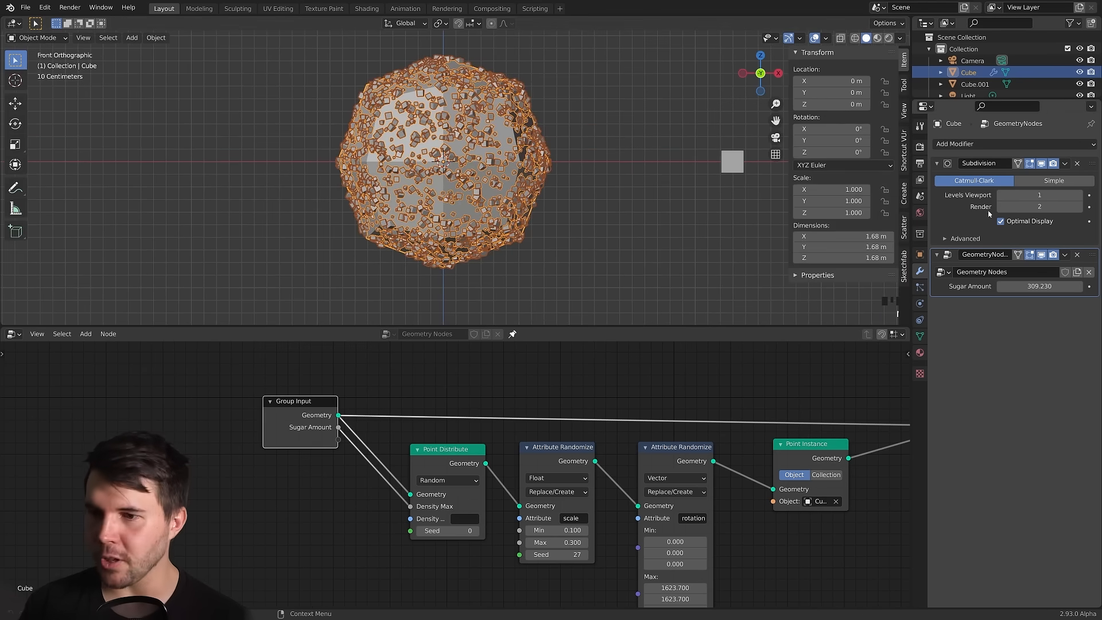
Turn off the Subdivision modifier's viewport display on the large cube and deselect everything.
{"action": "left_click", "coordinate": [1040, 163]}
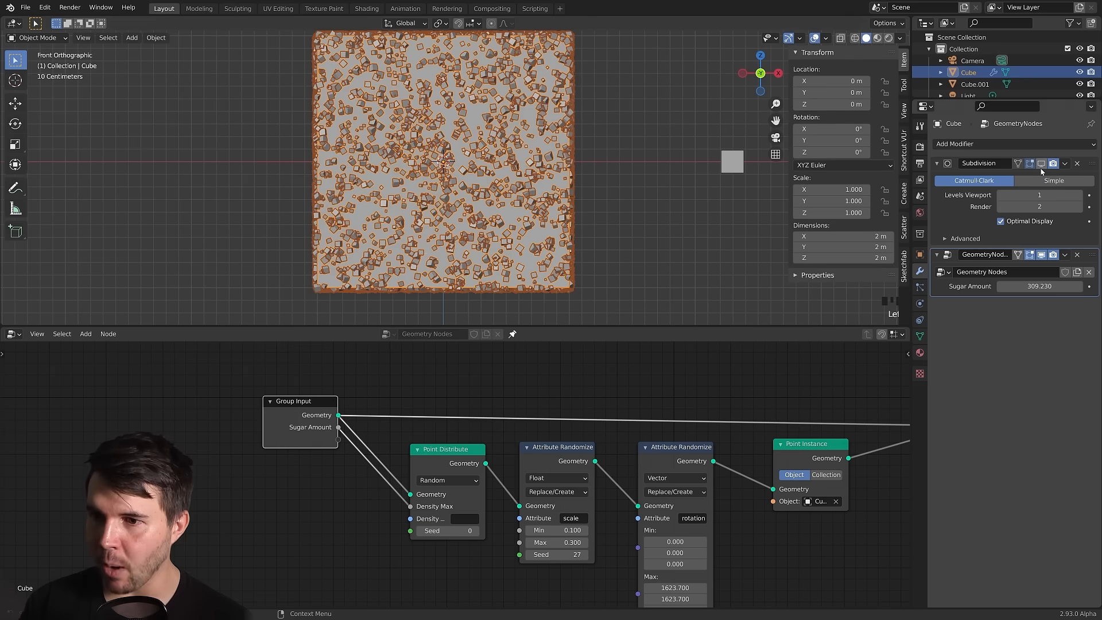
{"action": "middle_click_drag", "start_coordinate": [463, 195], "coordinate": [446, 228]}
{"action": "key", "text": "alt+a"}
{"action": "scroll", "coordinate": [447, 228], "scroll_direction": "down", "scroll_amount": 2}
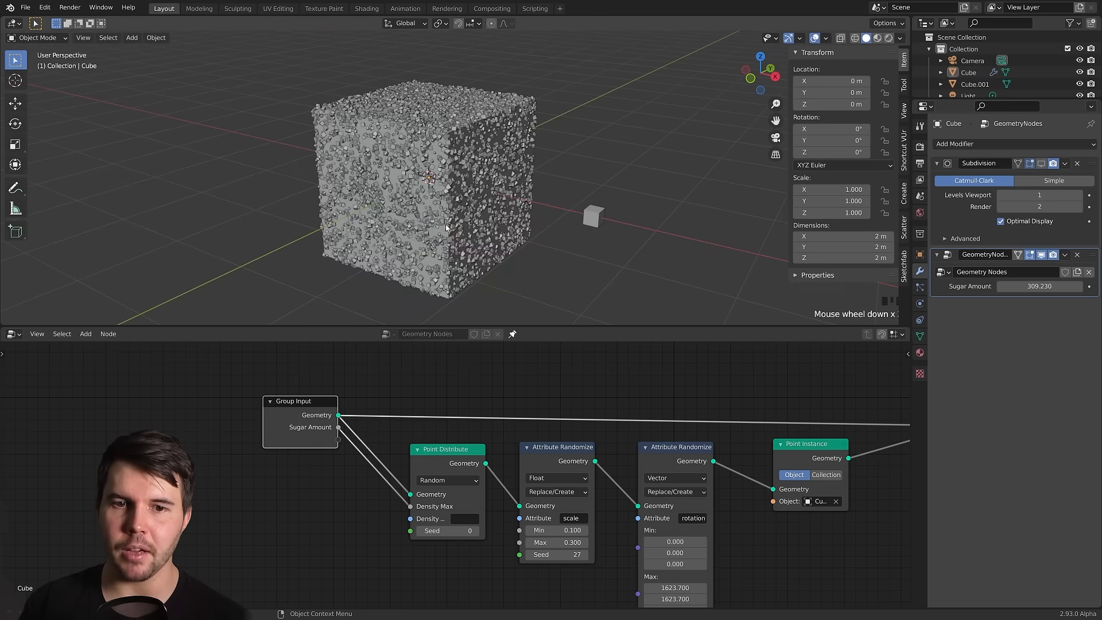
Select the large sugar-covered cube and scale it down to about 0.076.
{"action": "left_click", "coordinate": [464, 193]}
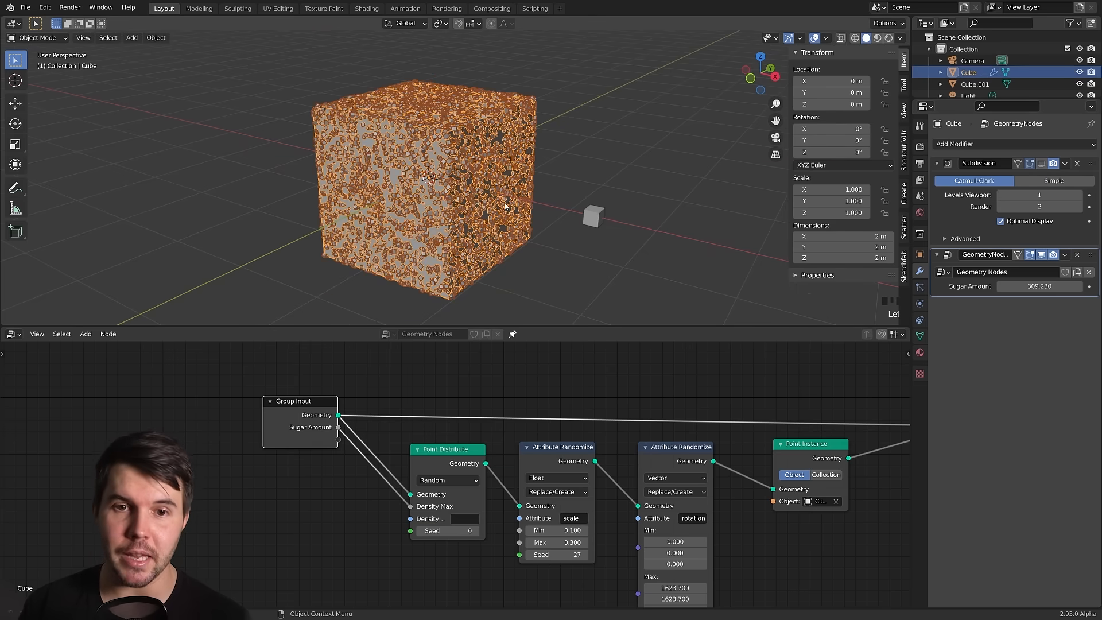
{"action": "middle_click_drag", "start_coordinate": [463, 194], "coordinate": [551, 211]}
{"action": "scroll", "coordinate": [659, 256], "scroll_direction": "up", "scroll_amount": 4}
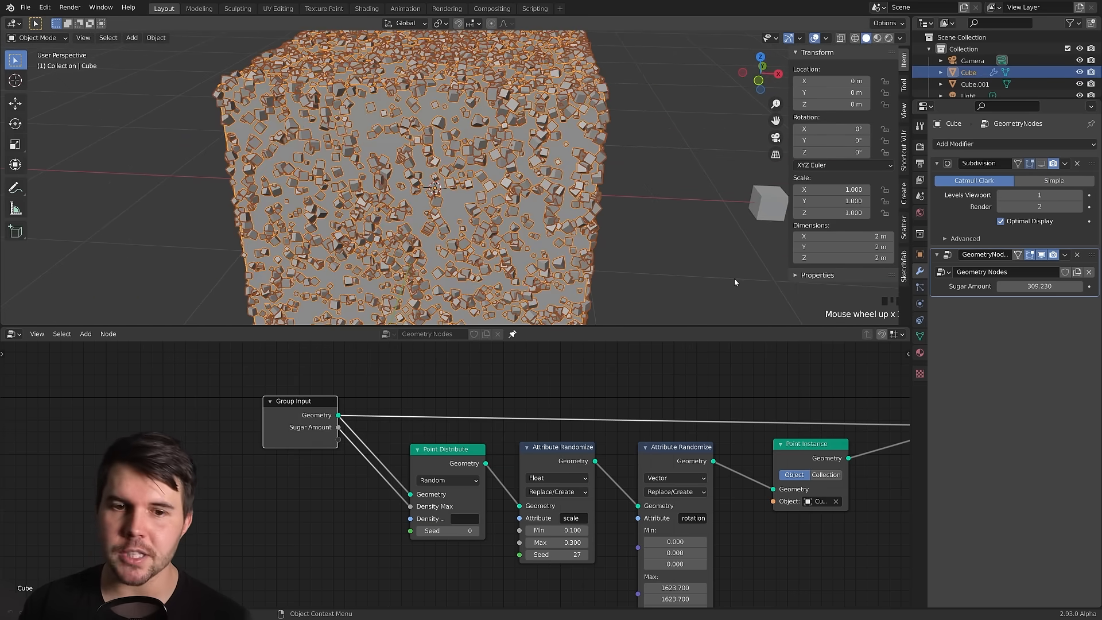
{"action": "scroll", "coordinate": [735, 281], "scroll_direction": "down", "scroll_amount": 8}
{"action": "key", "text": "s"}
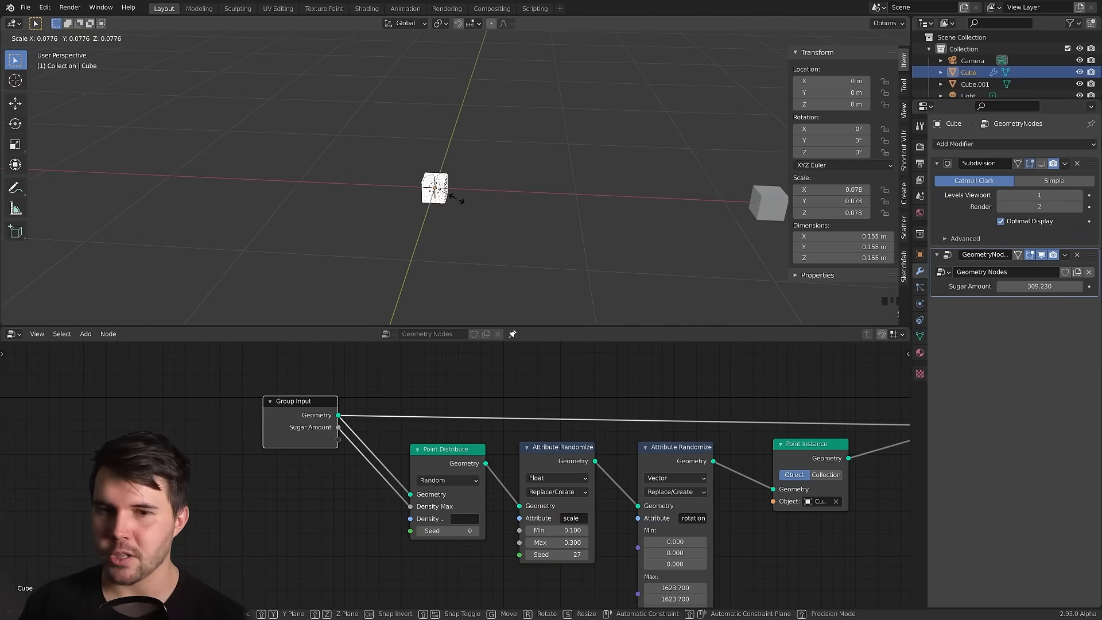
{"action": "left_click", "coordinate": [457, 200]}
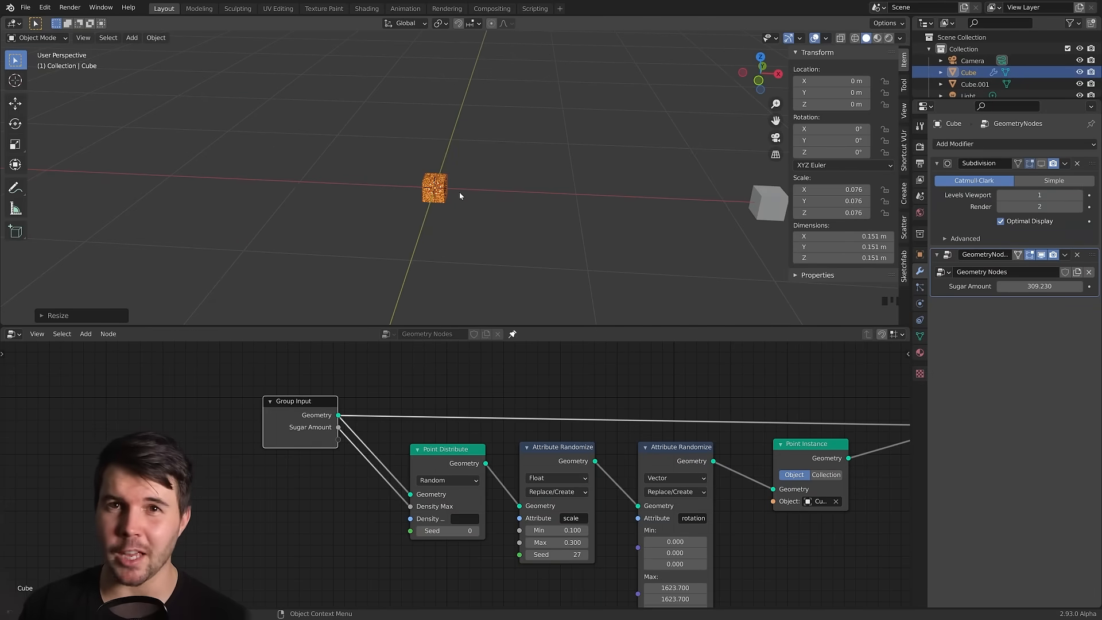
Set the cube's X, Y and Z dimensions to 2 cm together.
{"action": "scroll", "coordinate": [459, 200], "scroll_direction": "up", "scroll_amount": 8}
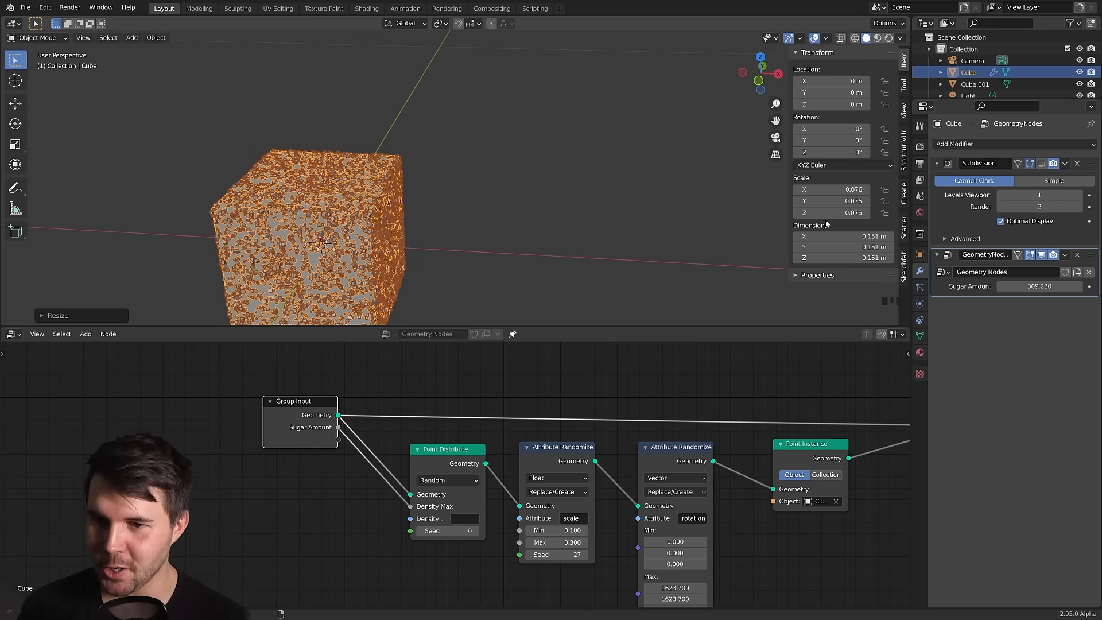
{"action": "left_click_drag", "start_coordinate": [828, 235], "coordinate": [828, 257]}
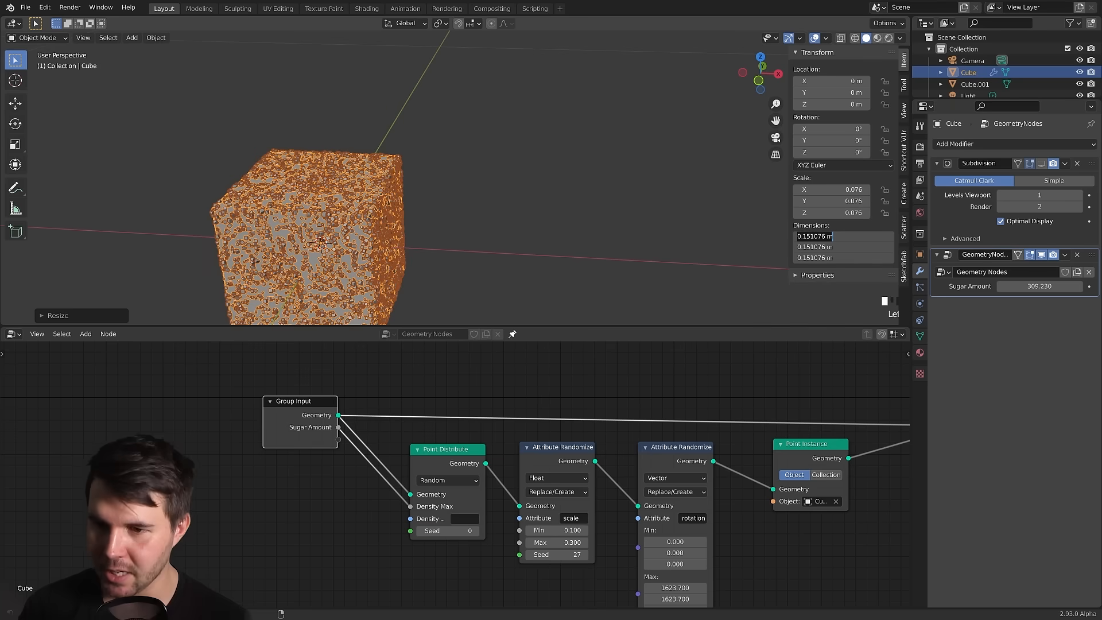
{"action": "type", "text": "2"}
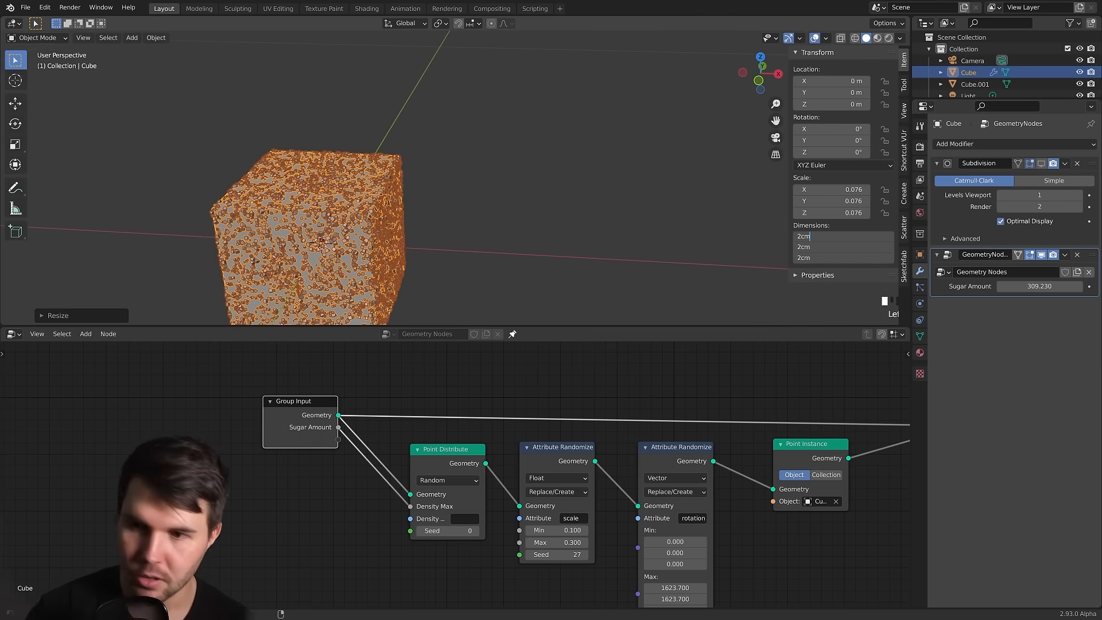
{"action": "type", "text": "cm"}
{"action": "key", "text": "Return"}
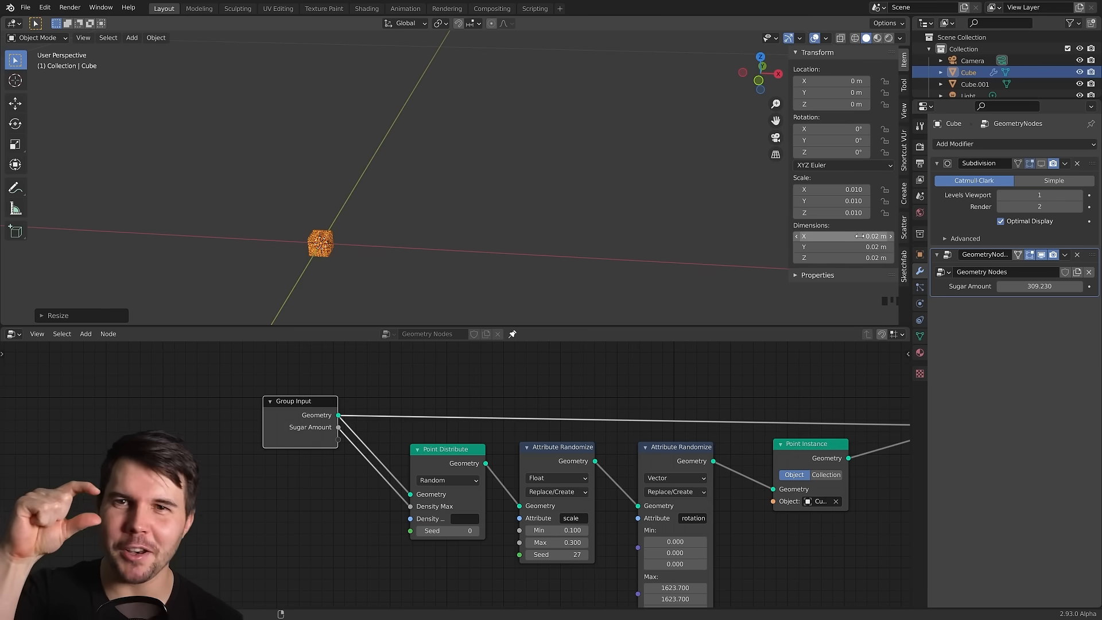
Frame the shrunken cube, apply its scale, and hide the transform values.
{"action": "key", "text": "KP_Decimal"}
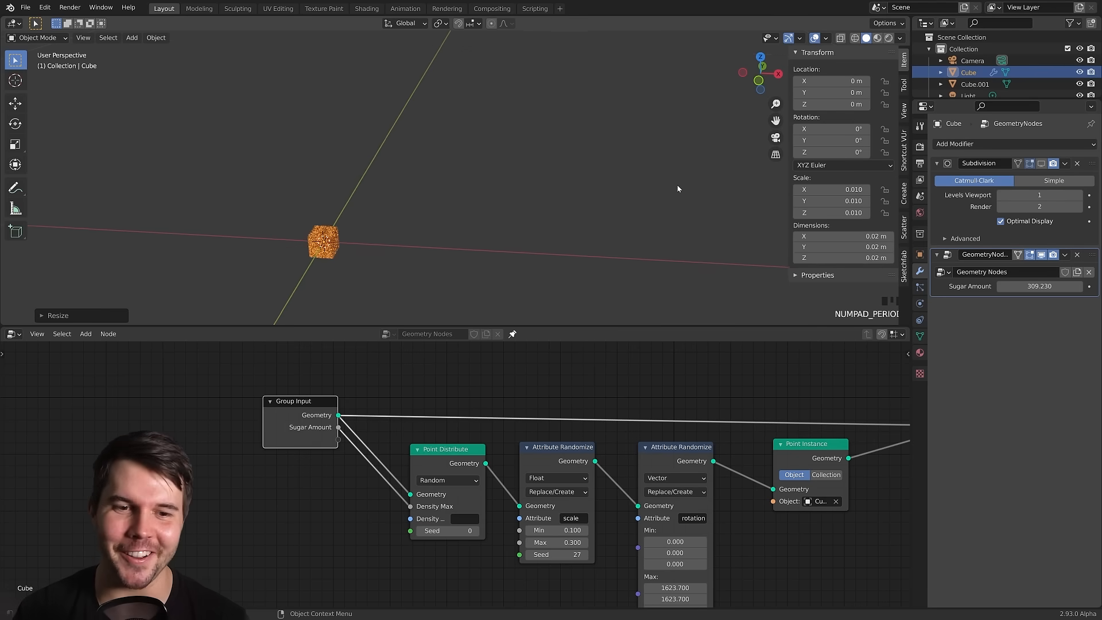
{"action": "middle_click_drag", "start_coordinate": [639, 223], "coordinate": [590, 209]}
{"action": "scroll", "coordinate": [590, 209], "scroll_direction": "down", "scroll_amount": 6}
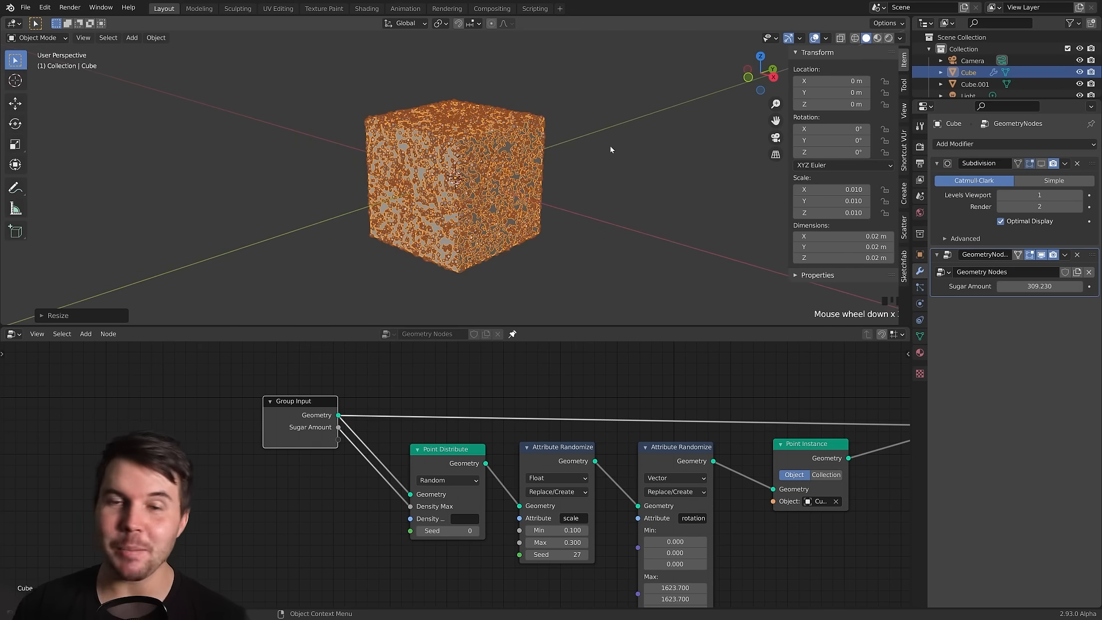
{"action": "key", "text": "ctrl+a"}
{"action": "left_click", "coordinate": [627, 178]}
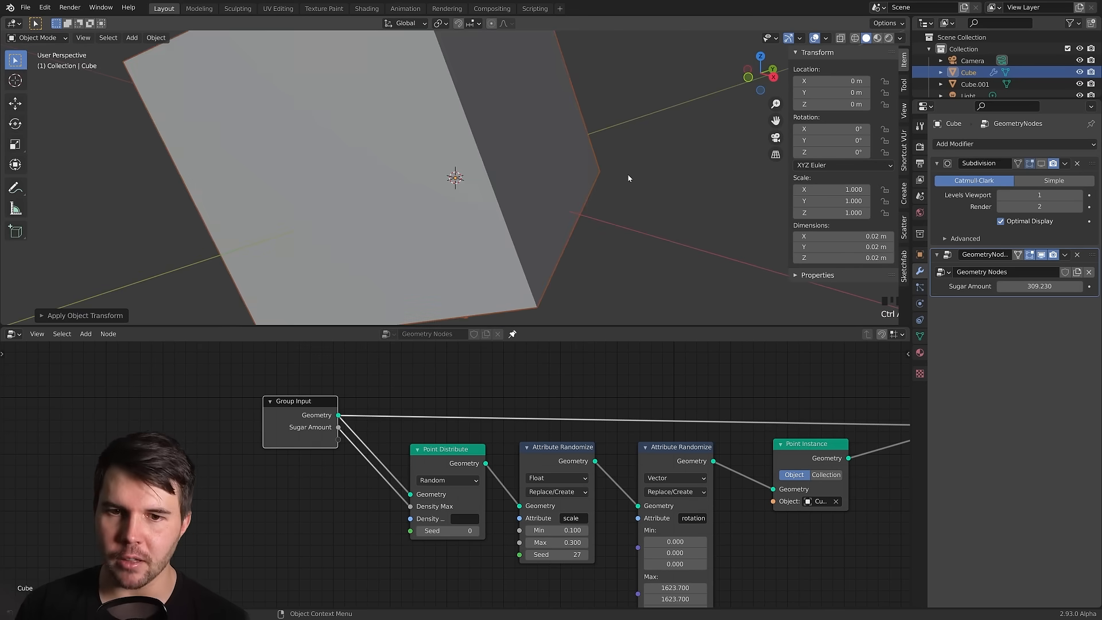
{"action": "key", "text": "n"}
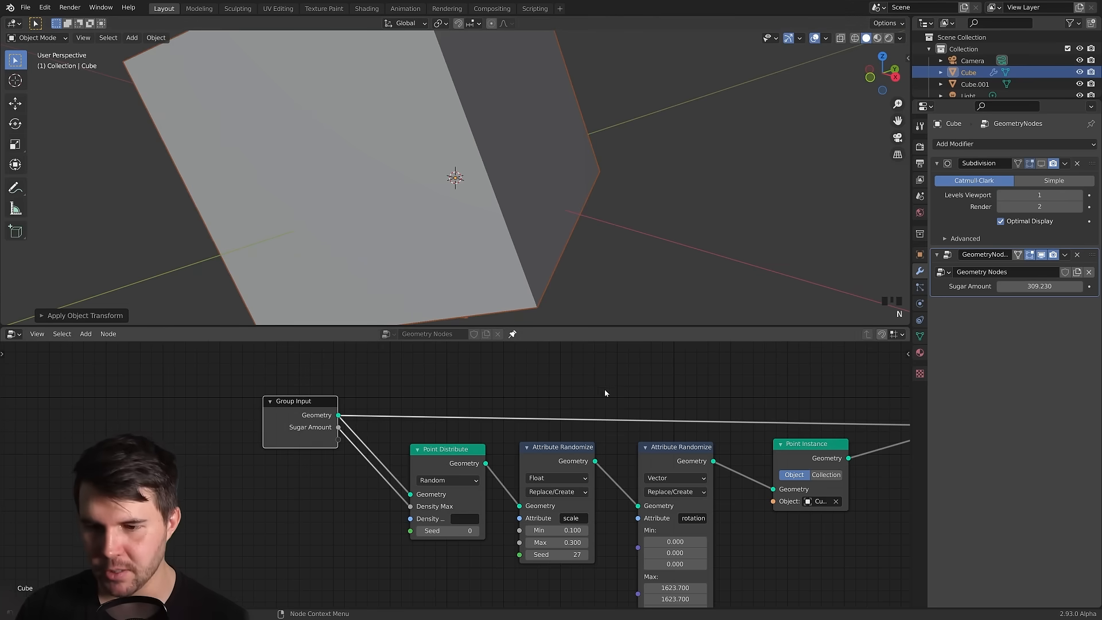
Examine the oversized instances around the tiny cube from several angles, including the distant source cube.
{"action": "middle_click_drag", "start_coordinate": [610, 235], "coordinate": [474, 257]}
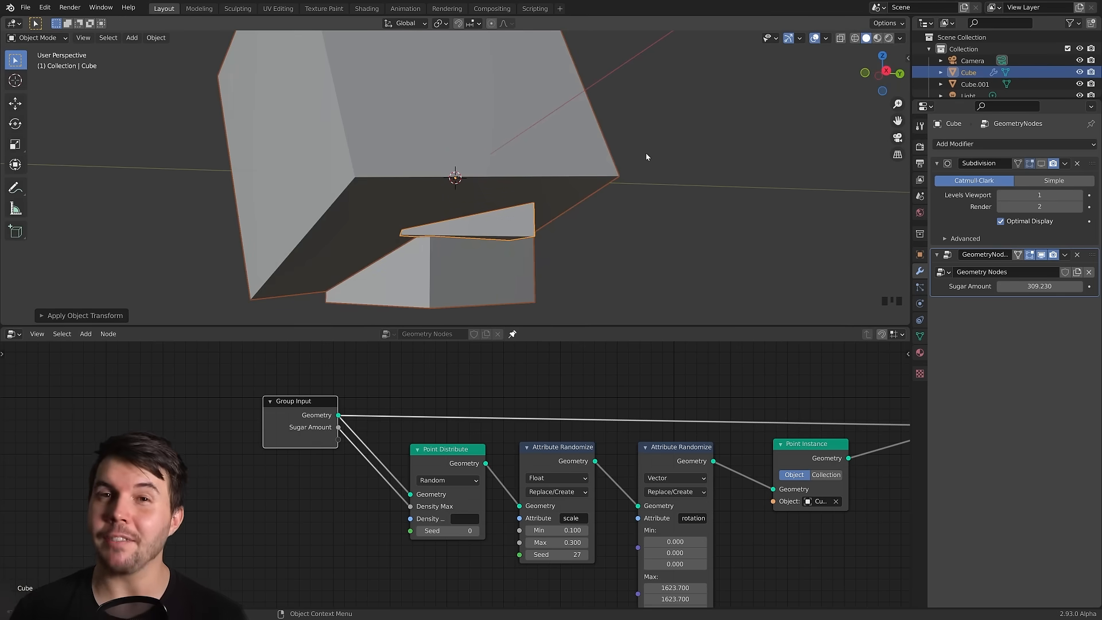
{"action": "middle_click_drag", "start_coordinate": [645, 152], "coordinate": [575, 195]}
{"action": "key", "text": "alt+a"}
{"action": "left_click", "coordinate": [503, 251]}
{"action": "scroll", "coordinate": [607, 252], "scroll_direction": "down", "scroll_amount": 12}
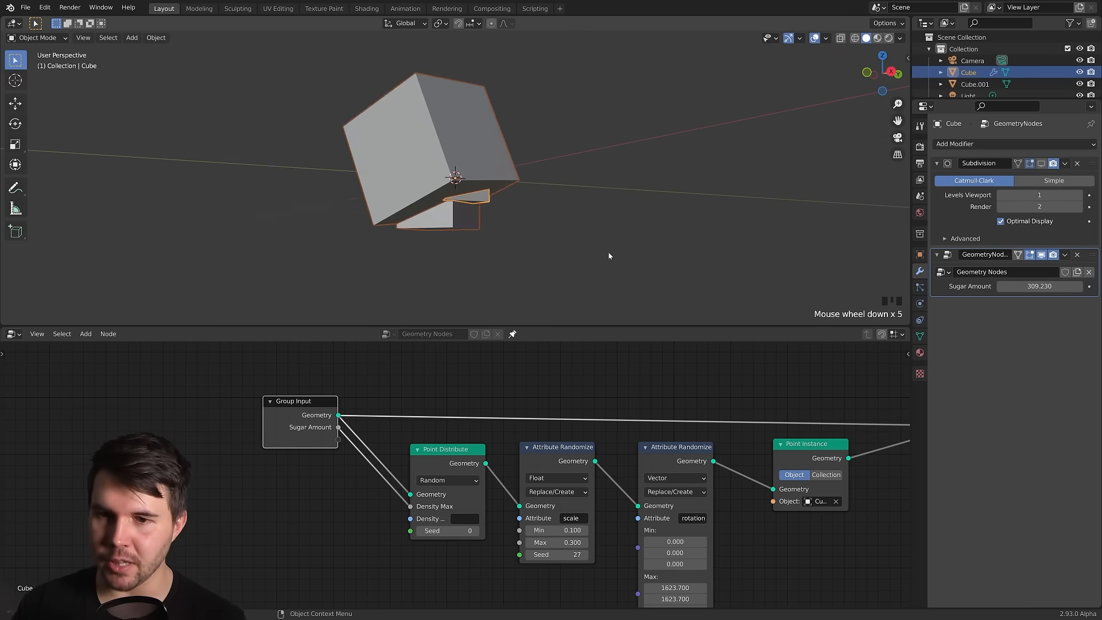
{"action": "scroll", "coordinate": [639, 241], "scroll_direction": "down", "scroll_amount": 6}
{"action": "middle_click_drag", "start_coordinate": [639, 241], "coordinate": [666, 257]}
{"action": "scroll", "coordinate": [574, 200], "scroll_direction": "down", "scroll_amount": 2}
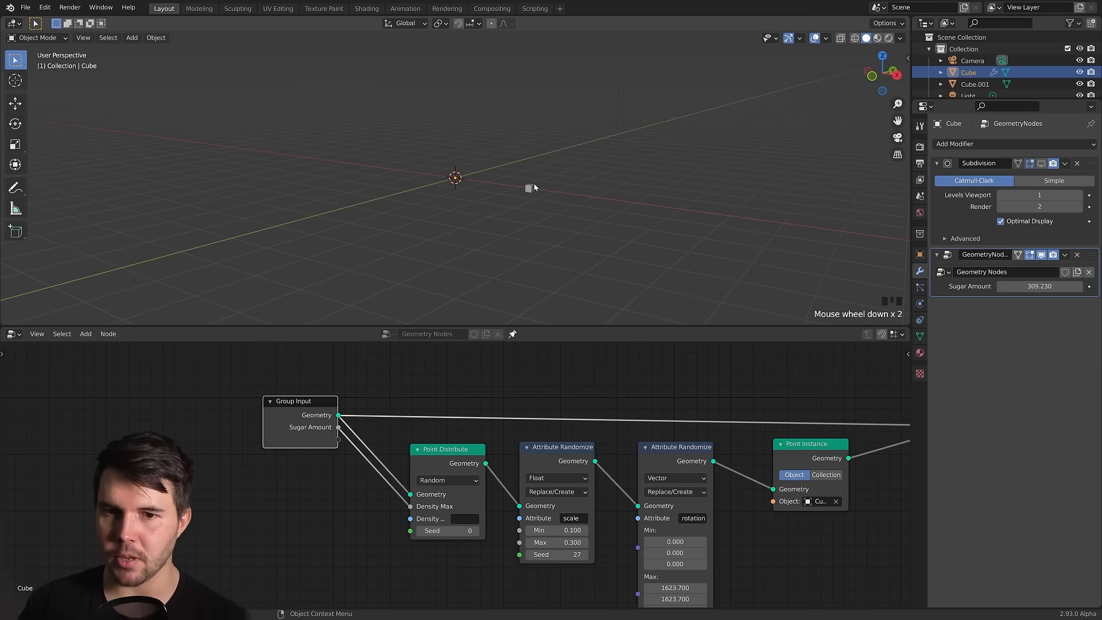
Select the source cube Cube.001 and move it along the X axis close to the main cube.
{"action": "left_click", "coordinate": [531, 188]}
{"action": "scroll", "coordinate": [602, 209], "scroll_direction": "up", "scroll_amount": 7}
{"action": "key", "text": "g"}
{"action": "key", "text": "x"}
{"action": "left_click", "coordinate": [460, 193]}
{"action": "scroll", "coordinate": [668, 243], "scroll_direction": "up", "scroll_amount": 10}
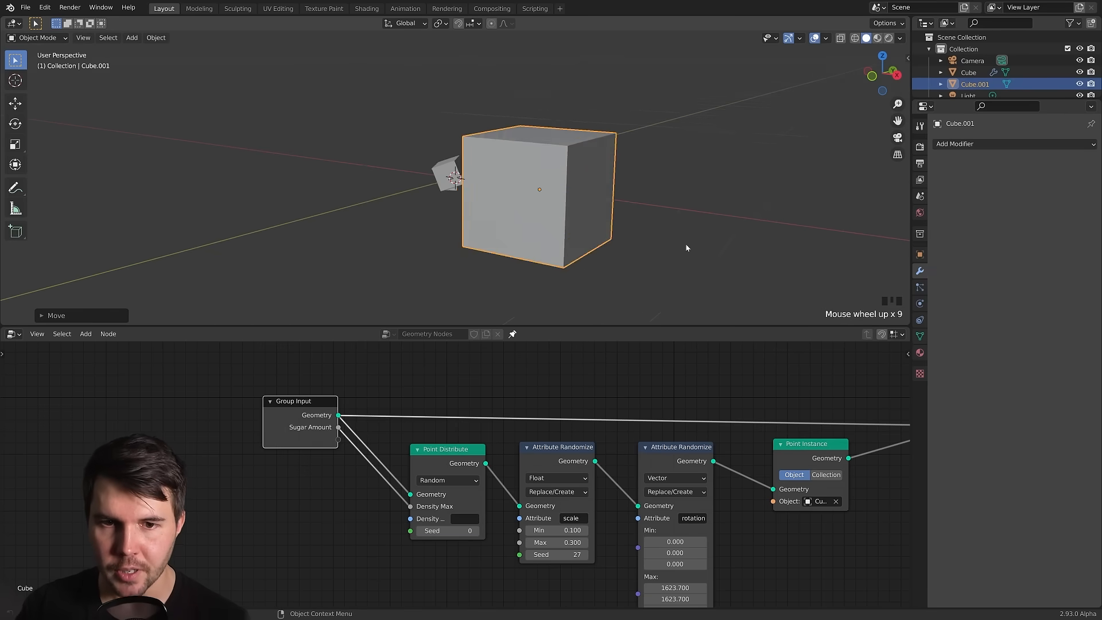
Scale the source cube down to a small fraction of the main cube's size and apply its scale.
{"action": "key", "text": "s"}
{"action": "key", "text": "s"}
{"action": "key", "text": "s"}
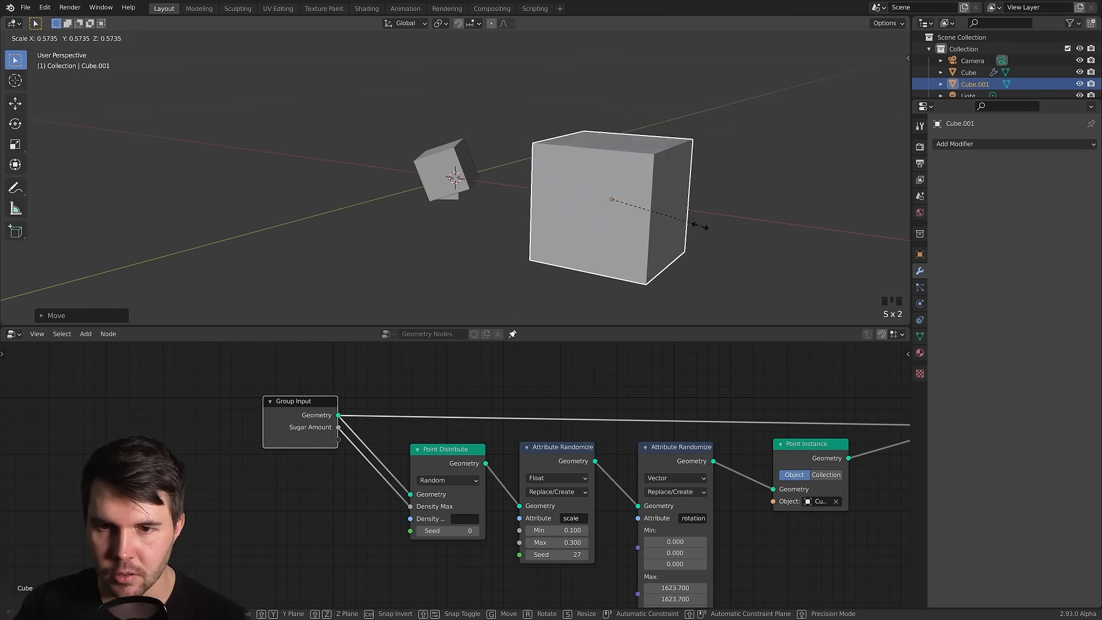
{"action": "left_click", "coordinate": [640, 206]}
{"action": "middle_click_drag", "start_coordinate": [640, 206], "coordinate": [694, 196]}
{"action": "key", "text": "s"}
{"action": "left_click", "coordinate": [625, 182]}
{"action": "middle_click_drag", "start_coordinate": [623, 181], "coordinate": [606, 200]}
{"action": "key", "text": "ctrl+a"}
{"action": "left_click", "coordinate": [607, 201]}
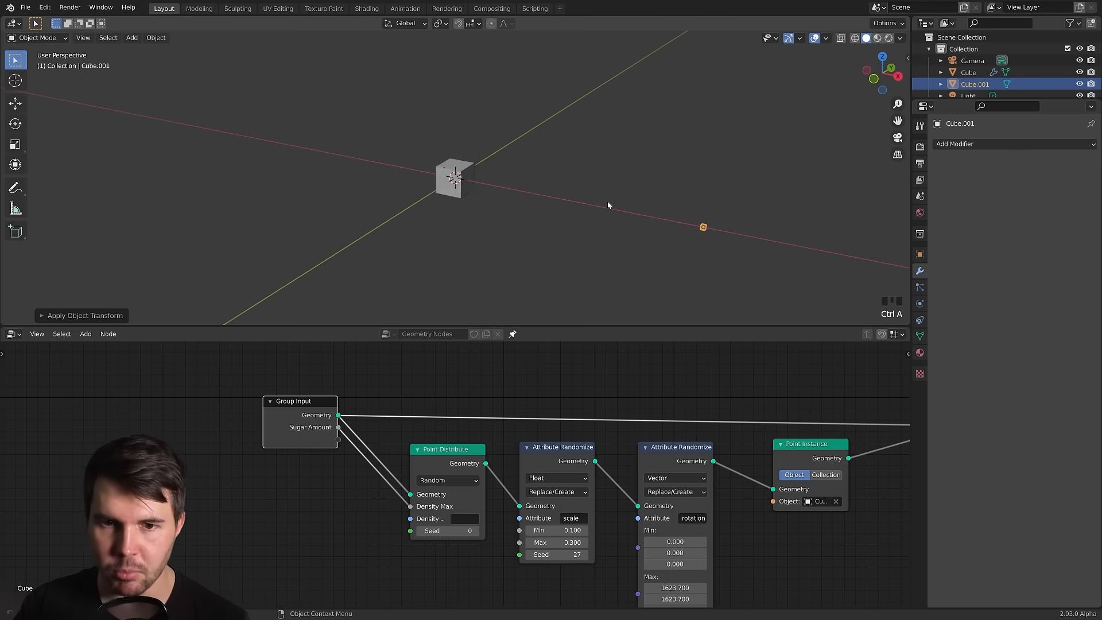
Select the main cube and examine the instances on its faces from several angles.
{"action": "scroll", "coordinate": [505, 204], "scroll_direction": "up", "scroll_amount": 8}
{"action": "left_click", "coordinate": [484, 188]}
{"action": "middle_click_drag", "start_coordinate": [528, 197], "coordinate": [512, 195]}
{"action": "key", "text": "alt+a"}
{"action": "scroll", "coordinate": [417, 160], "scroll_direction": "up", "scroll_amount": 2}
{"action": "middle_click_drag", "start_coordinate": [377, 125], "coordinate": [491, 142]}
{"action": "left_click", "coordinate": [384, 110]}
{"action": "middle_click_drag", "start_coordinate": [479, 210], "coordinate": [516, 177]}
{"action": "middle_click_drag", "start_coordinate": [435, 275], "coordinate": [486, 119]}
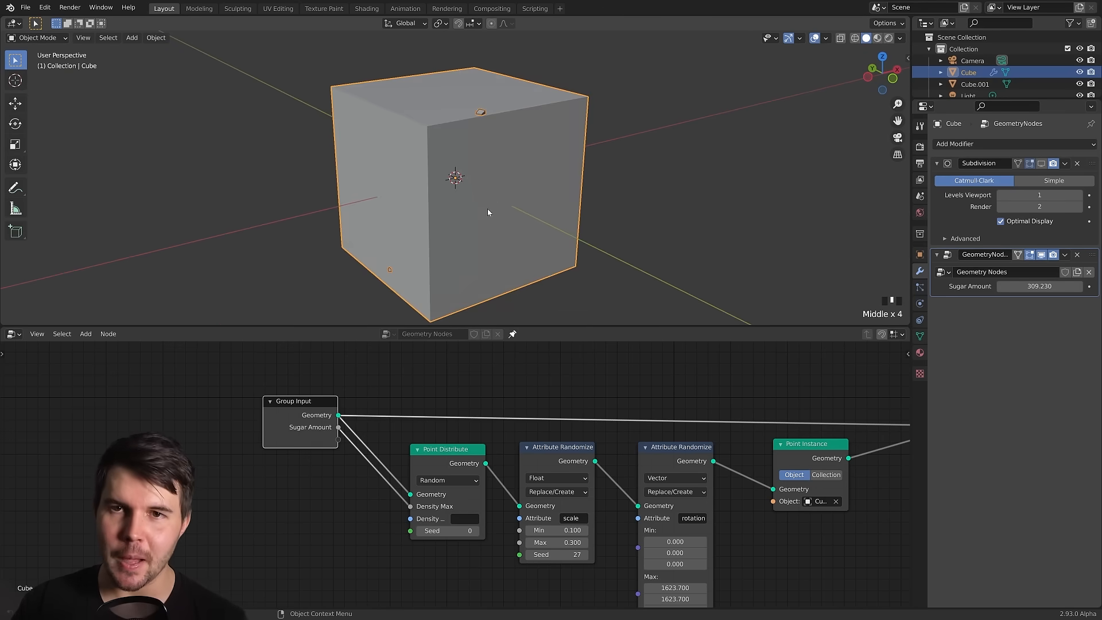
Set the Geometry Nodes modifier's Sugar Amount to 325.270.
{"action": "scroll", "coordinate": [487, 212], "scroll_direction": "down", "scroll_amount": 1}
{"action": "left_click_drag", "start_coordinate": [1042, 286], "coordinate": [1044, 286]}
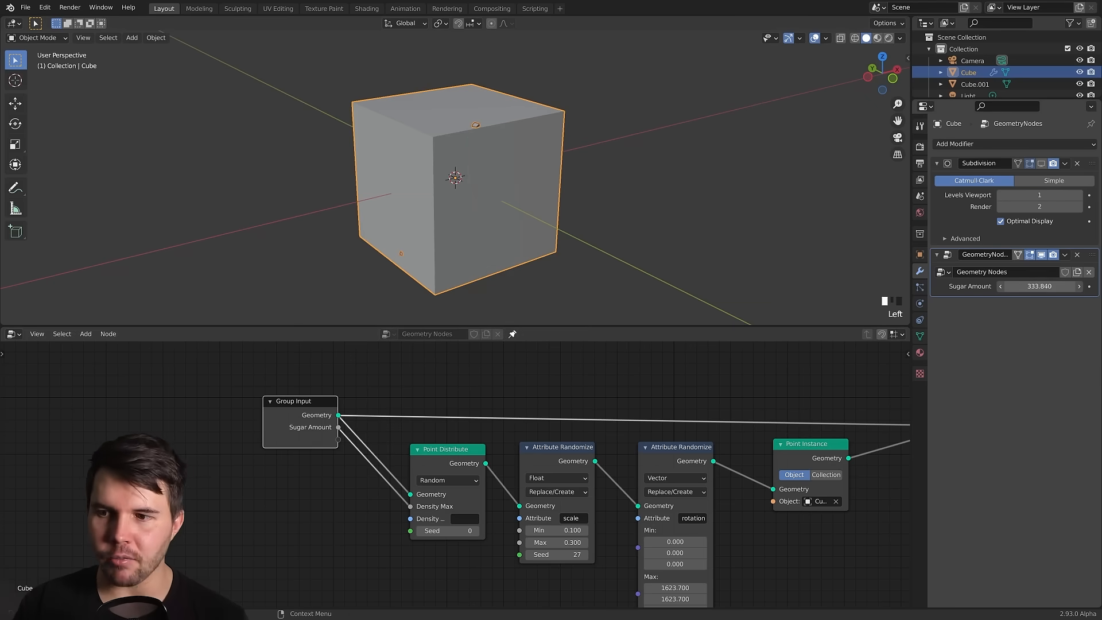
{"action": "left_click_drag", "start_coordinate": [1045, 286], "coordinate": [1032, 286]}
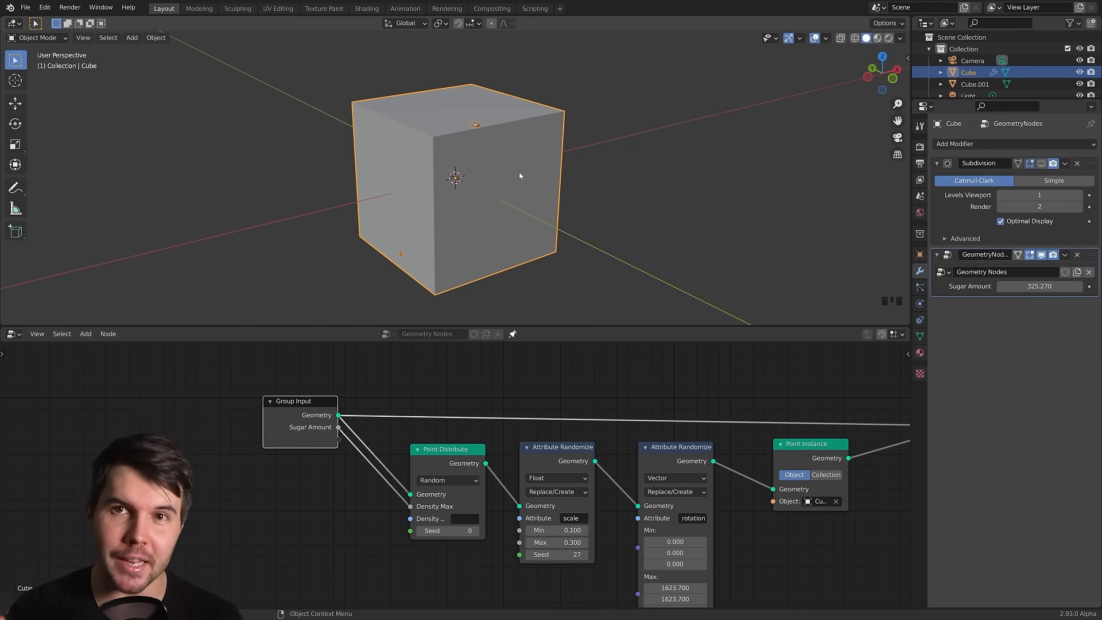
Scale the main cube's mesh up by several hundred times in Edit Mode.
{"action": "scroll", "coordinate": [522, 169], "scroll_direction": "down", "scroll_amount": 16}
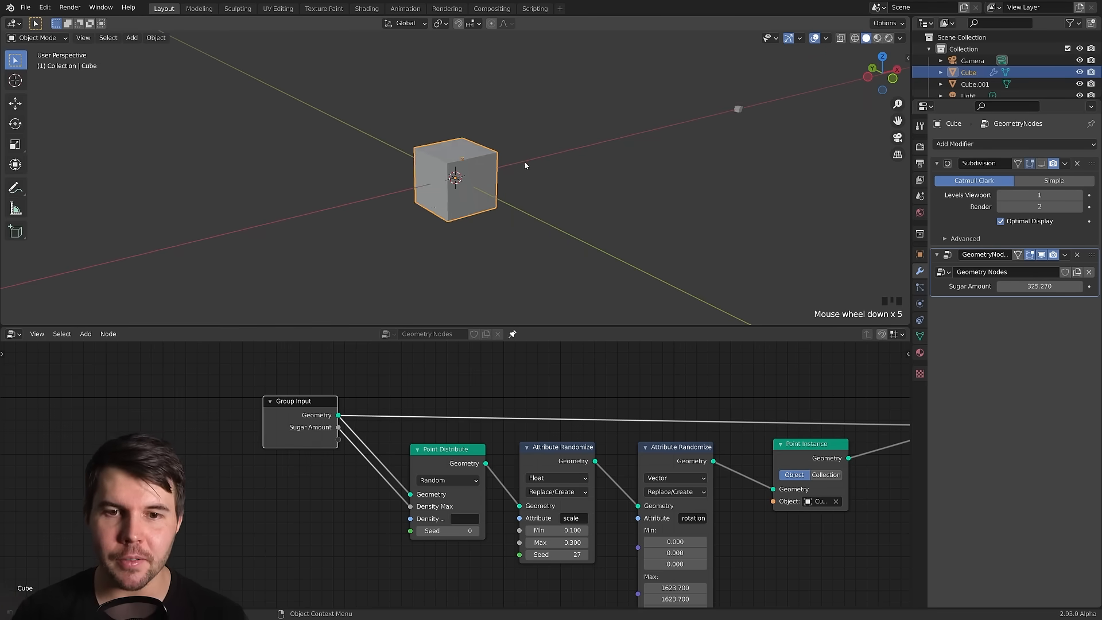
{"action": "scroll", "coordinate": [511, 222], "scroll_direction": "down", "scroll_amount": 9}
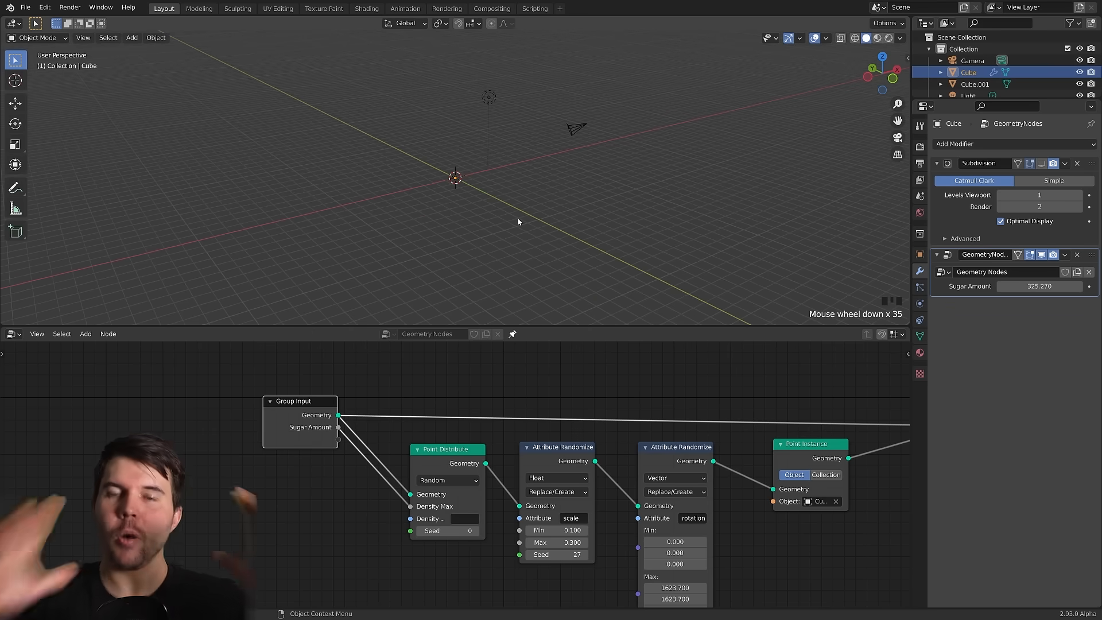
{"action": "scroll", "coordinate": [483, 209], "scroll_direction": "up", "scroll_amount": 12}
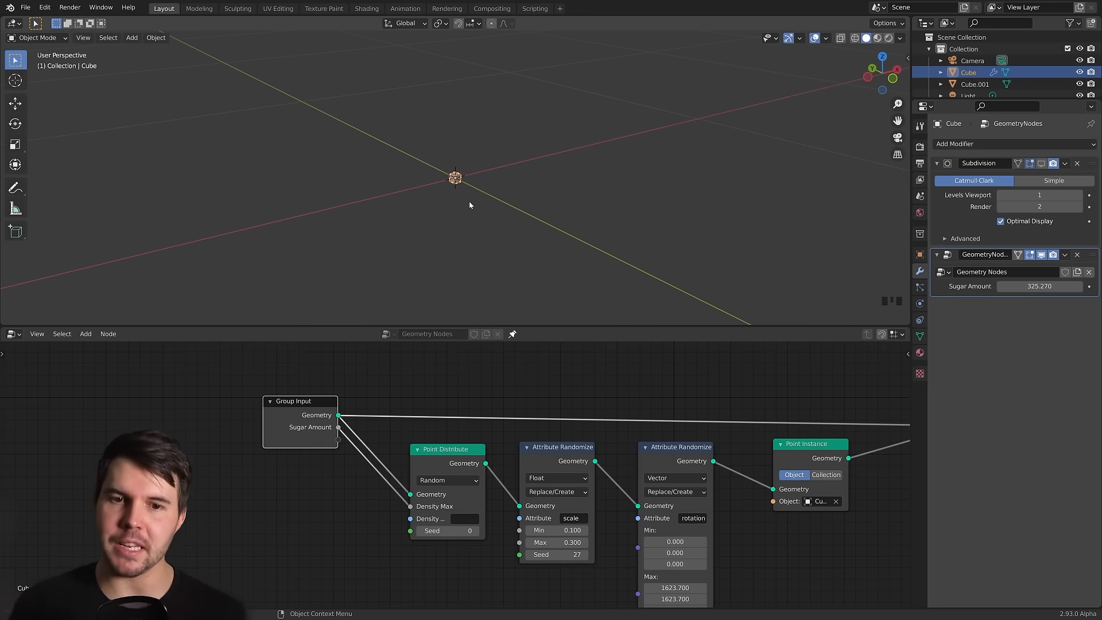
{"action": "scroll", "coordinate": [453, 198], "scroll_direction": "up", "scroll_amount": 6}
{"action": "scroll", "coordinate": [448, 197], "scroll_direction": "down", "scroll_amount": 14}
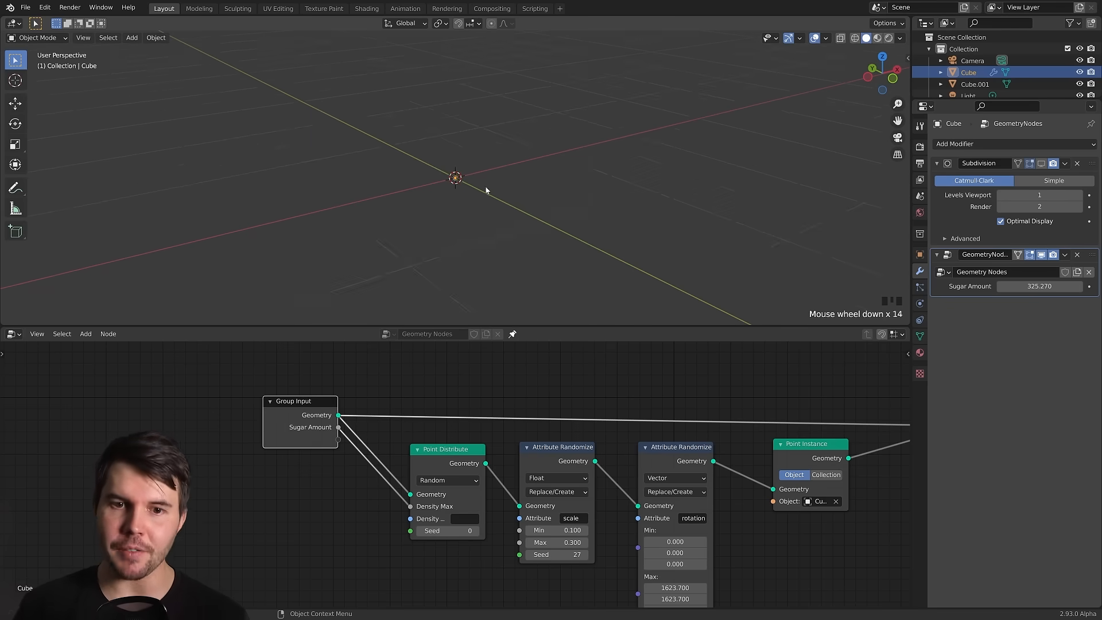
{"action": "key", "text": "Tab"}
{"action": "scroll", "coordinate": [475, 191], "scroll_direction": "up", "scroll_amount": 2}
{"action": "scroll", "coordinate": [475, 190], "scroll_direction": "down", "scroll_amount": 2}
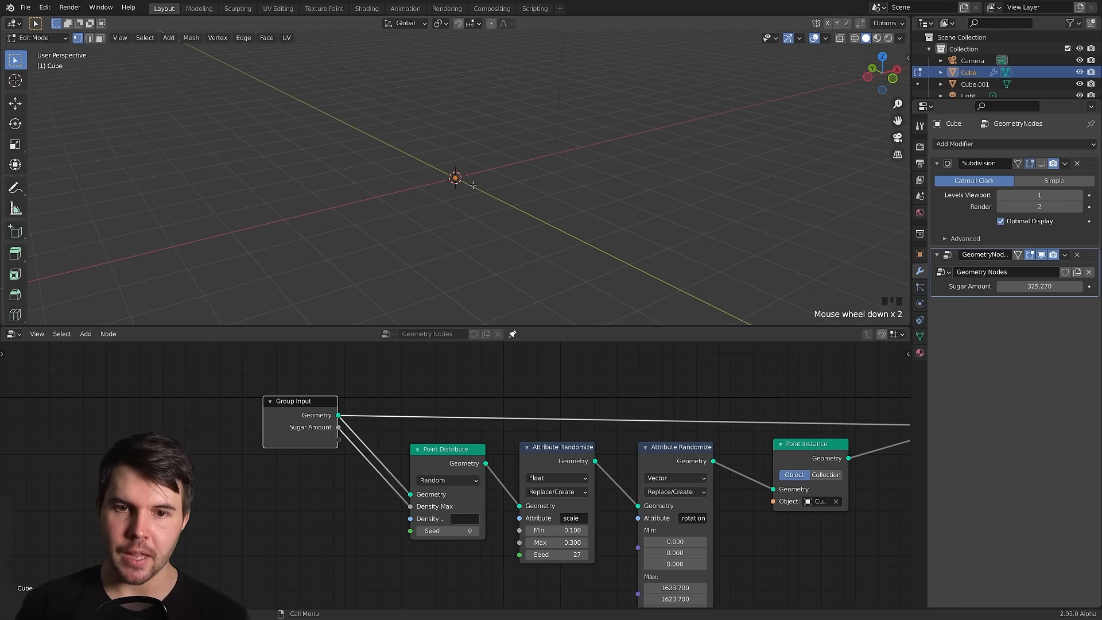
{"action": "key", "text": "s"}
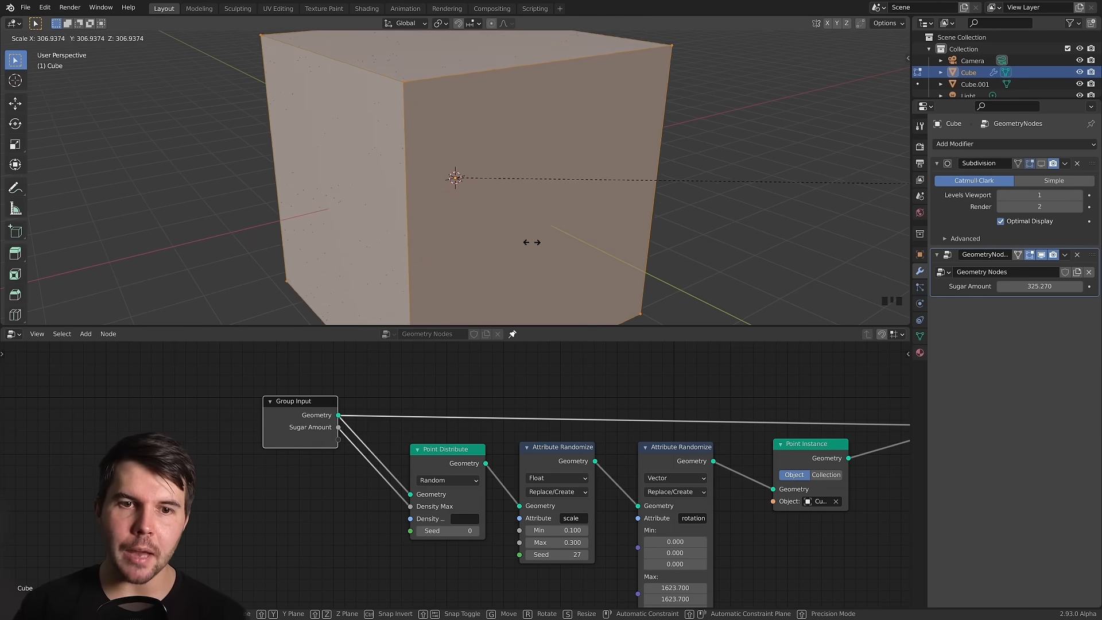
{"action": "left_click", "coordinate": [287, 197]}
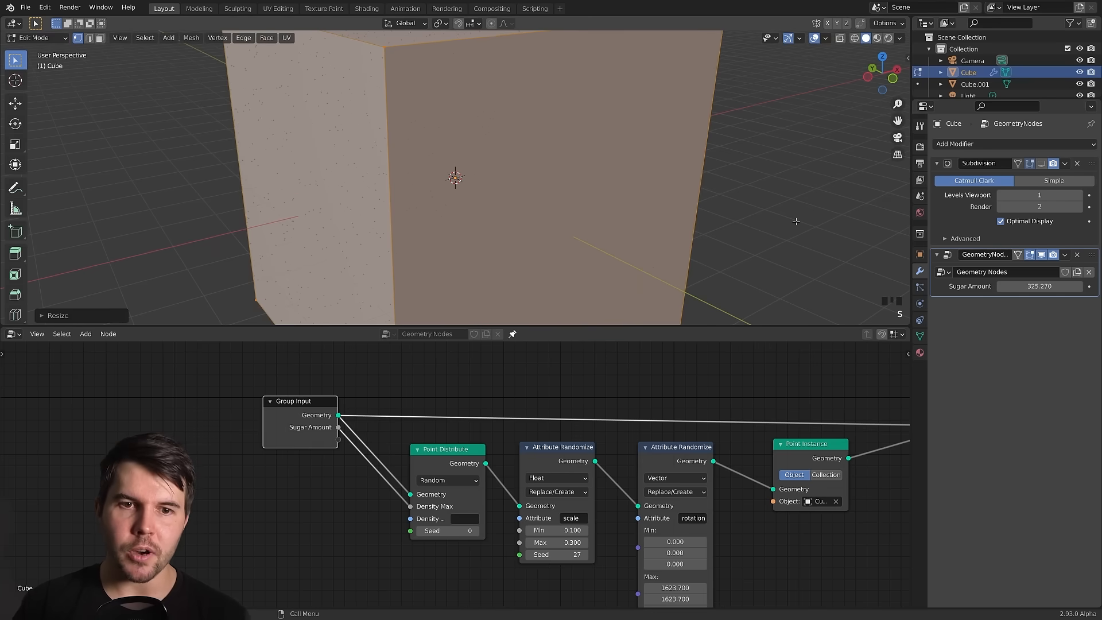
Scale the enlarged mesh back down in several passes to a tiny cube and return to Object Mode.
{"action": "key", "text": "s"}
{"action": "left_click", "coordinate": [518, 179]}
{"action": "scroll", "coordinate": [519, 180], "scroll_direction": "up", "scroll_amount": 6}
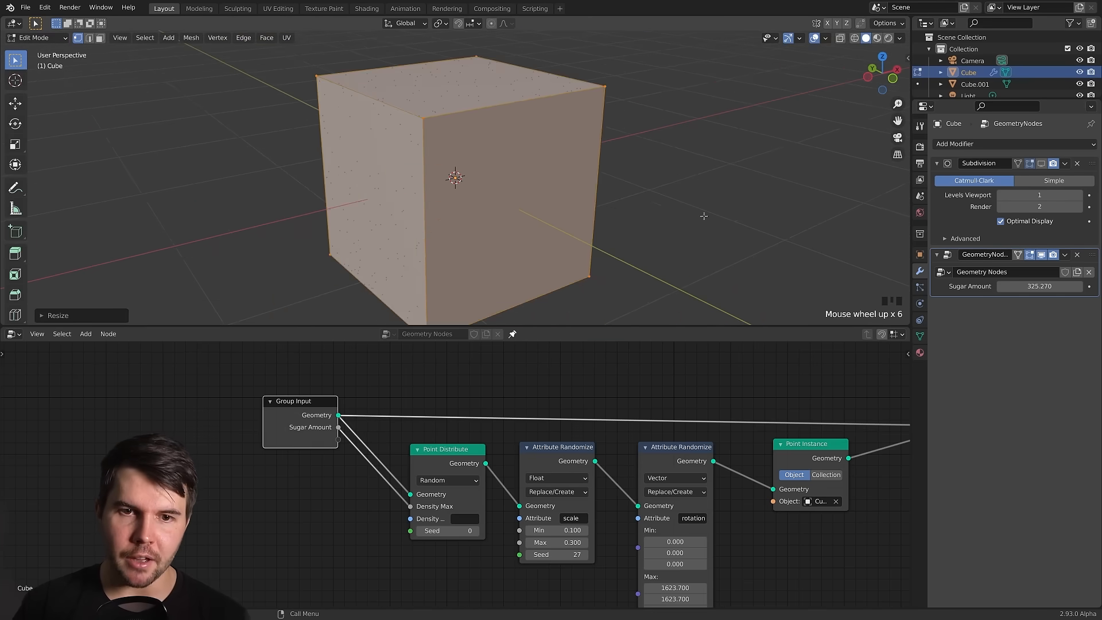
{"action": "key", "text": "s"}
{"action": "left_click", "coordinate": [542, 210]}
{"action": "scroll", "coordinate": [543, 210], "scroll_direction": "up", "scroll_amount": 3}
{"action": "key", "text": "s"}
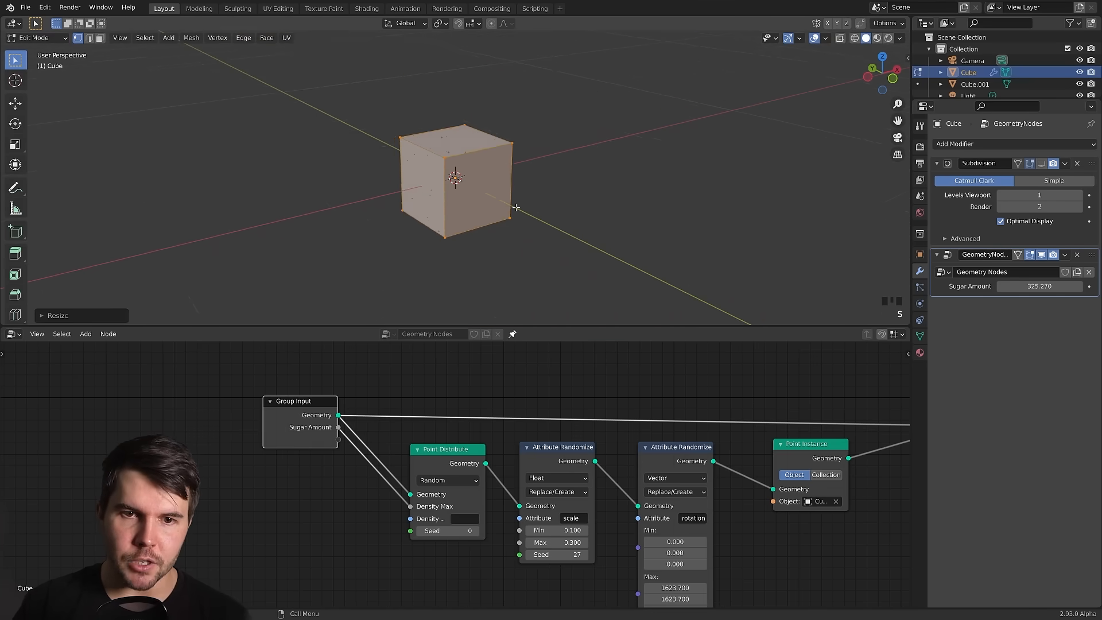
{"action": "left_click", "coordinate": [514, 209]}
{"action": "key", "text": "s"}
{"action": "left_click", "coordinate": [554, 209]}
{"action": "scroll", "coordinate": [608, 216], "scroll_direction": "up", "scroll_amount": 7}
{"action": "key", "text": "s"}
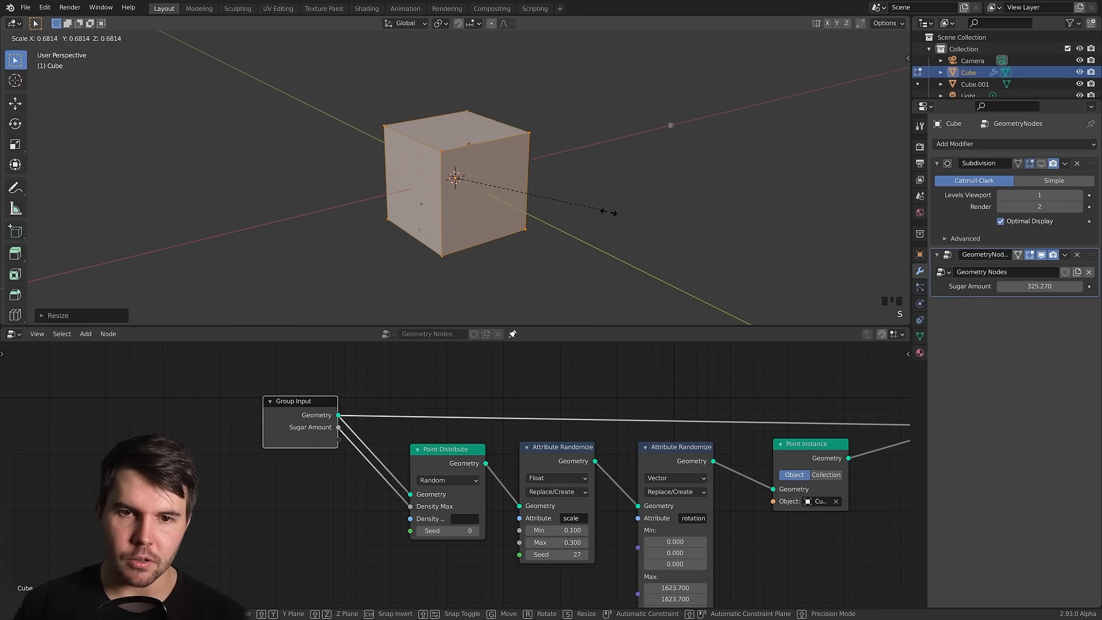
{"action": "left_click", "coordinate": [566, 207]}
{"action": "key", "text": "Tab"}
Set the main cube's X, Y and Z dimensions to 0.02 m and hide the transform values again.
{"action": "key", "text": "n"}
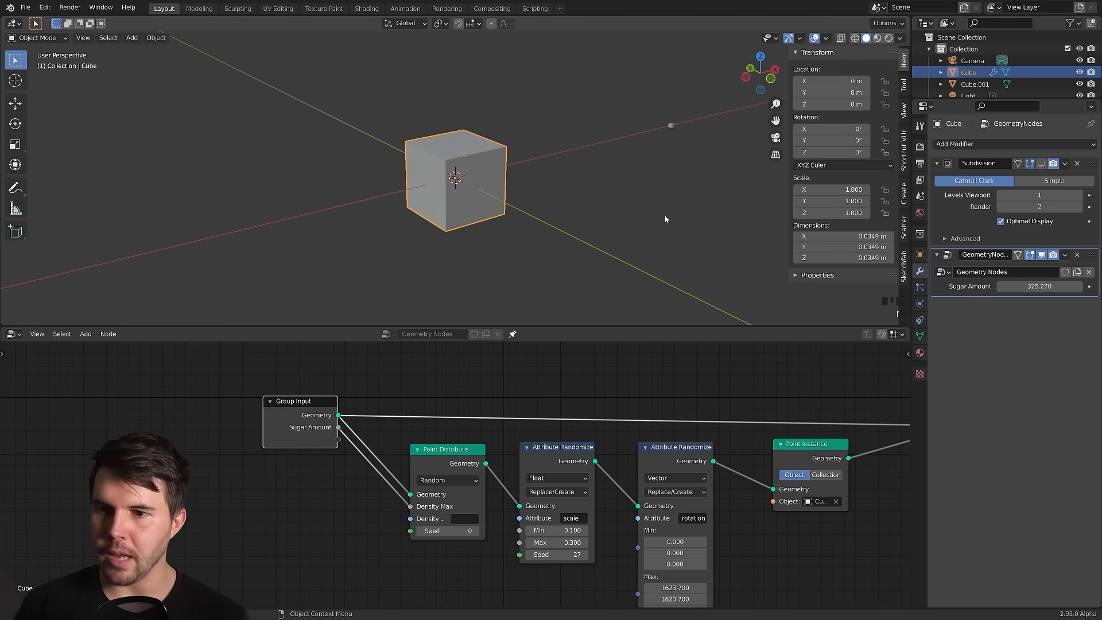
{"action": "mouse_move", "coordinate": [842, 236]}
{"action": "left_mouse_down"}
{"action": "mouse_move", "coordinate": [842, 246]}
{"action": "mouse_move", "coordinate": [842, 237]}
{"action": "left_mouse_up"}
{"action": "key", "text": "Escape"}
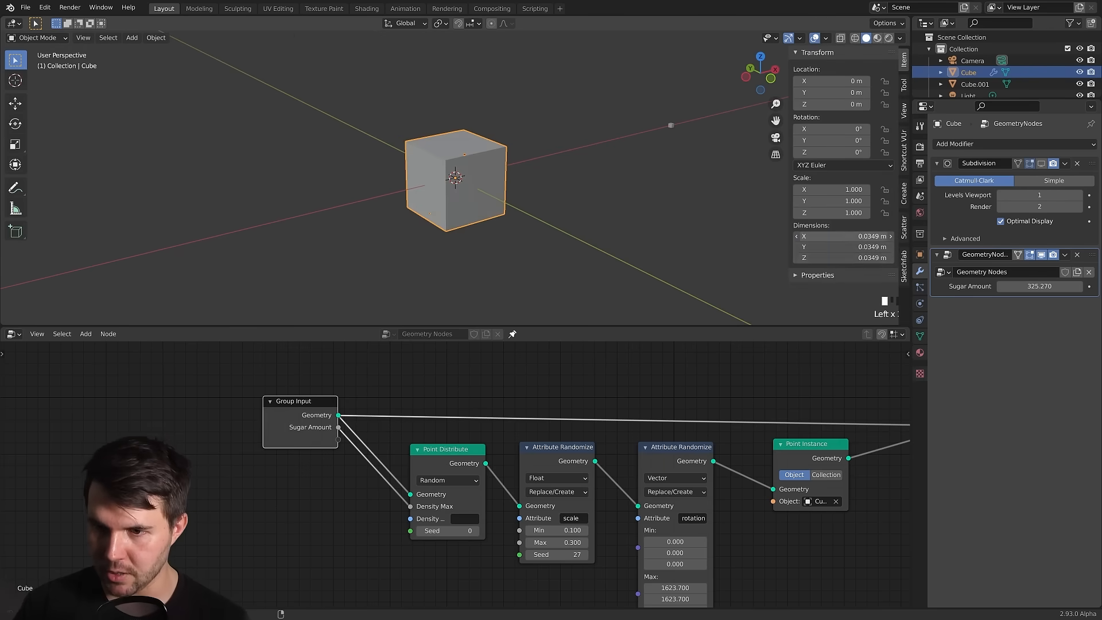
{"action": "type", "text": "0.02"}
{"action": "key", "text": "Return"}
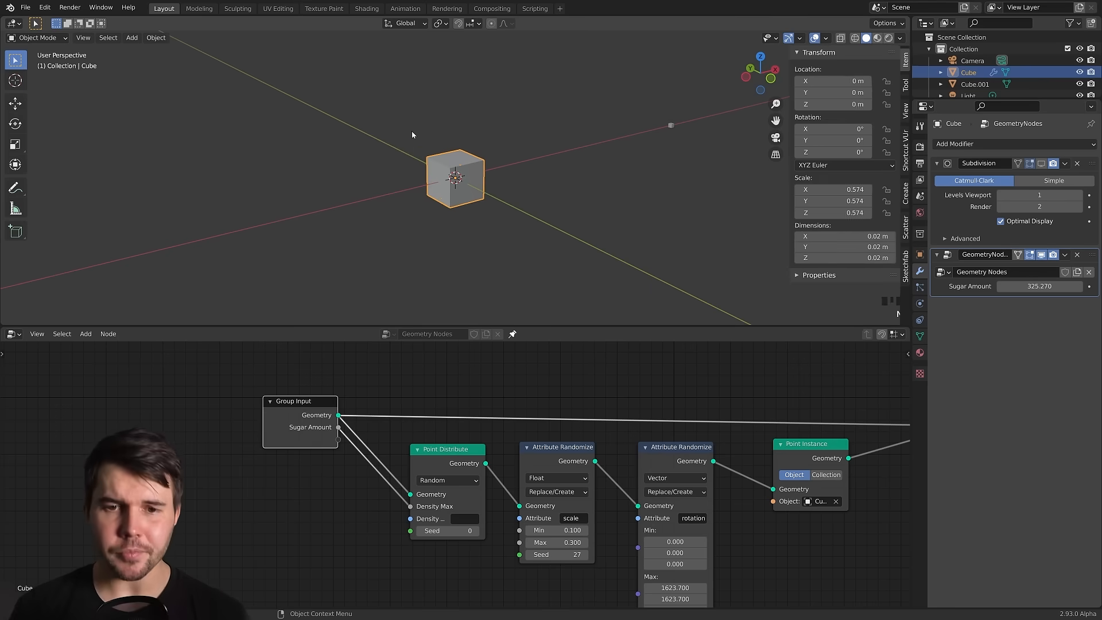
{"action": "key", "text": "n"}
{"action": "scroll", "coordinate": [542, 160], "scroll_direction": "down", "scroll_amount": 4}
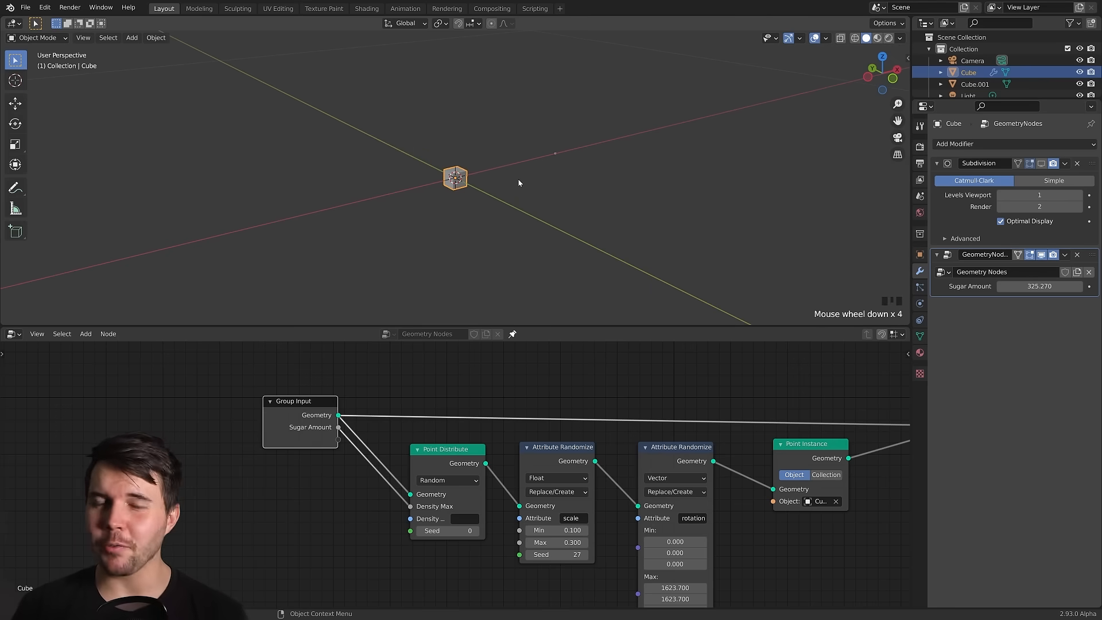
Scale the main cube's whole mesh up to many times its size in Edit Mode.
{"action": "scroll", "coordinate": [476, 200], "scroll_direction": "up", "scroll_amount": 2}
{"action": "middle_click_drag", "start_coordinate": [467, 204], "coordinate": [481, 206]}
{"action": "scroll", "coordinate": [482, 206], "scroll_direction": "down", "scroll_amount": 10}
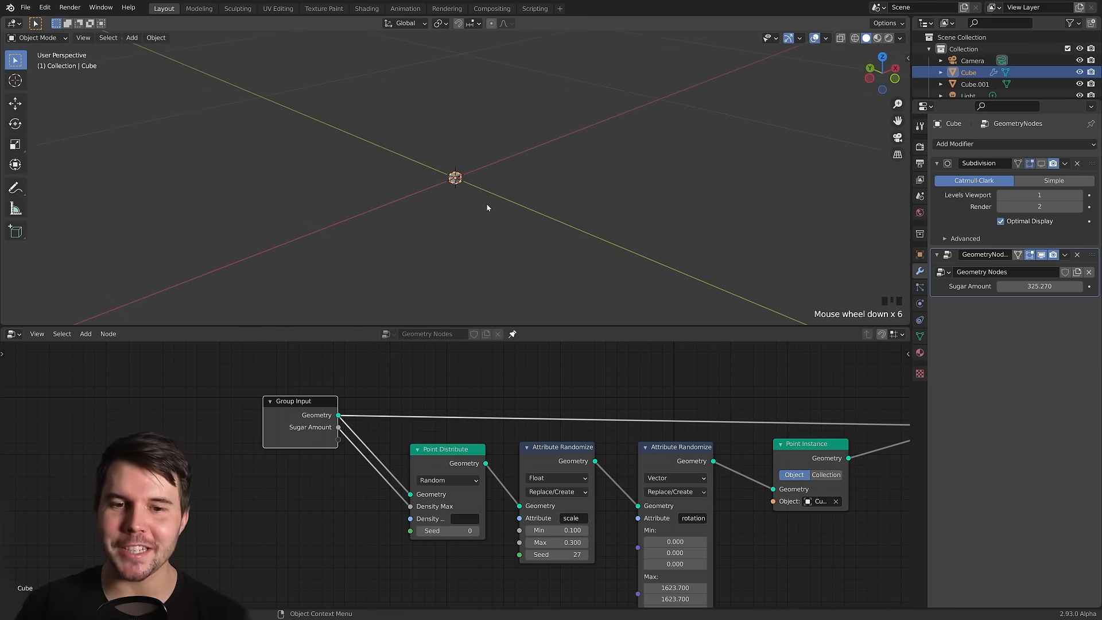
{"action": "scroll", "coordinate": [482, 210], "scroll_direction": "up", "scroll_amount": 2}
{"action": "scroll", "coordinate": [479, 209], "scroll_direction": "down", "scroll_amount": 2}
{"action": "scroll", "coordinate": [476, 201], "scroll_direction": "up", "scroll_amount": 2}
{"action": "scroll", "coordinate": [478, 199], "scroll_direction": "down", "scroll_amount": 1}
{"action": "key", "text": "Tab"}
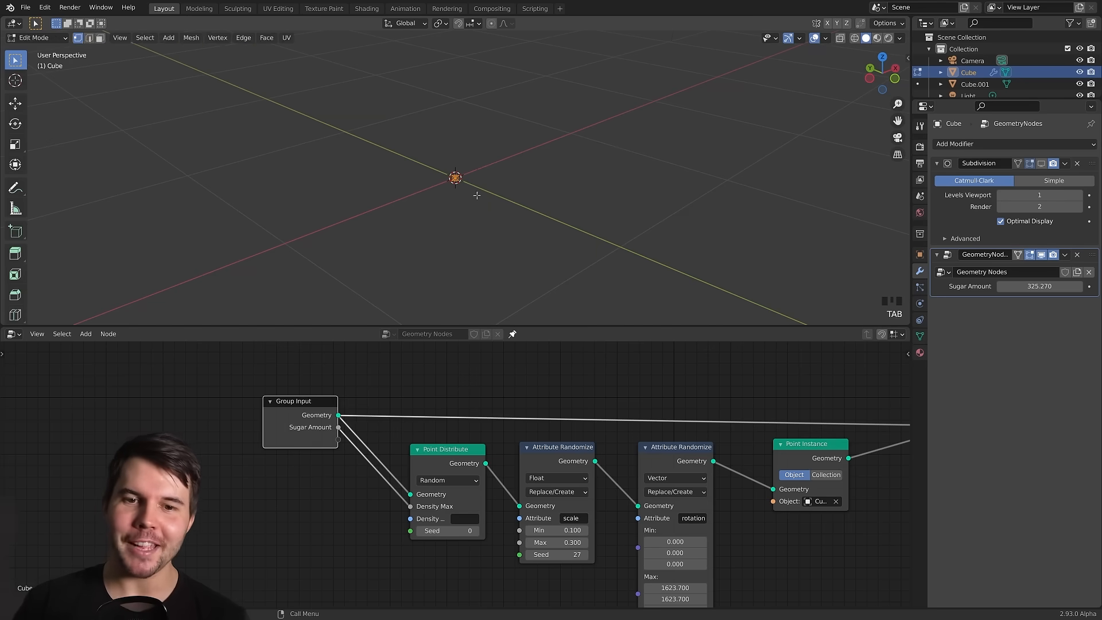
{"action": "key", "text": "s"}
{"action": "left_click", "coordinate": [763, 222]}
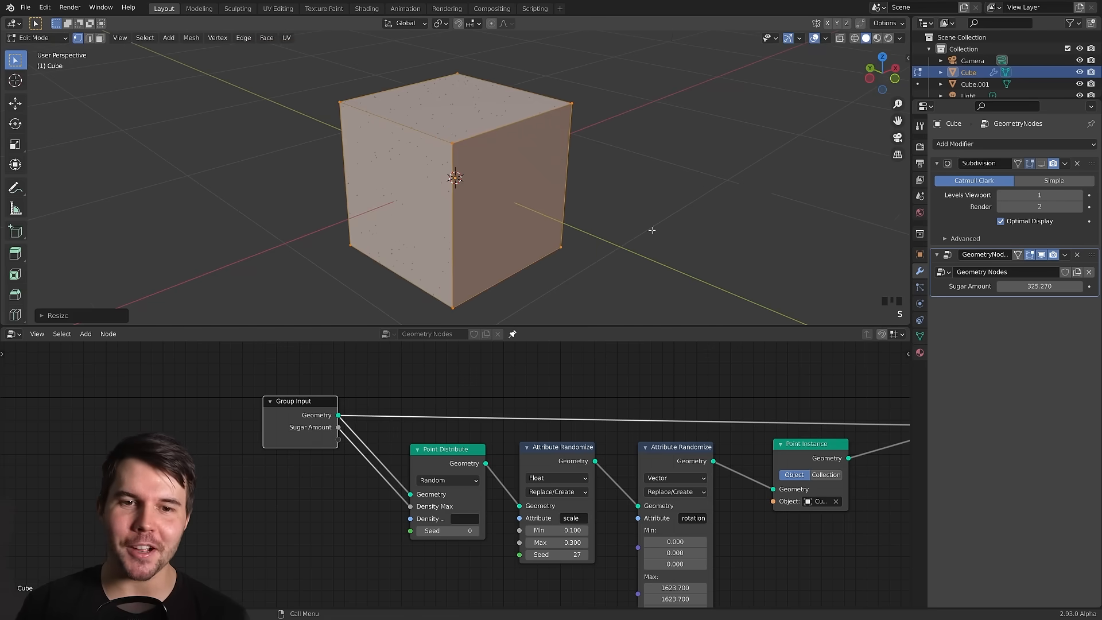
Scale the enlarged cube mesh back down to a tiny cube and return to Object Mode.
{"action": "scroll", "coordinate": [454, 161], "scroll_direction": "up", "scroll_amount": 3}
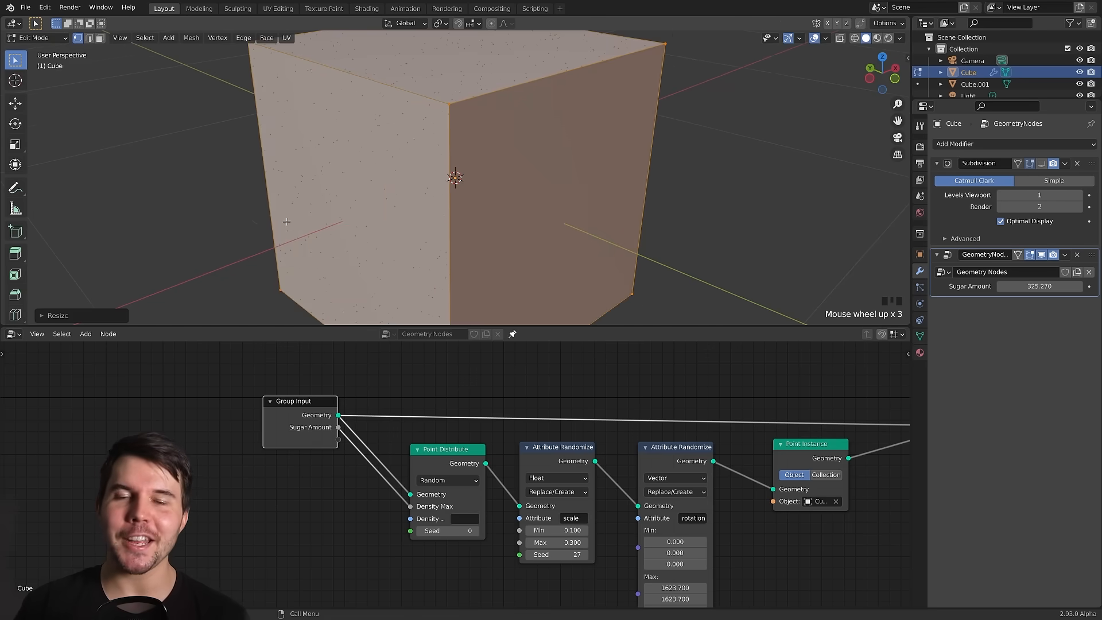
{"action": "scroll", "coordinate": [286, 221], "scroll_direction": "down", "scroll_amount": 3}
{"action": "scroll", "coordinate": [286, 221], "scroll_direction": "up", "scroll_amount": 3}
{"action": "key", "text": "s"}
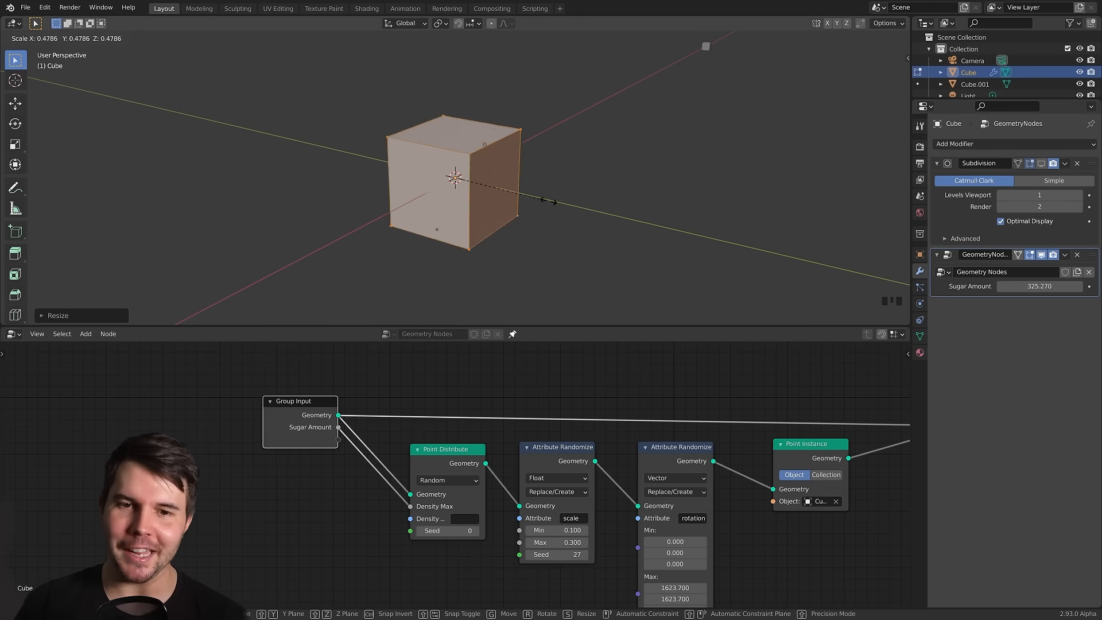
{"action": "right_click", "coordinate": [749, 207]}
{"action": "scroll", "coordinate": [717, 211], "scroll_direction": "down", "scroll_amount": 4}
{"action": "middle_click_drag", "start_coordinate": [686, 213], "coordinate": [615, 204]}
{"action": "scroll", "coordinate": [652, 216], "scroll_direction": "up", "scroll_amount": 2}
{"action": "middle_click_drag", "start_coordinate": [450, 462], "coordinate": [450, 461]}
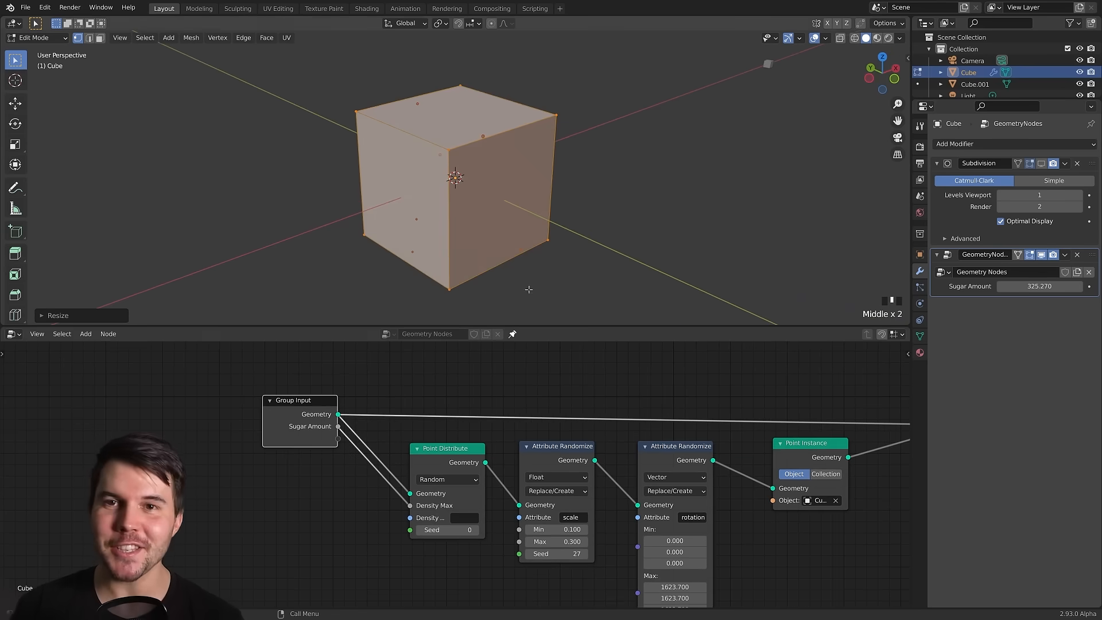
{"action": "key", "text": "Tab"}
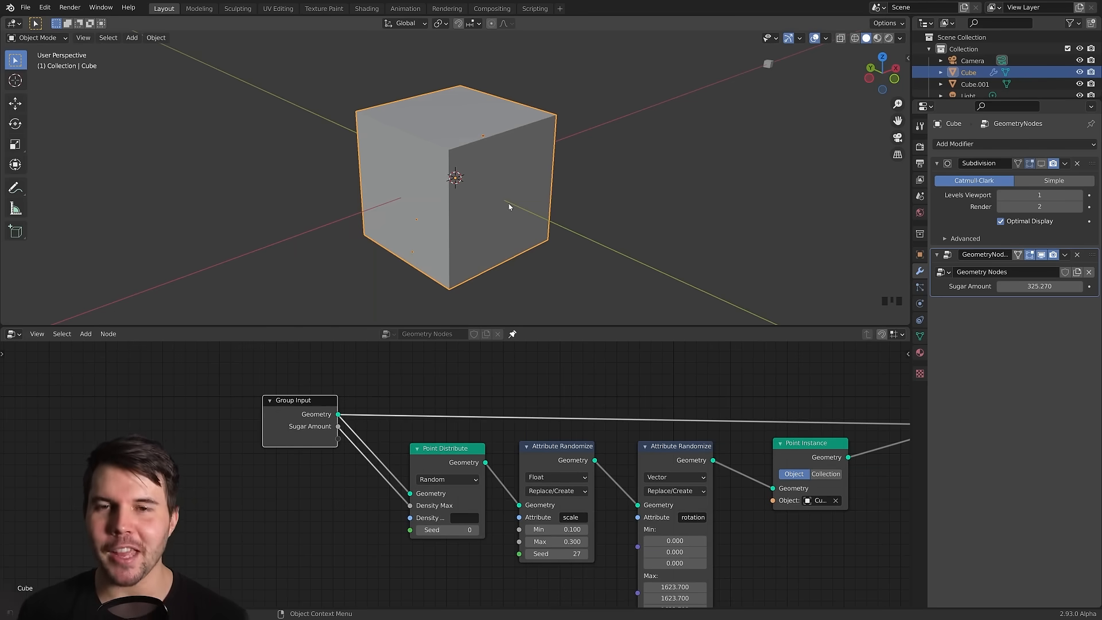
Raise the Geometry Nodes modifier's Sugar Amount in several passes to 2667.930.
{"action": "scroll", "coordinate": [502, 218], "scroll_direction": "up", "scroll_amount": 2}
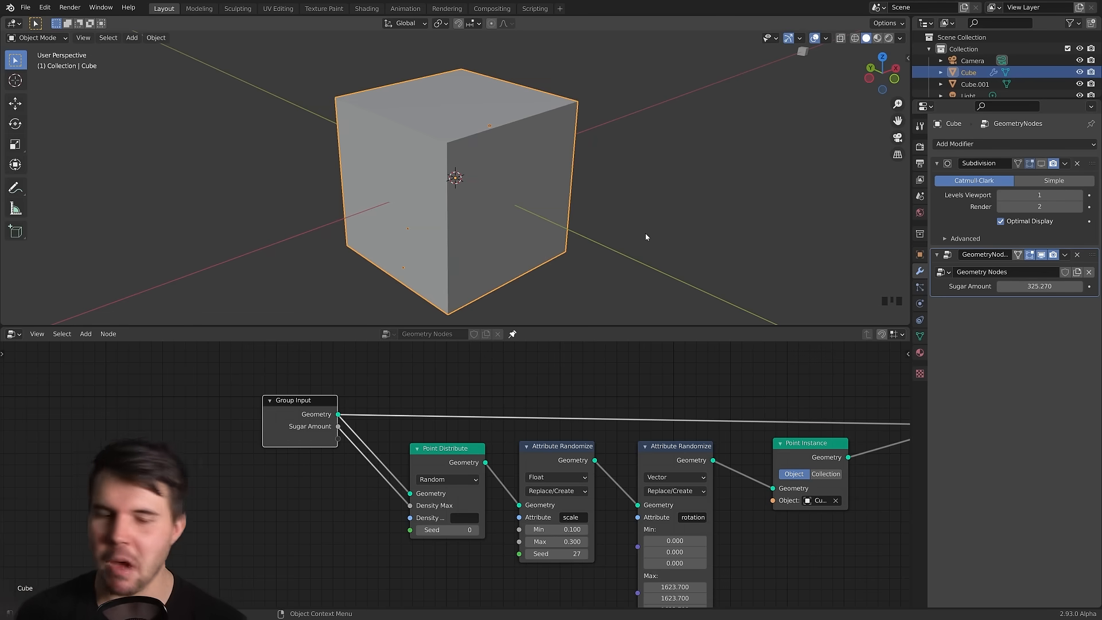
{"action": "scroll", "coordinate": [472, 510], "scroll_direction": "up", "scroll_amount": 4}
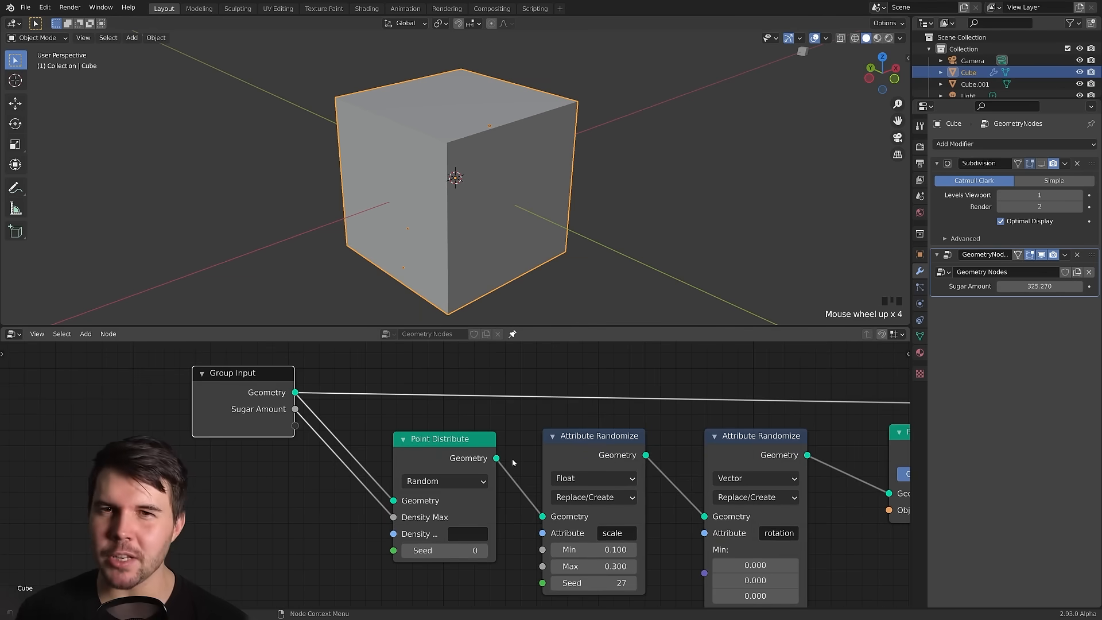
{"action": "left_click", "coordinate": [430, 468]}
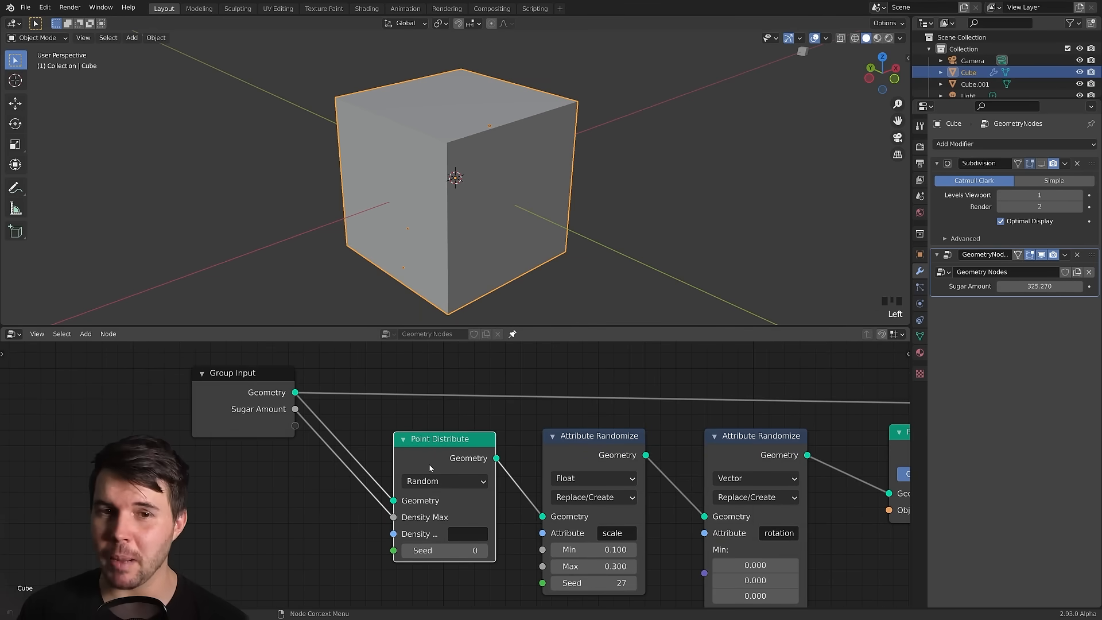
{"action": "left_click_drag", "start_coordinate": [1033, 286], "coordinate": [1053, 285]}
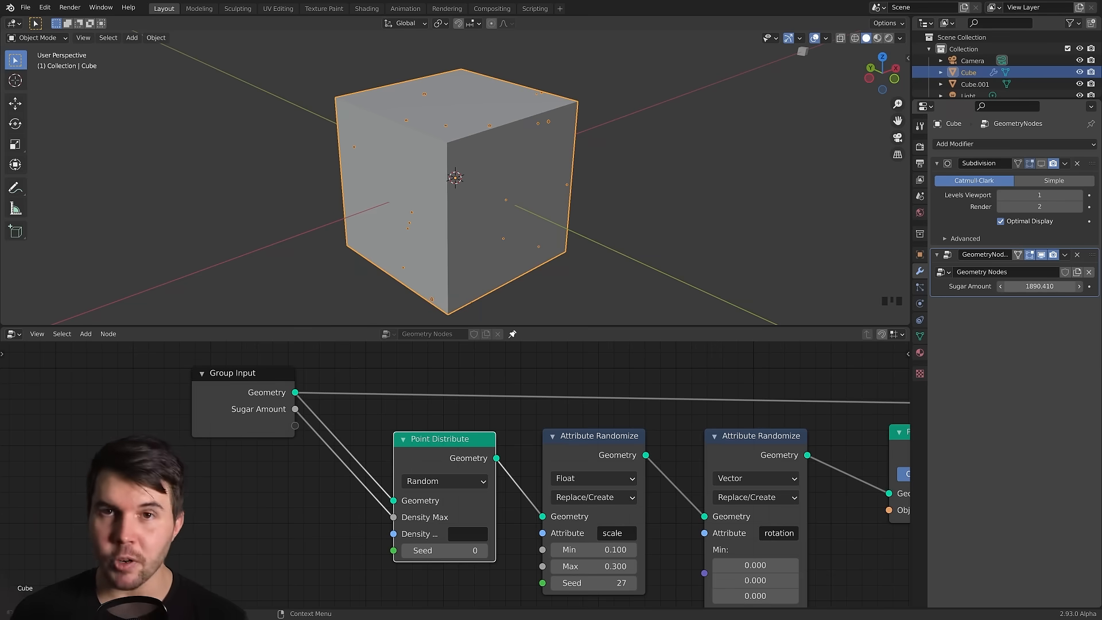
{"action": "left_click_drag", "start_coordinate": [1039, 286], "coordinate": [1061, 286]}
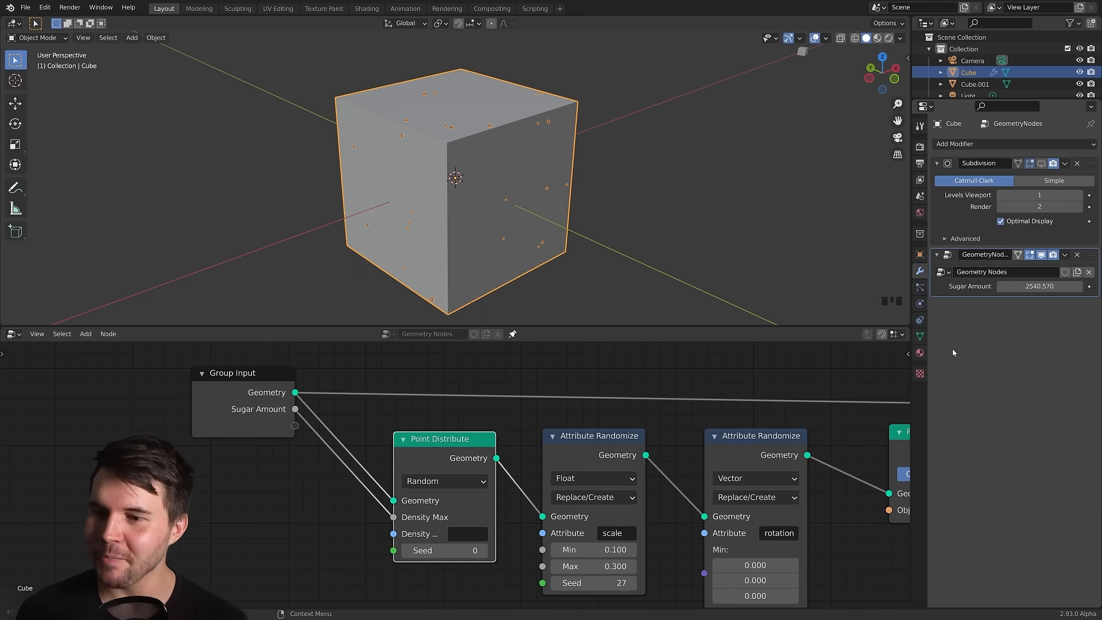
{"action": "left_click_drag", "start_coordinate": [1062, 285], "coordinate": [1063, 285]}
{"action": "scroll", "coordinate": [453, 157], "scroll_direction": "up", "scroll_amount": 3}
{"action": "middle_click_drag", "start_coordinate": [459, 158], "coordinate": [519, 159]}
{"action": "scroll", "coordinate": [536, 189], "scroll_direction": "down", "scroll_amount": 2}
{"action": "left_click_drag", "start_coordinate": [1046, 286], "coordinate": [1047, 287]}
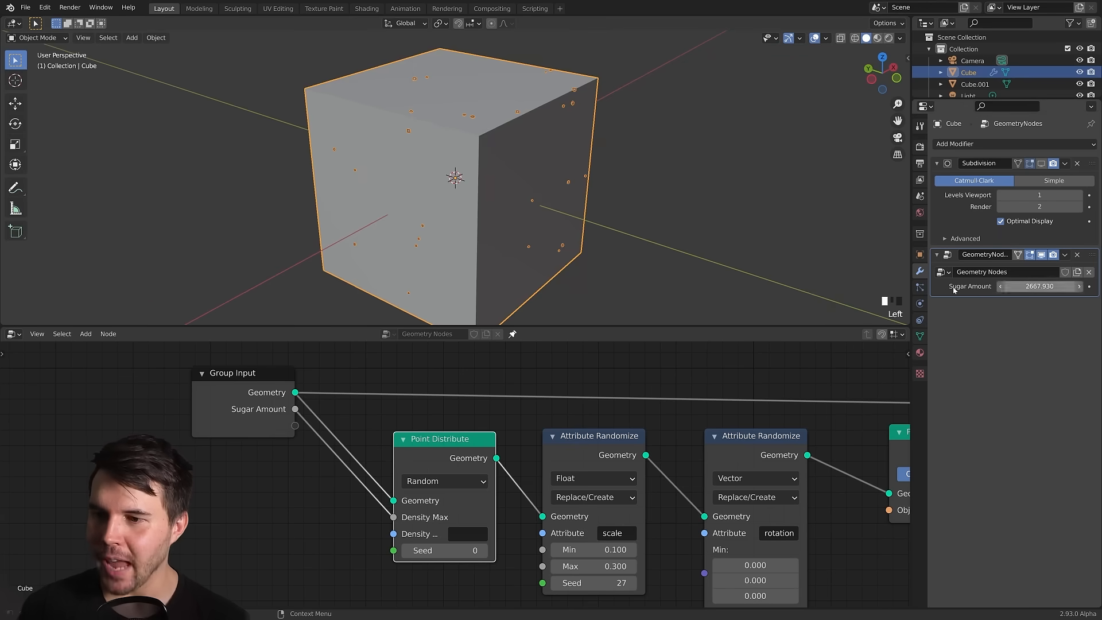
Set the Sugar Amount to 100000 and deselect everything in the viewport.
{"action": "double_click", "coordinate": [1047, 286]}
{"action": "type", "text": "1000"}
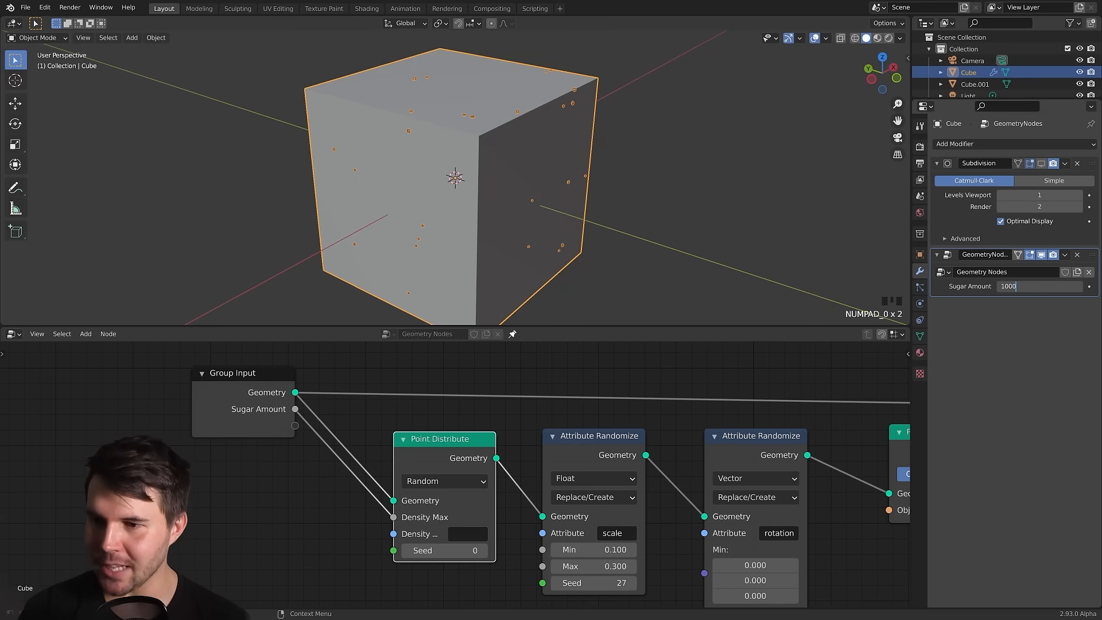
{"action": "type", "text": "00"}
{"action": "key", "text": "Return"}
{"action": "key", "text": "alt+a"}
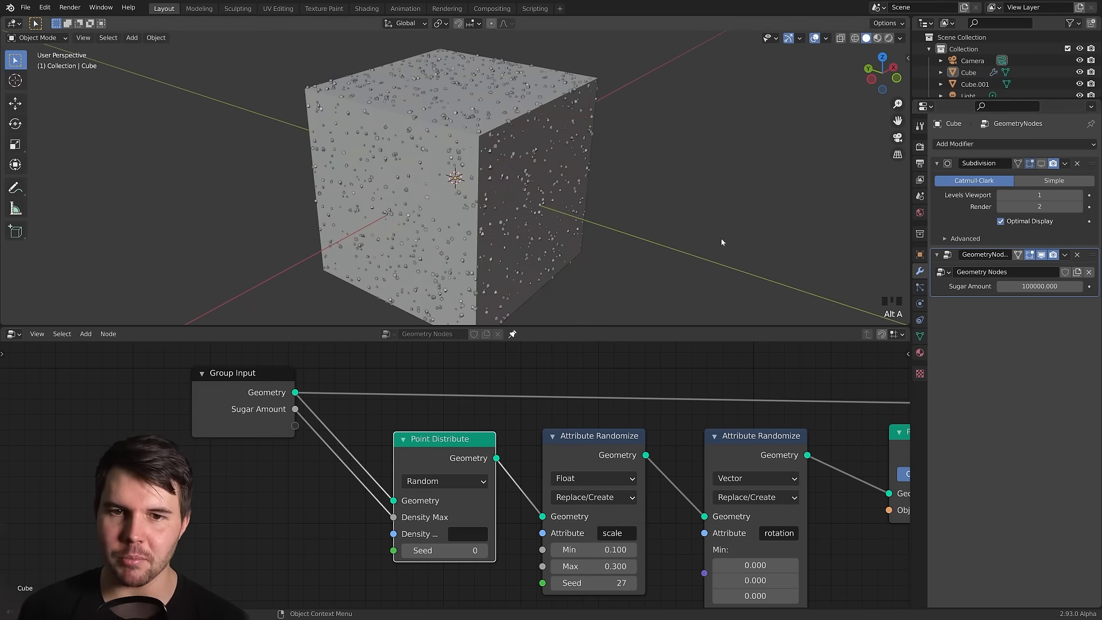
{"action": "left_click", "coordinate": [1040, 286]}
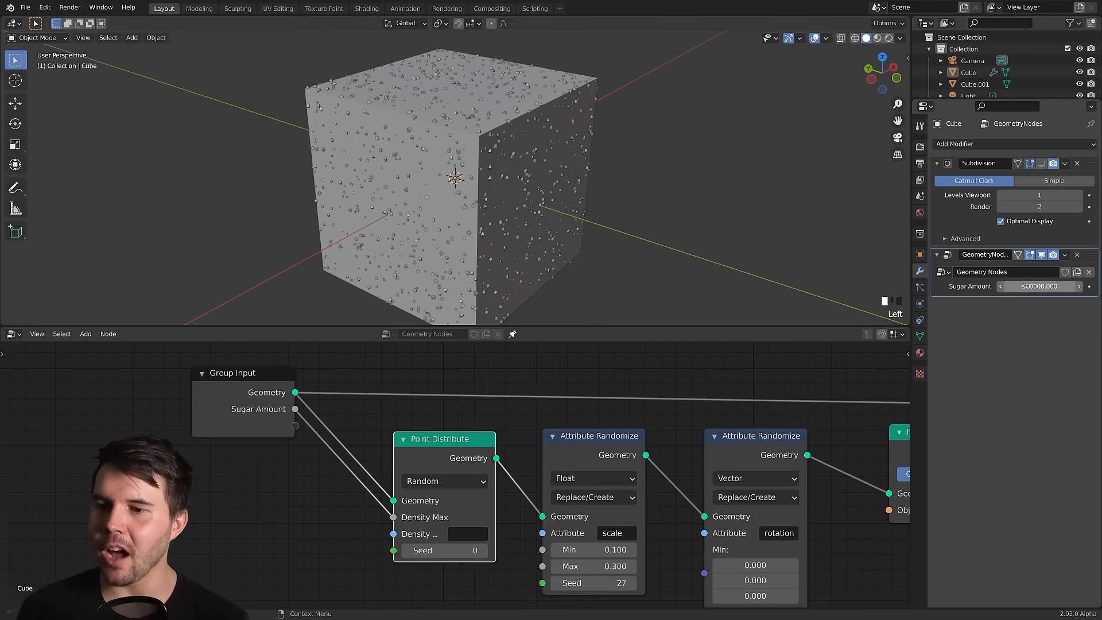
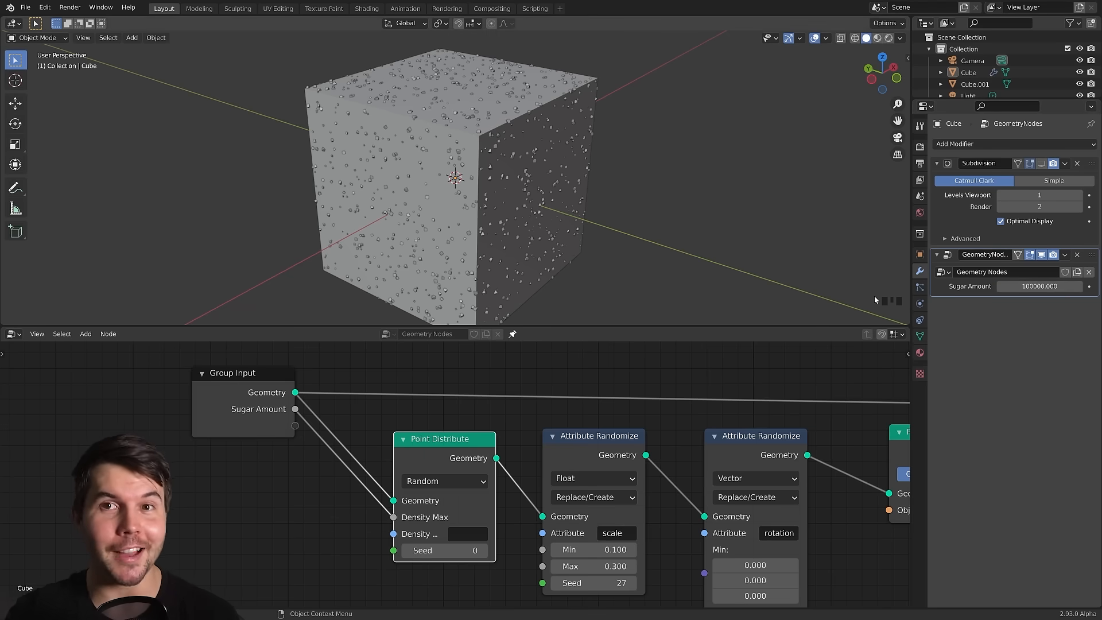
Move the Group Input node farther away from Point Distribute and set the Sugar Amount to 10.
{"action": "middle_click_drag", "start_coordinate": [293, 459], "coordinate": [354, 454]}
{"action": "left_click_drag", "start_coordinate": [296, 418], "coordinate": [193, 425]}
{"action": "double_click", "coordinate": [1030, 286]}
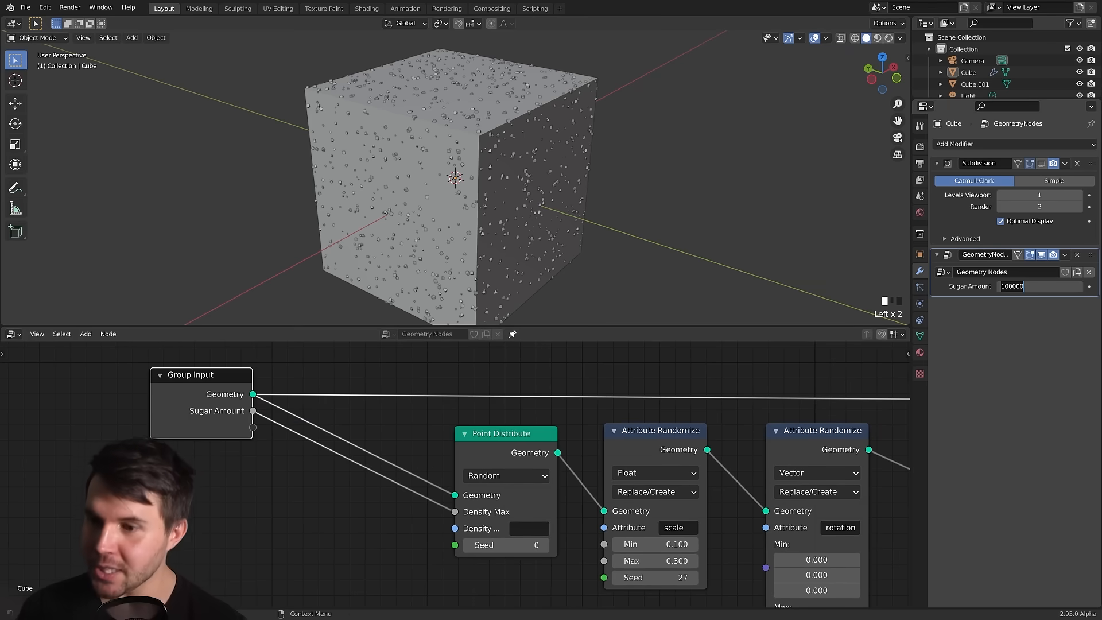
{"action": "type", "text": "10"}
{"action": "key", "text": "Return"}
Insert a Math node into the link between Group Input's Sugar Amount and Point Distribute's Density Max.
{"action": "key", "text": "shift+a"}
{"action": "mouse_move", "coordinate": [264, 506]}
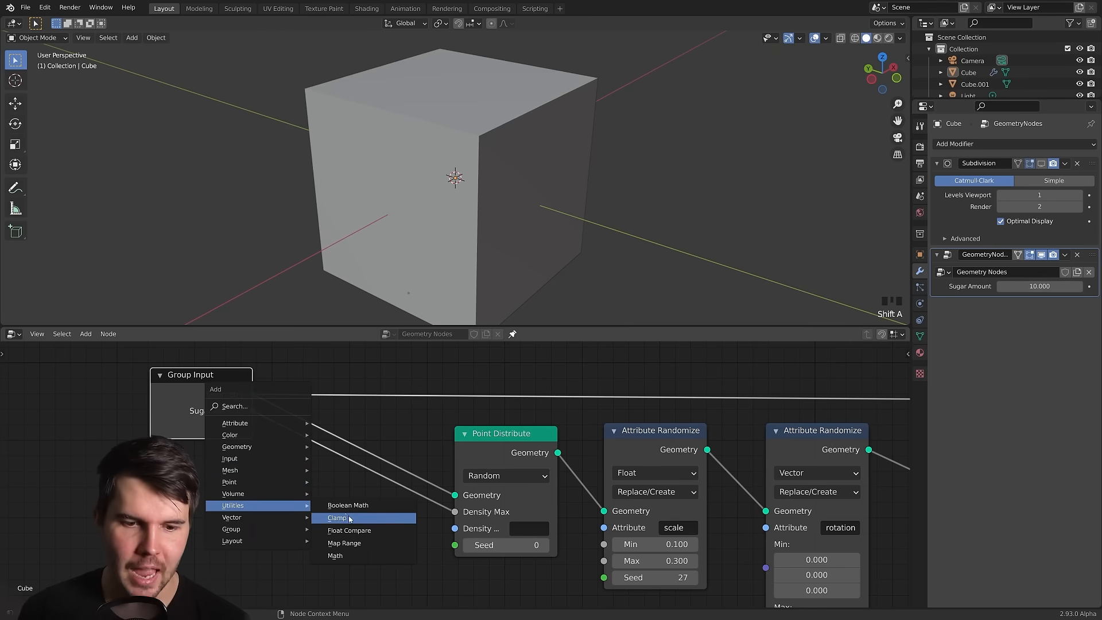
{"action": "left_click", "coordinate": [351, 556]}
{"action": "left_click", "coordinate": [284, 469]}
{"action": "middle_click_drag", "start_coordinate": [287, 470], "coordinate": [366, 396]}
{"action": "scroll", "coordinate": [417, 448], "scroll_direction": "up", "scroll_amount": 1}
Change the Math node's operation to Multiply and set its second value to 10000.
{"action": "left_click", "coordinate": [419, 436]}
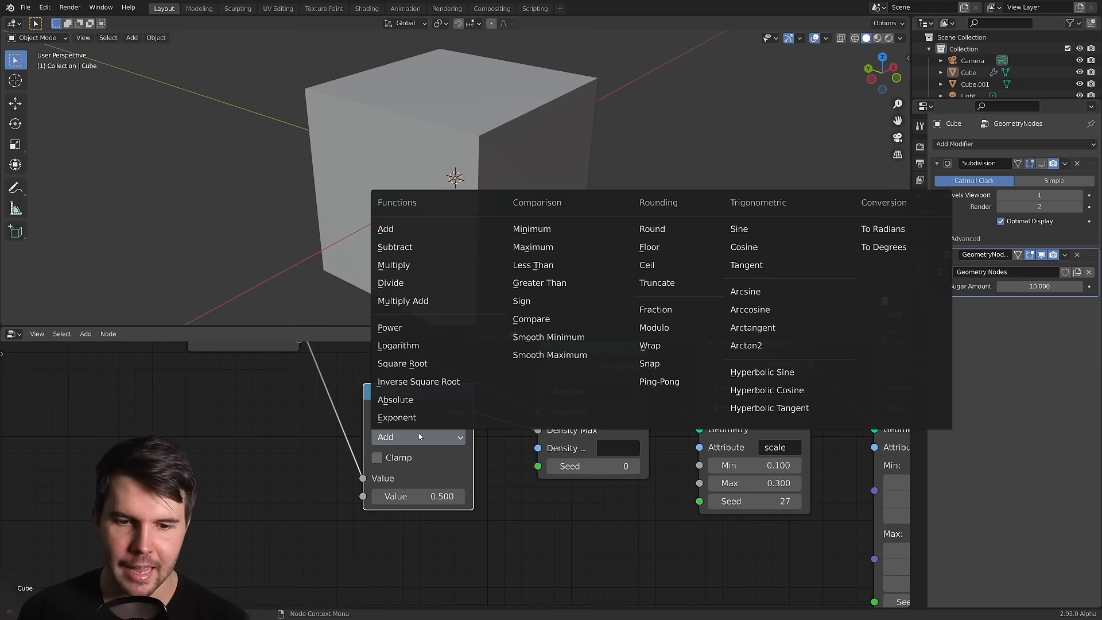
{"action": "left_click", "coordinate": [401, 265]}
{"action": "double_click", "coordinate": [434, 497]}
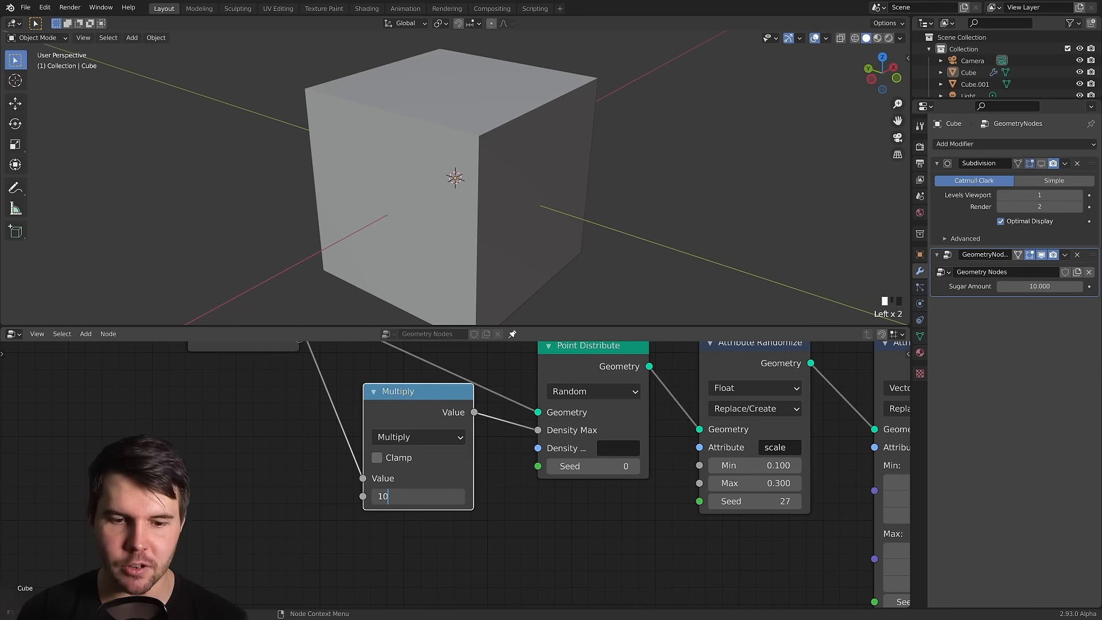
{"action": "type", "text": "10000"}
{"action": "key", "text": "Return"}
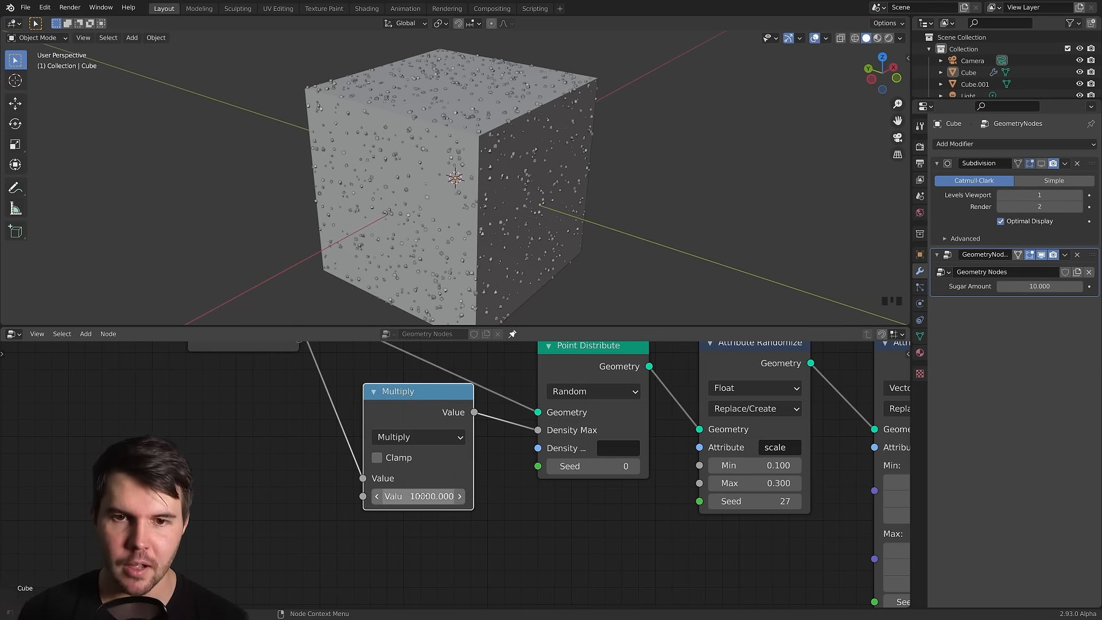
Raise the Geometry Nodes modifier's Sugar Amount in two passes to 71.770.
{"action": "left_click_drag", "start_coordinate": [1039, 286], "coordinate": [1084, 286]}
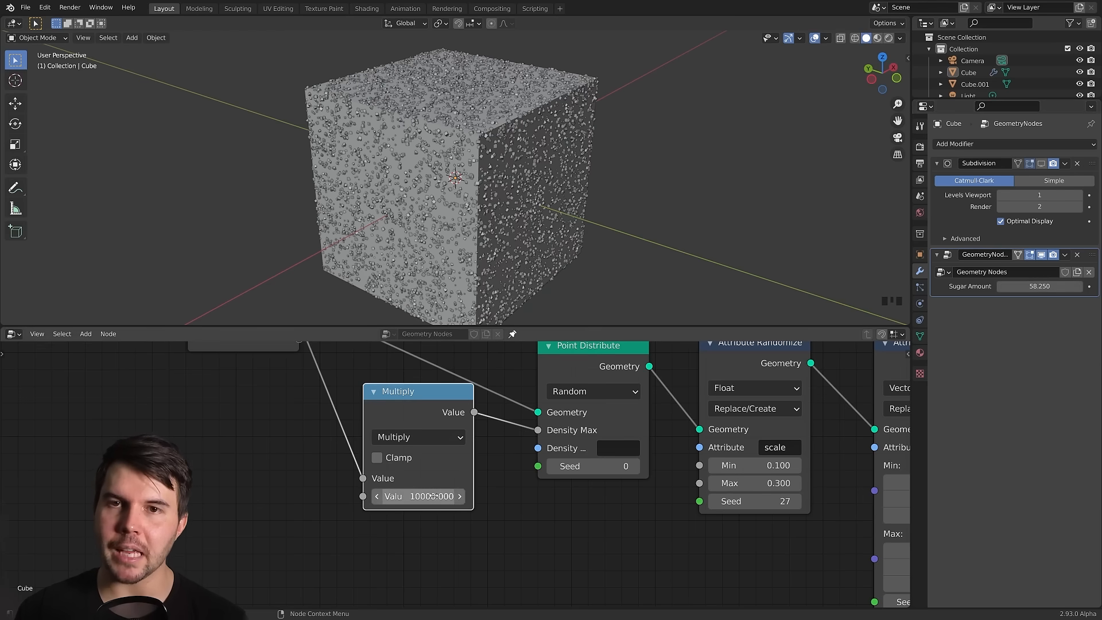
{"action": "scroll", "coordinate": [433, 495], "scroll_direction": "down", "scroll_amount": 4}
{"action": "scroll", "coordinate": [494, 223], "scroll_direction": "down", "scroll_amount": 8}
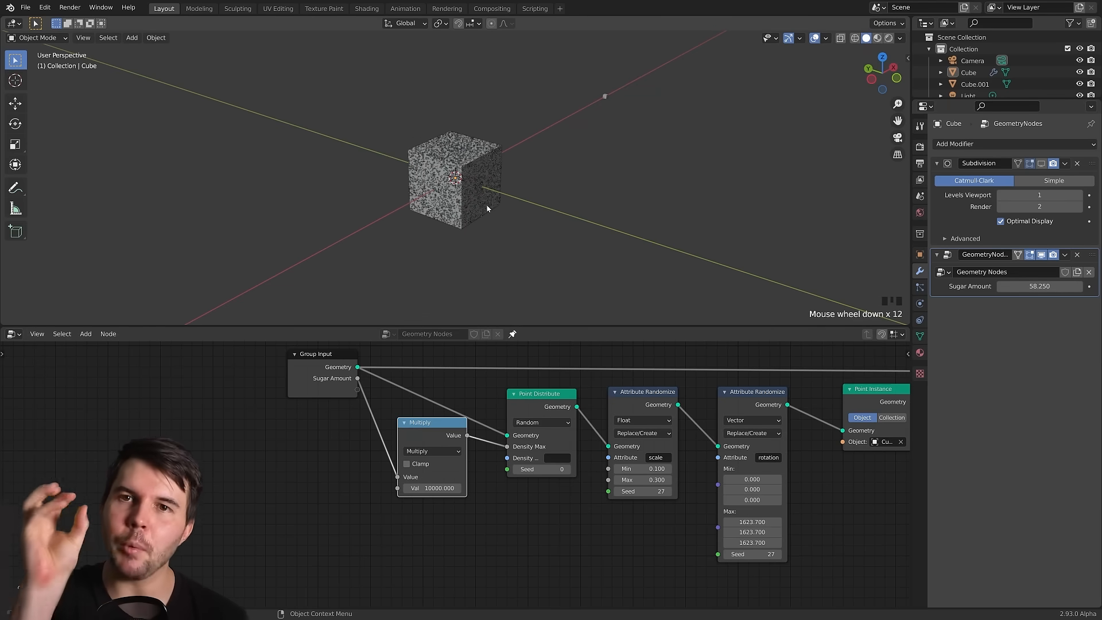
{"action": "scroll", "coordinate": [505, 205], "scroll_direction": "up", "scroll_amount": 6}
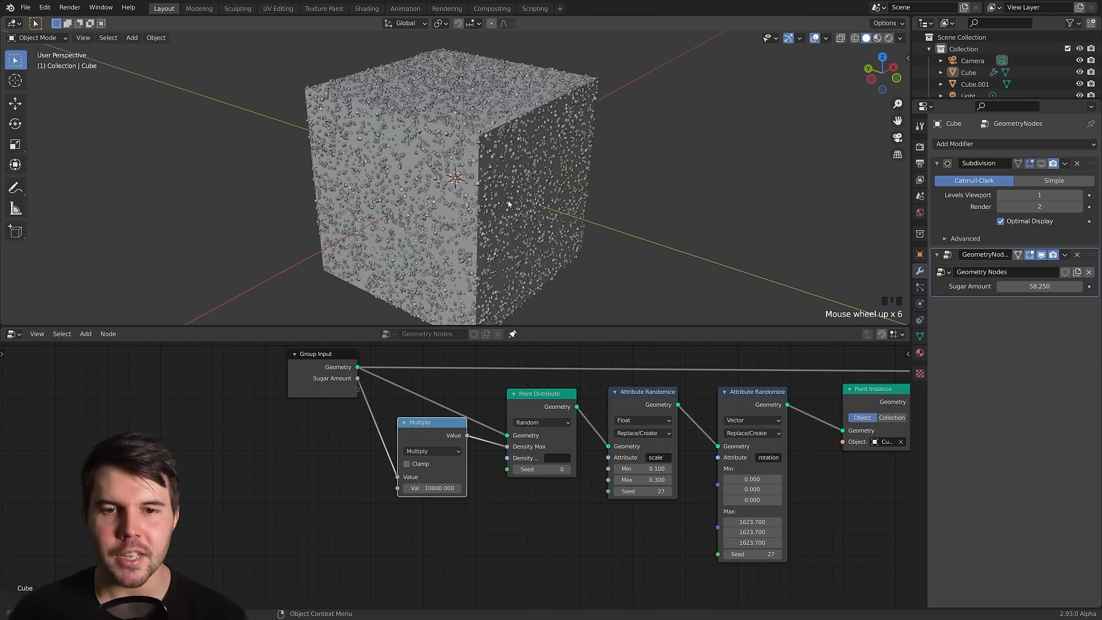
{"action": "left_click_drag", "start_coordinate": [1036, 286], "coordinate": [1038, 286]}
{"action": "scroll", "coordinate": [728, 172], "scroll_direction": "down", "scroll_amount": 5}
{"action": "scroll", "coordinate": [637, 216], "scroll_direction": "up", "scroll_amount": 5}
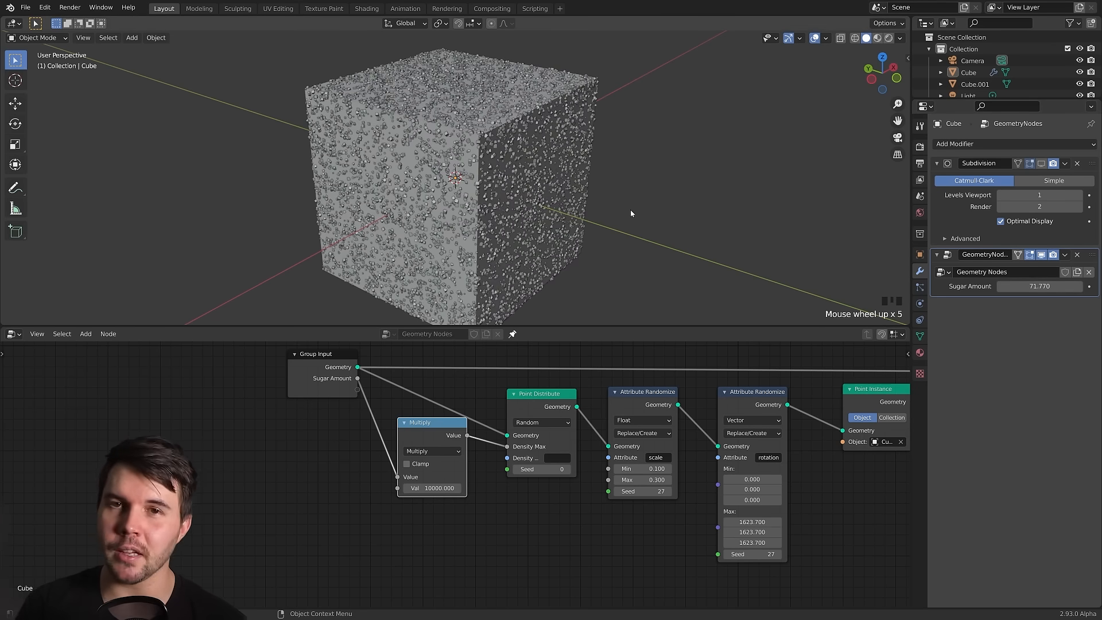
Re-enter 10000 as the Multiply node's second value.
{"action": "middle_click_drag", "start_coordinate": [631, 213], "coordinate": [422, 217]}
{"action": "middle_click_drag", "start_coordinate": [470, 449], "coordinate": [414, 456]}
{"action": "scroll", "coordinate": [413, 456], "scroll_direction": "up", "scroll_amount": 1}
{"action": "middle_click_drag", "start_coordinate": [413, 456], "coordinate": [392, 465]}
{"action": "scroll", "coordinate": [528, 161], "scroll_direction": "down", "scroll_amount": 3}
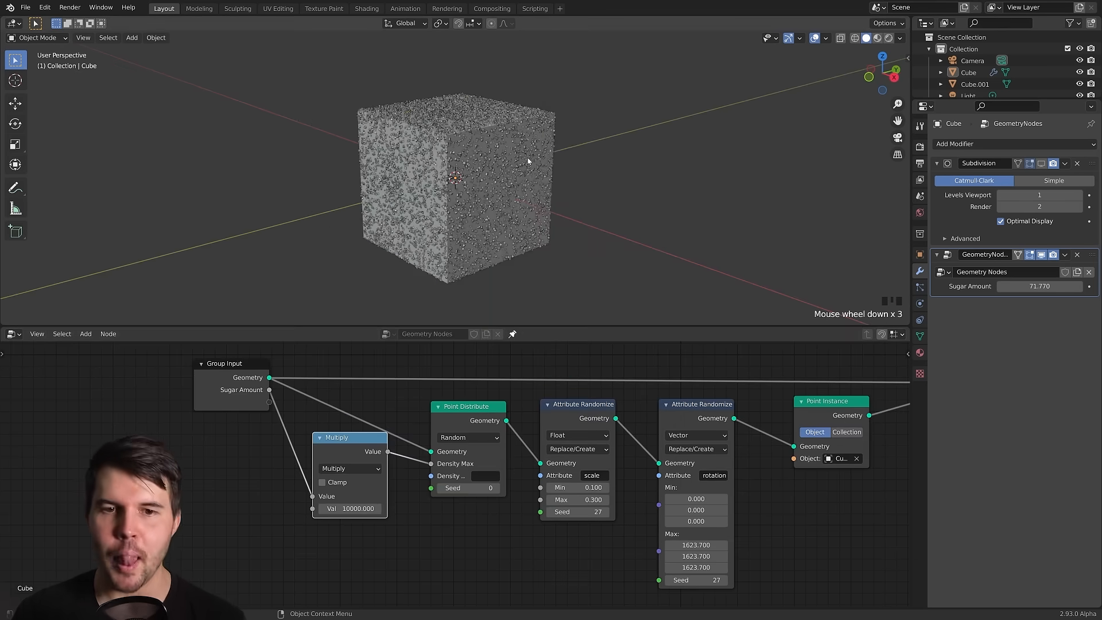
{"action": "scroll", "coordinate": [528, 161], "scroll_direction": "up", "scroll_amount": 3}
{"action": "left_click_drag", "start_coordinate": [356, 509], "coordinate": [347, 509]}
{"action": "left_click", "coordinate": [348, 508]}
{"action": "type", "text": "10000"}
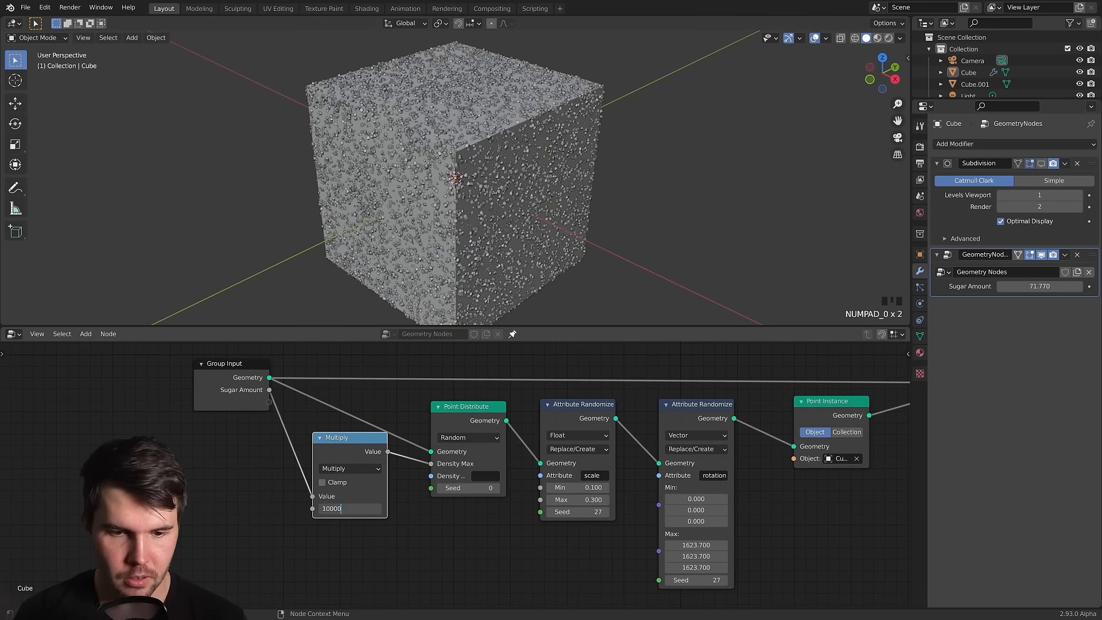
{"action": "key", "text": "Return"}
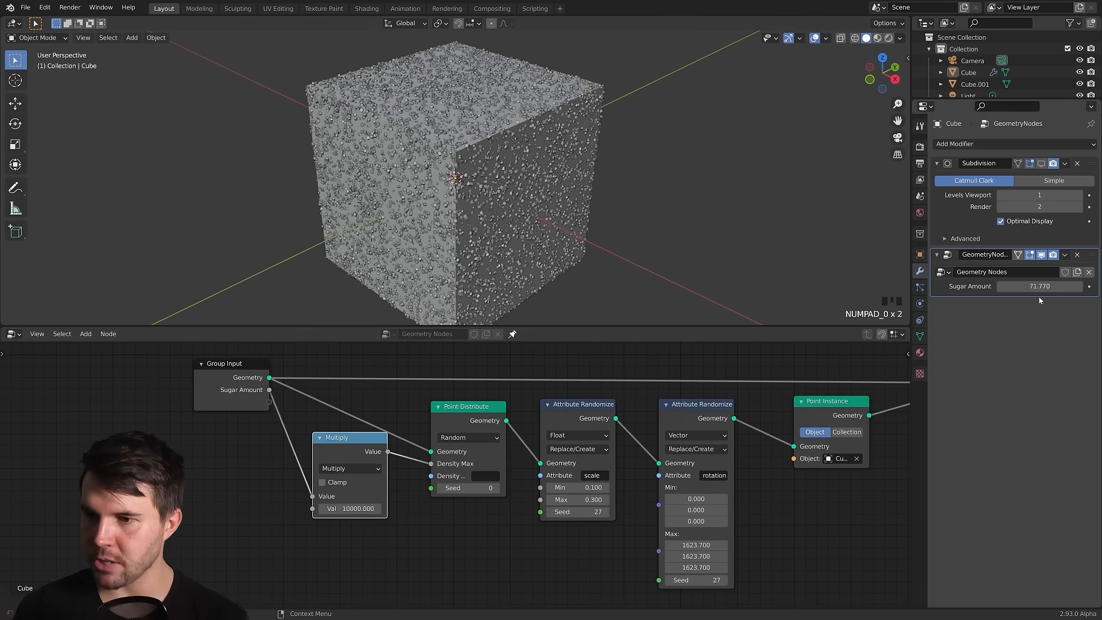
Turn on the viewport display of the cube's Subdivision modifier.
{"action": "scroll", "coordinate": [498, 186], "scroll_direction": "up", "scroll_amount": 2}
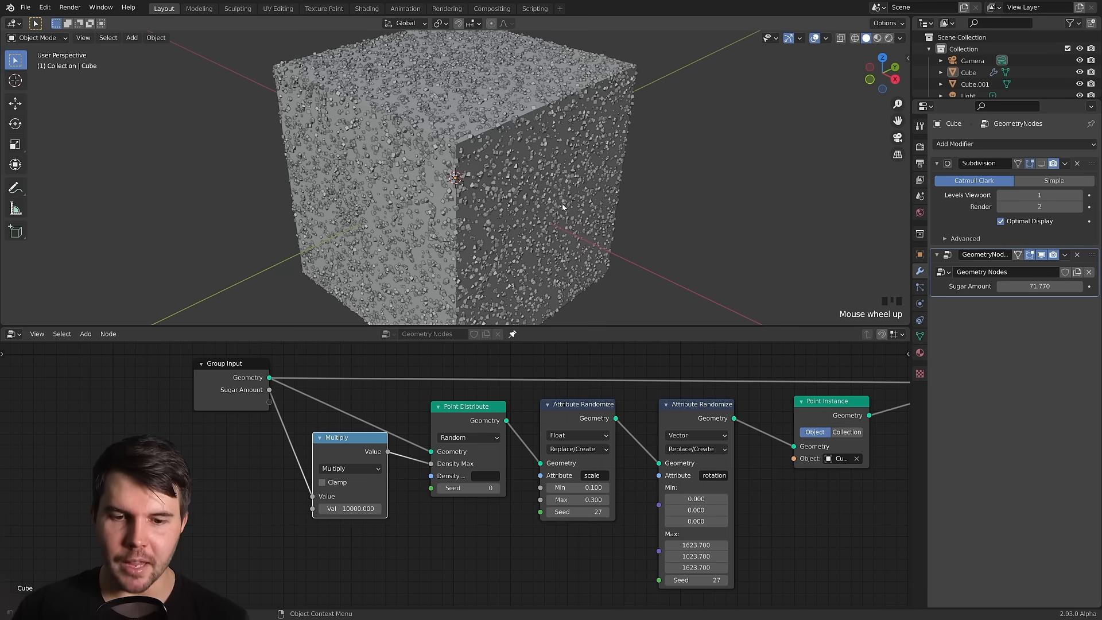
{"action": "left_click", "coordinate": [1040, 163]}
{"action": "scroll", "coordinate": [584, 241], "scroll_direction": "down", "scroll_amount": 2}
{"action": "scroll", "coordinate": [584, 241], "scroll_direction": "up", "scroll_amount": 2}
In front view, move the cube's mesh up about 0.016 m along Z so its base sits on the origin.
{"action": "left_click", "coordinate": [482, 197]}
{"action": "key", "text": "KP_1"}
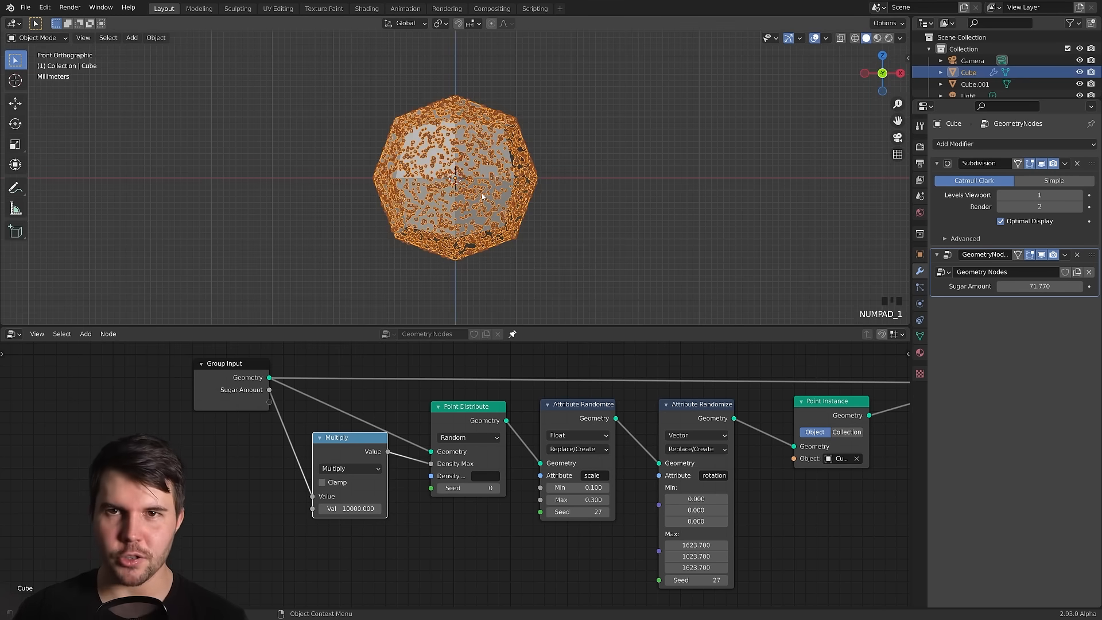
{"action": "key", "text": "Tab"}
{"action": "key", "text": "g"}
{"action": "key", "text": "z"}
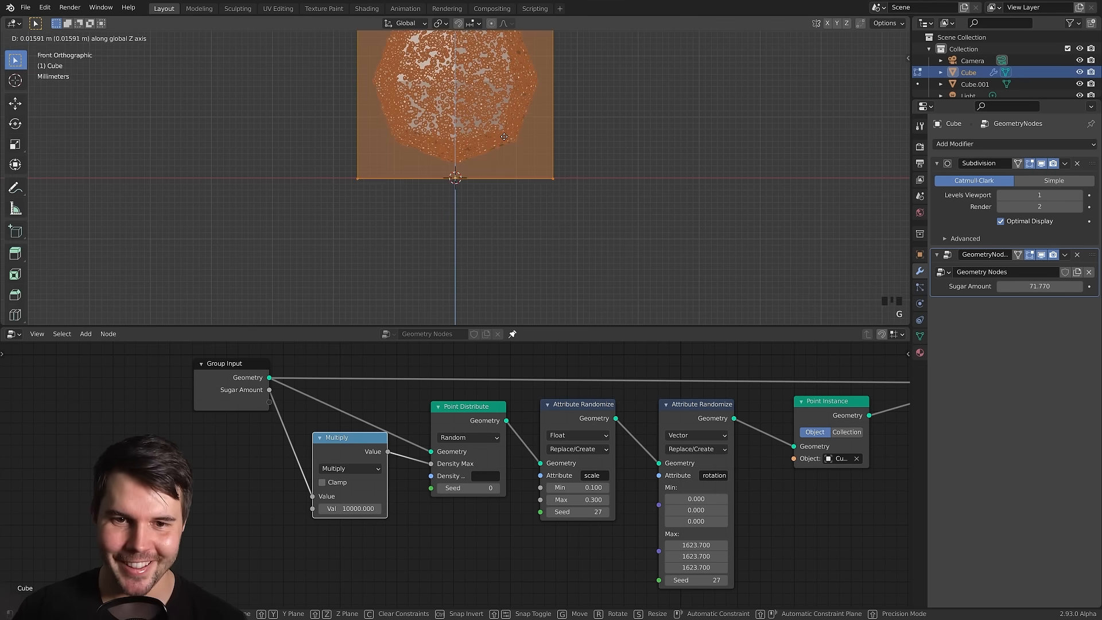
{"action": "left_click", "coordinate": [504, 136]}
{"action": "key", "text": "Tab"}
Set the Subdivision modifier's viewport levels to 5.
{"action": "left_click", "coordinate": [1079, 196]}
{"action": "left_click", "coordinate": [1078, 196]}
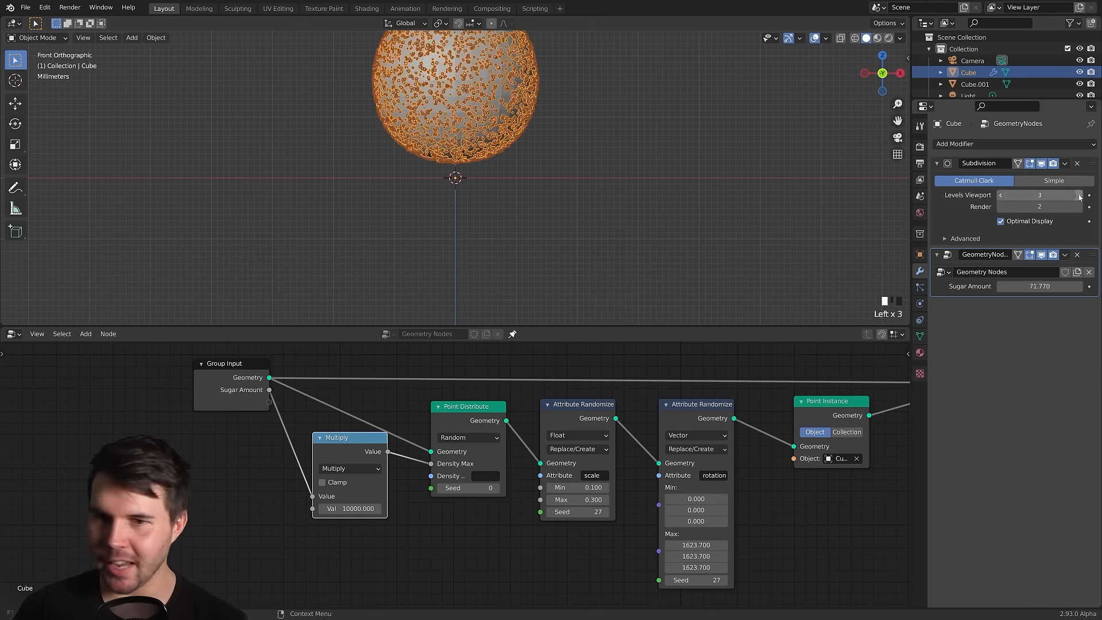
{"action": "left_click", "coordinate": [1078, 196]}
{"action": "left_click", "coordinate": [1079, 196]}
Inset the cube's bottom face about 0.003 m to flatten the base of the gumdrop.
{"action": "scroll", "coordinate": [612, 207], "scroll_direction": "up", "scroll_amount": 2}
{"action": "key", "text": "Tab"}
{"action": "middle_click_drag", "start_coordinate": [612, 206], "coordinate": [579, 213]}
{"action": "key", "text": "3"}
{"action": "left_click", "coordinate": [551, 226]}
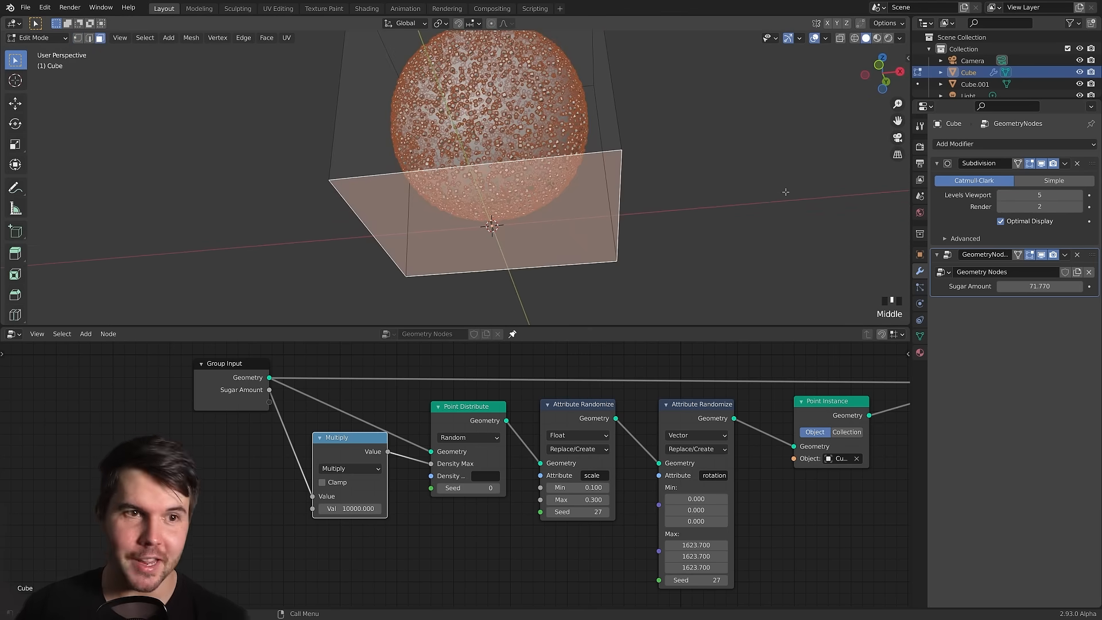
{"action": "key", "text": "i"}
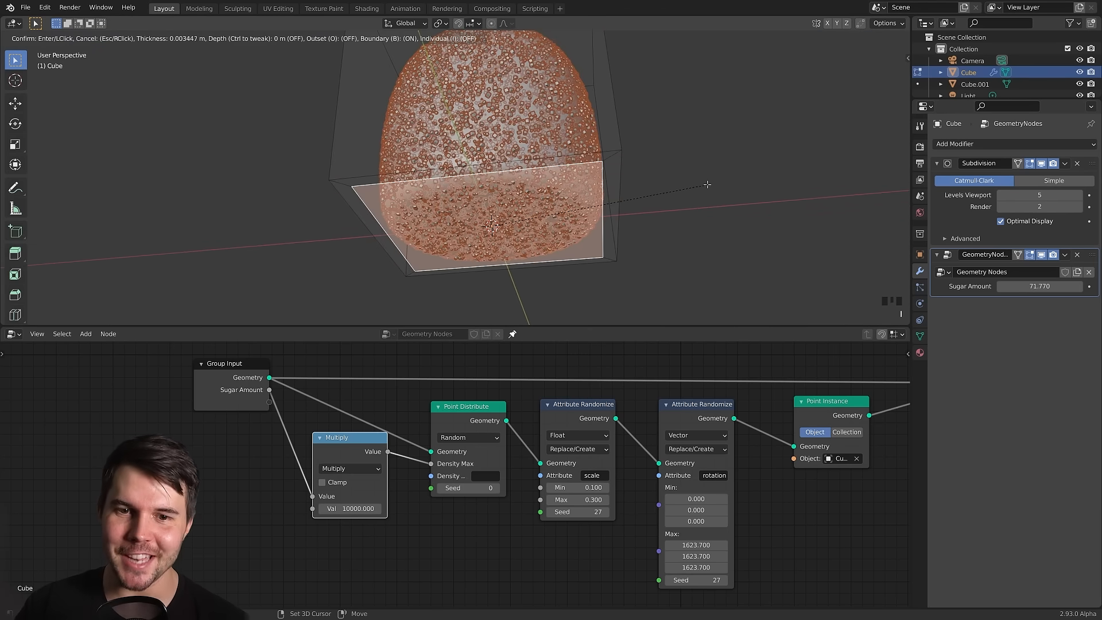
{"action": "key", "text": "Escape"}
{"action": "key", "text": "Tab"}
{"action": "scroll", "coordinate": [654, 166], "scroll_direction": "down", "scroll_amount": 2}
{"action": "middle_click_drag", "start_coordinate": [576, 205], "coordinate": [608, 212]}
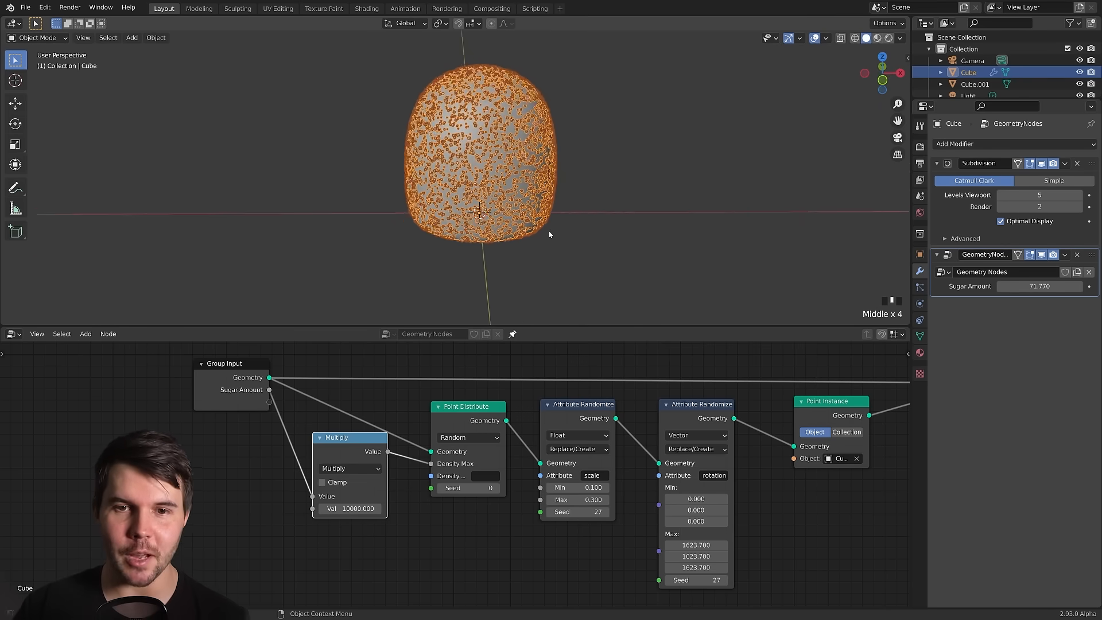
Move the cube's top face down about 0.005 m along Z to shorten the gumdrop.
{"action": "key", "text": "Tab"}
{"action": "scroll", "coordinate": [551, 229], "scroll_direction": "down", "scroll_amount": 2}
{"action": "scroll", "coordinate": [517, 172], "scroll_direction": "up", "scroll_amount": 2}
{"action": "middle_click_drag", "start_coordinate": [505, 143], "coordinate": [502, 119]}
{"action": "key", "text": "g"}
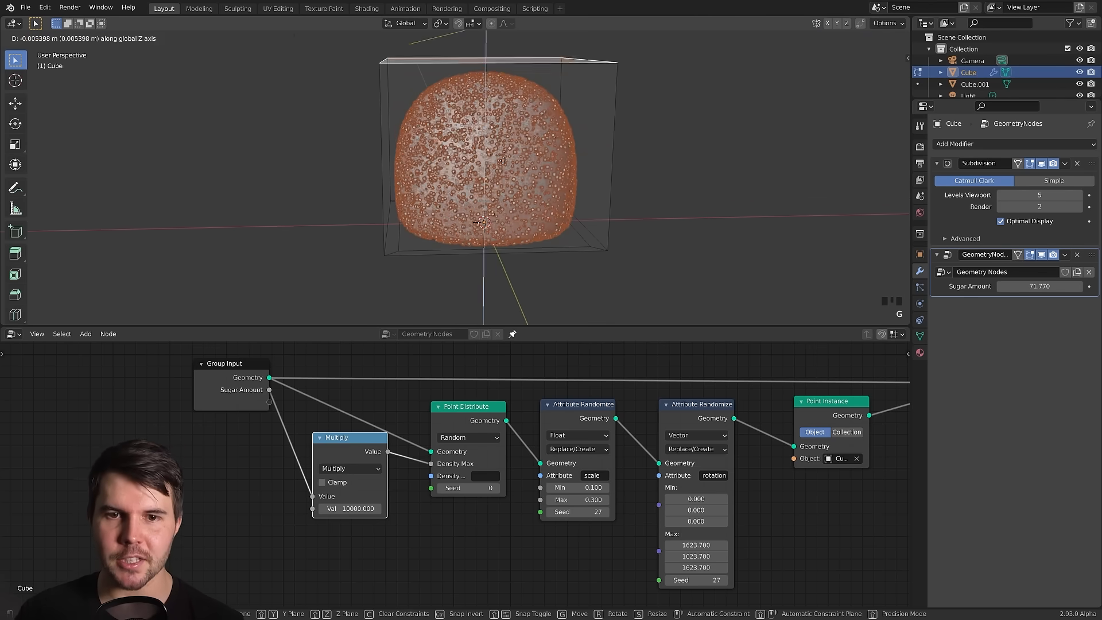
{"action": "left_click", "coordinate": [666, 212]}
Scale the top face down to taper the gumdrop, return to Object Mode and deselect it.
{"action": "key", "text": "s"}
{"action": "left_click", "coordinate": [581, 175]}
{"action": "key", "text": "s"}
{"action": "left_click", "coordinate": [598, 173]}
{"action": "middle_click_drag", "start_coordinate": [598, 174], "coordinate": [620, 283]}
{"action": "key", "text": "Tab"}
{"action": "left_click", "coordinate": [607, 188]}
Move the small source cube for the sugar crystals closer to the gumdrop.
{"action": "scroll", "coordinate": [582, 190], "scroll_direction": "up", "scroll_amount": 2}
{"action": "scroll", "coordinate": [625, 270], "scroll_direction": "down", "scroll_amount": 3}
{"action": "scroll", "coordinate": [505, 260], "scroll_direction": "up", "scroll_amount": 2}
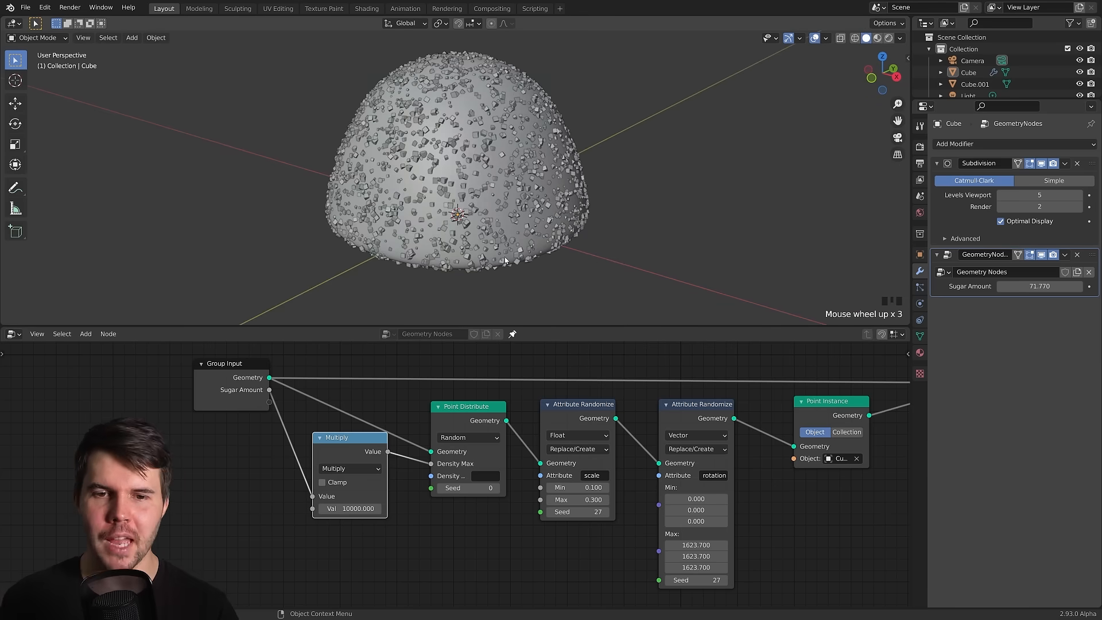
{"action": "scroll", "coordinate": [511, 228], "scroll_direction": "up", "scroll_amount": 2}
{"action": "scroll", "coordinate": [511, 229], "scroll_direction": "up", "scroll_amount": 2}
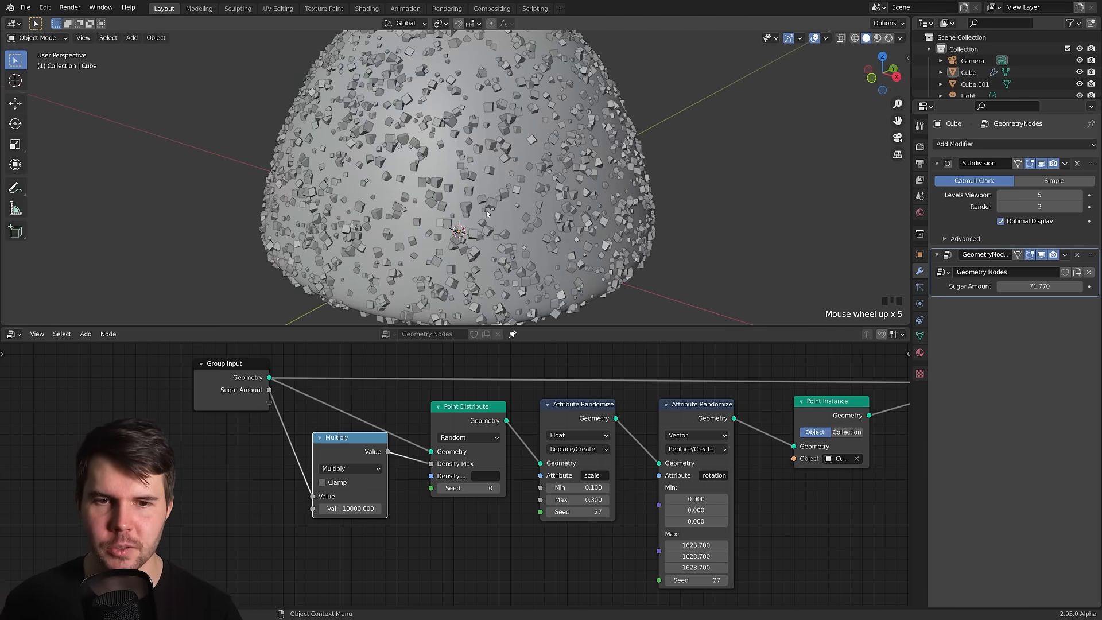
{"action": "scroll", "coordinate": [472, 183], "scroll_direction": "down", "scroll_amount": 10}
{"action": "left_click", "coordinate": [581, 216]}
{"action": "left_click_drag", "start_coordinate": [584, 217], "coordinate": [480, 192]}
{"action": "scroll", "coordinate": [480, 191], "scroll_direction": "up", "scroll_amount": 13}
{"action": "mouse_move", "coordinate": [486, 196]}
{"action": "middle_mouse_down"}
{"action": "mouse_move", "coordinate": [507, 196]}
{"action": "mouse_move", "coordinate": [498, 194]}
{"action": "middle_mouse_up"}
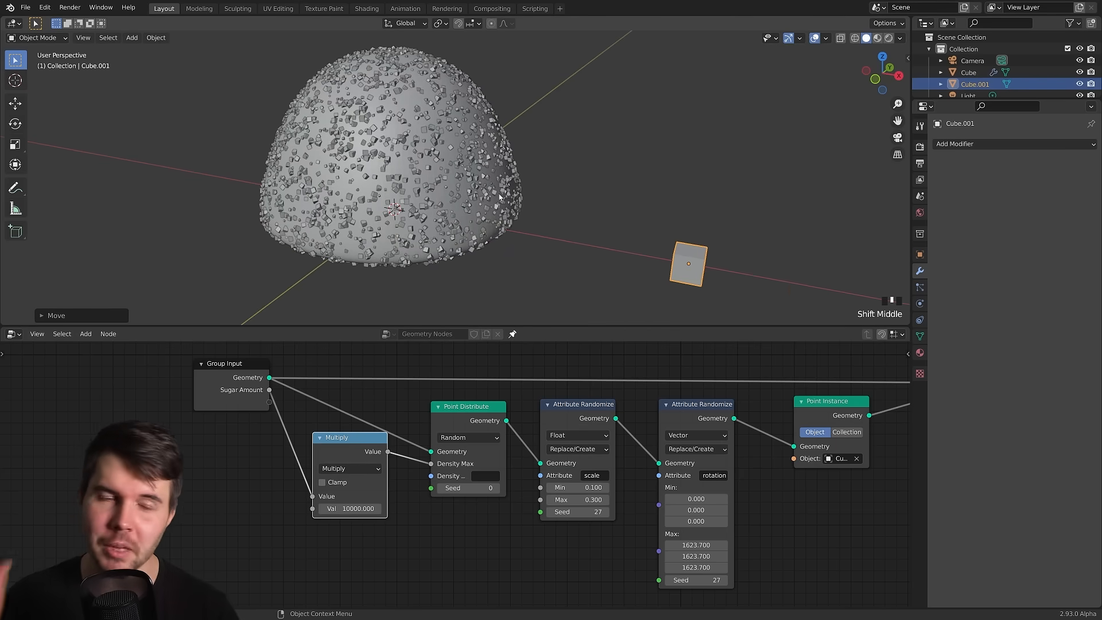
Bevel all edges of the small crystal cube with a single segment.
{"action": "middle_click_drag", "start_coordinate": [632, 214], "coordinate": [489, 188], "text": "shift"}
{"action": "scroll", "coordinate": [603, 207], "scroll_direction": "up", "scroll_amount": 2}
{"action": "middle_click_drag", "start_coordinate": [664, 209], "coordinate": [527, 165], "text": "shift"}
{"action": "key", "text": "Tab"}
{"action": "scroll", "coordinate": [537, 204], "scroll_direction": "up", "scroll_amount": 2}
{"action": "middle_click_drag", "start_coordinate": [563, 224], "coordinate": [532, 151], "text": "shift"}
{"action": "key", "text": "ctrl+b"}
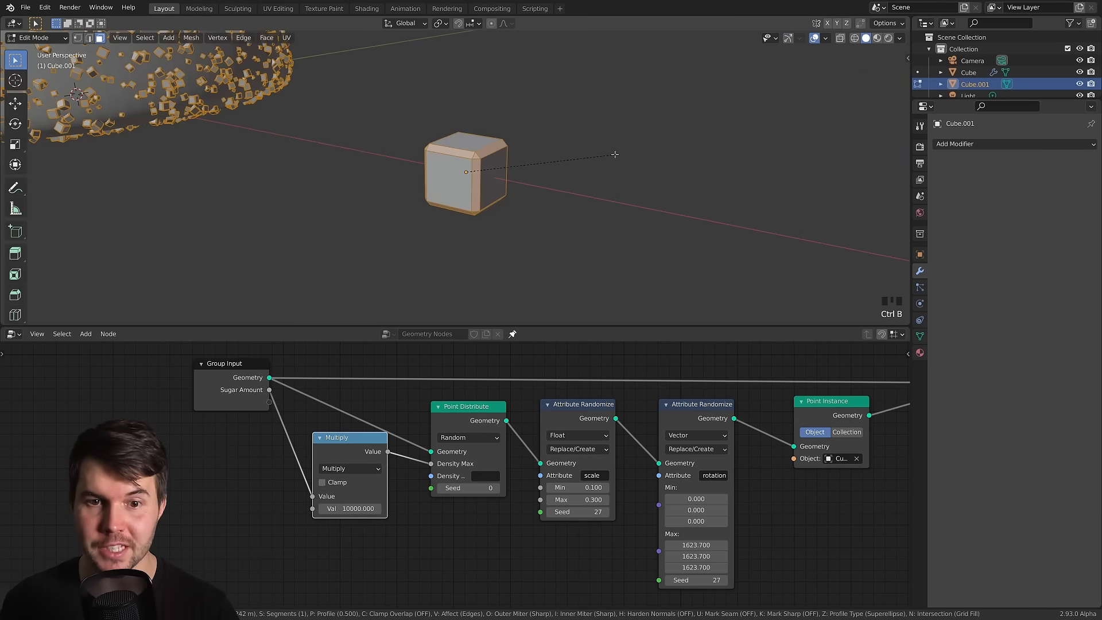
{"action": "left_click", "coordinate": [610, 153]}
{"action": "key", "text": "Tab"}
Duplicate the beveled crystal and place the copy about 0.004 m away along the global X axis.
{"action": "middle_click_drag", "start_coordinate": [490, 176], "coordinate": [510, 174]}
{"action": "middle_click_drag", "start_coordinate": [502, 173], "coordinate": [376, 146], "text": "shift"}
{"action": "key", "text": "shift+d"}
{"action": "key", "text": "shift+x"}
{"action": "left_click", "coordinate": [514, 164]}
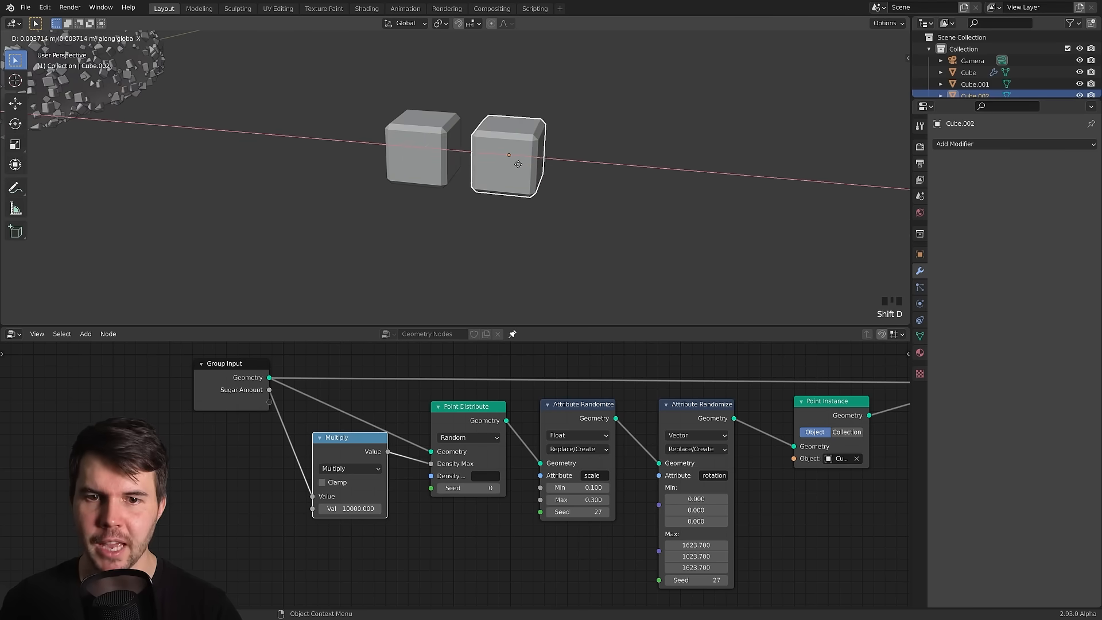
In wireframe, select one side of the duplicated crystal and move it inward along Y to make a thinner slab.
{"action": "key", "text": "Tab"}
{"action": "middle_click_drag", "start_coordinate": [579, 161], "coordinate": [354, 167], "text": "shift"}
{"action": "key", "text": "alt+z"}
{"action": "key", "text": "alt+a"}
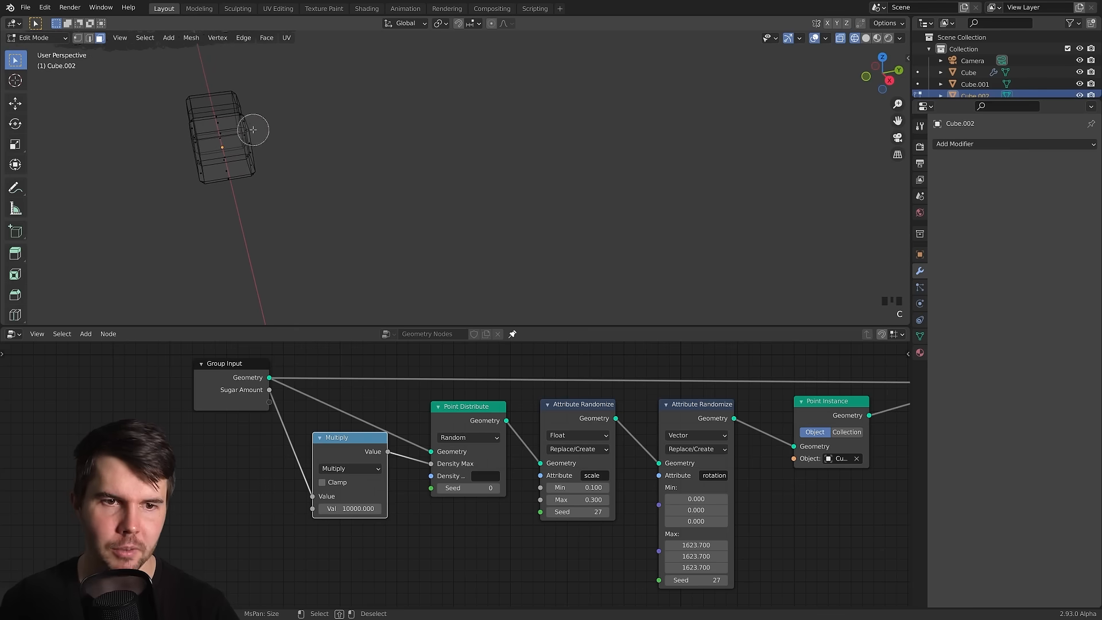
{"action": "left_click_drag", "start_coordinate": [246, 115], "coordinate": [273, 180]}
{"action": "key", "text": "Escape"}
{"action": "key", "text": "g"}
{"action": "key", "text": "y"}
{"action": "left_click", "coordinate": [287, 149]}
{"action": "key", "text": "Tab"}
Adjust the slab's selected side along Y again, and recentre the whole mesh on its origin along Y.
{"action": "middle_click_drag", "start_coordinate": [292, 148], "coordinate": [400, 148]}
{"action": "key", "text": "Tab"}
{"action": "key", "text": "g"}
{"action": "key", "text": "y"}
{"action": "left_click", "coordinate": [335, 134]}
{"action": "key", "text": "a"}
{"action": "key", "text": "g"}
{"action": "key", "text": "y"}
{"action": "left_click", "coordinate": [350, 131]}
{"action": "key", "text": "Tab"}
Duplicate the slab crystal along X, and duplicate the new object's mesh inside Edit Mode to sit beside the original block.
{"action": "key", "text": "shift+d"}
{"action": "key", "text": "x"}
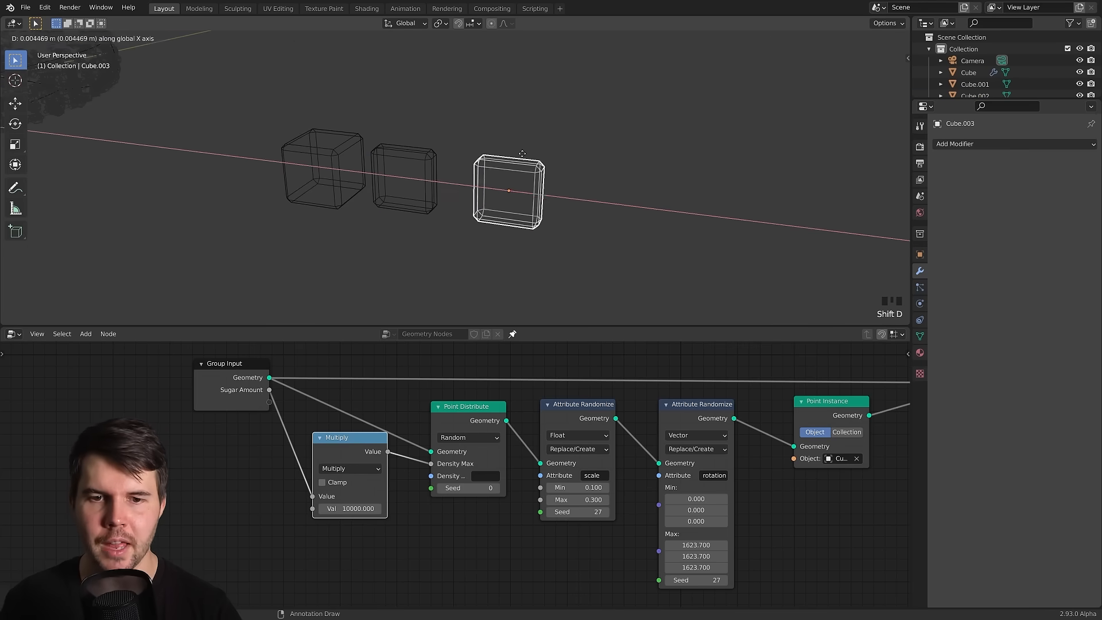
{"action": "left_click", "coordinate": [542, 165]}
{"action": "key", "text": "Tab"}
{"action": "middle_click_drag", "start_coordinate": [549, 165], "coordinate": [510, 173]}
{"action": "key", "text": "shift+d"}
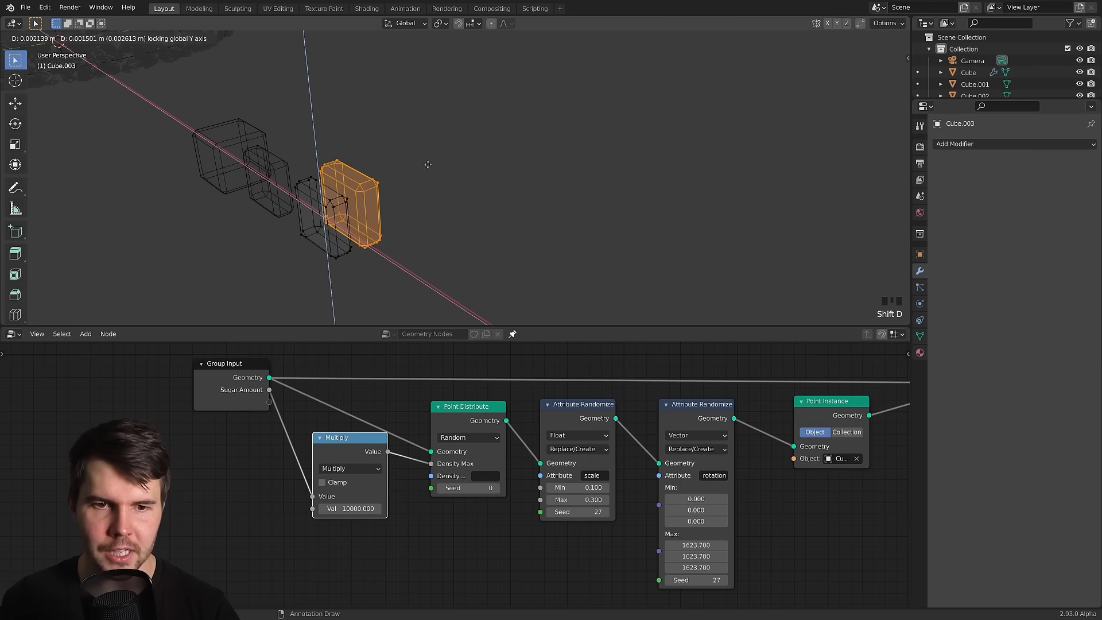
{"action": "left_click", "coordinate": [427, 166]}
{"action": "key", "text": "s"}
{"action": "key", "text": "x"}
{"action": "right_click", "coordinate": [455, 168]}
{"action": "middle_click_drag", "start_coordinate": [455, 167], "coordinate": [410, 180]}
Select one side of the duplicated block's vertices and move it outward along Y to thicken the block.
{"action": "middle_click_drag", "start_coordinate": [317, 195], "coordinate": [323, 193]}
{"action": "left_click", "coordinate": [322, 193]}
{"action": "key", "text": "c"}
{"action": "left_click_drag", "start_coordinate": [280, 175], "coordinate": [295, 236]}
{"action": "right_click", "coordinate": [295, 236]}
{"action": "key", "text": "g"}
{"action": "key", "text": "y"}
{"action": "left_click", "coordinate": [345, 202]}
Select the outer upper vertices of the thickened block and move them along Z to slant its top.
{"action": "middle_click_drag", "start_coordinate": [345, 202], "coordinate": [334, 163]}
{"action": "key", "text": "alt+a"}
{"action": "key", "text": "c"}
{"action": "left_click", "coordinate": [288, 109]}
{"action": "middle_click", "coordinate": [295, 107]}
{"action": "right_click", "coordinate": [299, 106]}
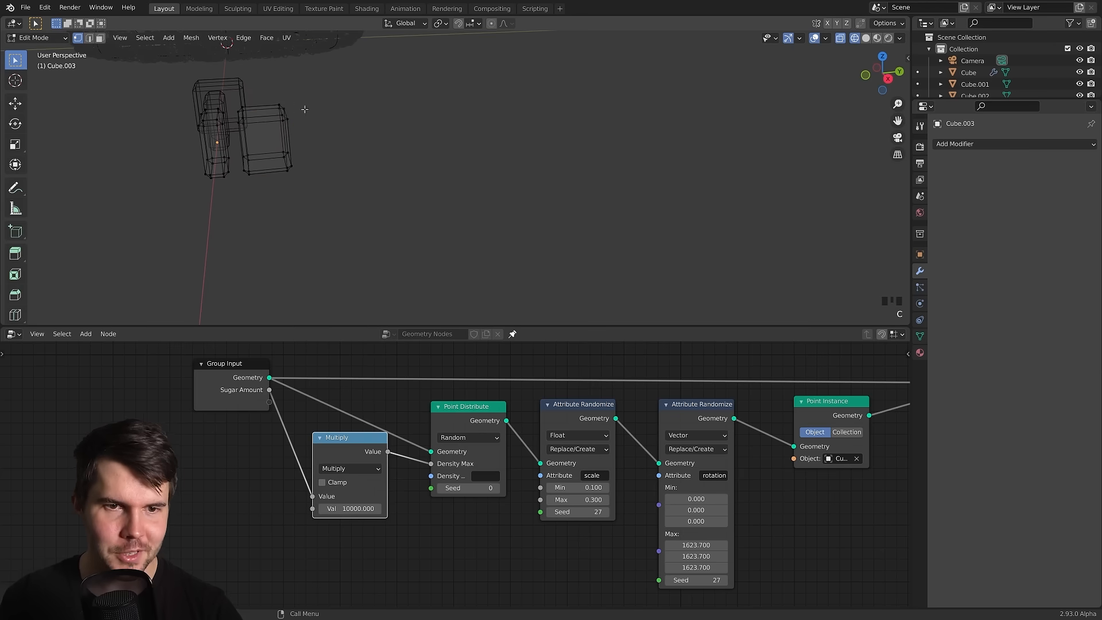
{"action": "left_click", "coordinate": [286, 113]}
{"action": "right_click", "coordinate": [288, 113]}
{"action": "middle_click_drag", "start_coordinate": [342, 109], "coordinate": [422, 217]}
{"action": "key", "text": "g"}
{"action": "key", "text": "z"}
{"action": "left_click", "coordinate": [327, 116]}
Duplicate the slanted block along X inside the same mesh and rotate the copy.
{"action": "key", "text": "l"}
{"action": "middle_click_drag", "start_coordinate": [436, 207], "coordinate": [383, 159], "text": "shift"}
{"action": "key", "text": "shift+d"}
{"action": "key", "text": "x"}
{"action": "left_click", "coordinate": [463, 168]}
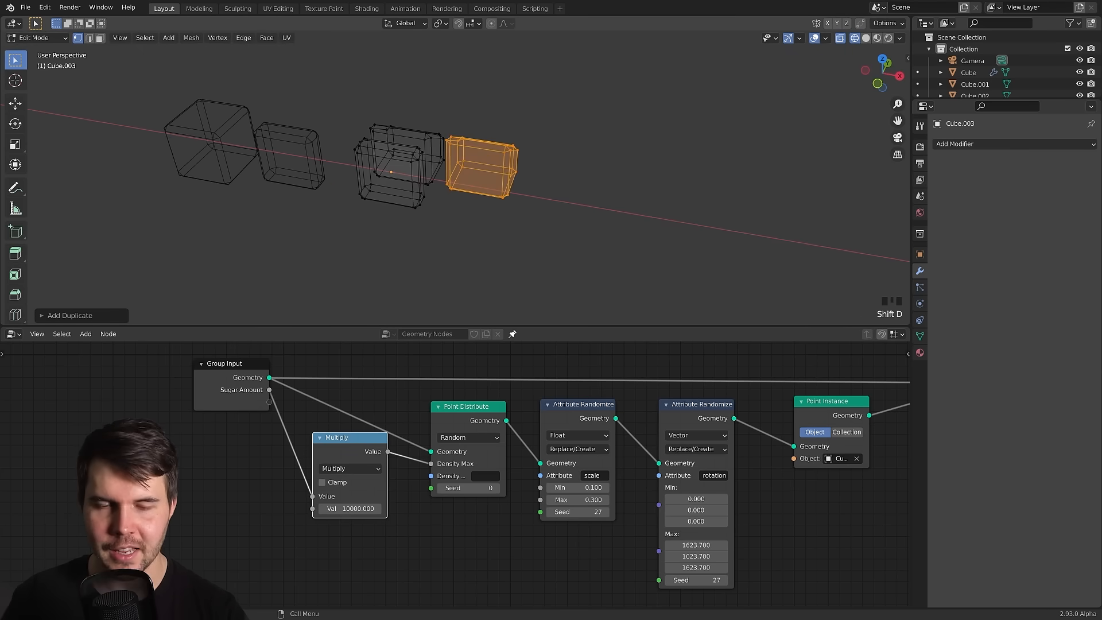
{"action": "key", "text": "r"}
{"action": "left_click", "coordinate": [496, 216]}
{"action": "middle_click_drag", "start_coordinate": [567, 203], "coordinate": [557, 220]}
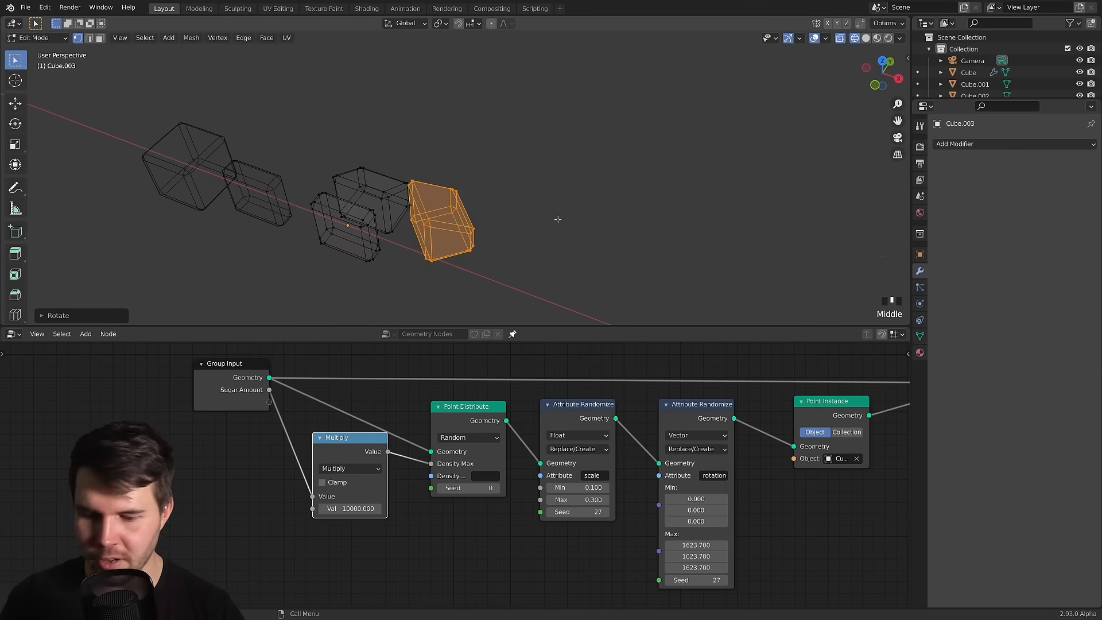
In top view, move one side of the rotated block about 0.0015 m inward to make it thinner.
{"action": "key", "text": "KP_7"}
{"action": "scroll", "coordinate": [557, 230], "scroll_direction": "down", "scroll_amount": 2}
{"action": "scroll", "coordinate": [556, 235], "scroll_direction": "up", "scroll_amount": 2}
{"action": "key", "text": "alt+a"}
{"action": "key", "text": "c"}
{"action": "left_click_drag", "start_coordinate": [411, 190], "coordinate": [446, 157]}
{"action": "right_click", "coordinate": [446, 157]}
{"action": "key", "text": "g"}
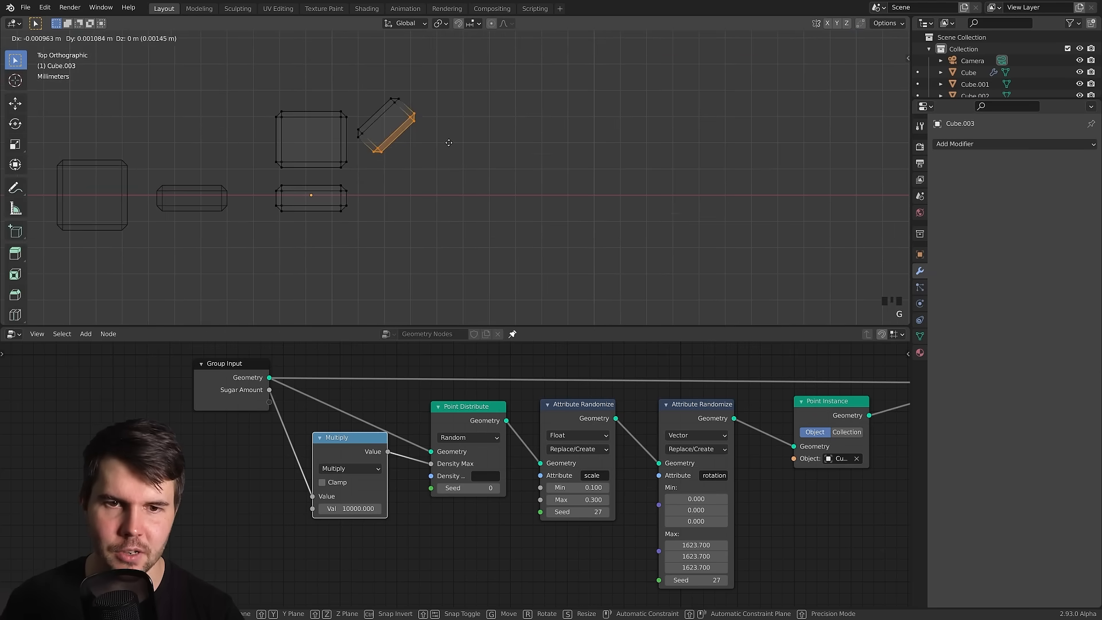
{"action": "left_click", "coordinate": [449, 142]}
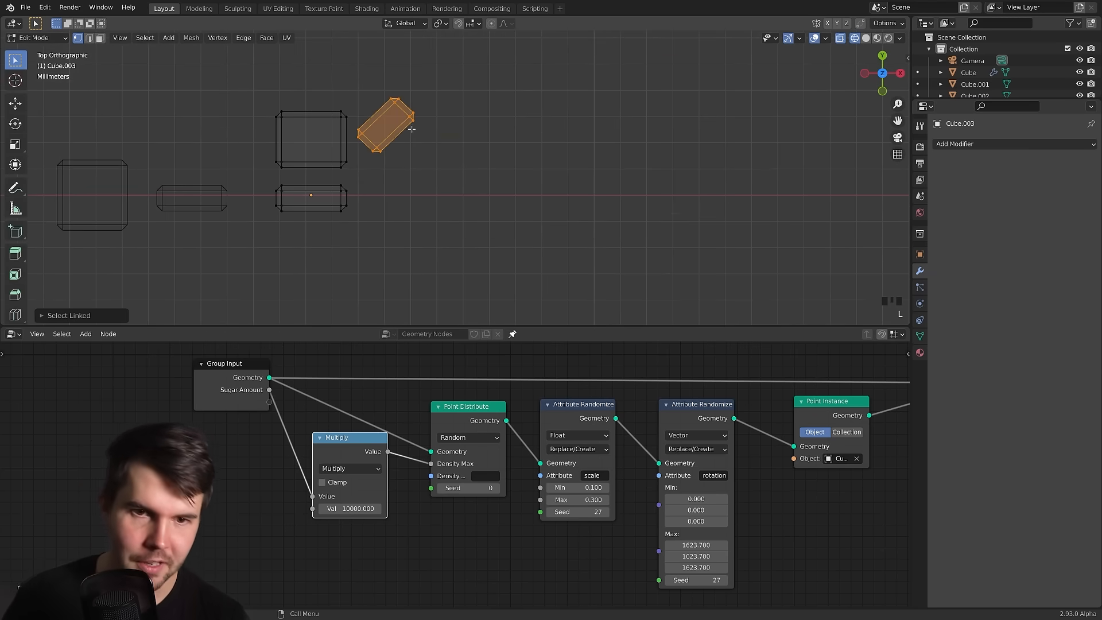
{"action": "key", "text": "Tab"}
{"action": "middle_click_drag", "start_coordinate": [410, 159], "coordinate": [449, 198]}
{"action": "scroll", "coordinate": [432, 160], "scroll_direction": "down", "scroll_amount": 2}
{"action": "scroll", "coordinate": [433, 160], "scroll_direction": "up", "scroll_amount": 2}
Move the top vertices of the crystal cluster's front block up along Z to make it taller.
{"action": "key", "text": "Tab"}
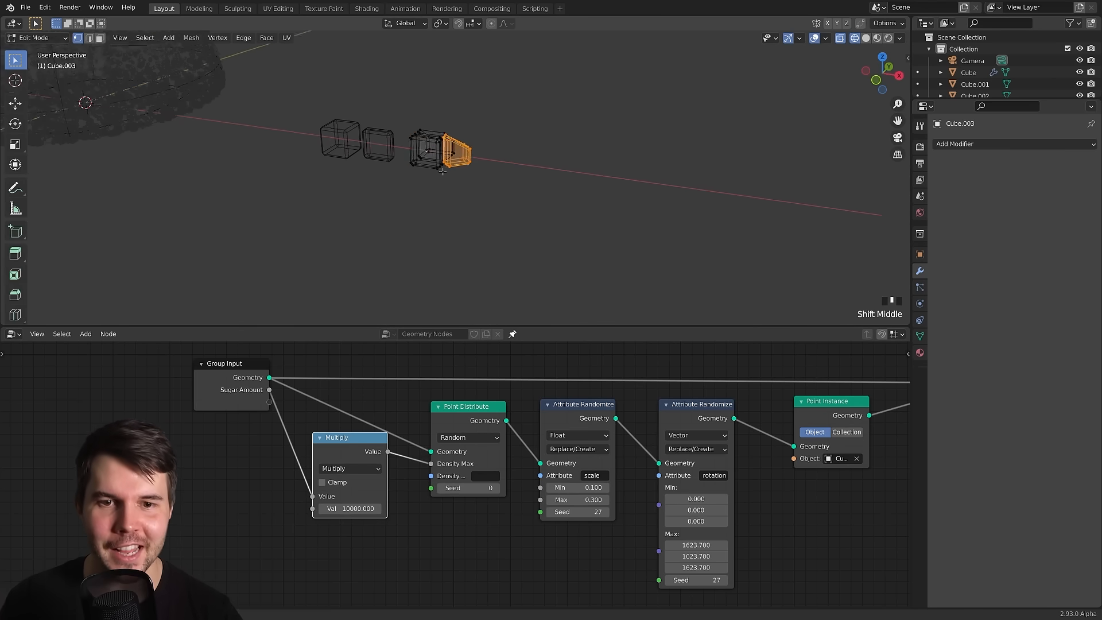
{"action": "scroll", "coordinate": [423, 180], "scroll_direction": "up", "scroll_amount": 3}
{"action": "key", "text": "alt+a"}
{"action": "key", "text": "l"}
{"action": "middle_click_drag", "start_coordinate": [418, 169], "coordinate": [427, 160]}
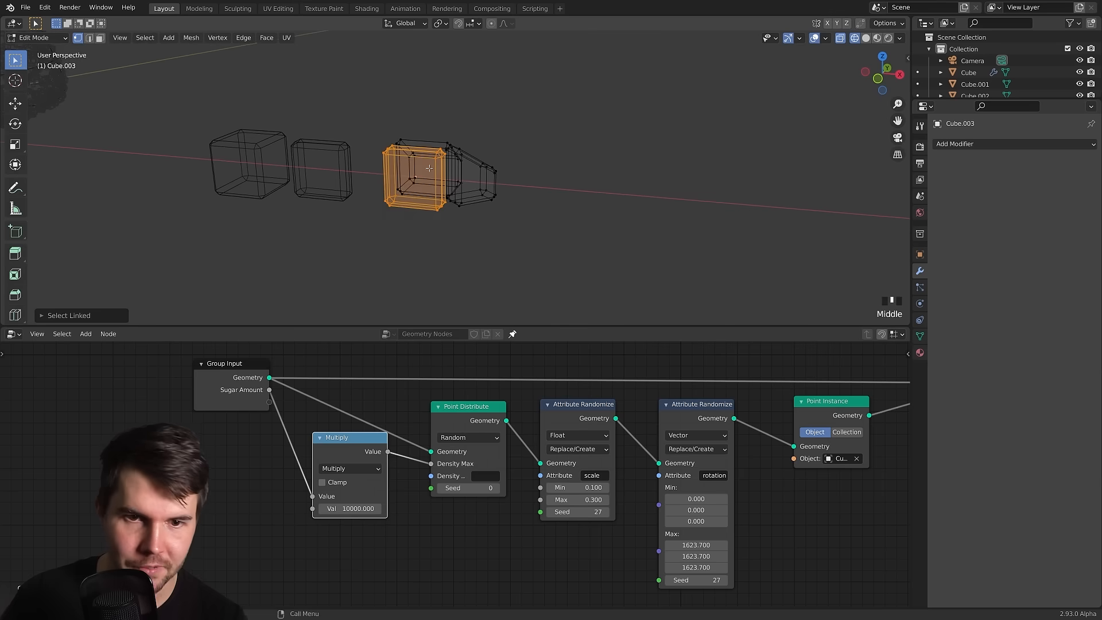
{"action": "key", "text": "c"}
{"action": "middle_click_drag", "start_coordinate": [398, 205], "coordinate": [460, 209]}
{"action": "key", "text": "Escape"}
{"action": "key", "text": "g"}
{"action": "key", "text": "z"}
{"action": "left_click", "coordinate": [471, 163]}
{"action": "key", "text": "Tab"}
Switch the viewport back to solid shading and inspect the crystals scattered on the gumdrop.
{"action": "scroll", "coordinate": [473, 207], "scroll_direction": "down", "scroll_amount": 6}
{"action": "key", "text": "alt+a"}
{"action": "middle_click_drag", "start_coordinate": [340, 195], "coordinate": [343, 199]}
{"action": "left_click", "coordinate": [277, 160]}
{"action": "key", "text": "alt+z"}
{"action": "scroll", "coordinate": [447, 203], "scroll_direction": "up", "scroll_amount": 4}
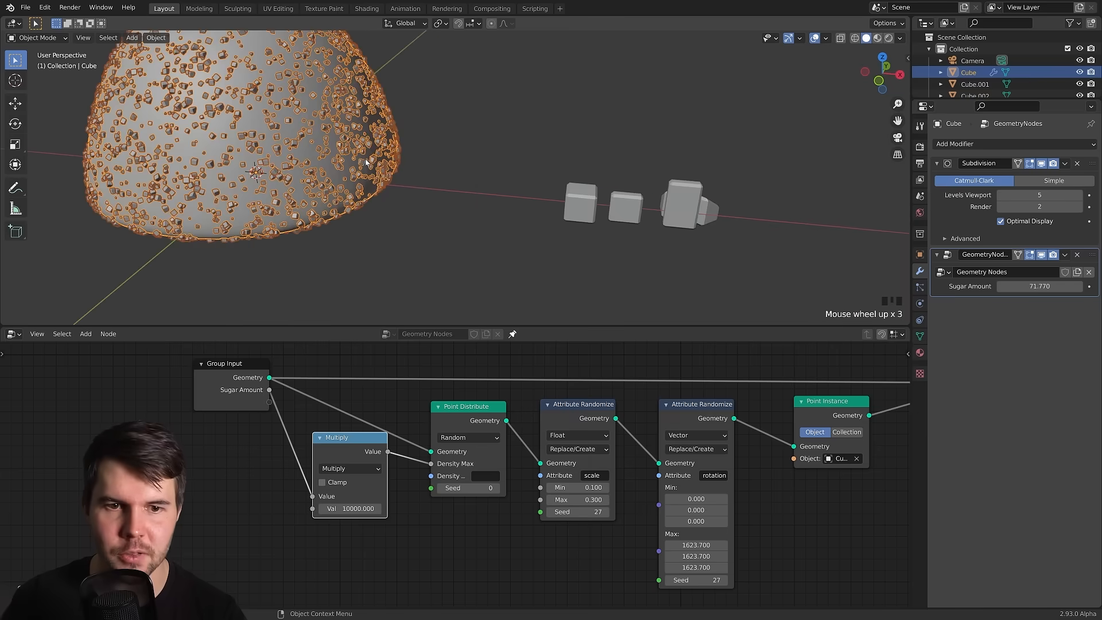
{"action": "middle_click_drag", "start_coordinate": [363, 168], "coordinate": [350, 167]}
{"action": "scroll", "coordinate": [349, 164], "scroll_direction": "up", "scroll_amount": 2}
{"action": "key", "text": "alt+a"}
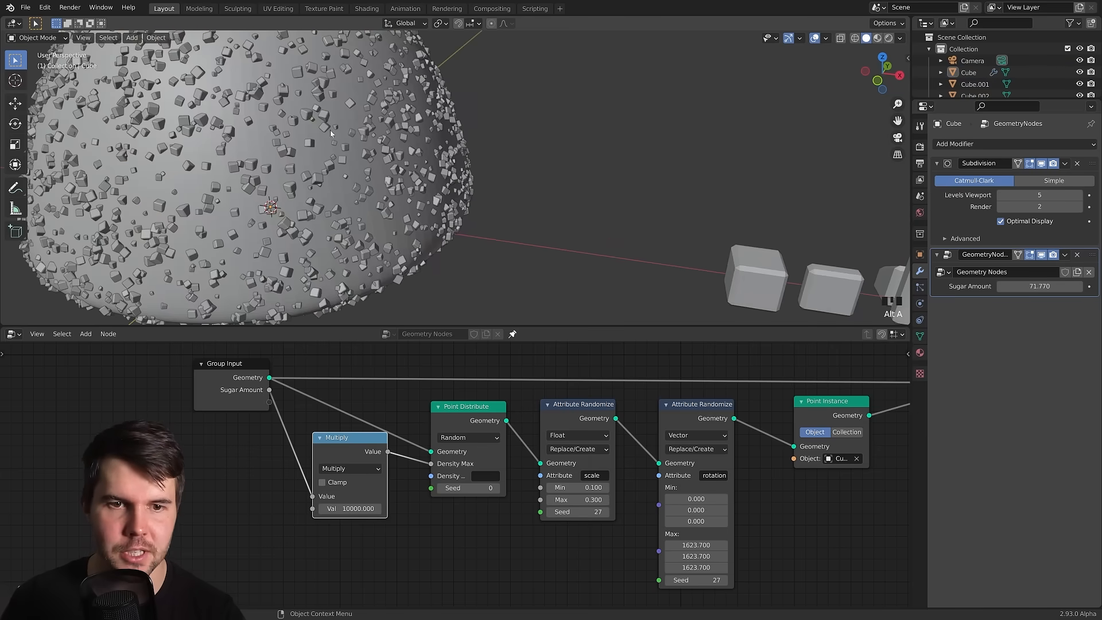
Move the three crystal source objects into a new collection named Sugar Crystals.
{"action": "left_click", "coordinate": [742, 270]}
{"action": "middle_click_drag", "start_coordinate": [732, 458], "coordinate": [401, 430]}
{"action": "scroll", "coordinate": [497, 414], "scroll_direction": "up", "scroll_amount": 4}
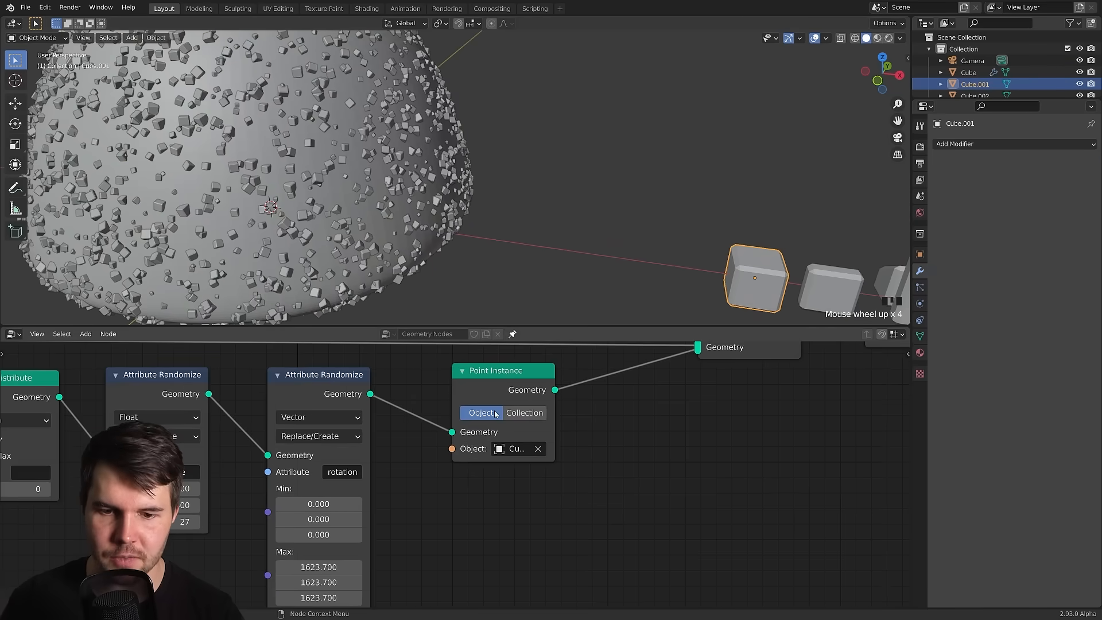
{"action": "scroll", "coordinate": [523, 418], "scroll_direction": "down", "scroll_amount": 2}
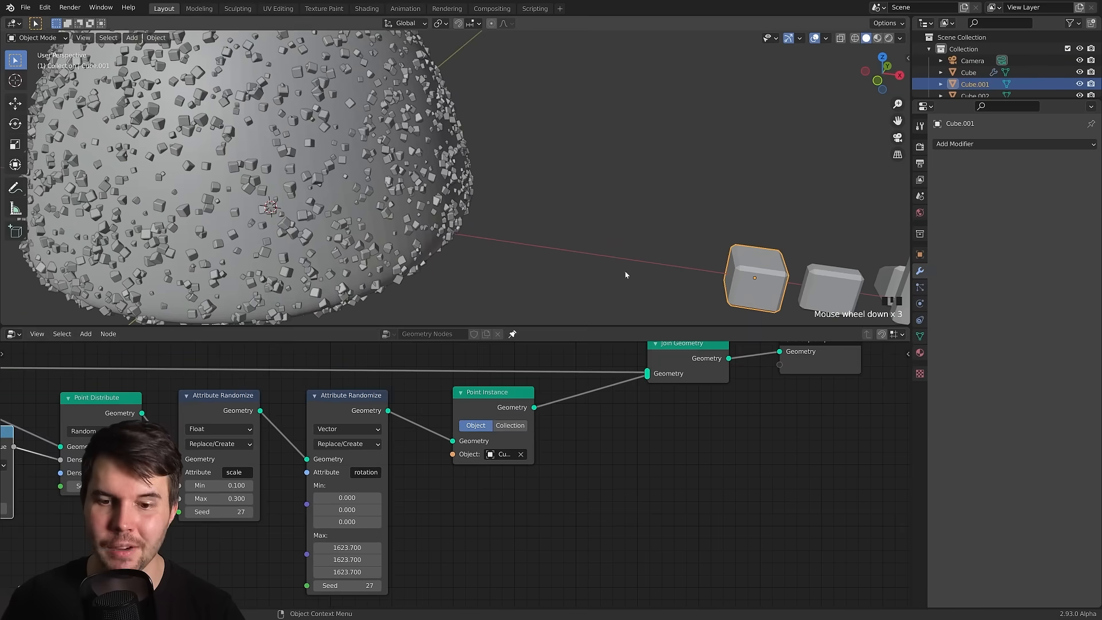
{"action": "scroll", "coordinate": [624, 271], "scroll_direction": "down", "scroll_amount": 3}
{"action": "left_click", "coordinate": [535, 231], "text": "shift"}
{"action": "left_click", "coordinate": [580, 227], "text": "shift"}
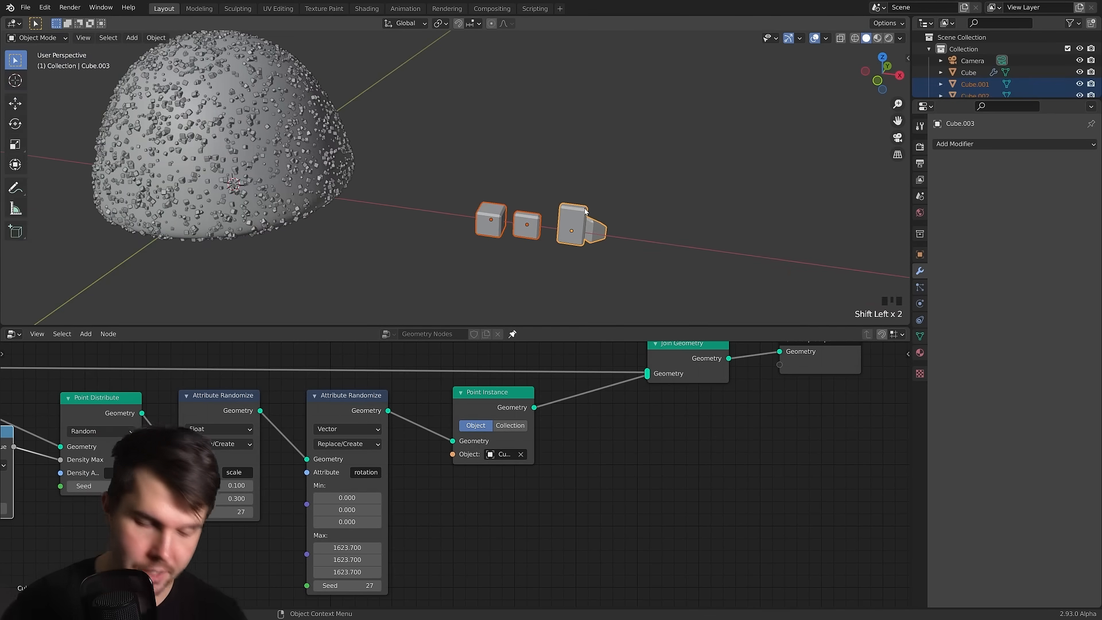
{"action": "key", "text": "m"}
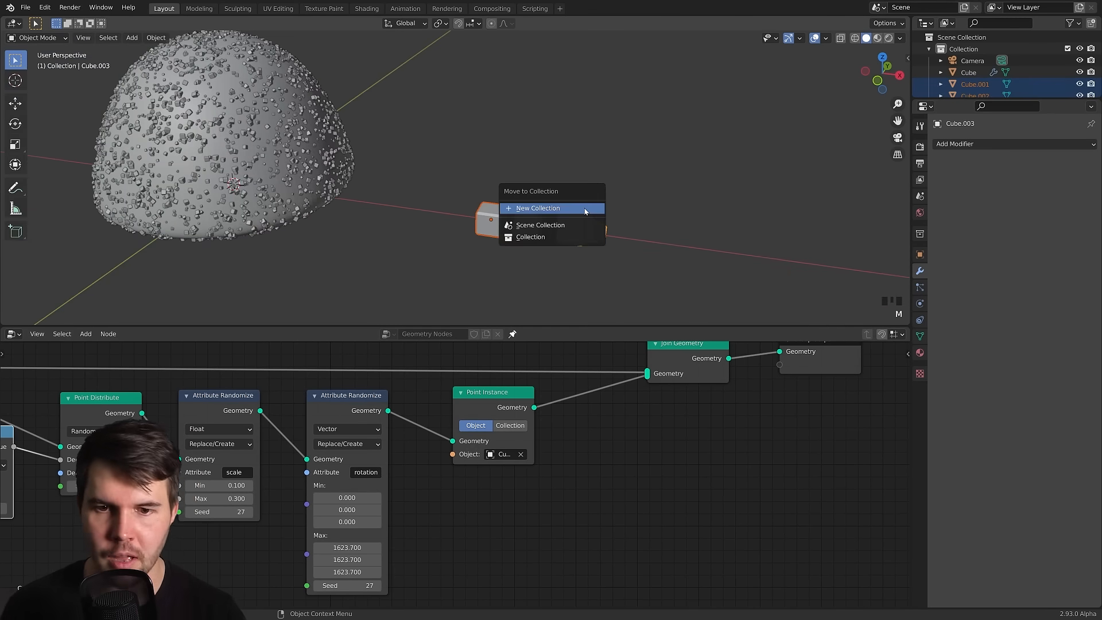
{"action": "left_click", "coordinate": [584, 208]}
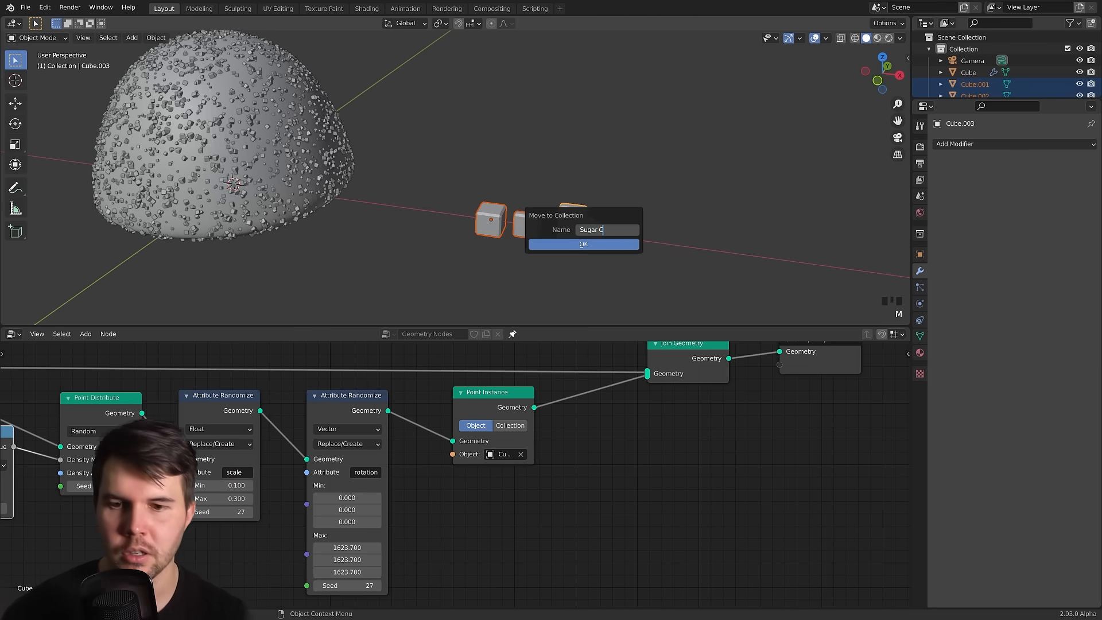
{"action": "left_click", "coordinate": [570, 245]}
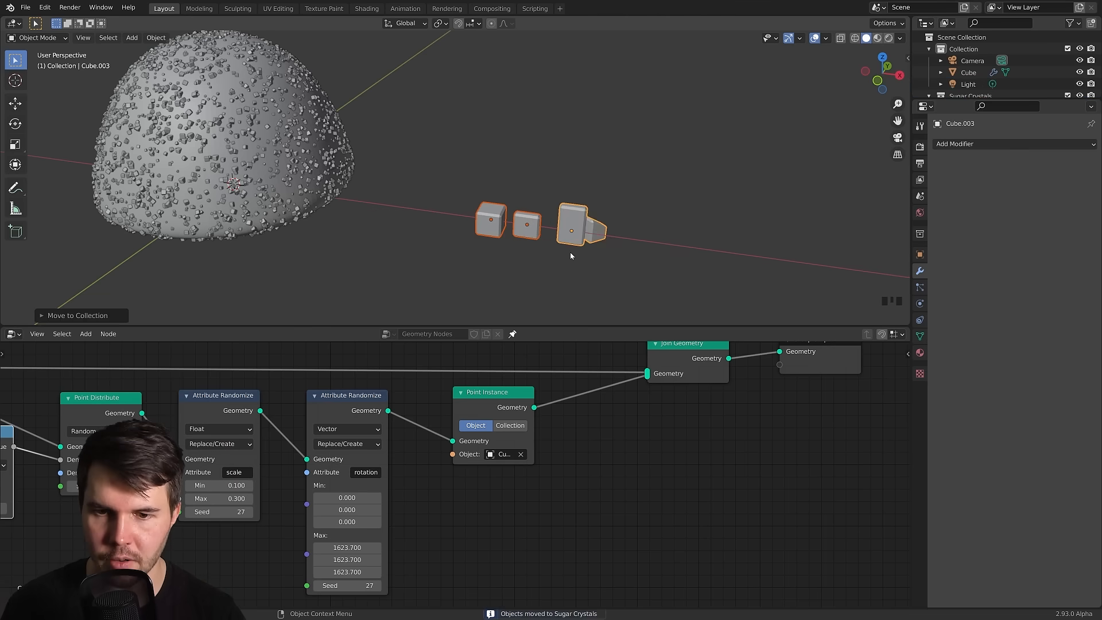
Set the Point Instance node to Collection and choose Sugar Crystals as the instanced collection.
{"action": "left_click", "coordinate": [509, 426]}
{"action": "left_click", "coordinate": [523, 499]}
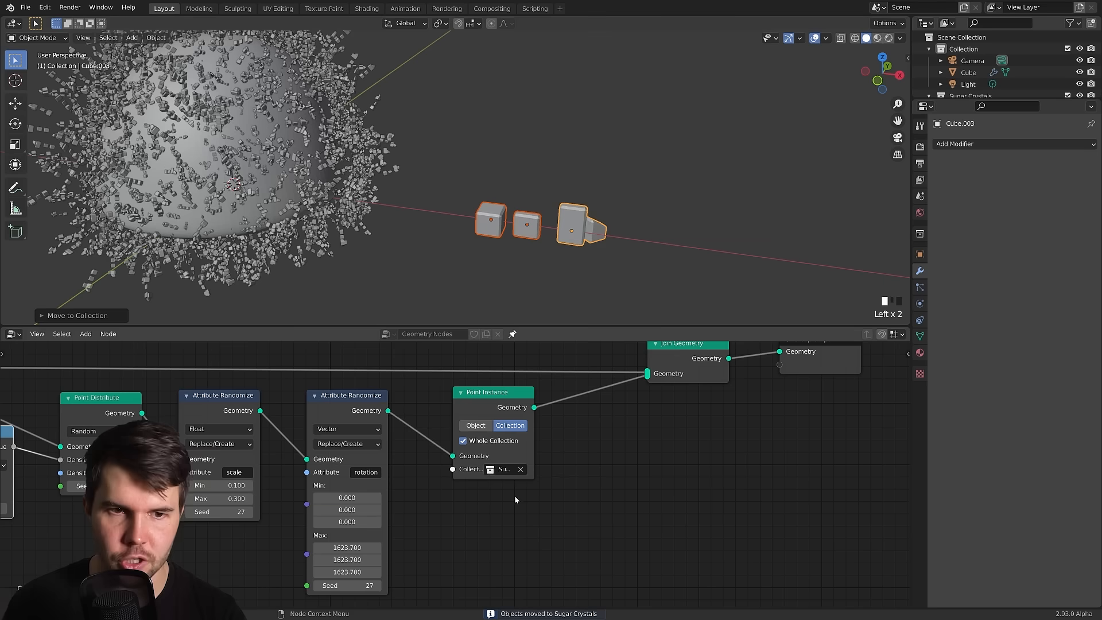
{"action": "middle_click_drag", "start_coordinate": [321, 207], "coordinate": [479, 231], "text": "shift"}
{"action": "scroll", "coordinate": [479, 231], "scroll_direction": "up", "scroll_amount": 3}
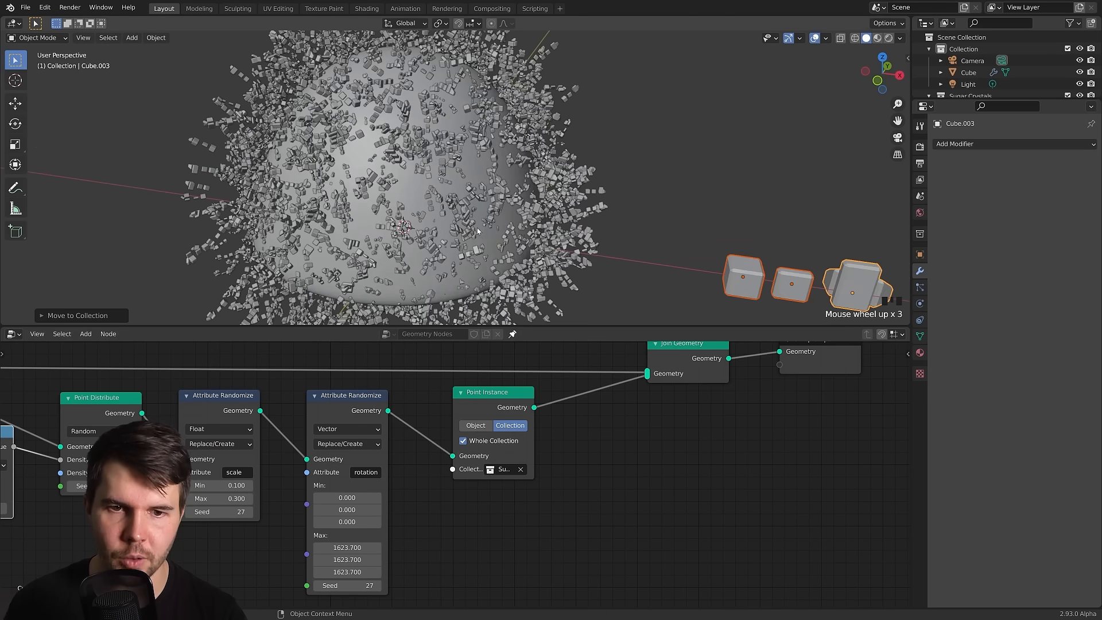
Turn off Whole Collection on the Point Instance node so individual crystals are instanced.
{"action": "left_click", "coordinate": [469, 440]}
{"action": "scroll", "coordinate": [480, 275], "scroll_direction": "up", "scroll_amount": 1}
{"action": "middle_click_drag", "start_coordinate": [479, 276], "coordinate": [401, 167]}
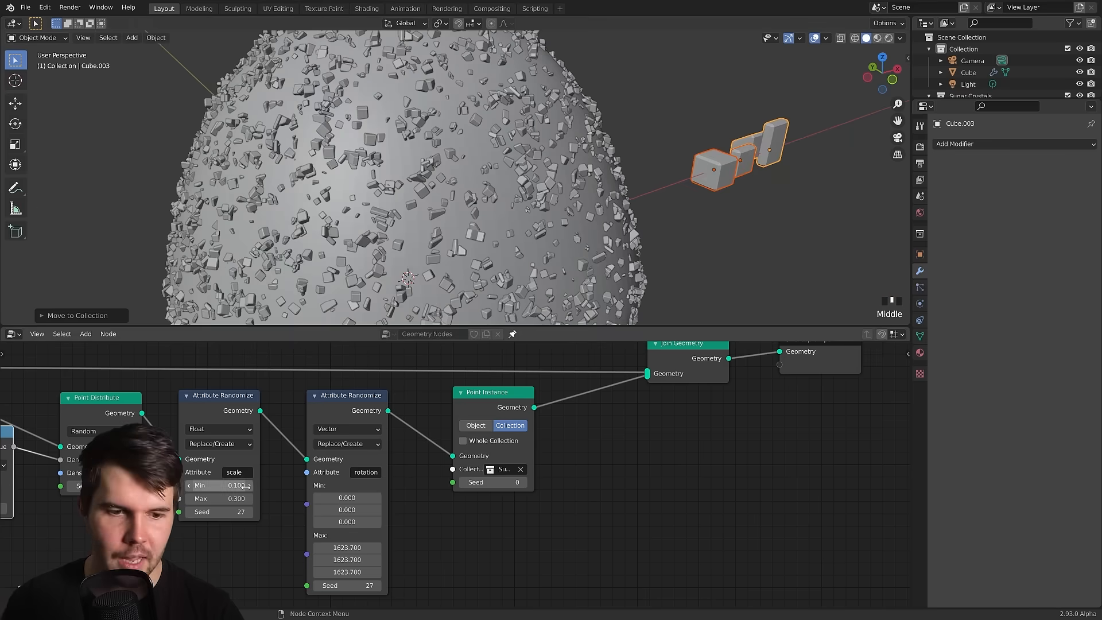
Inspect the varied crystals covering the whole gumdrop and select one of the source crystals beside it.
{"action": "scroll", "coordinate": [491, 208], "scroll_direction": "down", "scroll_amount": 4}
{"action": "mouse_move", "coordinate": [491, 208]}
{"action": "middle_mouse_down"}
{"action": "mouse_move", "coordinate": [394, 200]}
{"action": "mouse_move", "coordinate": [489, 210]}
{"action": "mouse_move", "coordinate": [500, 249]}
{"action": "mouse_move", "coordinate": [497, 218]}
{"action": "middle_mouse_up"}
{"action": "scroll", "coordinate": [464, 198], "scroll_direction": "up", "scroll_amount": 4}
{"action": "scroll", "coordinate": [489, 210], "scroll_direction": "up", "scroll_amount": 1}
{"action": "scroll", "coordinate": [499, 249], "scroll_direction": "down", "scroll_amount": 3}
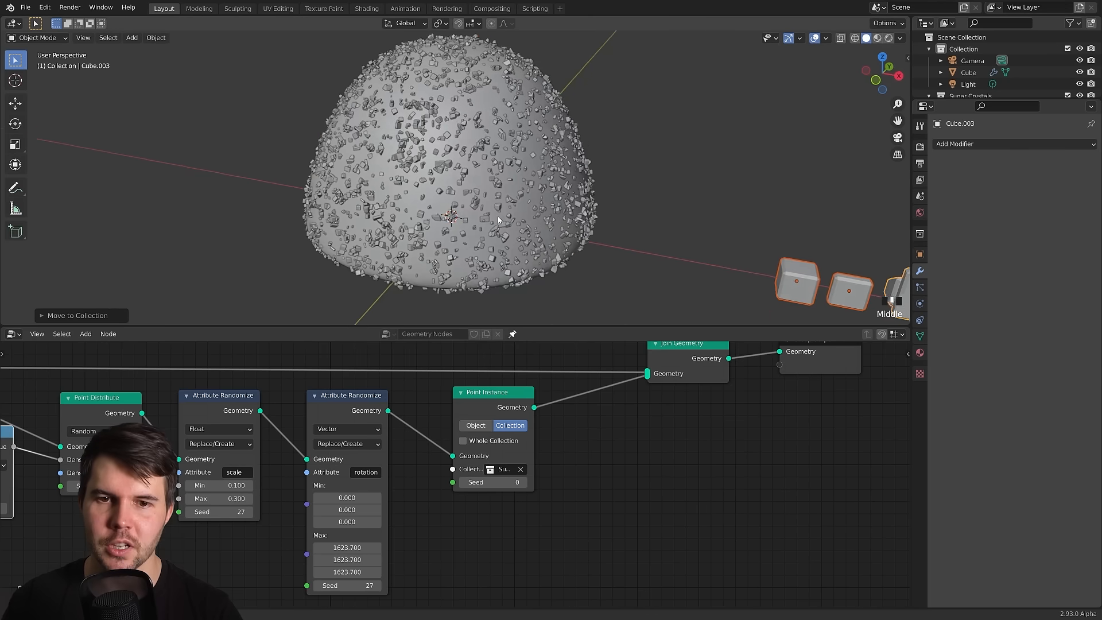
{"action": "left_click", "coordinate": [497, 217]}
{"action": "right_click", "coordinate": [497, 190]}
{"action": "left_click", "coordinate": [497, 188]}
{"action": "left_click", "coordinate": [623, 178]}
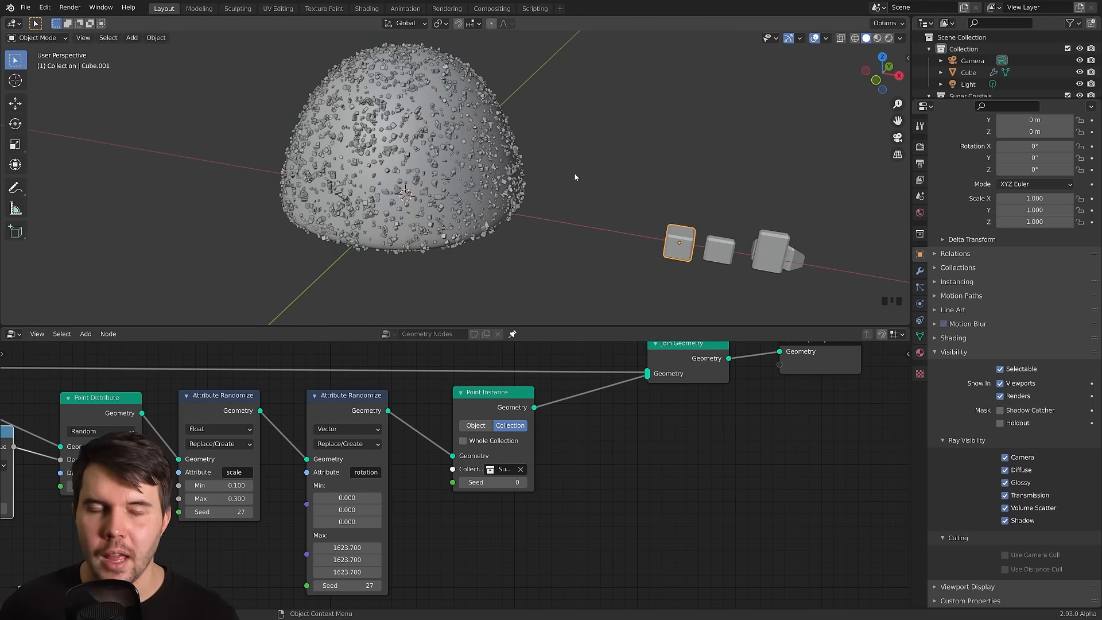
Add a ground plane at the world origin and scale it down uniformly from the top view.
{"action": "scroll", "coordinate": [576, 177], "scroll_direction": "down", "scroll_amount": 4}
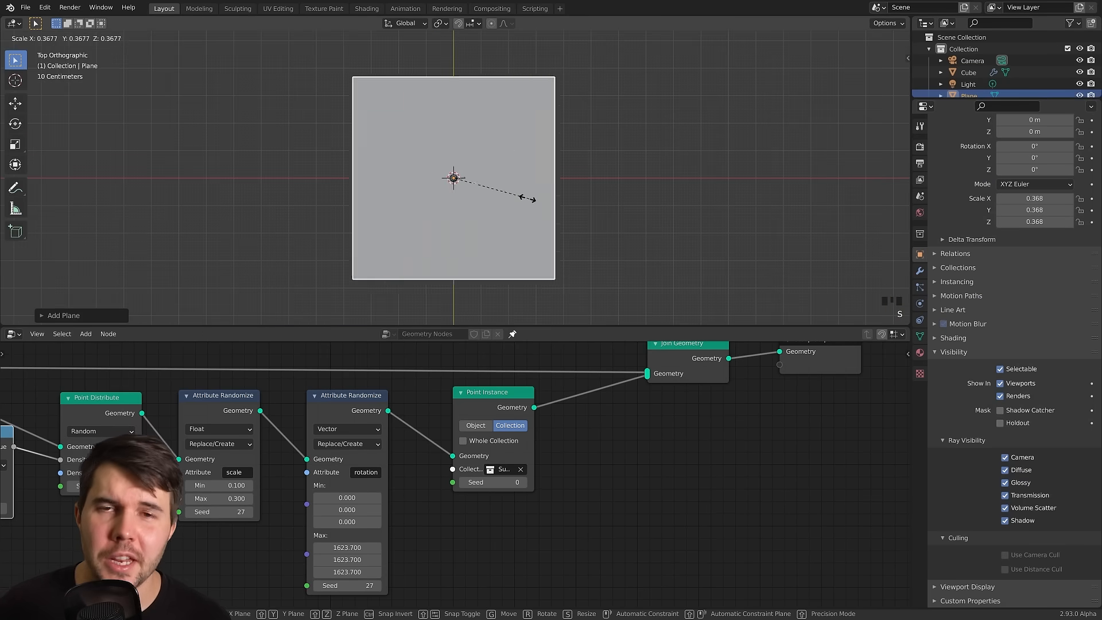
{"action": "left_click", "coordinate": [531, 202]}
Move the light beside the plane to about X -0.52 m, Y 0.004 m, and lower it to about Z 0.35 m.
{"action": "scroll", "coordinate": [710, 186], "scroll_direction": "down", "scroll_amount": 6}
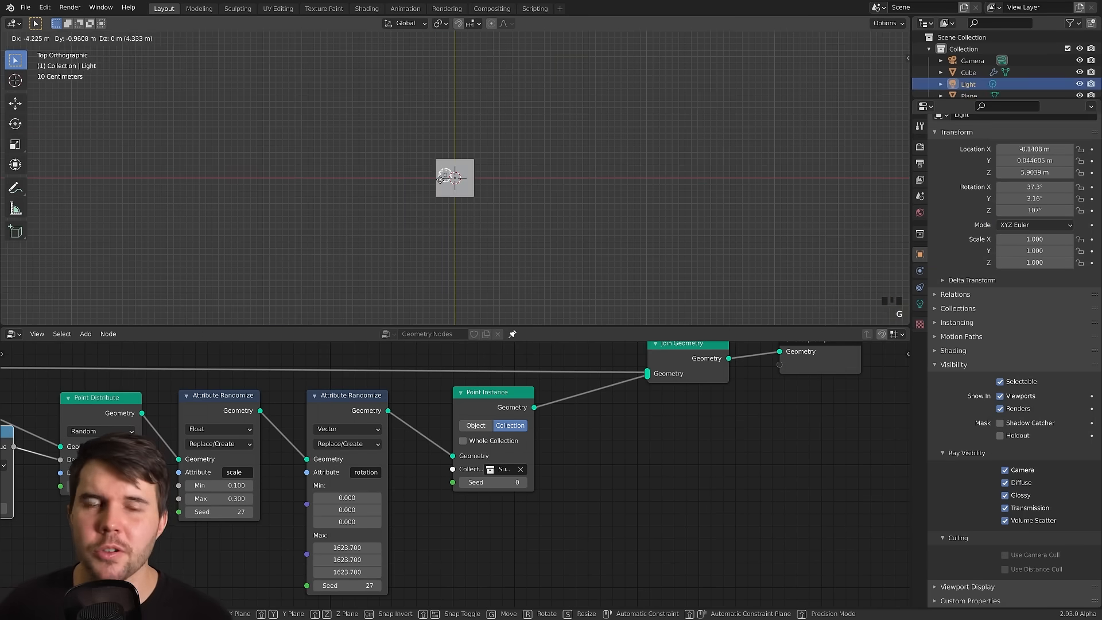
{"action": "middle_click_drag", "start_coordinate": [459, 183], "coordinate": [483, 181]}
{"action": "key", "text": "KP_7"}
{"action": "scroll", "coordinate": [522, 202], "scroll_direction": "down", "scroll_amount": 2}
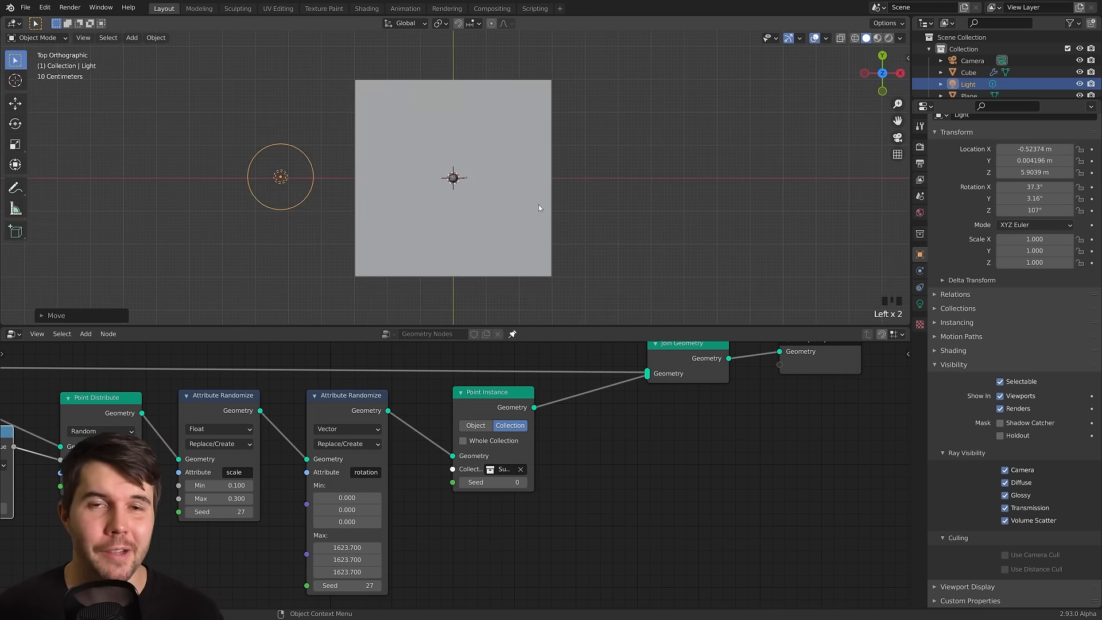
{"action": "key", "text": "KP_1"}
{"action": "key", "text": "g"}
{"action": "key", "text": "z"}
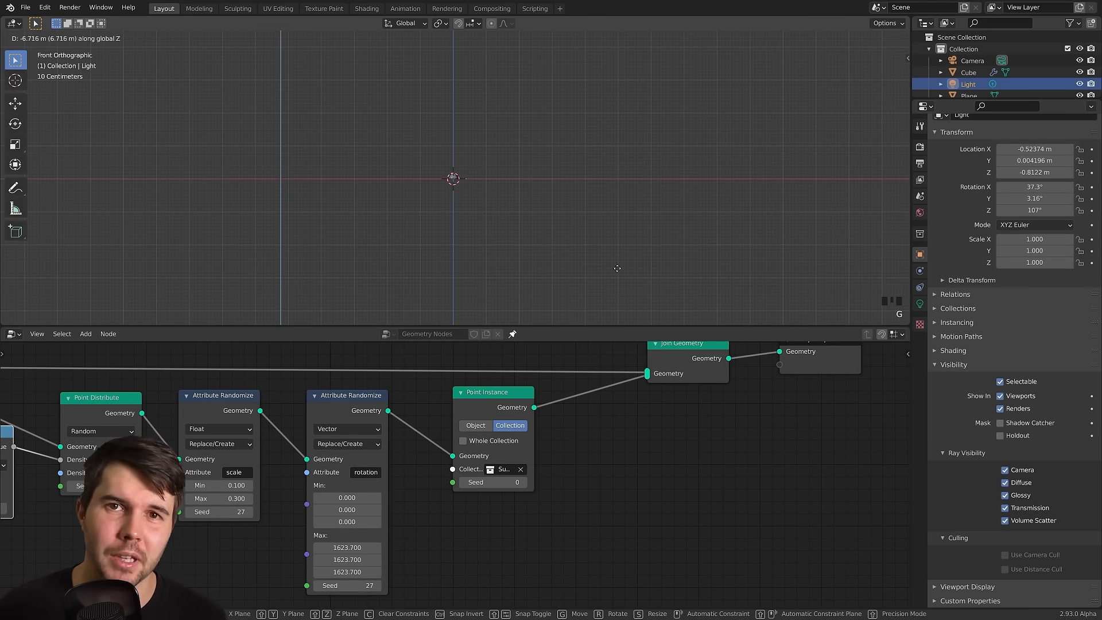
{"action": "left_click", "coordinate": [576, 174]}
Switch the viewport to rendered shading to preview the gumdrop under the repositioned light.
{"action": "middle_click_drag", "start_coordinate": [575, 175], "coordinate": [524, 215]}
{"action": "scroll", "coordinate": [523, 215], "scroll_direction": "up", "scroll_amount": 2}
{"action": "key", "text": "z"}
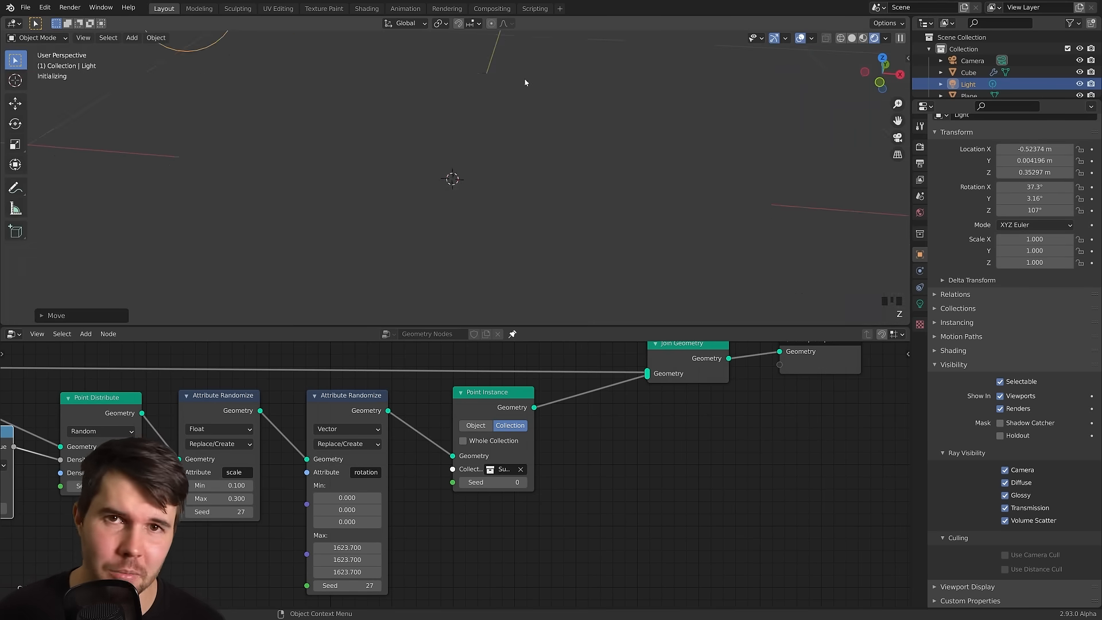
{"action": "scroll", "coordinate": [476, 212], "scroll_direction": "up", "scroll_amount": 8}
Set the point light's power to 50 W.
{"action": "left_click", "coordinate": [920, 304]}
{"action": "type", "text": "0"}
{"action": "key", "text": "Return"}
{"action": "double_click", "coordinate": [1040, 219]}
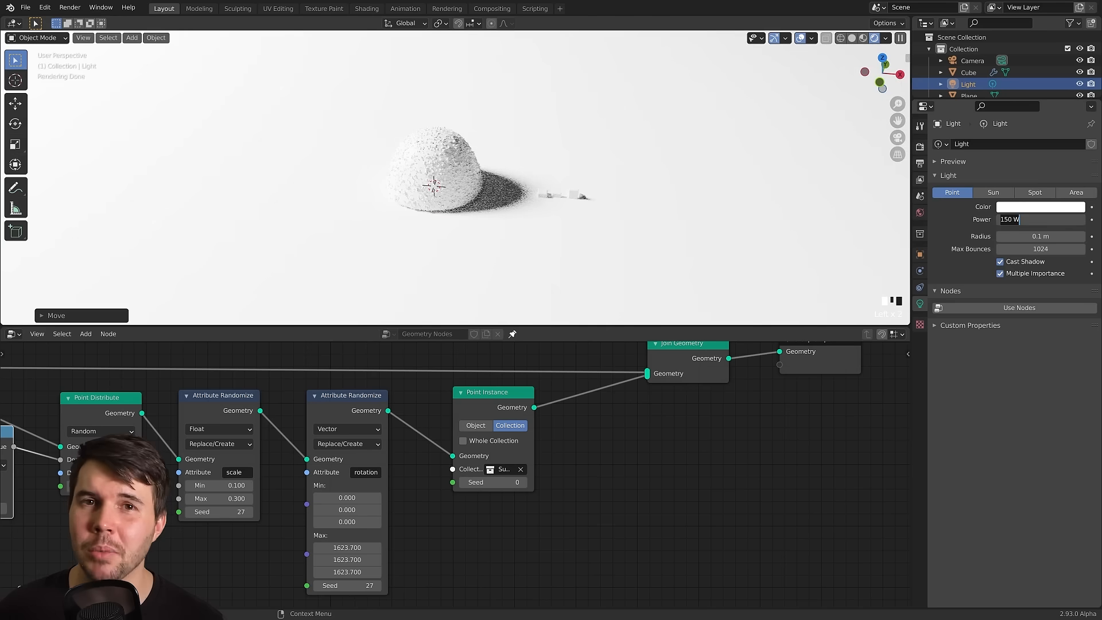
{"action": "type", "text": "50"}
{"action": "key", "text": "Return"}
Reposition the light relative to the gumdrop to adjust how it is lit and the shadow it casts.
{"action": "scroll", "coordinate": [525, 233], "scroll_direction": "down", "scroll_amount": 10}
{"action": "key", "text": "g"}
{"action": "key", "text": "x"}
{"action": "scroll", "coordinate": [447, 199], "scroll_direction": "up", "scroll_amount": 4}
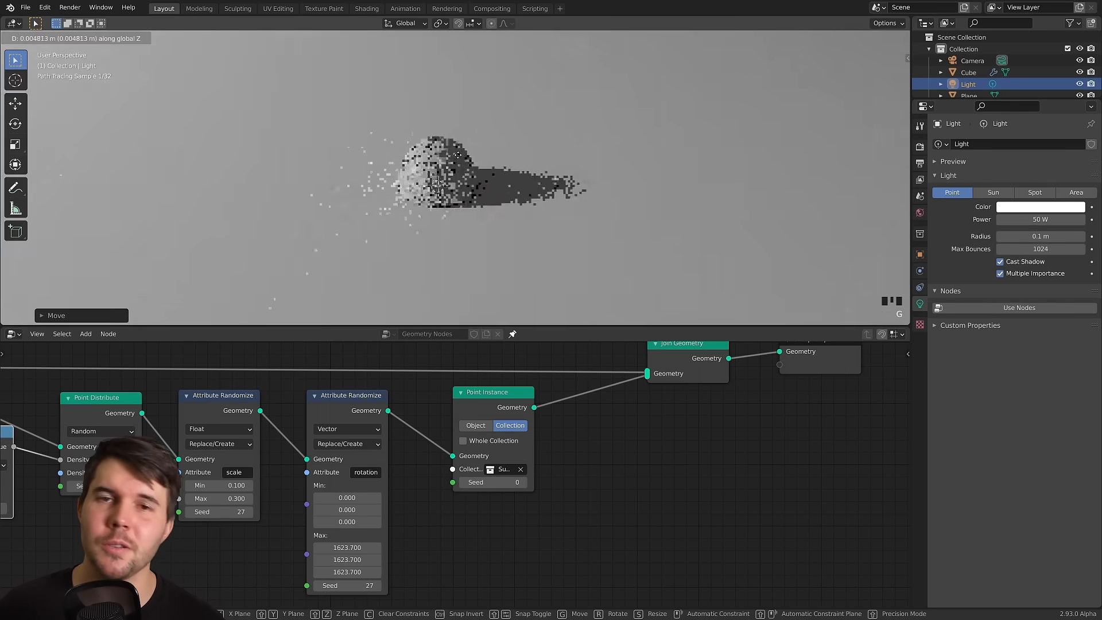
Examine the visibility and ray visibility settings of the source crystals beside the gumdrop.
{"action": "left_click", "coordinate": [693, 193]}
{"action": "left_click", "coordinate": [919, 254]}
{"action": "scroll", "coordinate": [1004, 344], "scroll_direction": "down", "scroll_amount": 3}
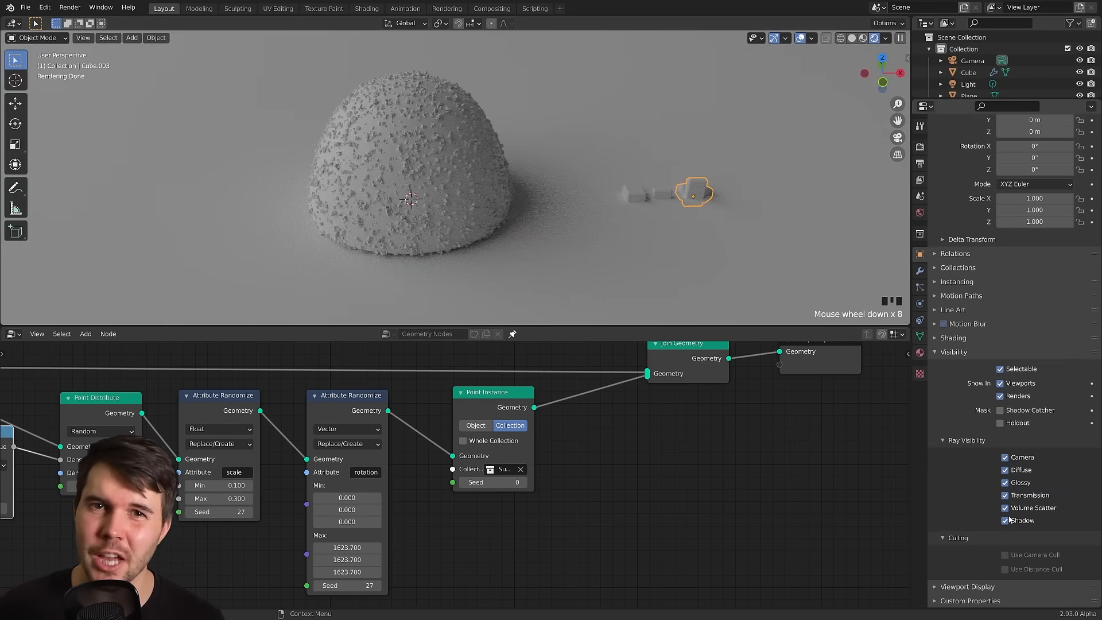
{"action": "left_click", "coordinate": [660, 197]}
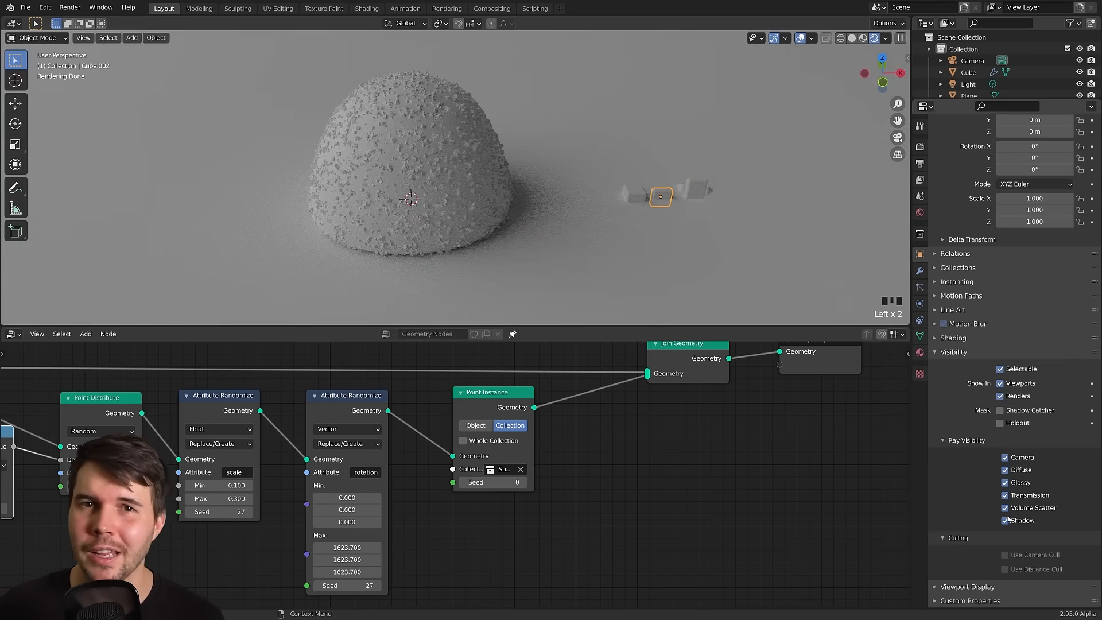